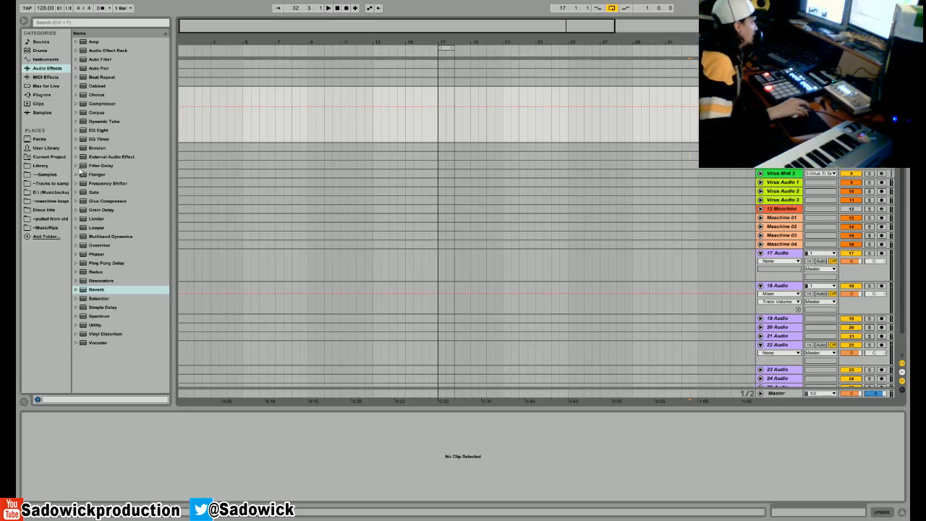
- Show the plug-in list, inspect the Virus TI Snow editor from its track, and close the editor window
click(42, 97)
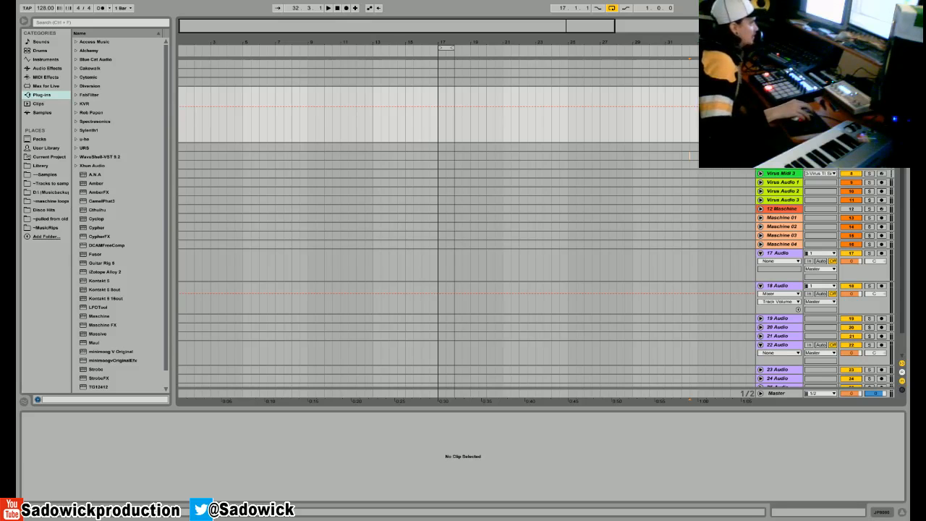
click(781, 147)
click(870, 512)
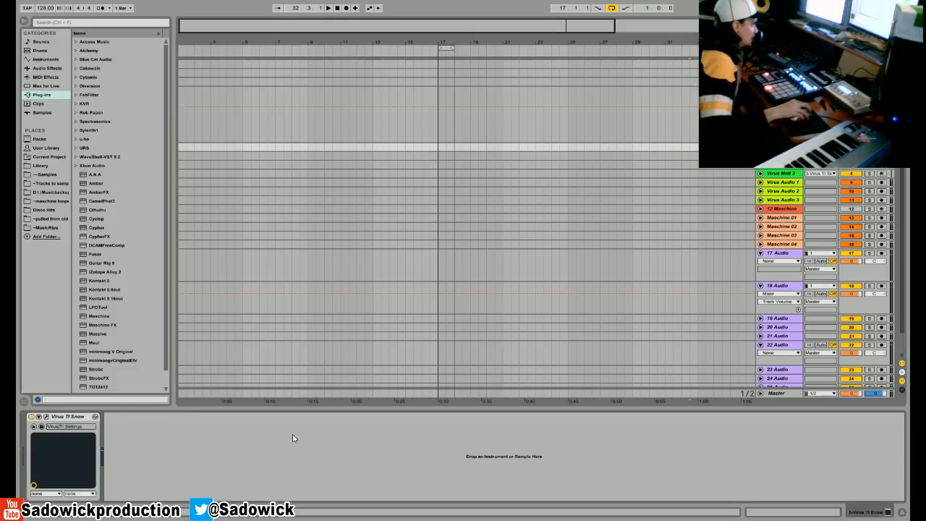
click(46, 417)
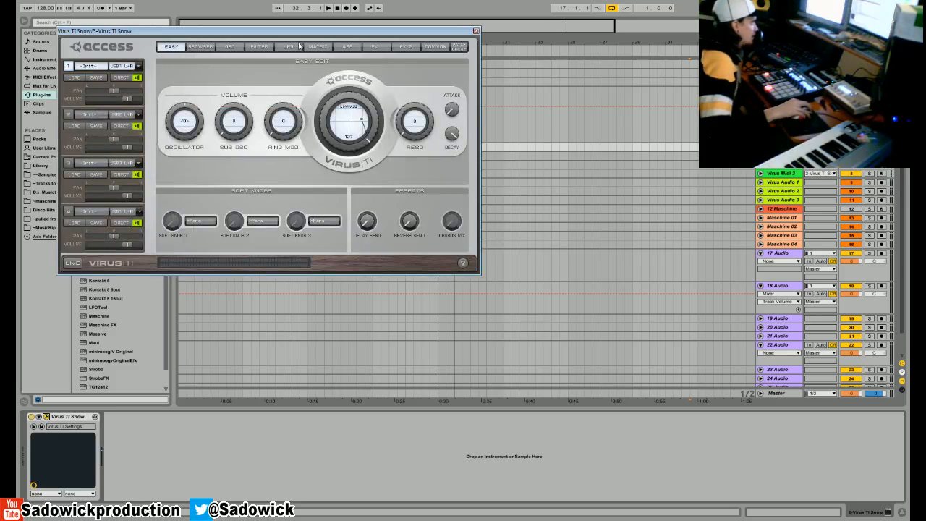
click(780, 156)
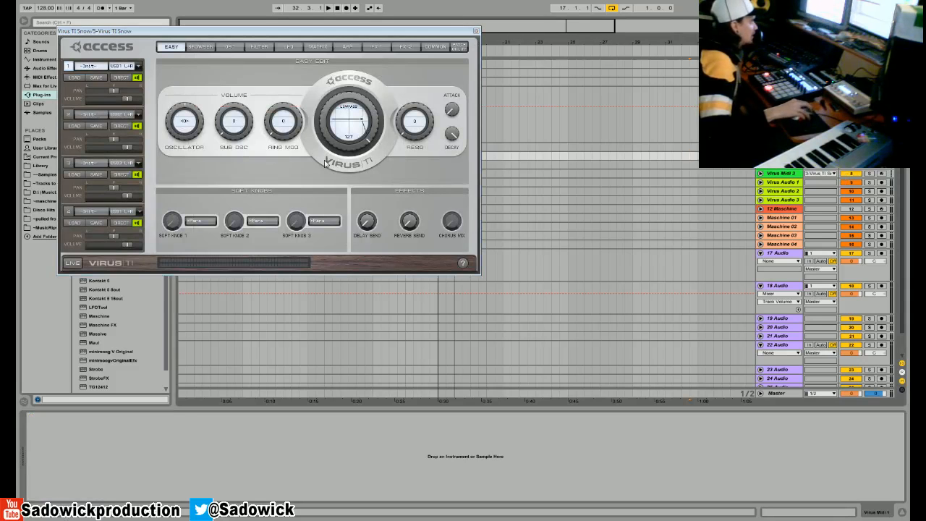
drag(245, 31, 278, 121)
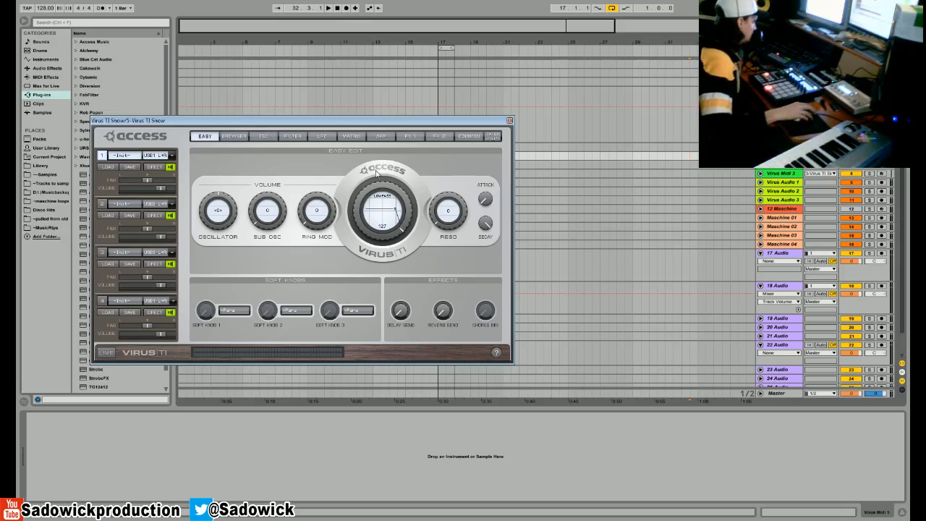
mouse_move(374, 186)
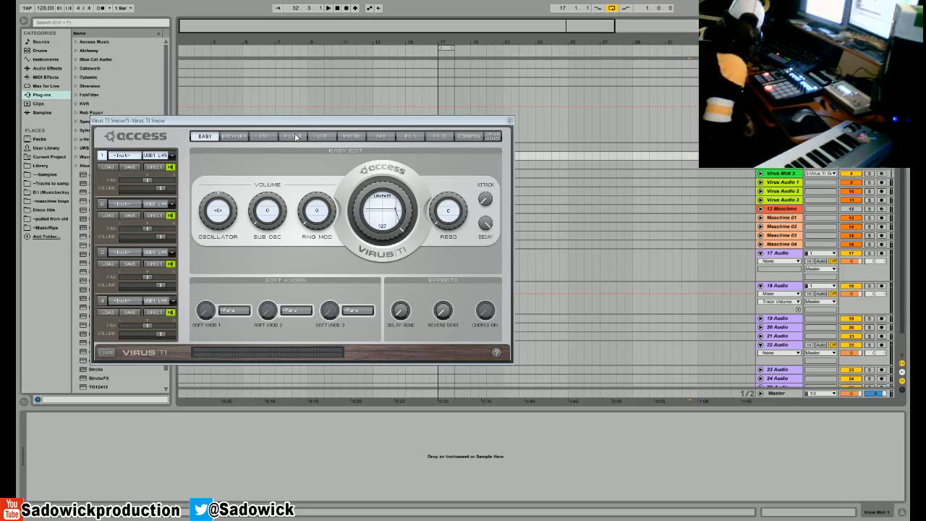
click(509, 120)
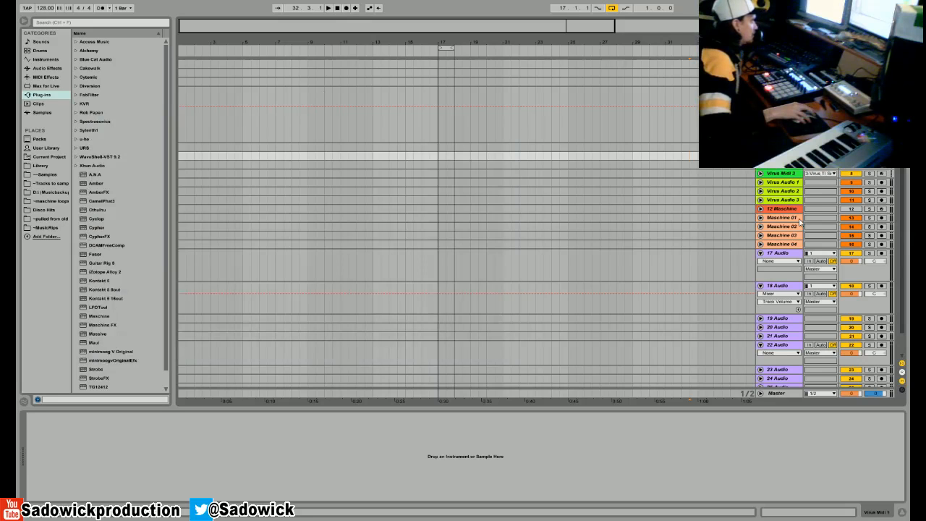
- Insert a MIDI track directly below 17 Audio and load the KVR plug-in Piano One onto it
right_click(780, 221)
click(771, 255)
right_click(770, 255)
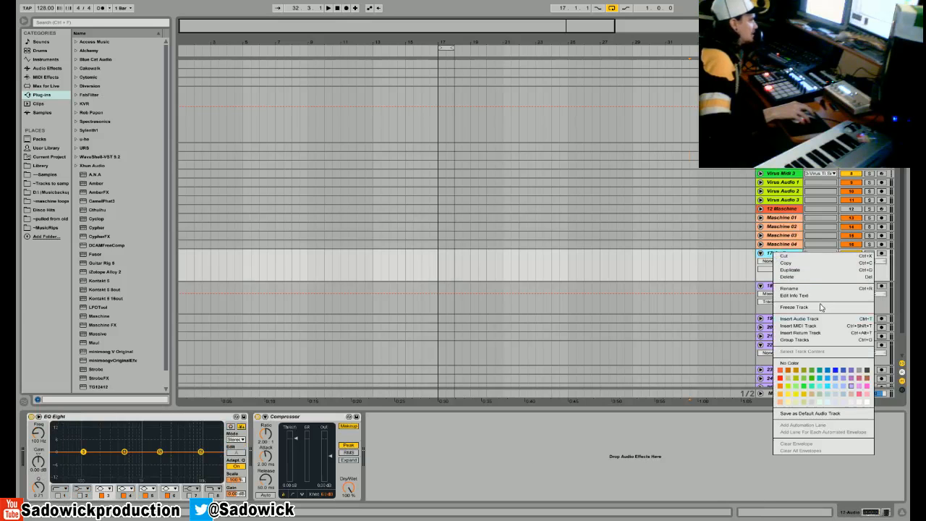
click(817, 325)
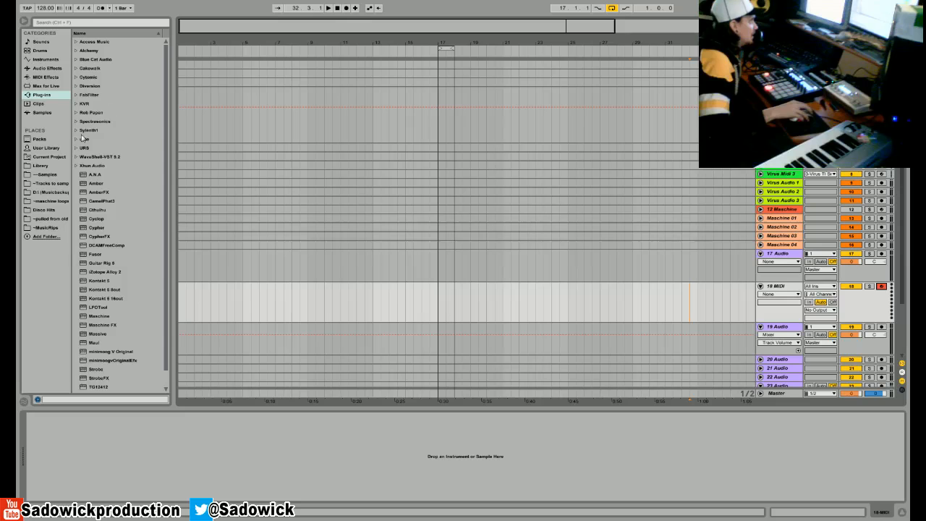
click(76, 105)
drag(95, 139, 157, 465)
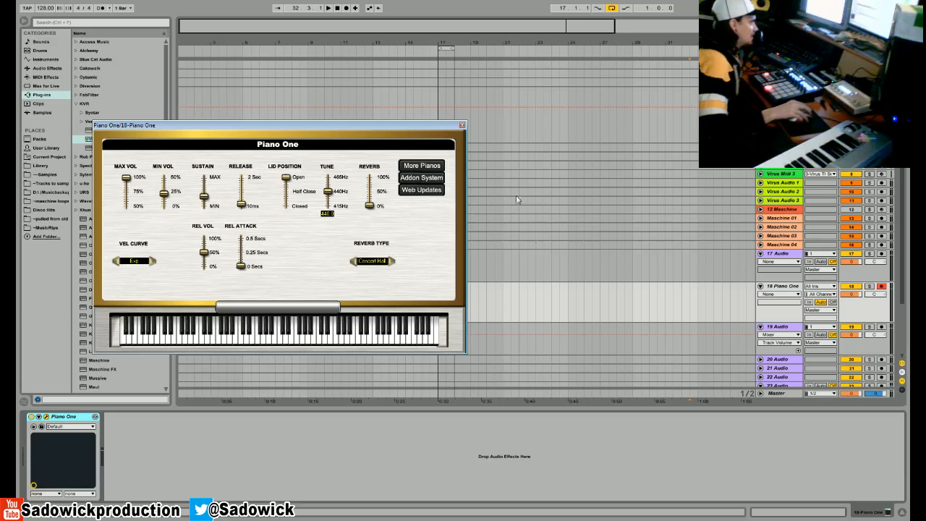
- Record a MIDI performance on the Piano One track from bar 21 to about bar 33
click(510, 302)
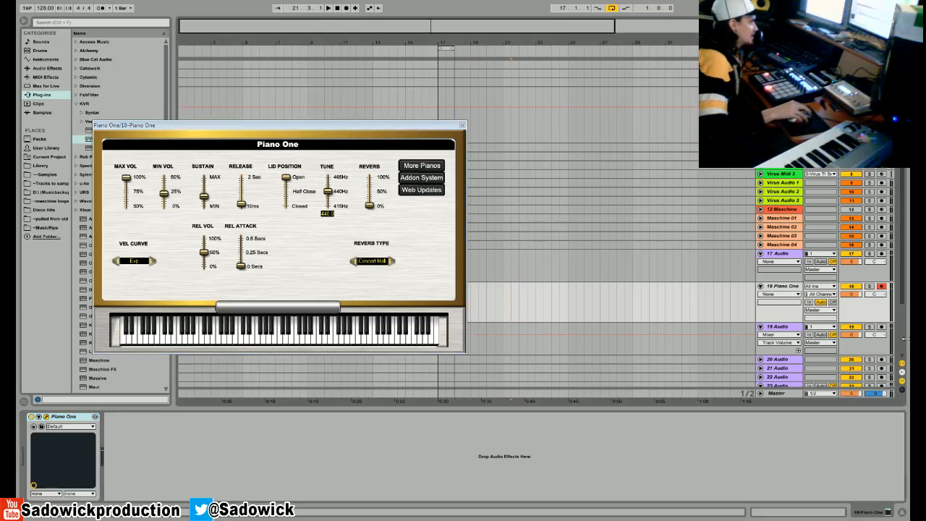
click(346, 8)
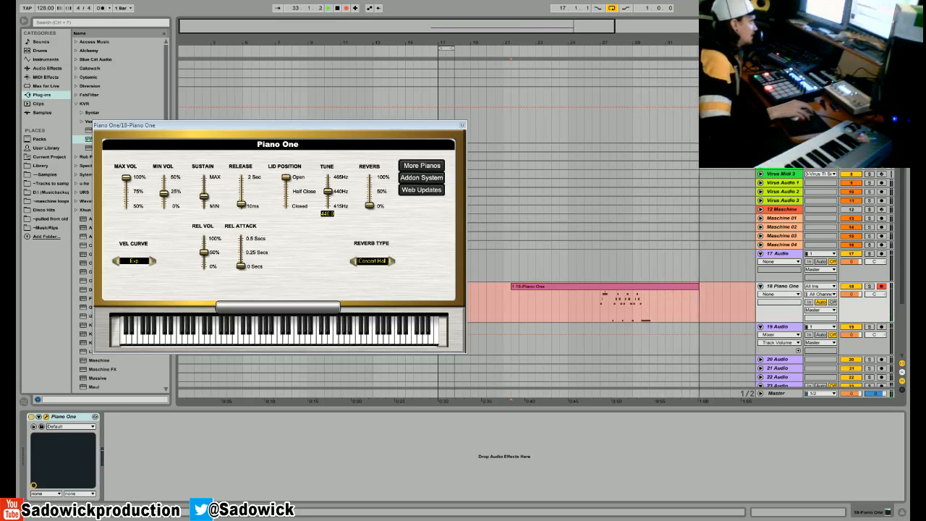
click(336, 8)
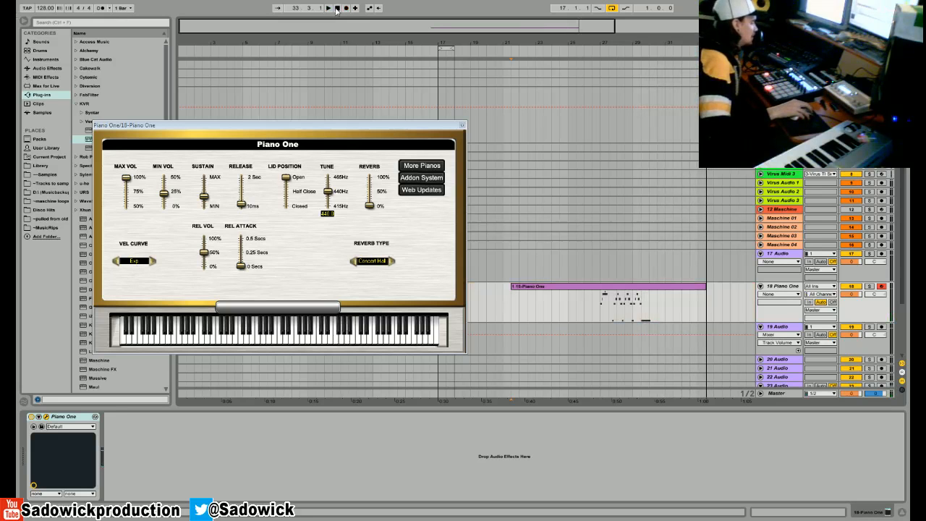
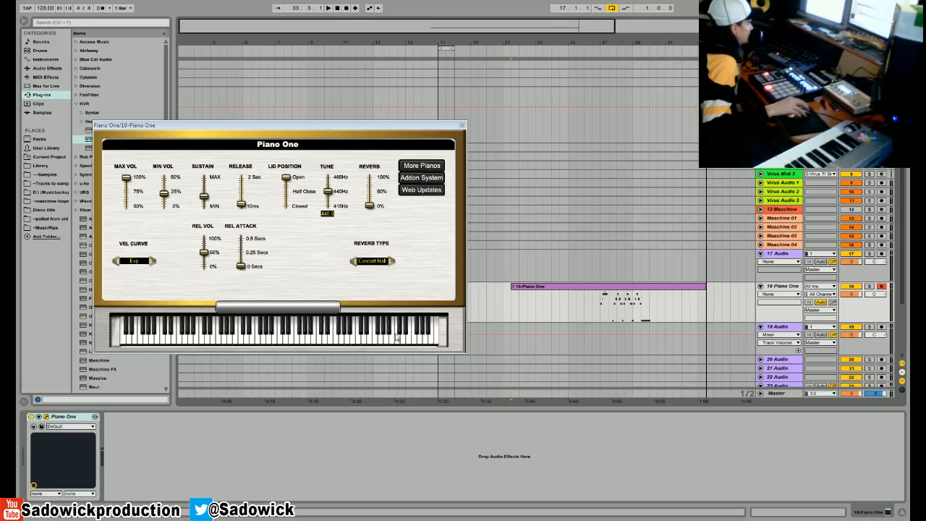
- Close the Piano One editor and open the Virus TI Snow editor from its track
click(223, 334)
click(248, 334)
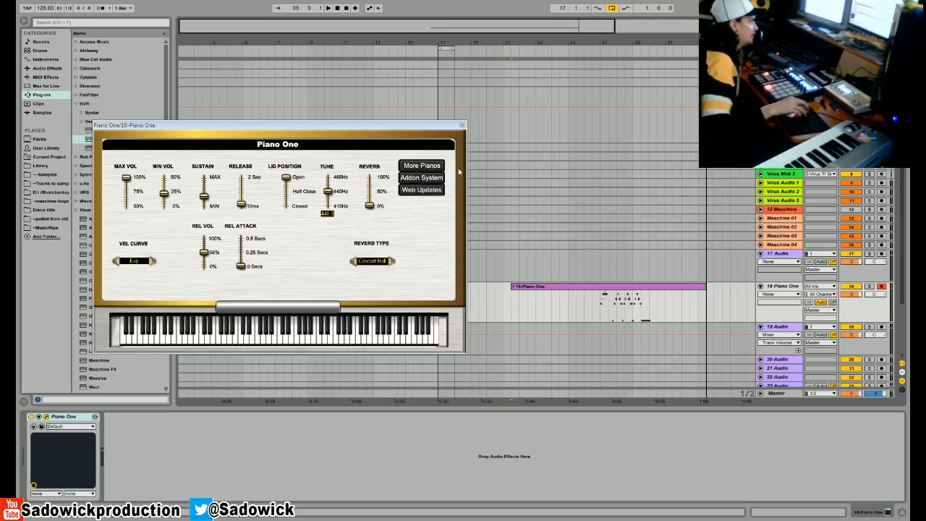
click(462, 125)
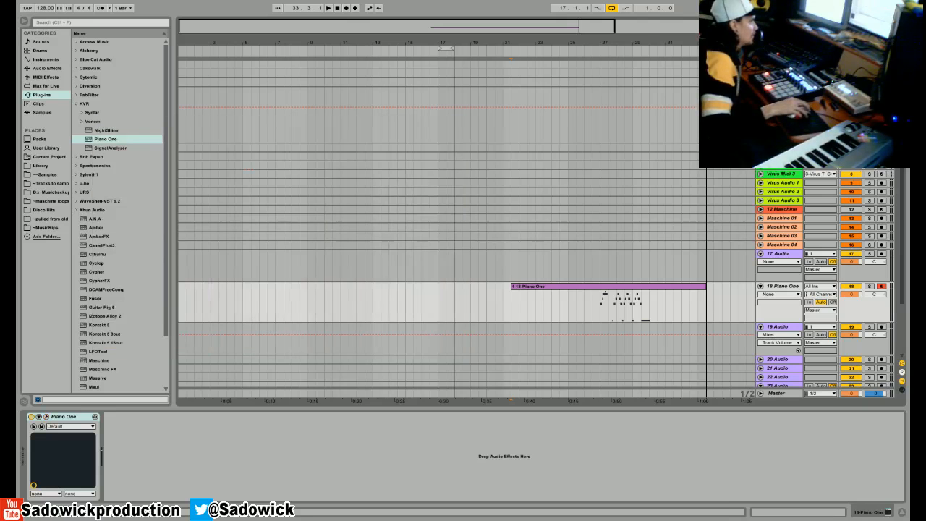
click(781, 148)
click(46, 417)
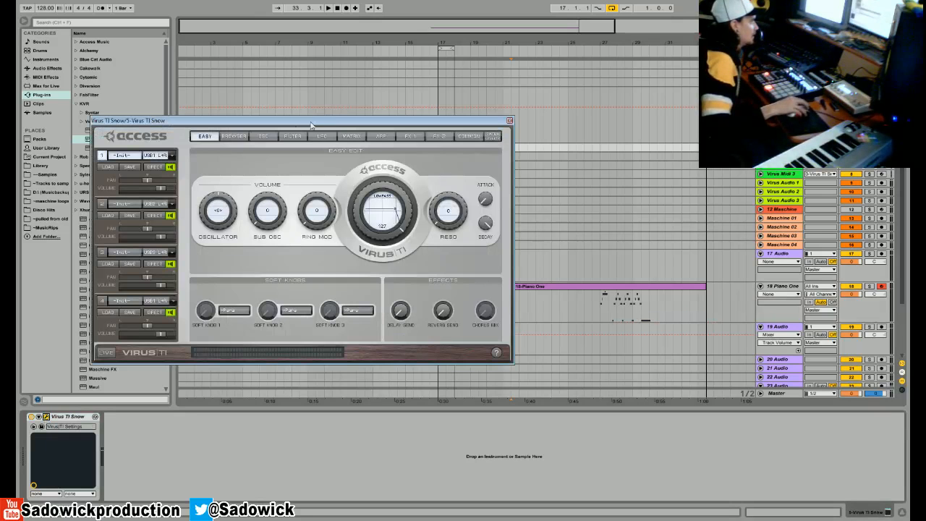
- On the Virus TI oscillator page, shift the Osc 1/2 balance fully toward oscillator 2
click(244, 136)
click(291, 136)
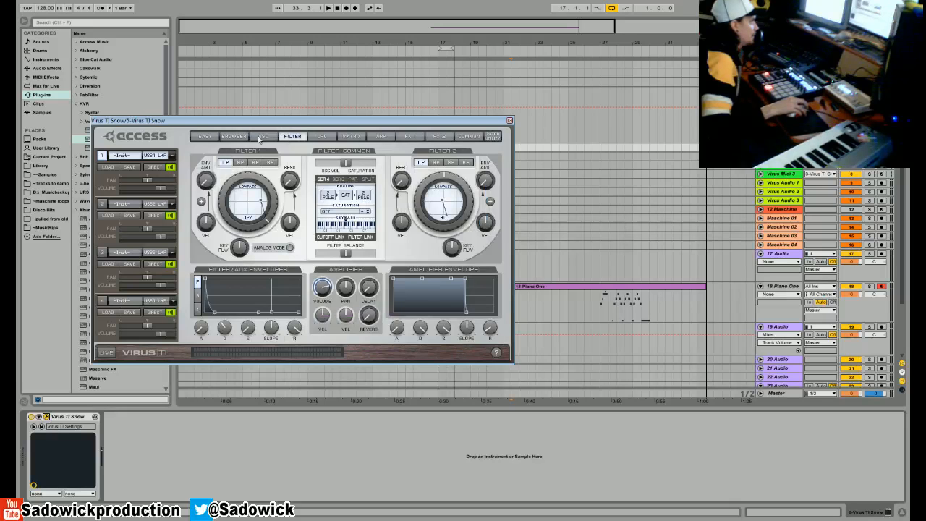
click(262, 137)
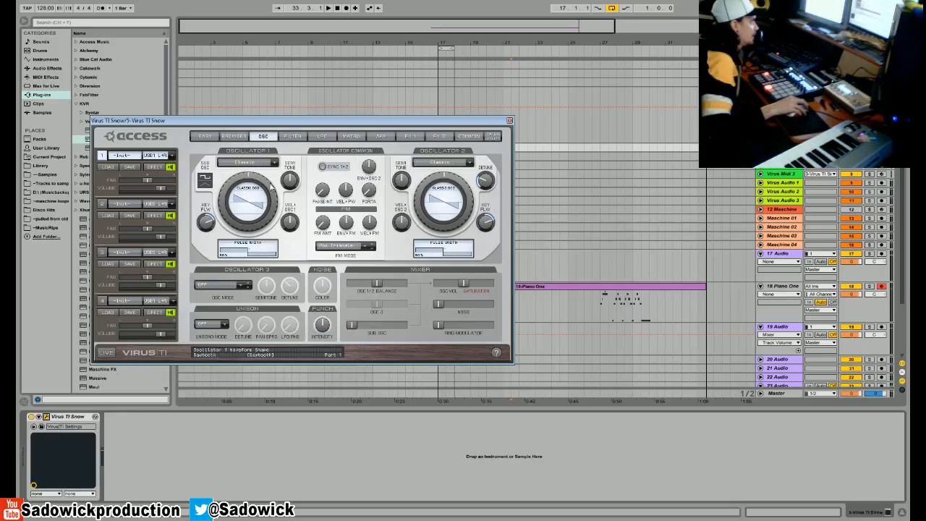
drag(374, 285, 401, 284)
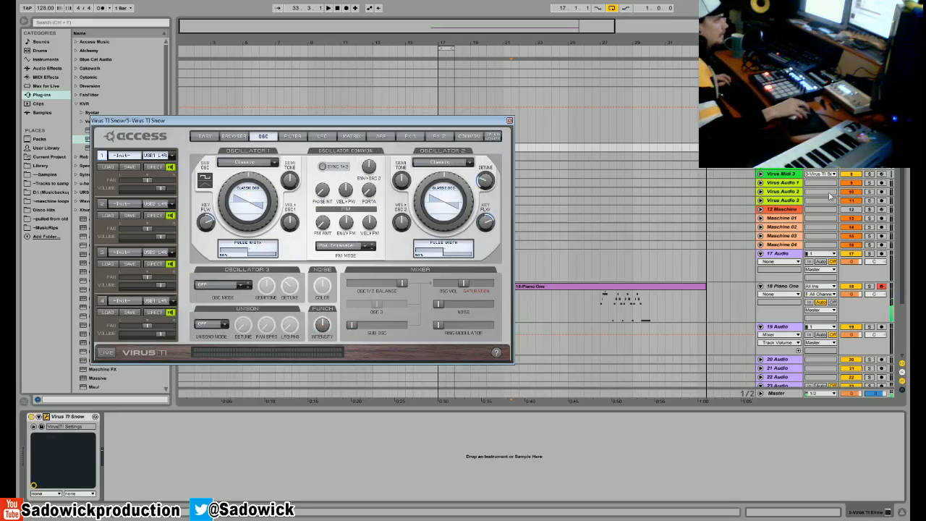
- Arm the Virus Midi 1 track for recording and raise the volume of Virus part 1 to maximum
click(881, 157)
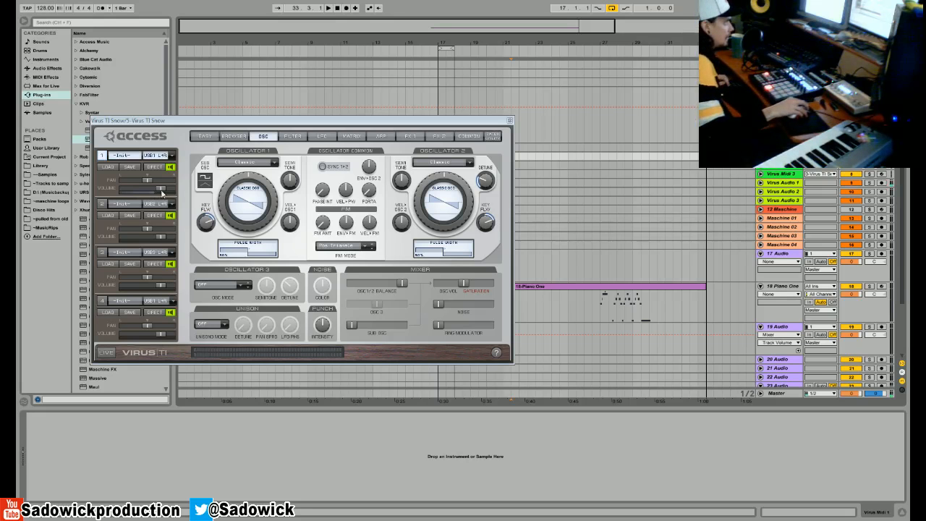
drag(162, 188, 173, 189)
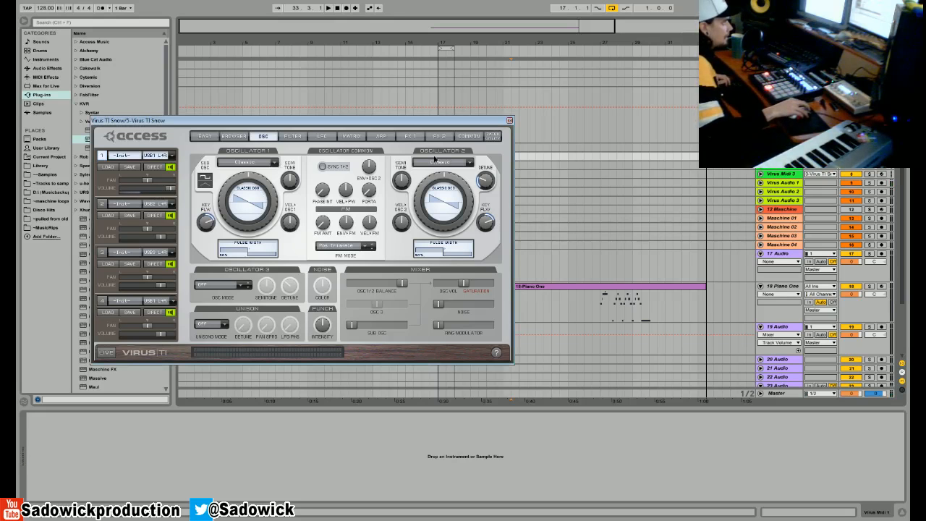
- Try the Formant Simple model with the Overbones wavetable at different index positions on oscillator 2, and return it to Classic
click(434, 161)
click(443, 236)
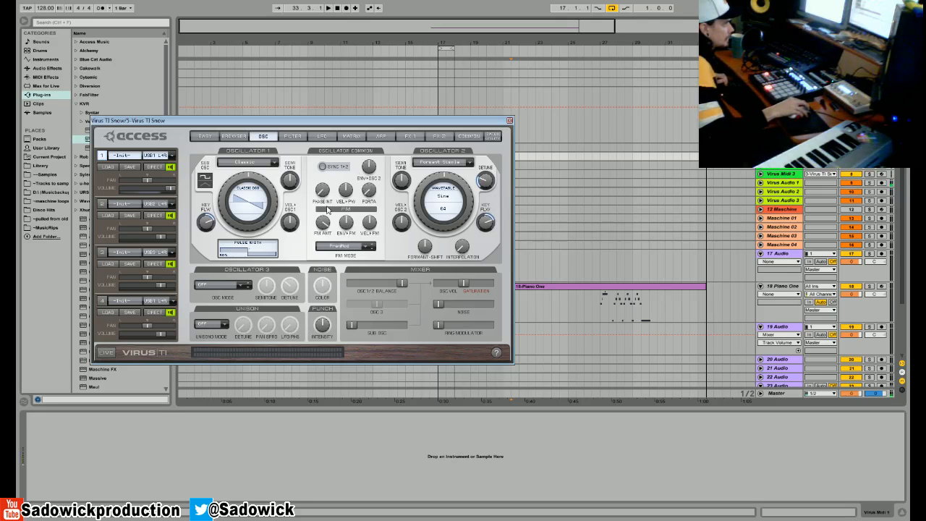
drag(447, 168, 447, 205)
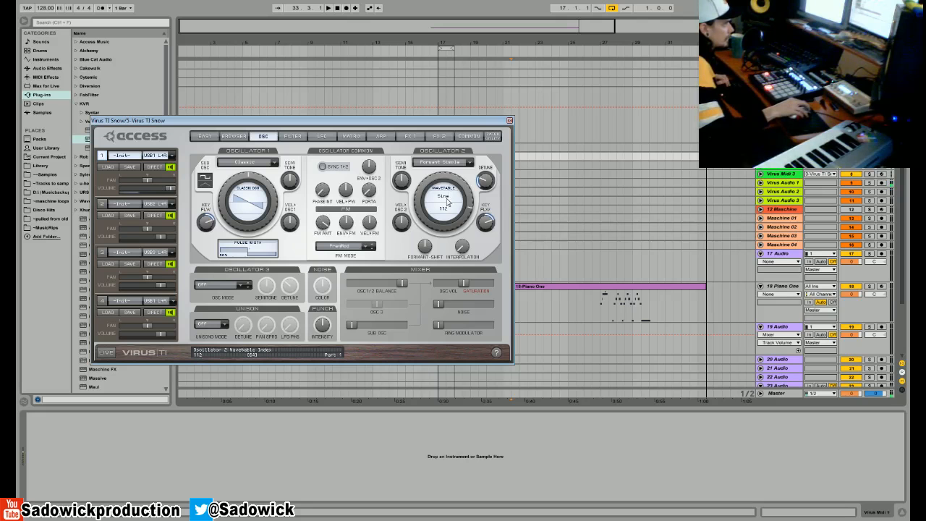
click(444, 201)
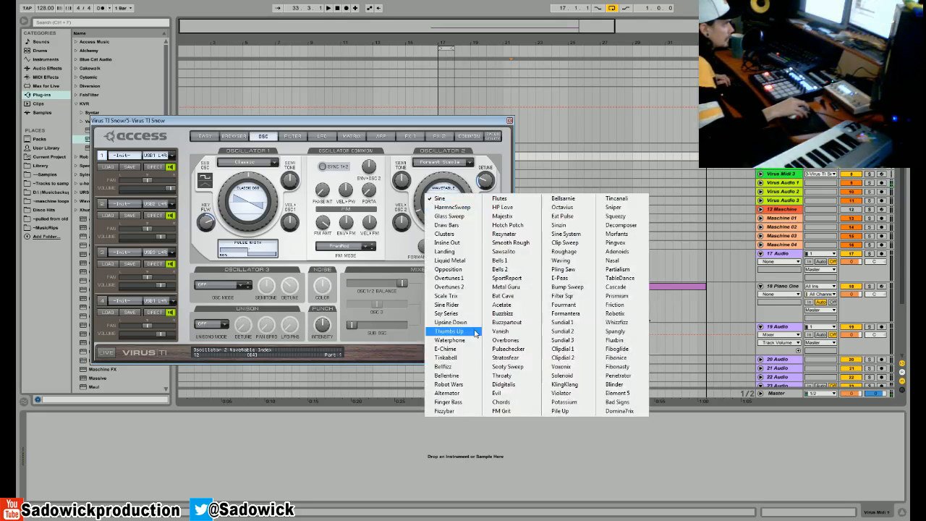
click(506, 339)
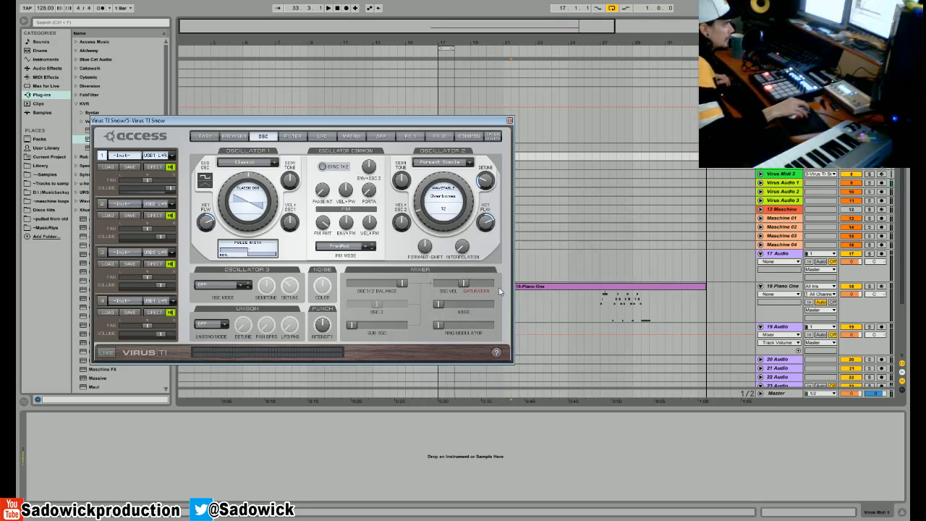
drag(425, 192, 421, 203)
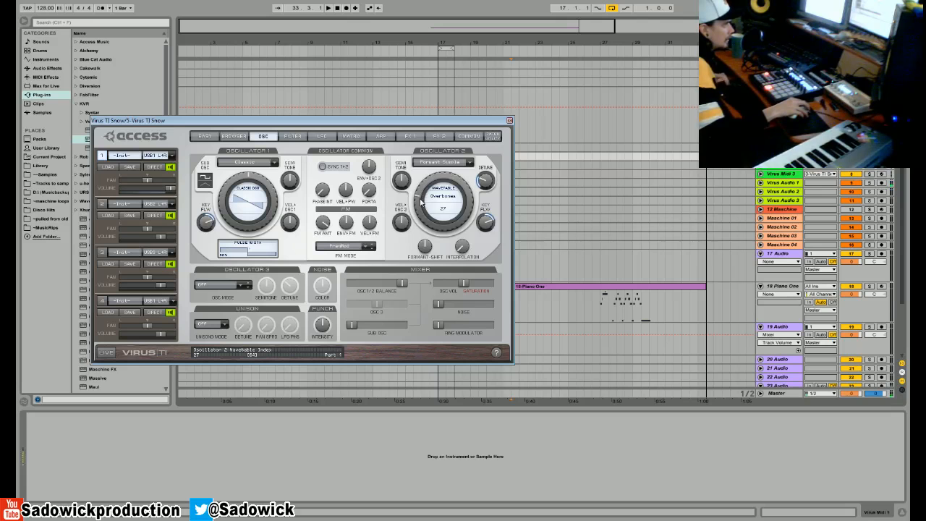
click(438, 162)
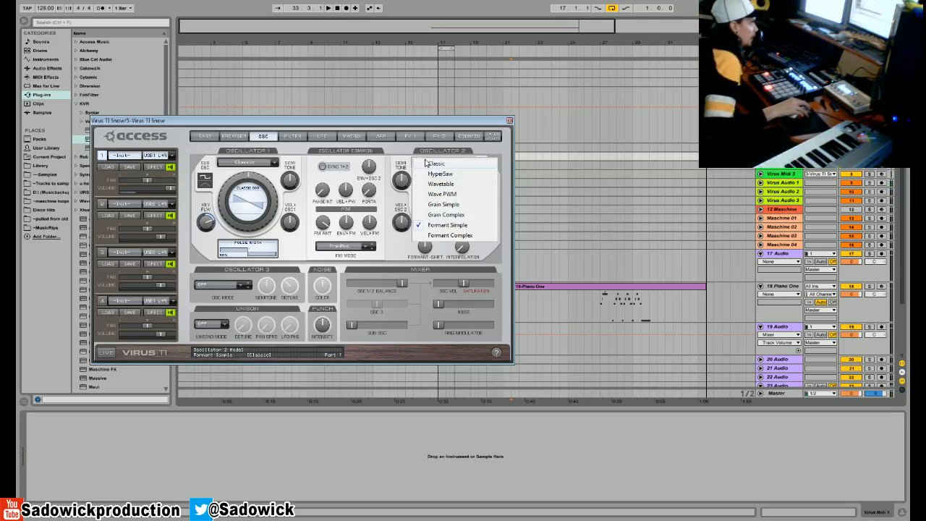
click(433, 161)
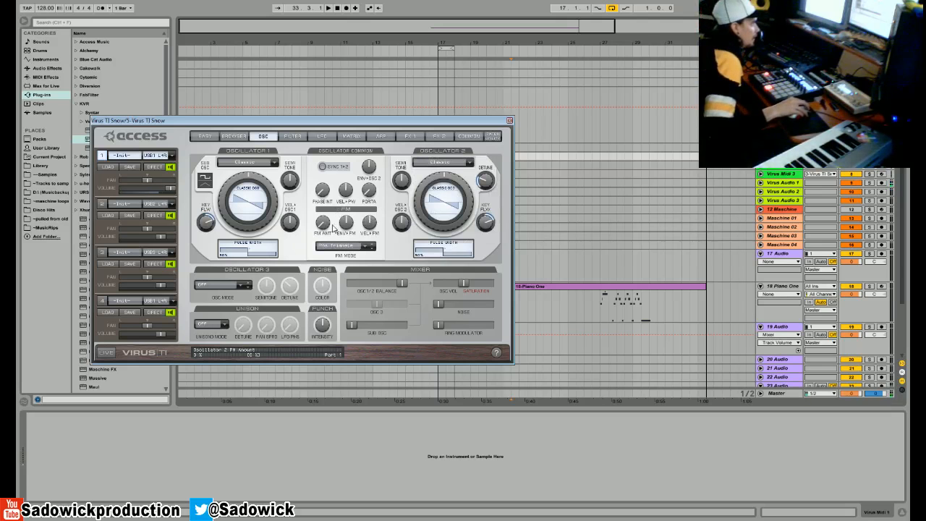
- Set oscillator 1 to Formant Simple with the Bells 2 wavetable at index 127, and adjust its semitone detune
click(248, 162)
click(248, 162)
click(248, 162)
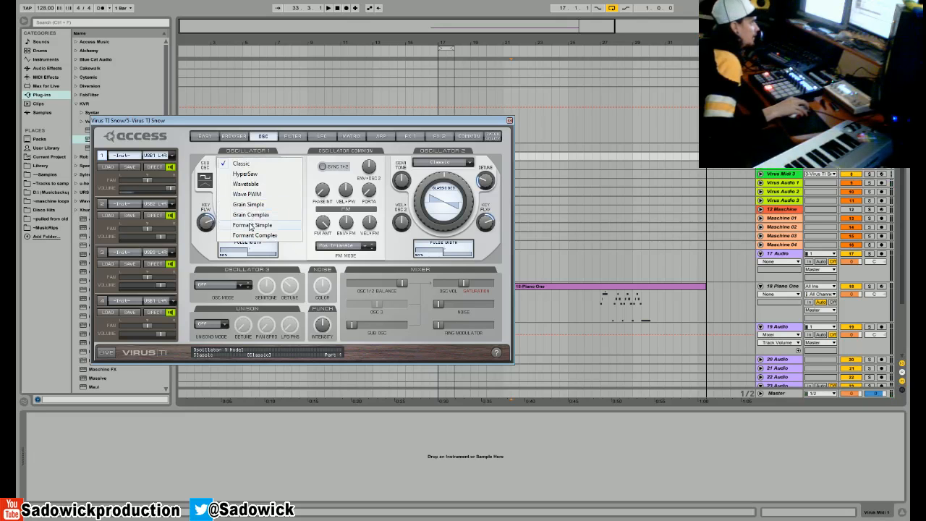
click(249, 227)
drag(230, 247, 230, 210)
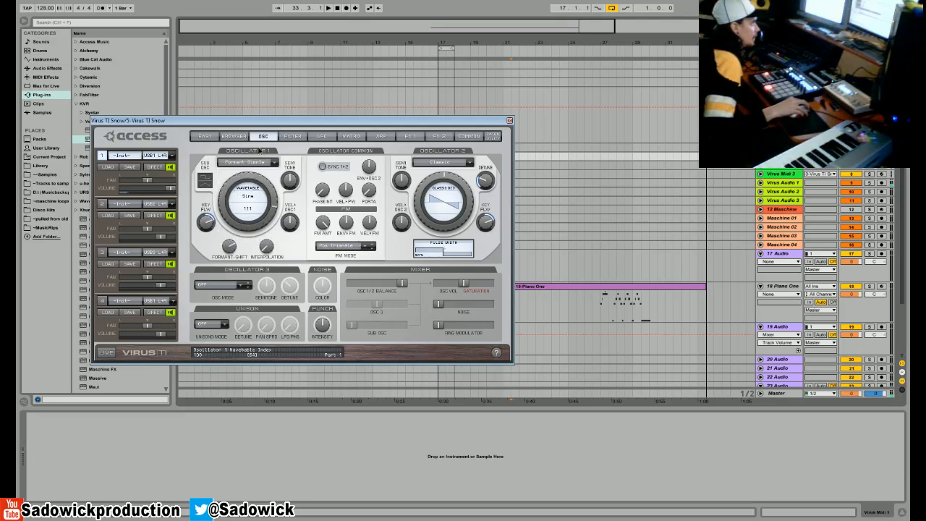
click(253, 195)
click(304, 269)
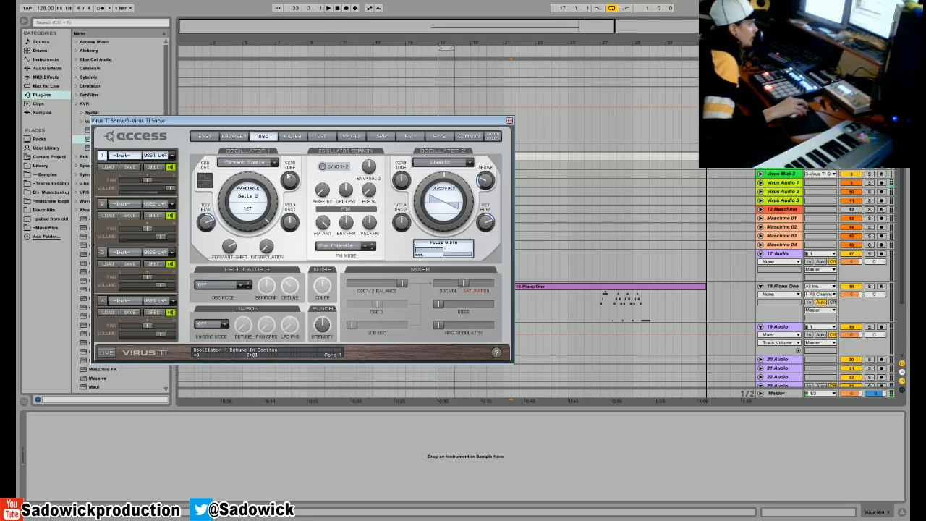
drag(284, 219, 291, 181)
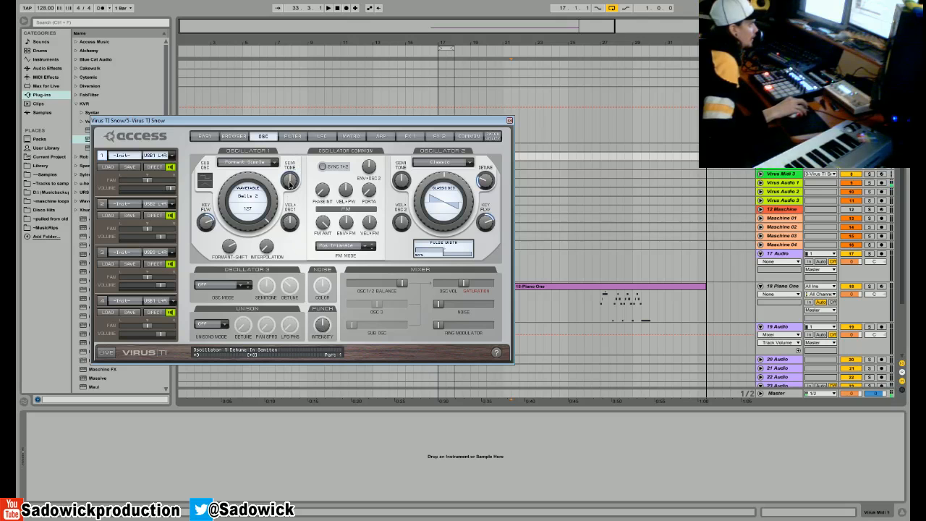
- Raise the ring modulator level to maximum in the mixer and set the unison mode to Twin
drag(438, 324, 523, 337)
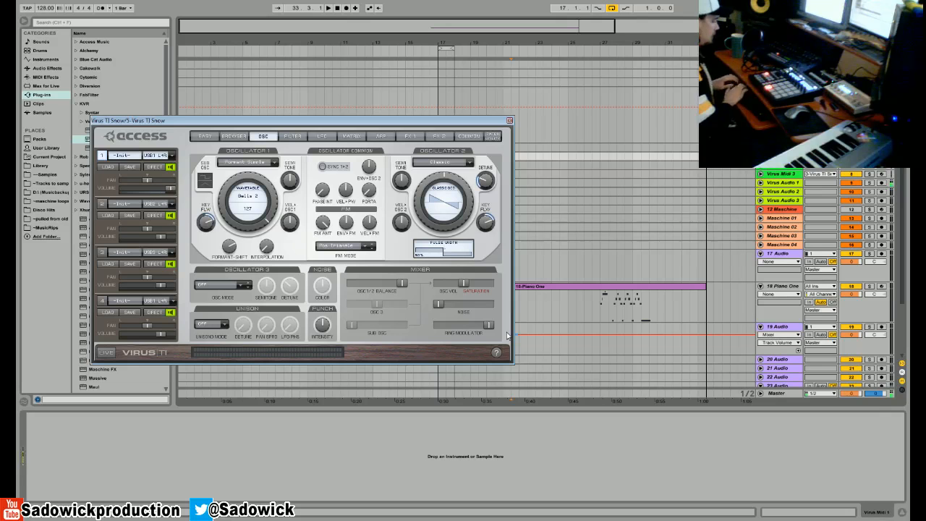
click(223, 329)
click(235, 335)
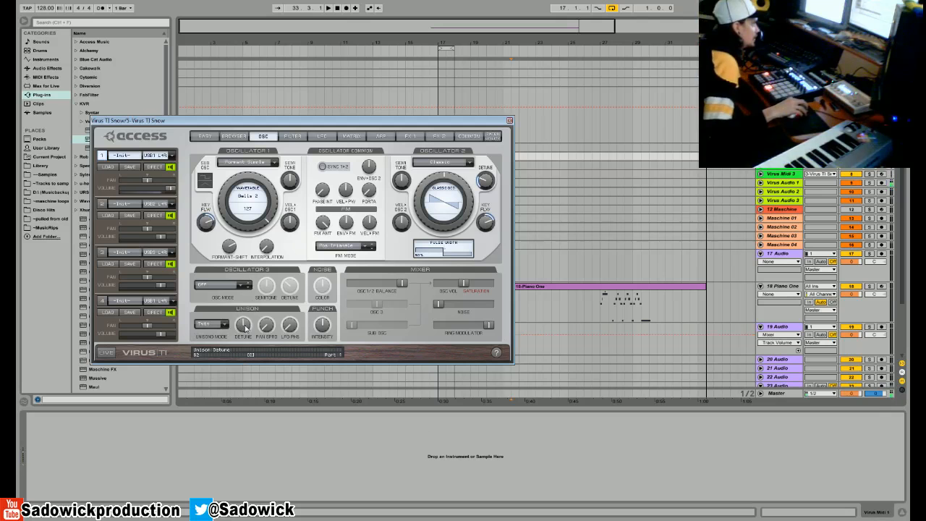
- Set the filter bank to Vowel Filter, sweep its vowel and resonance settings, and set the distortion type to Hard
click(289, 136)
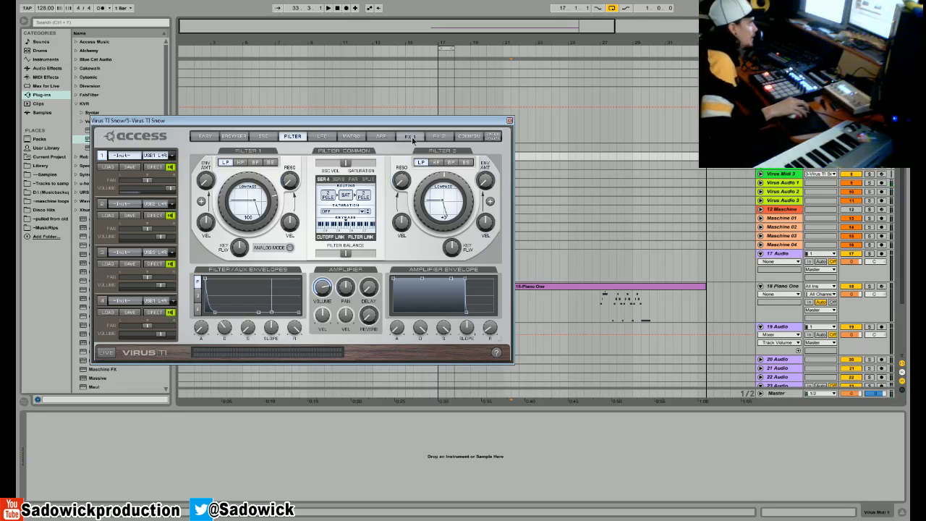
click(410, 137)
click(369, 277)
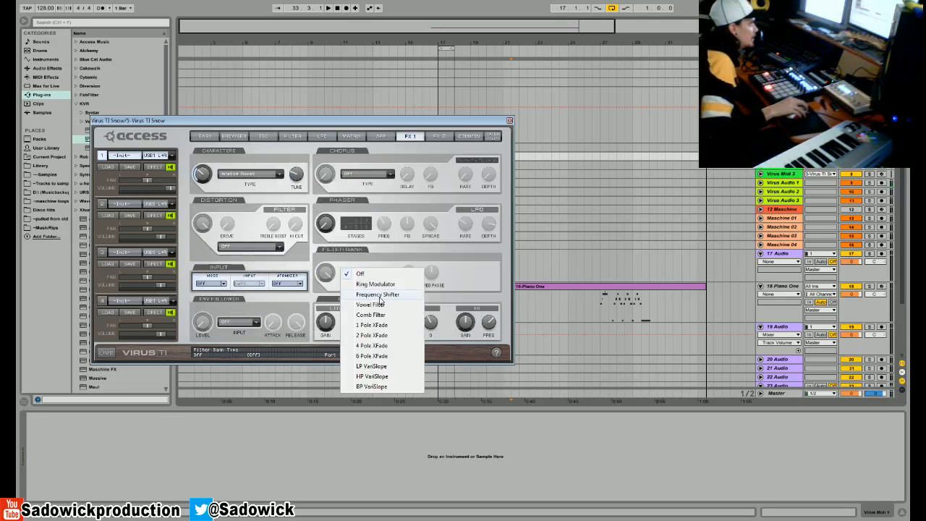
click(373, 305)
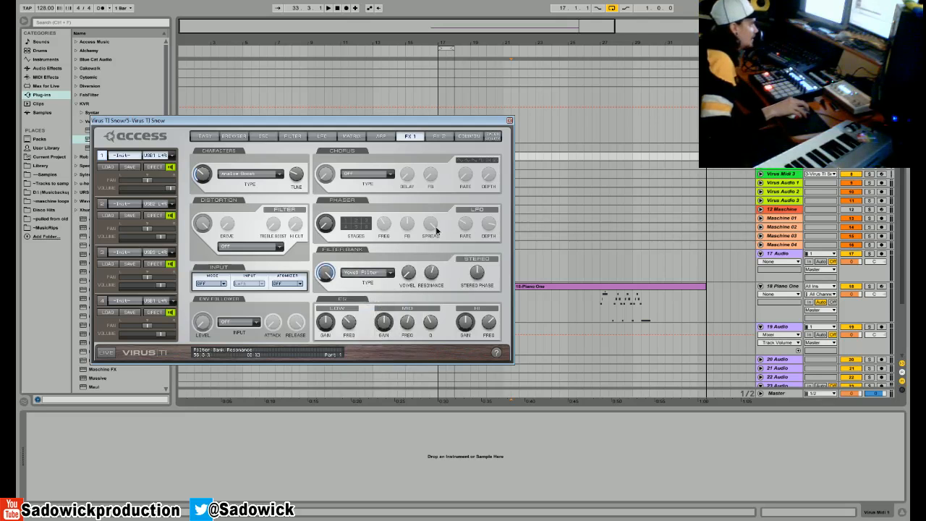
drag(408, 283, 429, 213)
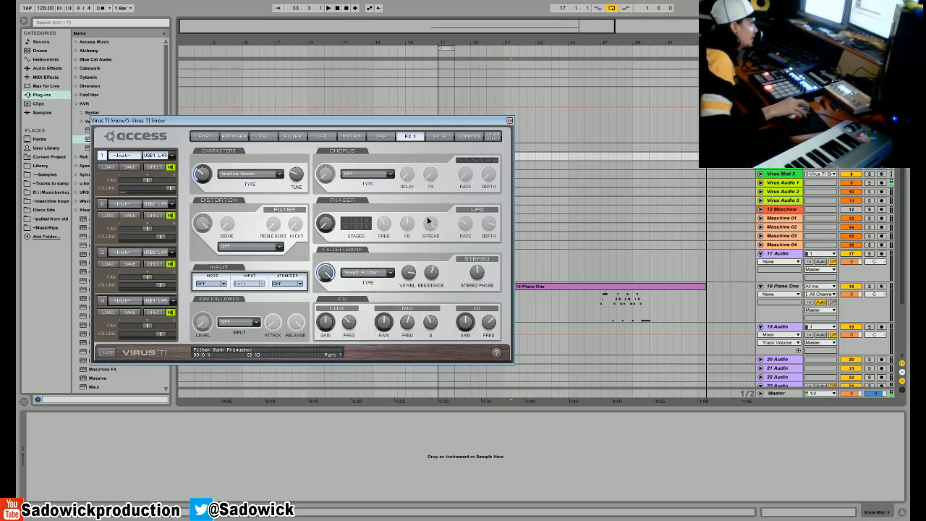
drag(421, 259, 415, 226)
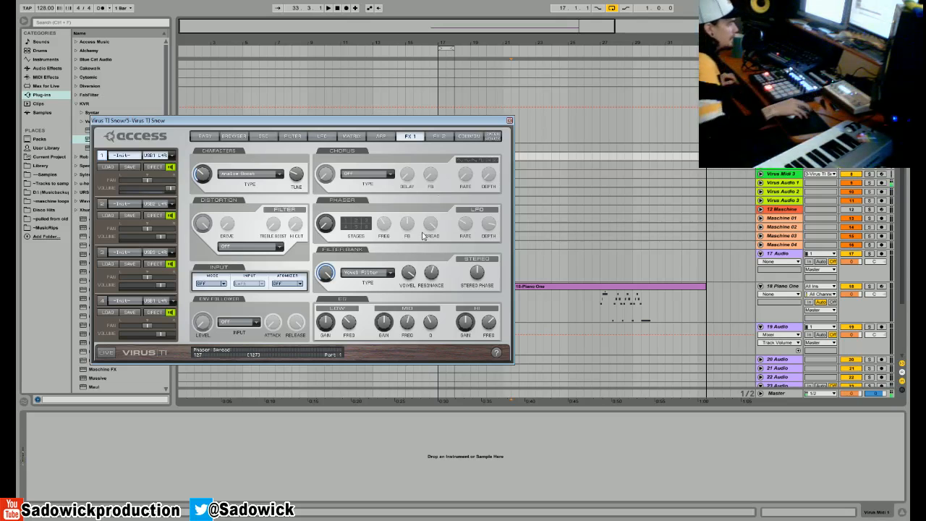
click(253, 246)
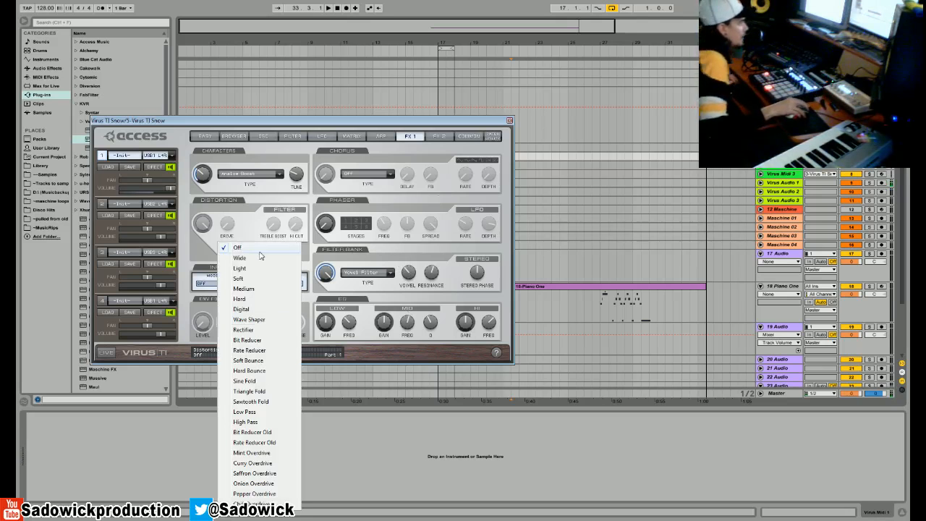
click(245, 299)
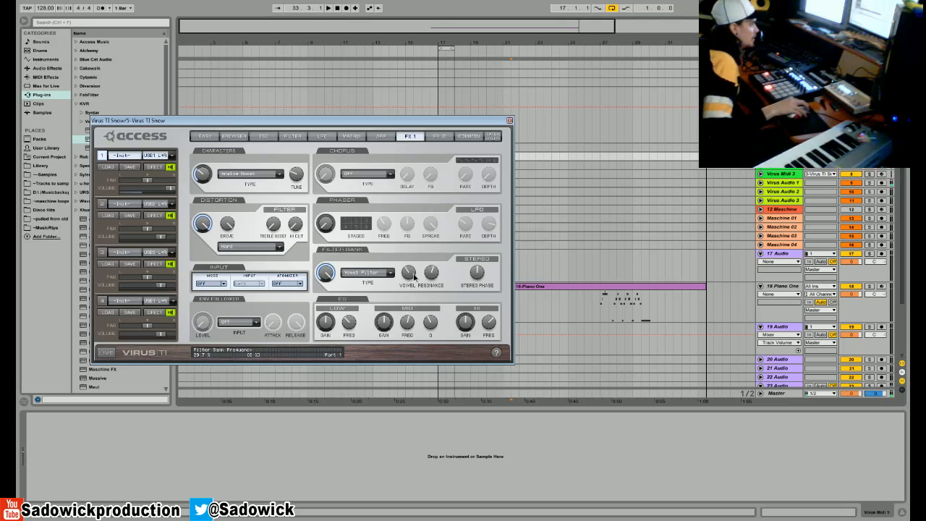
- Check the filter page and turn the unison mode off on the oscillator page
click(292, 137)
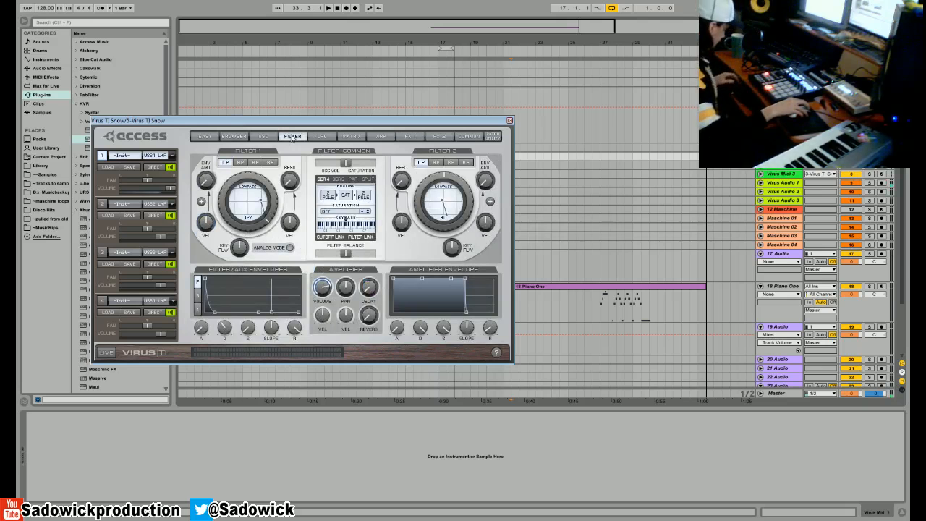
click(262, 136)
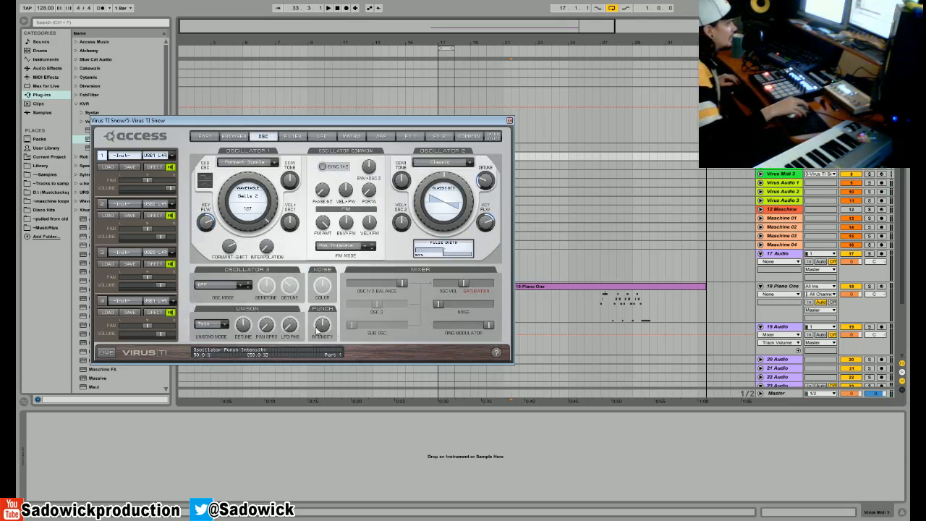
click(217, 324)
click(201, 327)
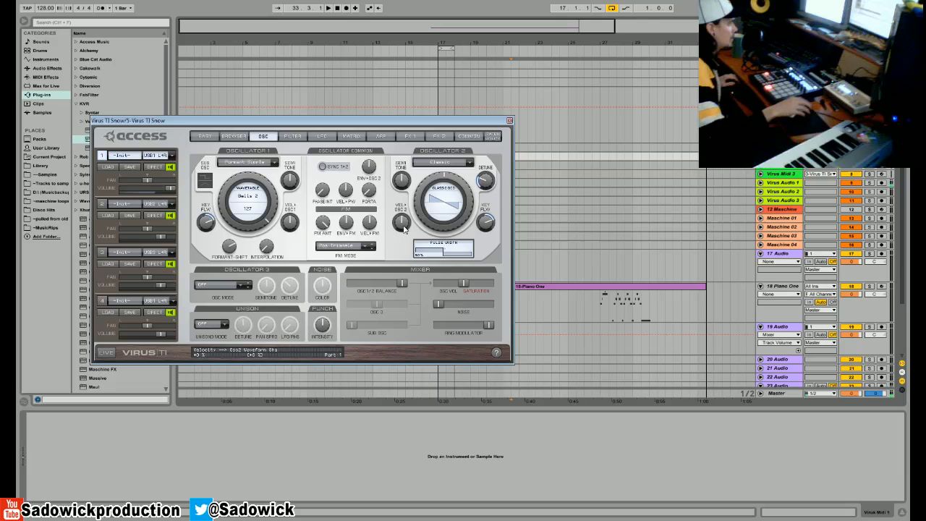
- Raise the EQ's low gain and set the Characters effect type to Speaker Cabinet
click(381, 136)
click(410, 136)
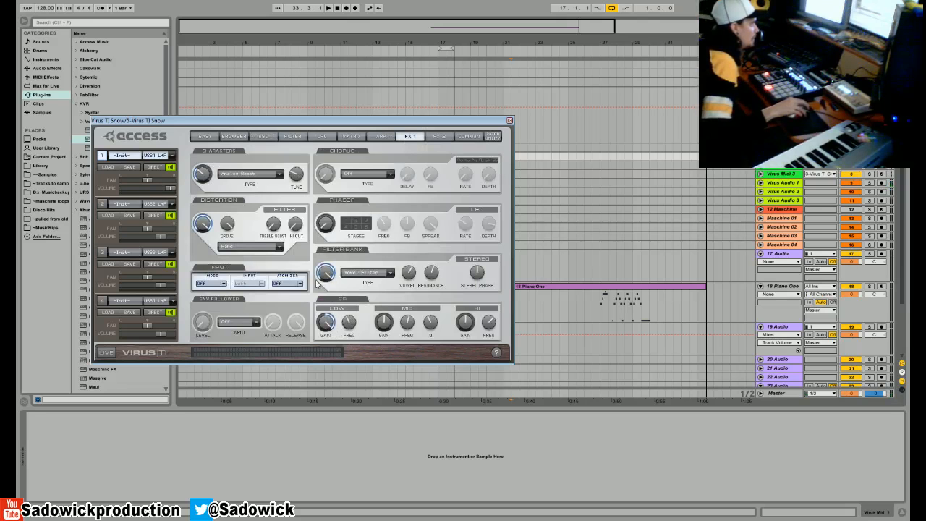
click(279, 175)
click(253, 258)
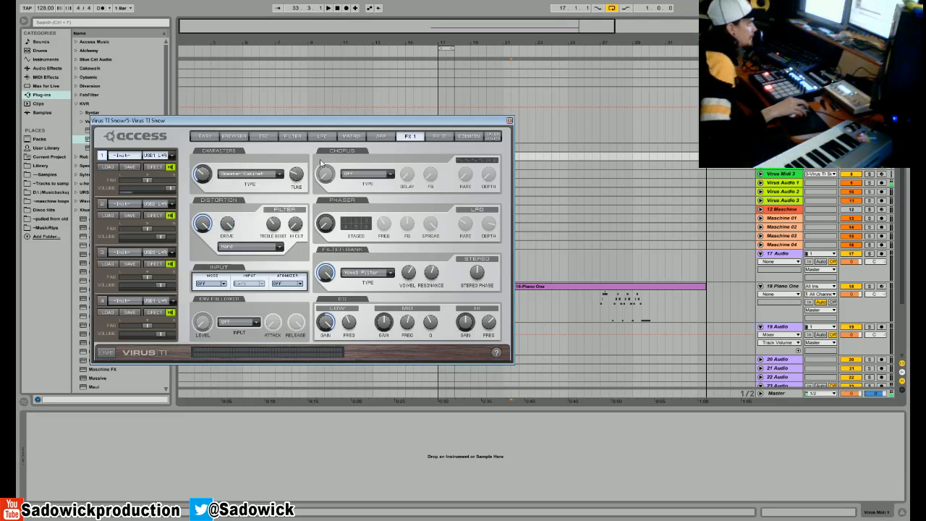
- Link LFO 1's Osc 1 and Osc 2 modulation, raise both amounts, and set the LFO 1 rate to 84
click(322, 136)
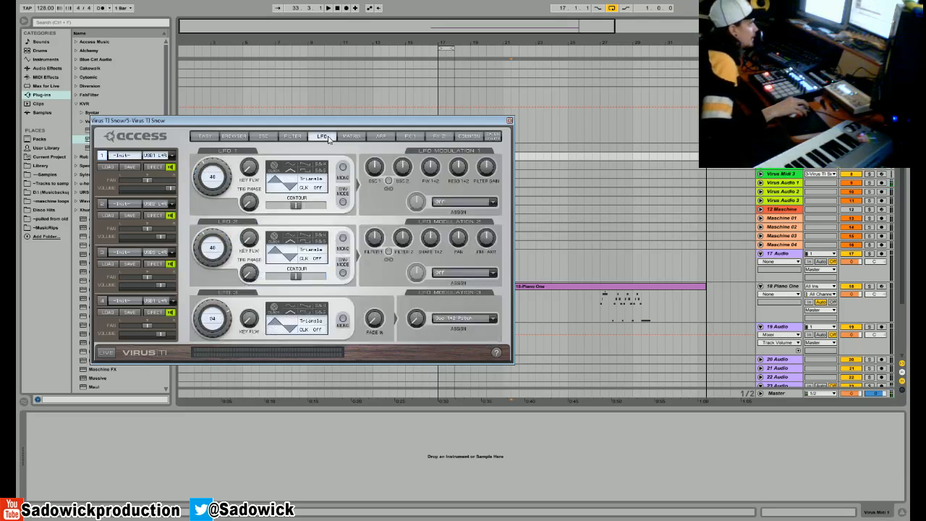
click(389, 180)
drag(213, 165, 211, 145)
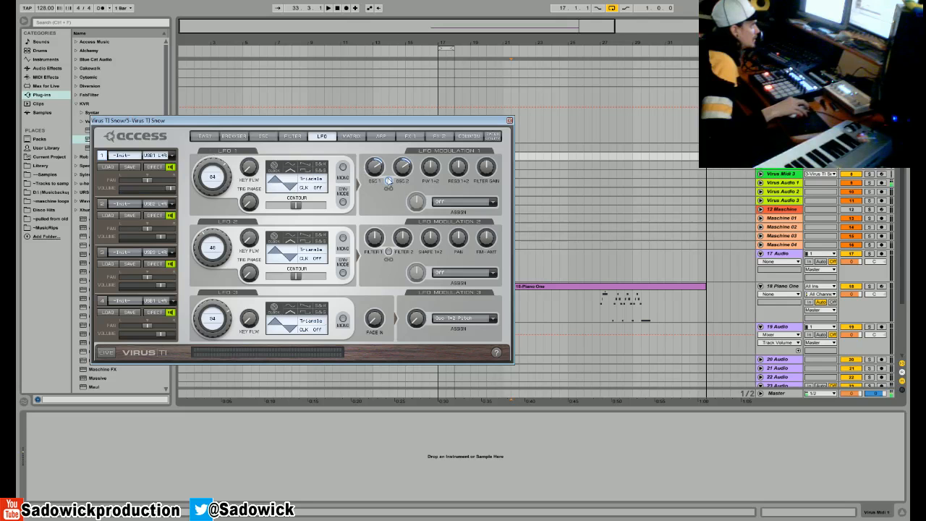
- Switch LFO 1 to mono, set its rate to 74, and bring its linked Osc 1 and Osc 2 modulation to zero
click(343, 167)
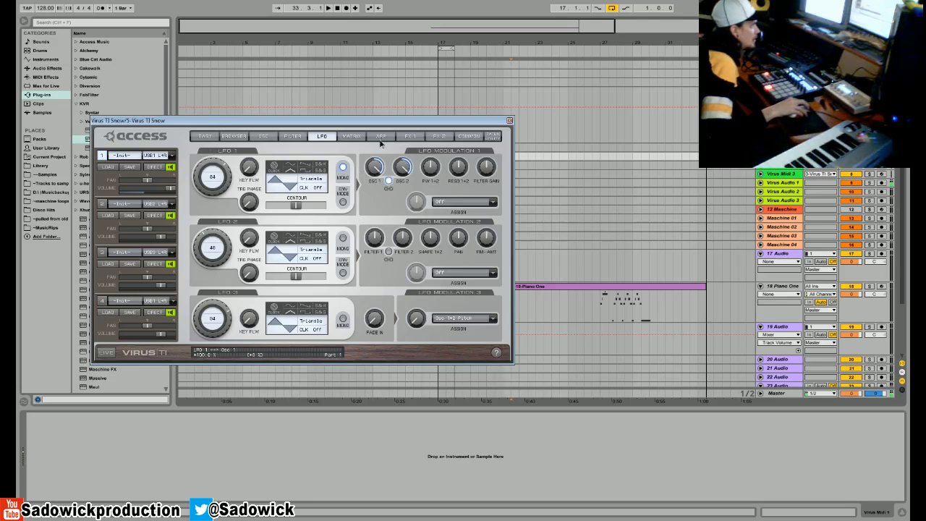
mouse_move(213, 166)
mouse_down()
mouse_move(219, 139)
mouse_move(218, 173)
mouse_up()
drag(377, 167, 373, 272)
- Link LFO 2's Filter 1 and Filter 2 modulation, raise both amounts, and set the LFO 2 rate to 103
click(376, 238)
click(389, 253)
drag(370, 240, 370, 255)
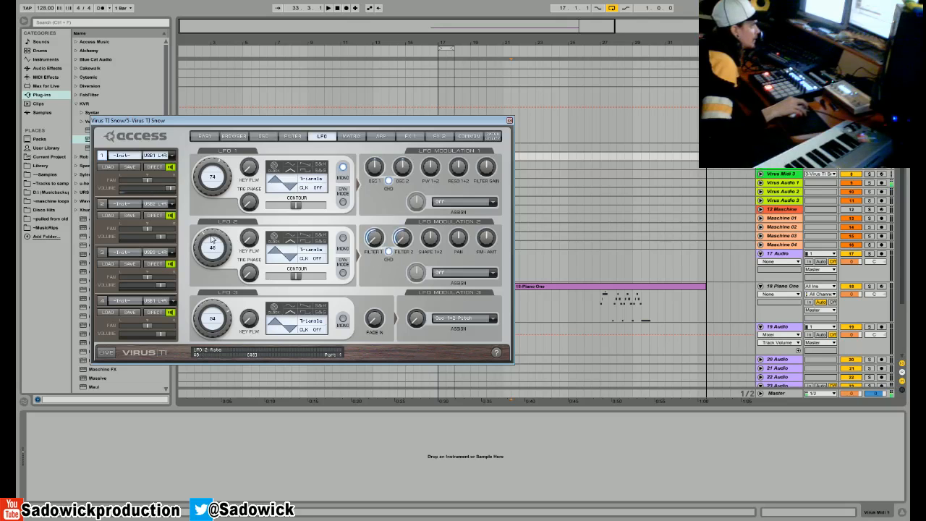
drag(207, 237, 209, 197)
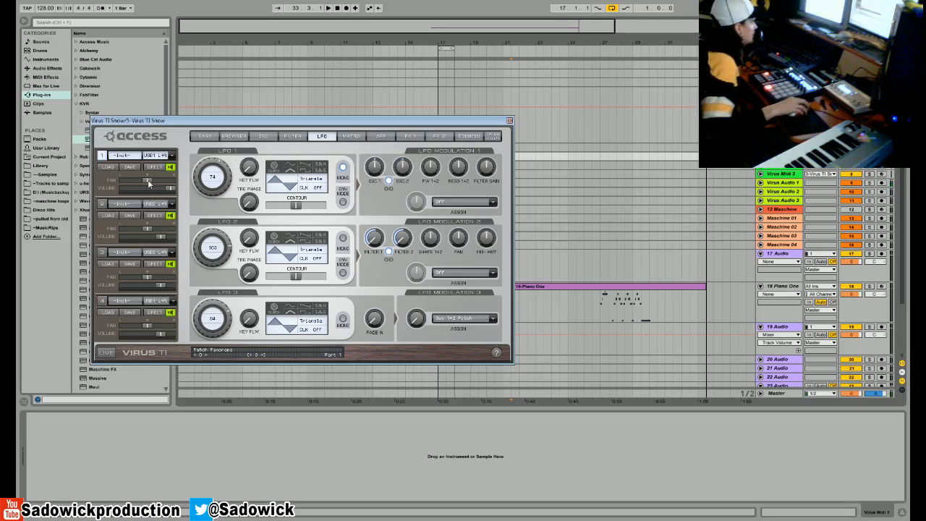
- Set the Characters effect type to Analog Boost
click(407, 137)
click(248, 175)
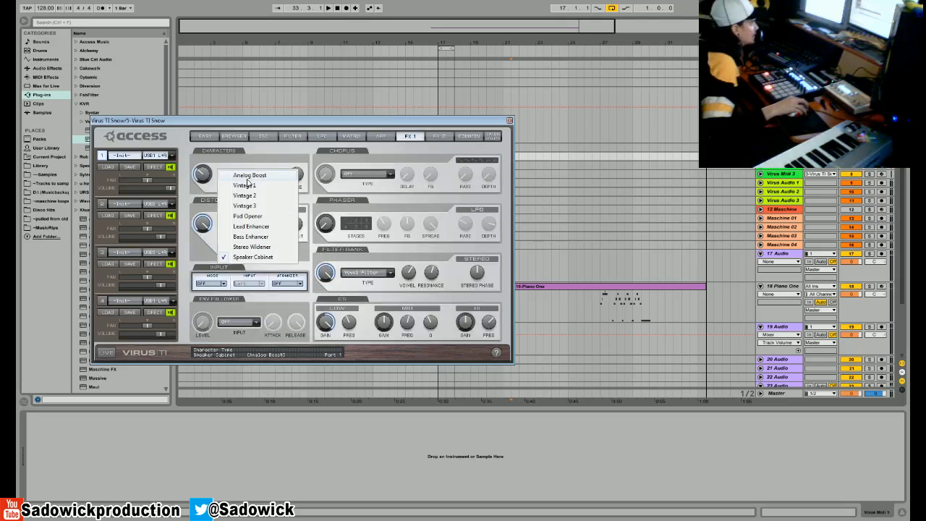
click(249, 177)
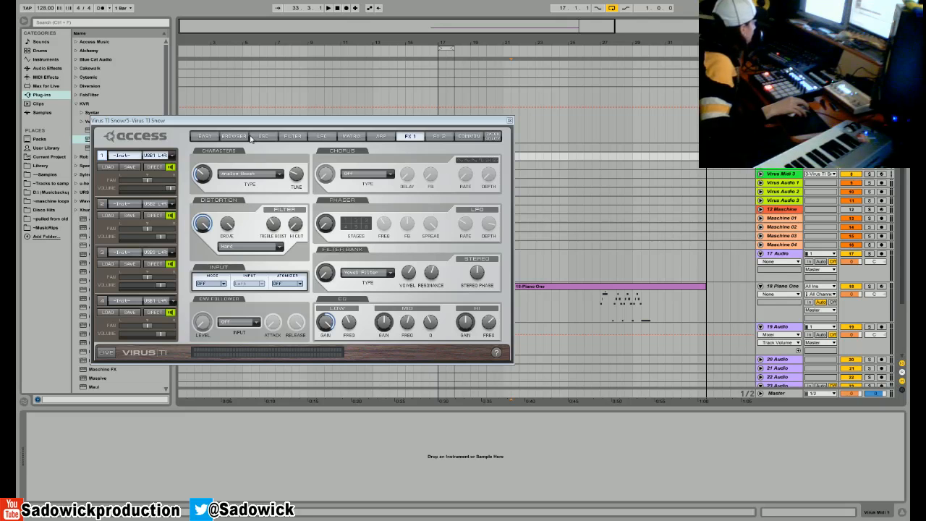
- Reset part 1 of the Virus TI Snow to the -Init- patch while on the oscillator page
click(783, 82)
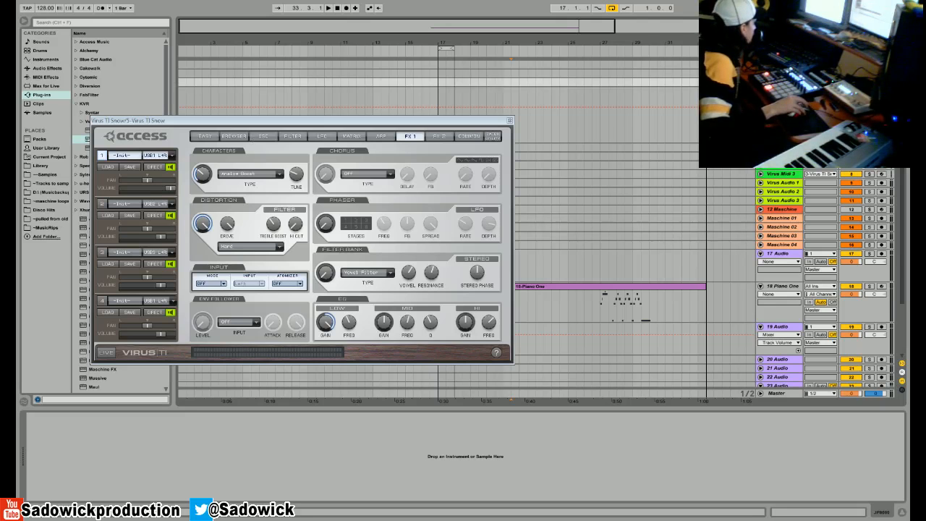
click(781, 91)
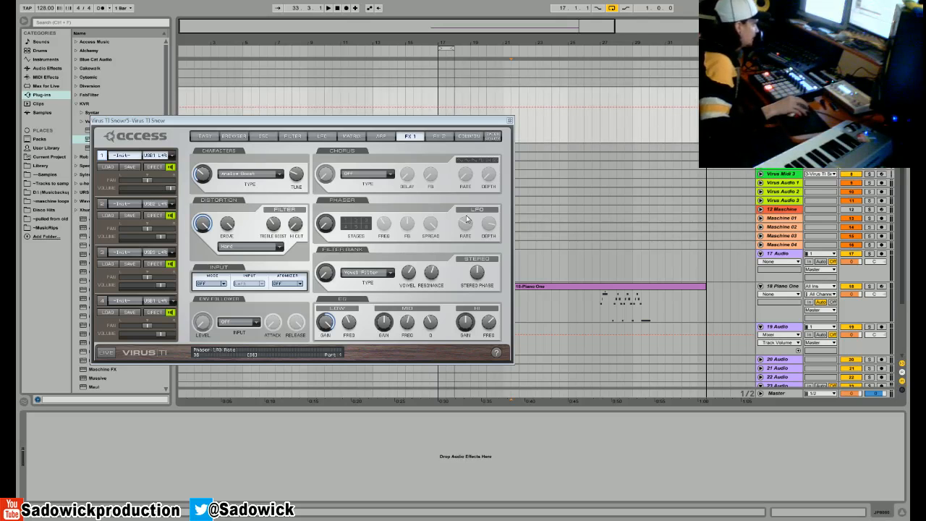
click(255, 137)
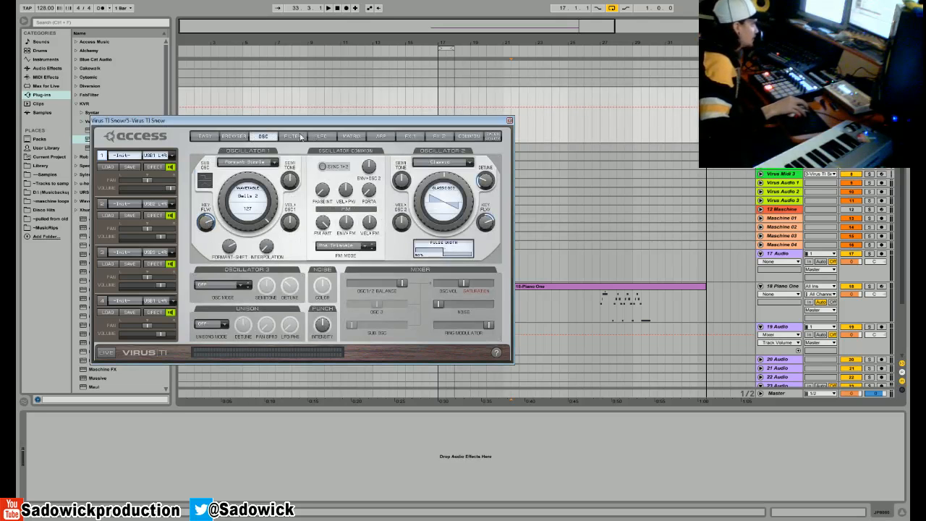
click(127, 156)
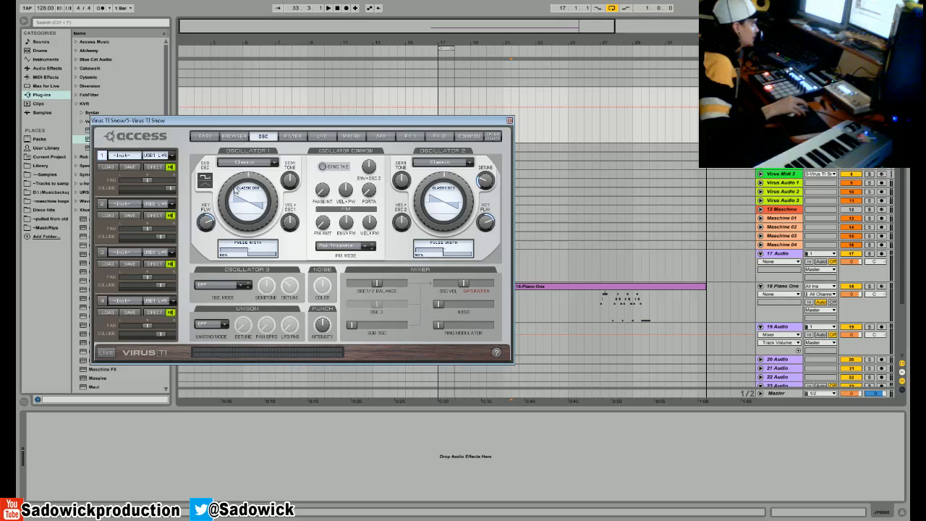
- Set oscillator 1's Classic waveform to Pulse, arm the Virus MIDI track, and shift the Osc 1/2 balance fully to oscillator 1
click(246, 162)
click(241, 164)
drag(233, 185, 256, 82)
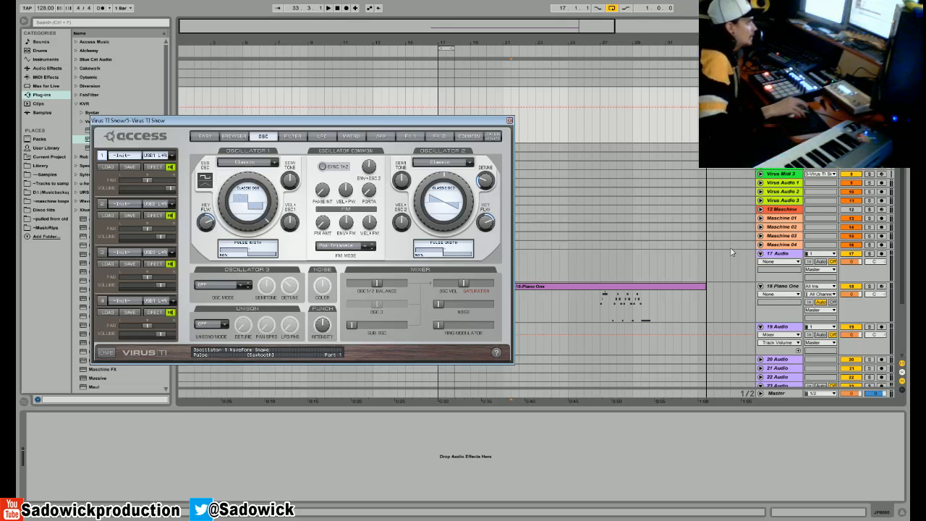
click(881, 156)
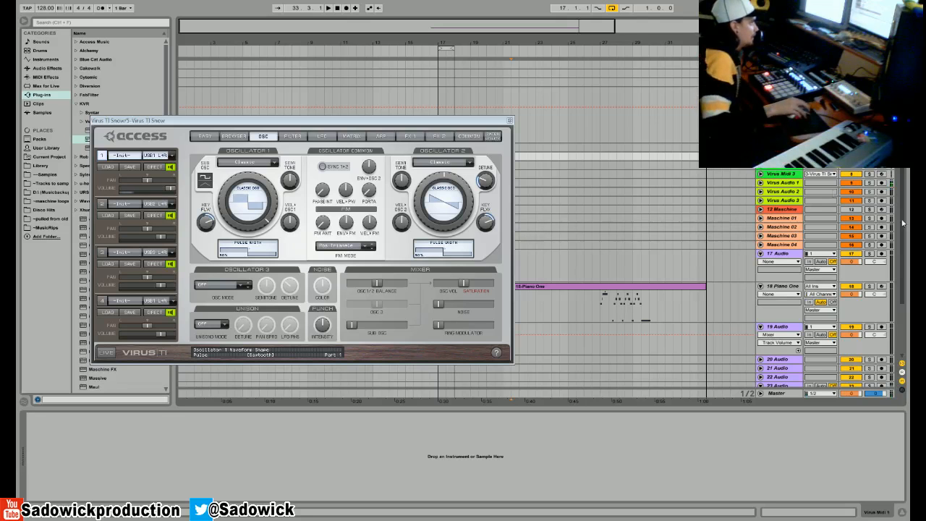
drag(377, 284, 297, 290)
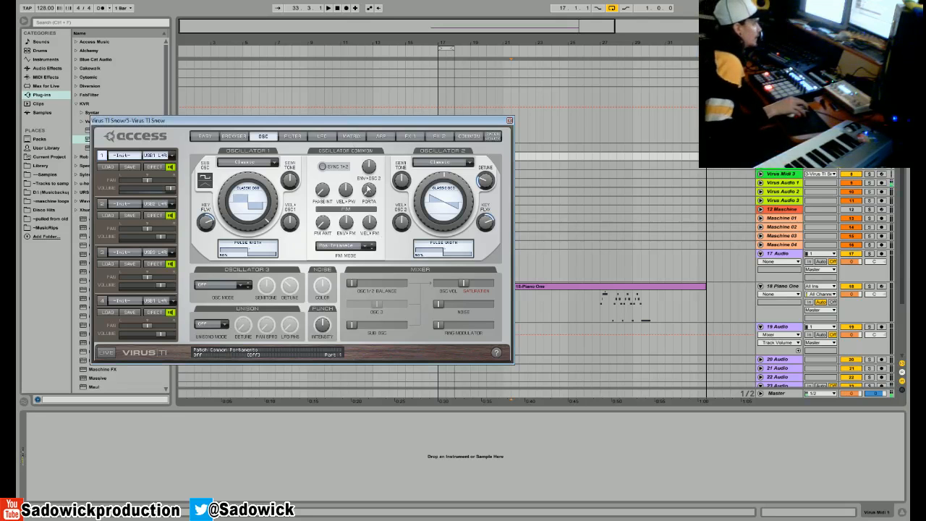
- Raise Filter 1's envelope amount and resonance, and lower its cutoff to 30
click(292, 136)
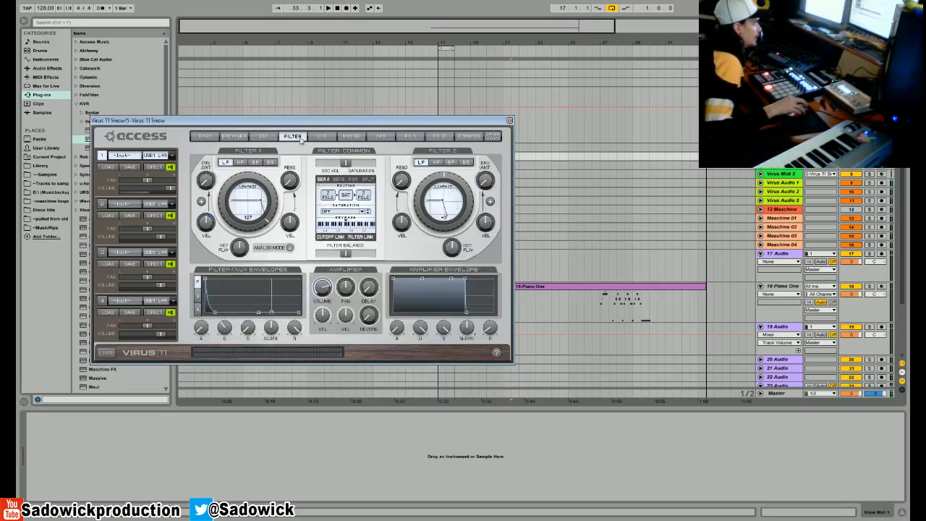
drag(212, 155, 215, 149)
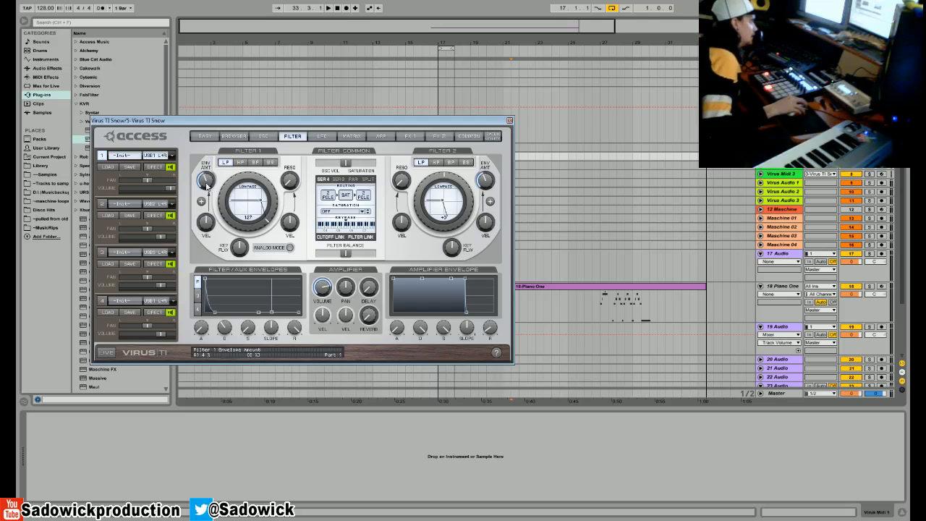
drag(225, 198, 223, 226)
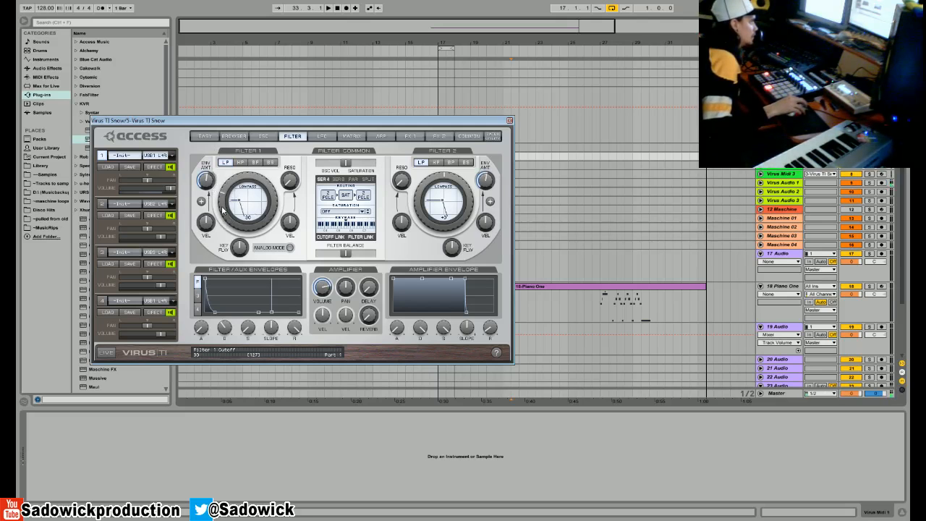
drag(291, 188, 291, 155)
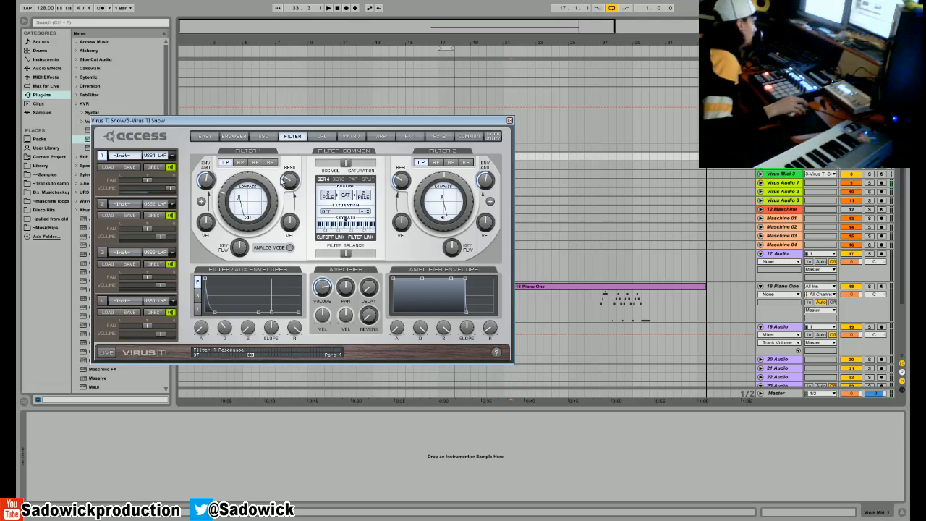
- Set the arpeggiator mode to Up and randomize the steps of the user pattern twice
click(381, 136)
click(245, 170)
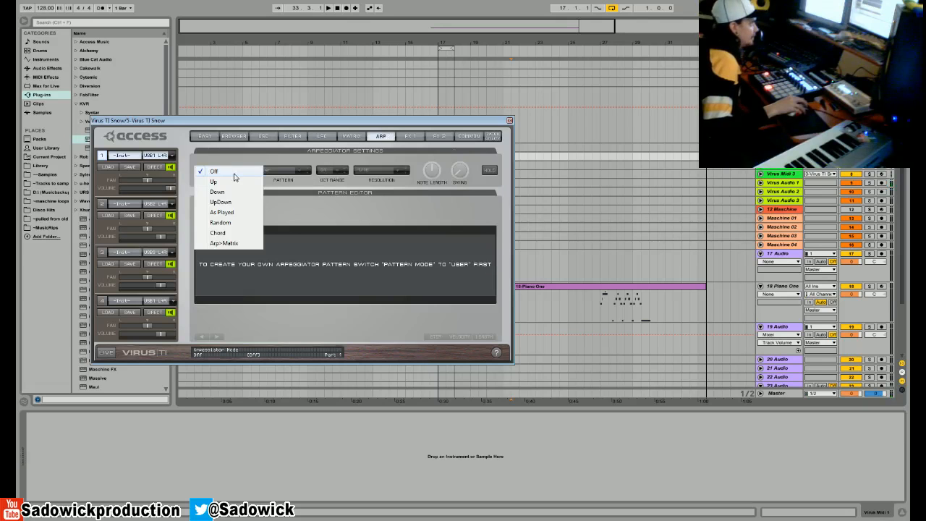
click(230, 181)
click(432, 338)
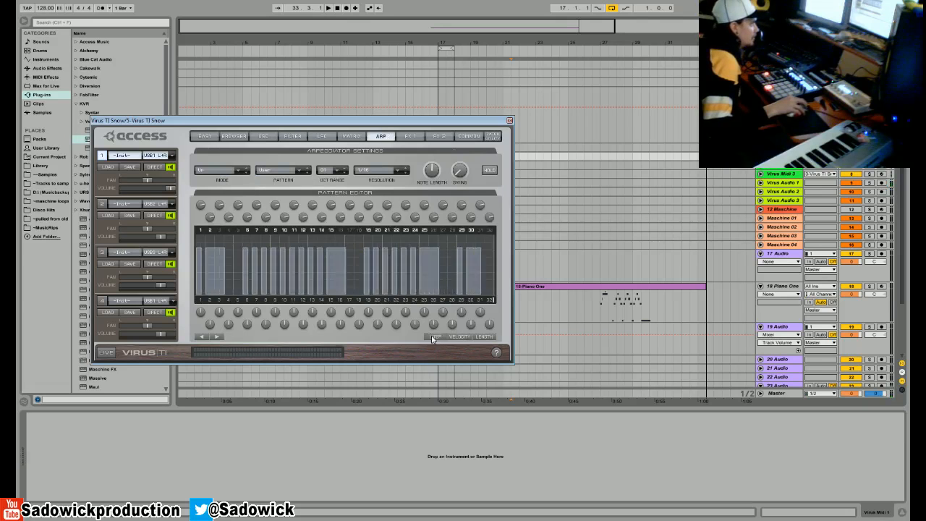
click(432, 339)
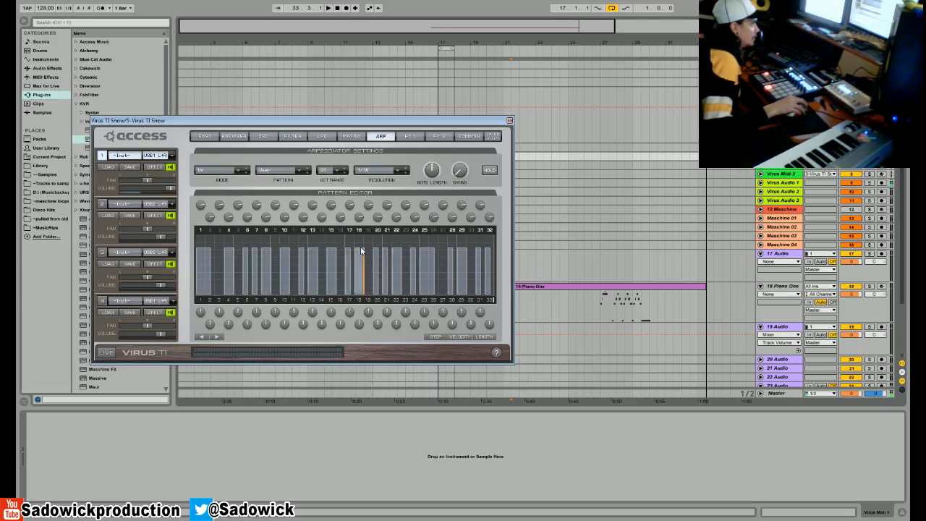
- Set the distortion type to Hard with full mix, and raise the EQ's low gain
click(284, 136)
click(379, 136)
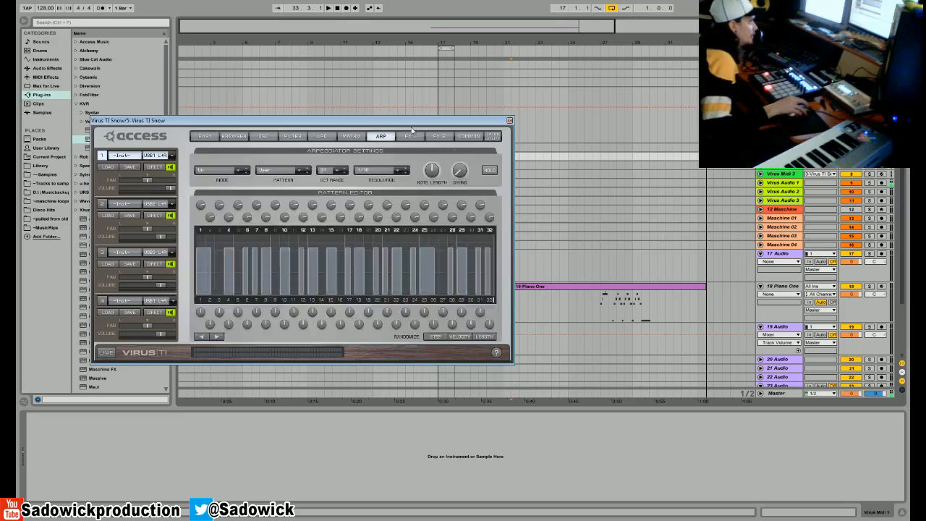
click(406, 138)
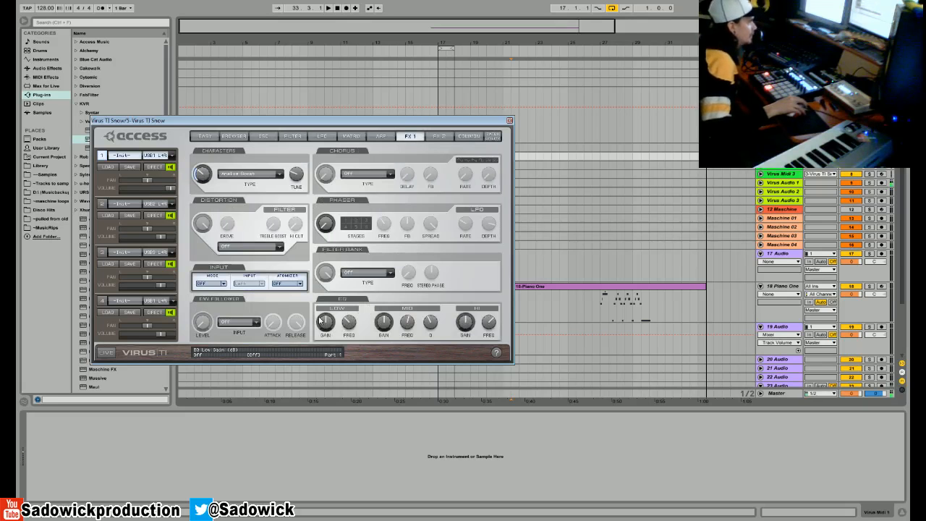
click(275, 248)
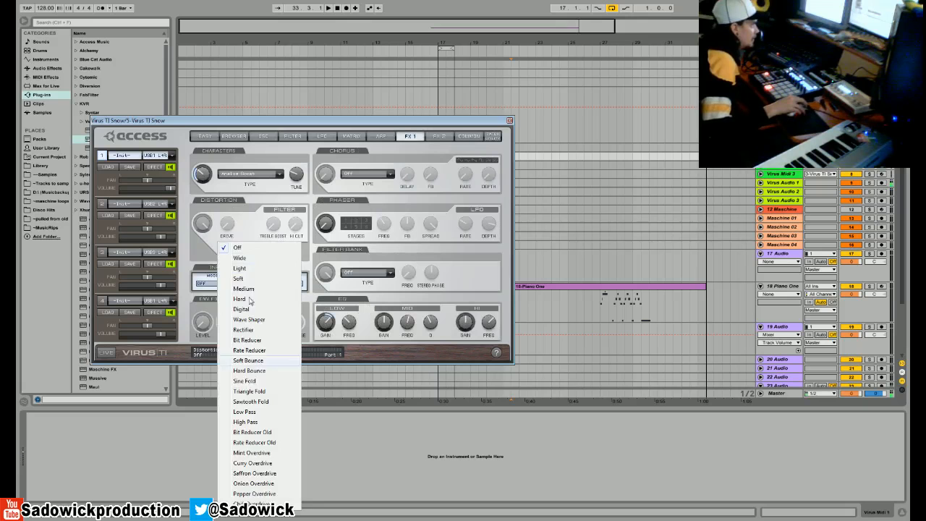
click(251, 296)
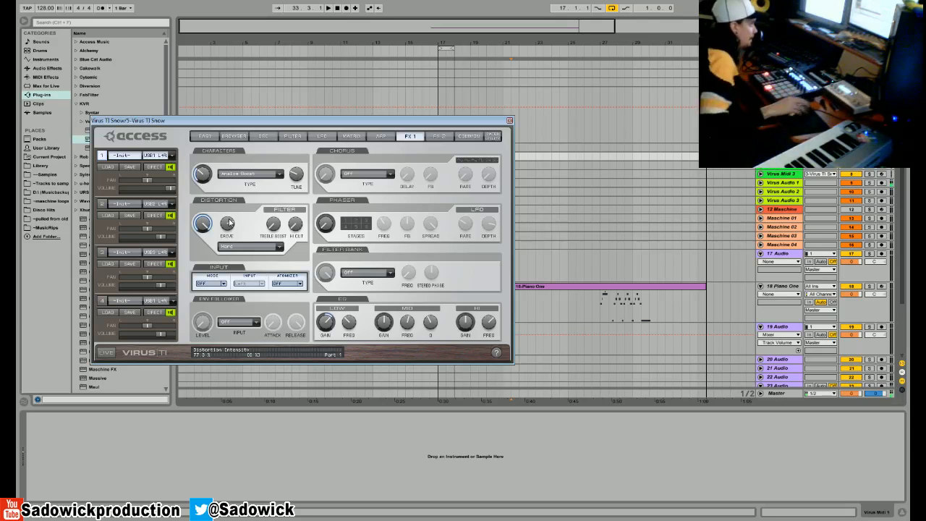
- Raise the delay and reverb sends, and set the arpeggiator's octave range to 02
click(439, 135)
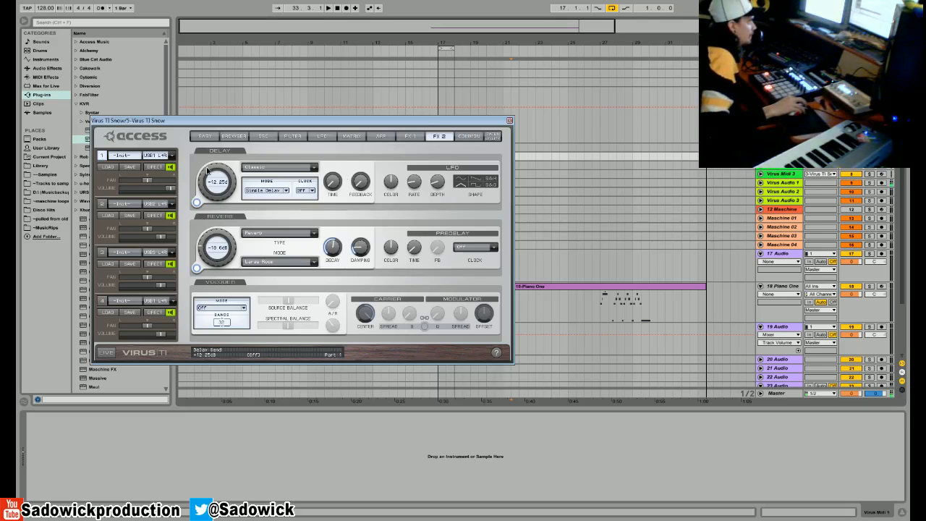
click(381, 136)
click(402, 137)
click(383, 137)
click(332, 172)
click(332, 182)
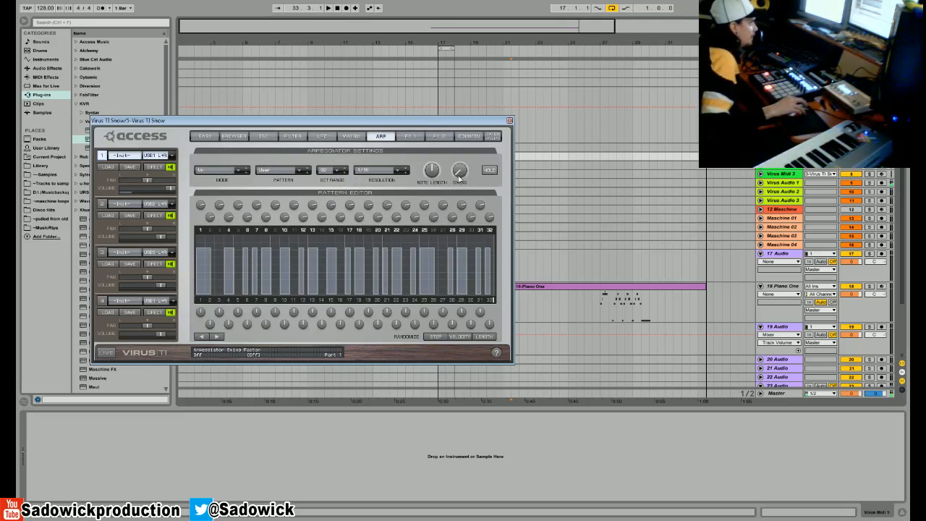
- Review the effects, arpeggiator, filter, LFO and matrix pages of the patch
click(311, 137)
click(409, 137)
click(437, 136)
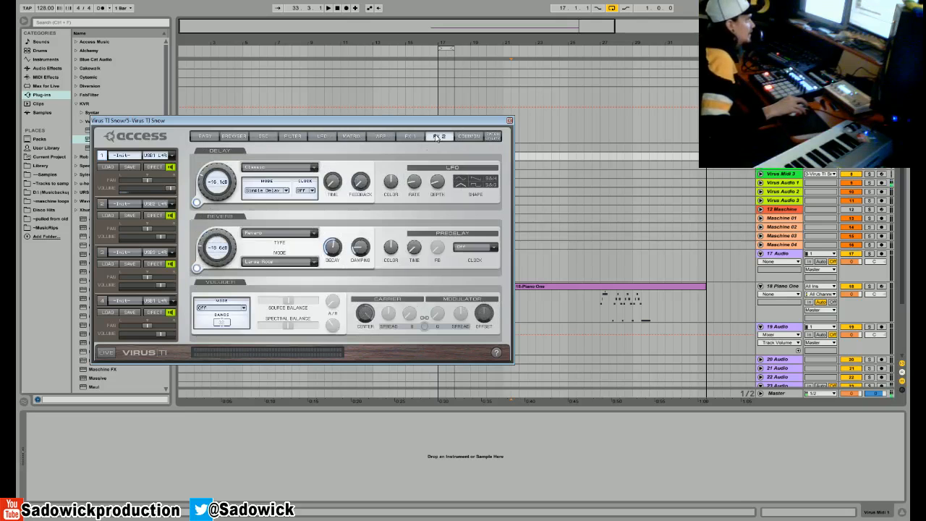
click(379, 136)
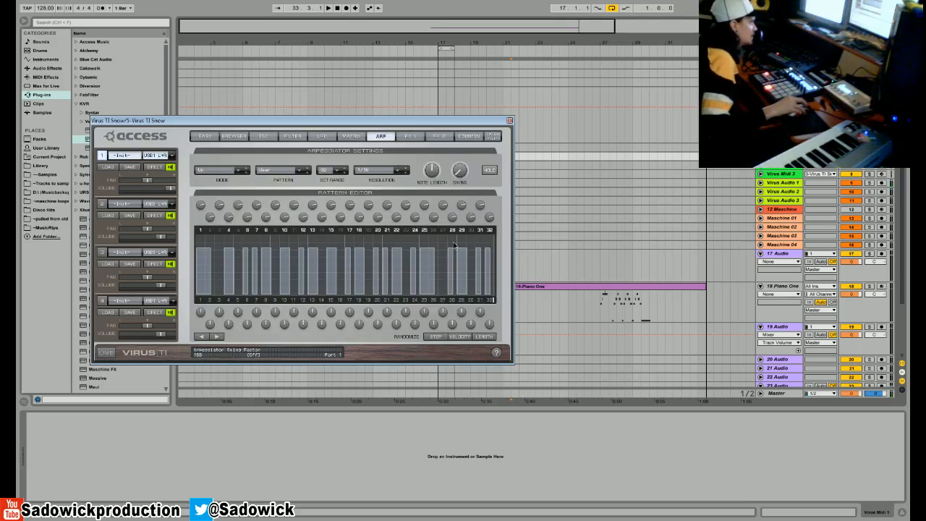
click(289, 137)
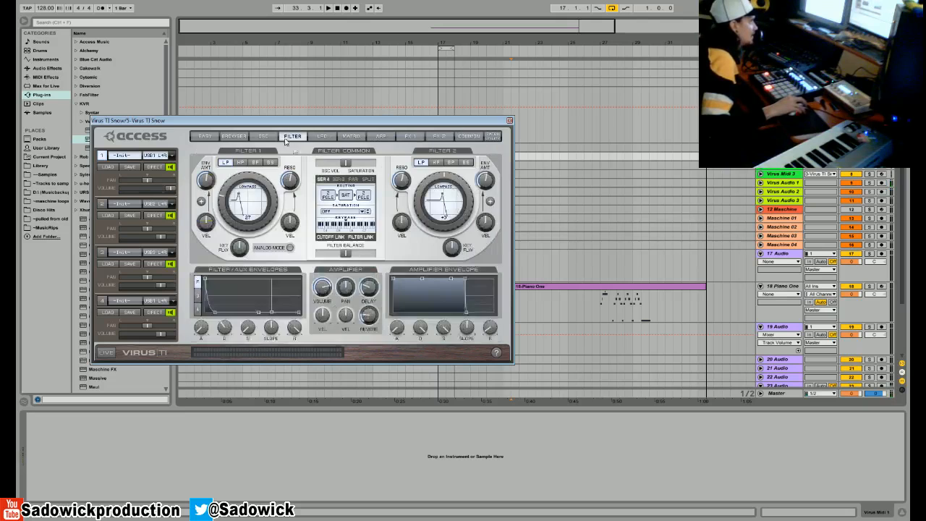
click(322, 137)
click(351, 137)
click(380, 137)
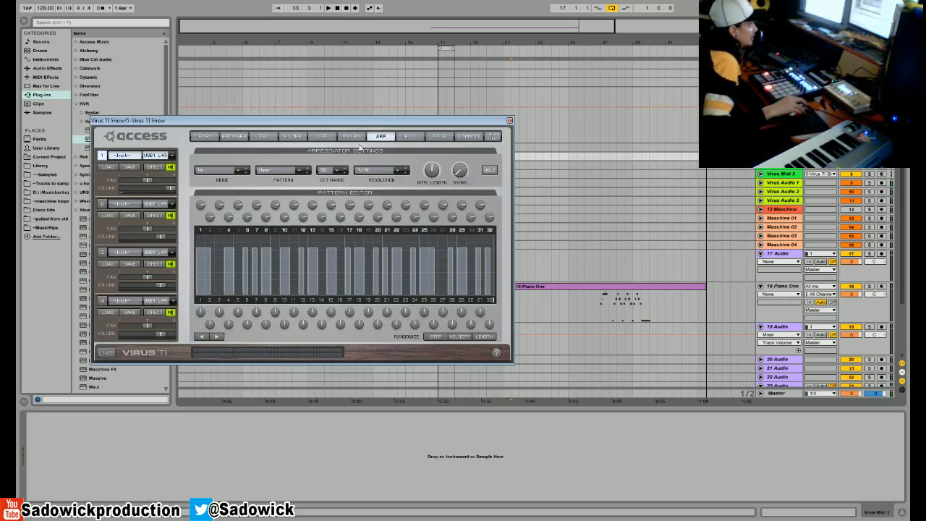
click(409, 137)
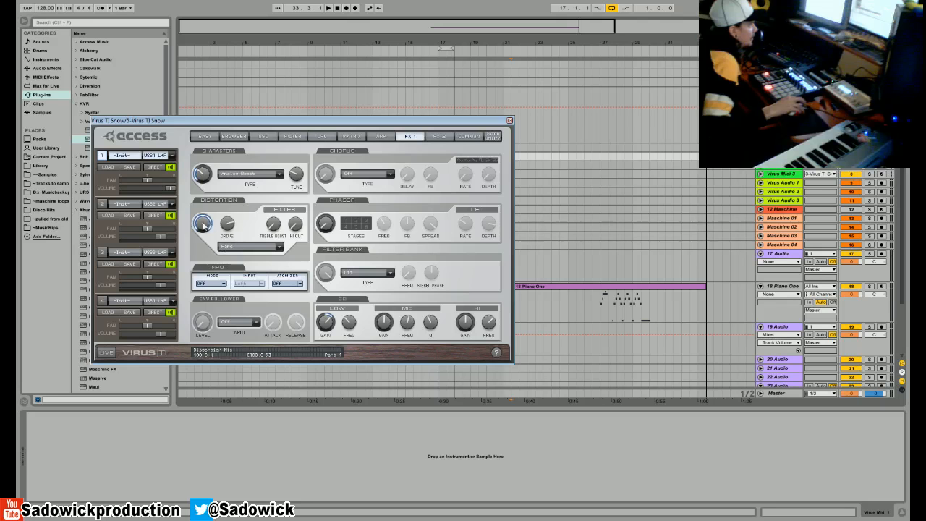
- Set the filter saturation type to Digital and raise the oscillator volume/saturation to maximum
click(293, 137)
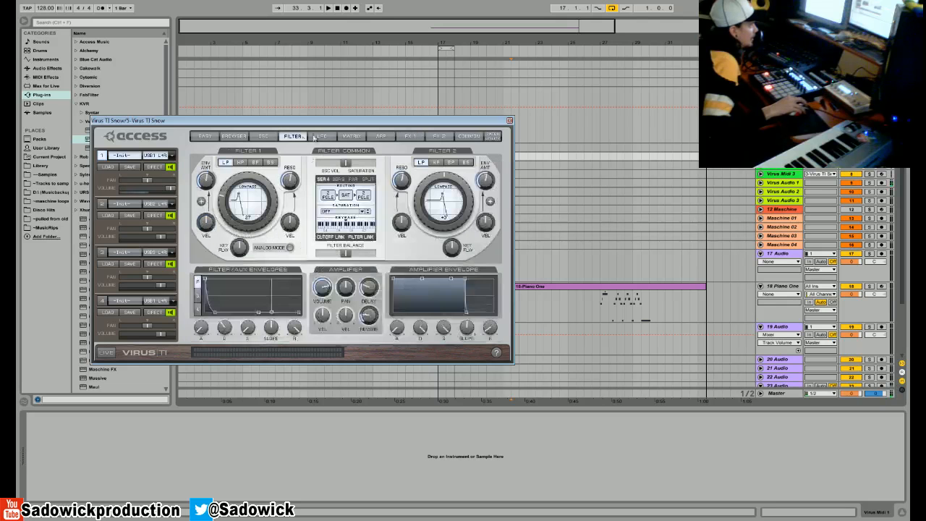
click(340, 216)
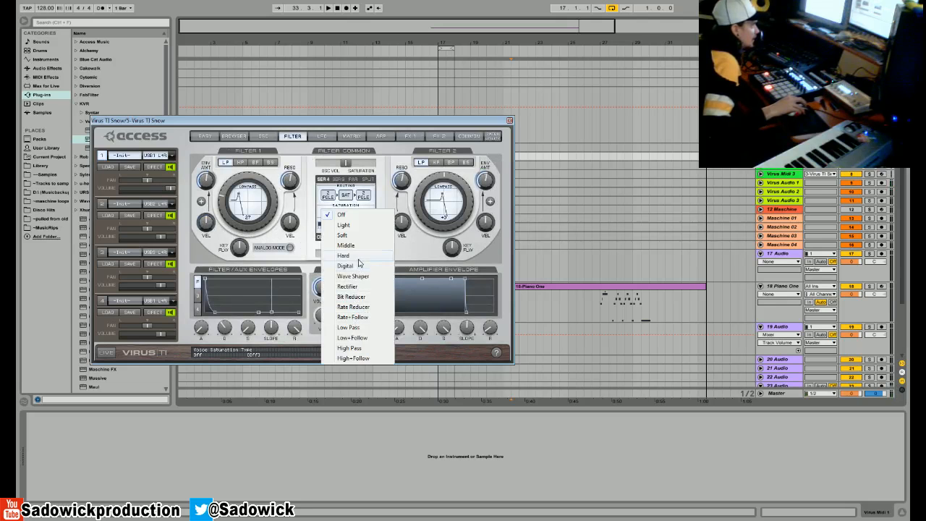
click(360, 266)
drag(346, 163, 374, 166)
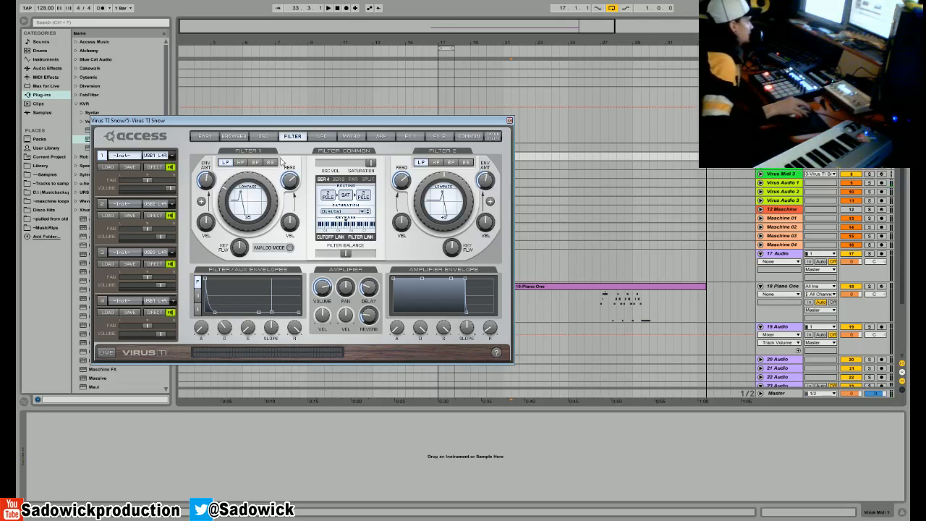
- Check the oscillator and LFO pages and return to the filter page
click(268, 137)
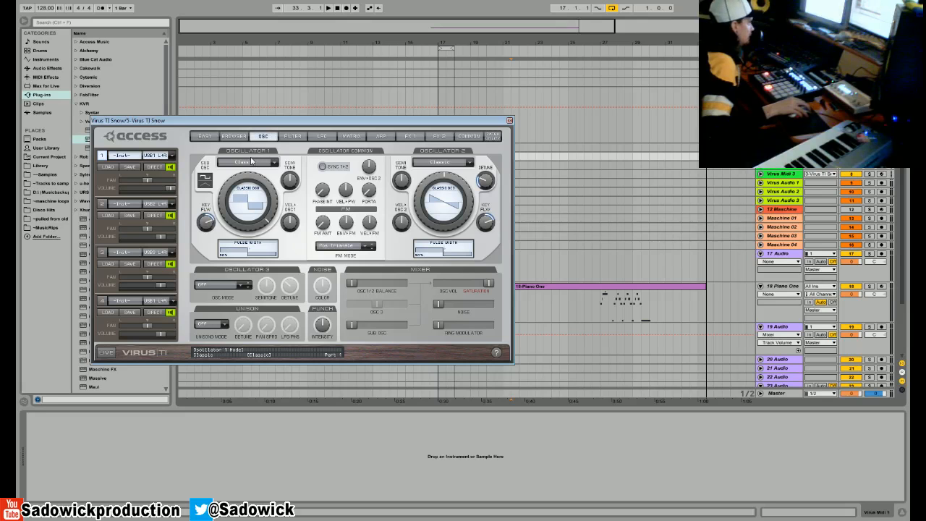
click(324, 138)
click(292, 136)
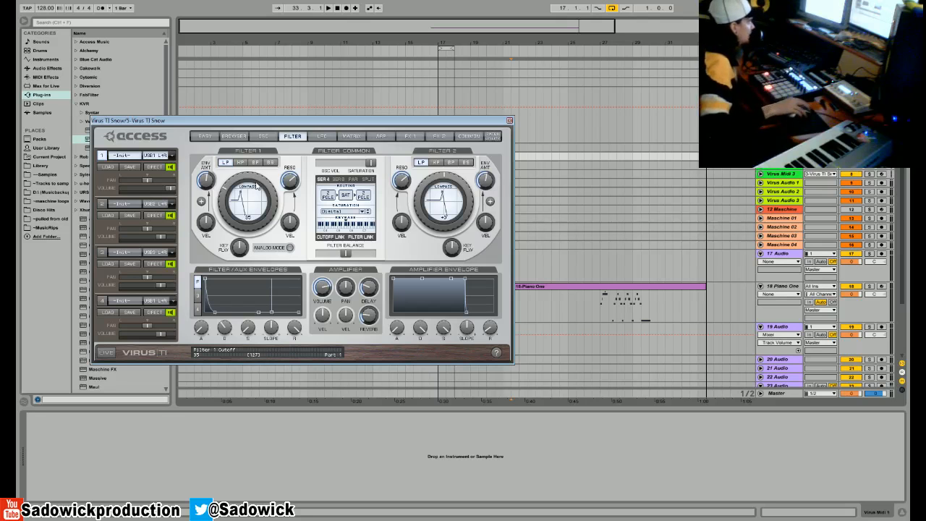
- Look through the oscillator, matrix, arpeggiator, effects and LFO pages of the patch, ending on the filter page
click(264, 137)
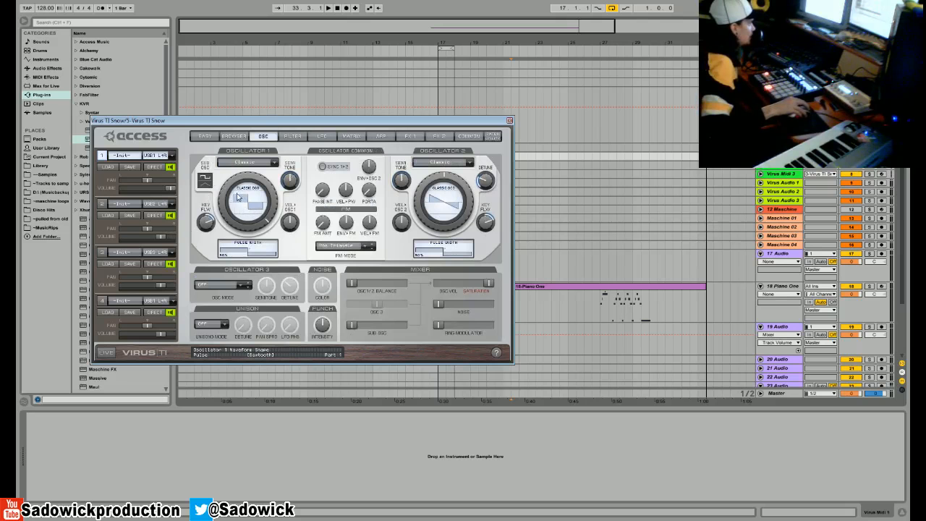
click(358, 136)
click(381, 137)
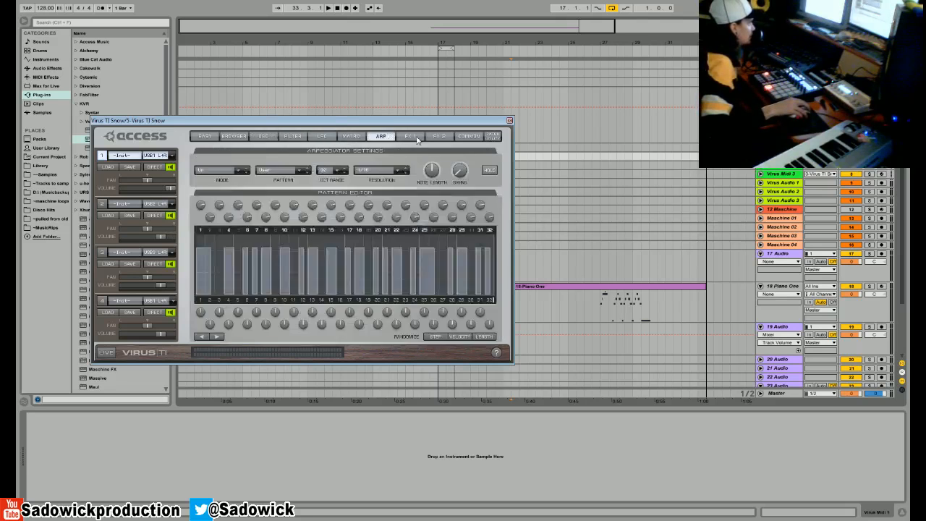
click(410, 136)
click(322, 136)
click(292, 136)
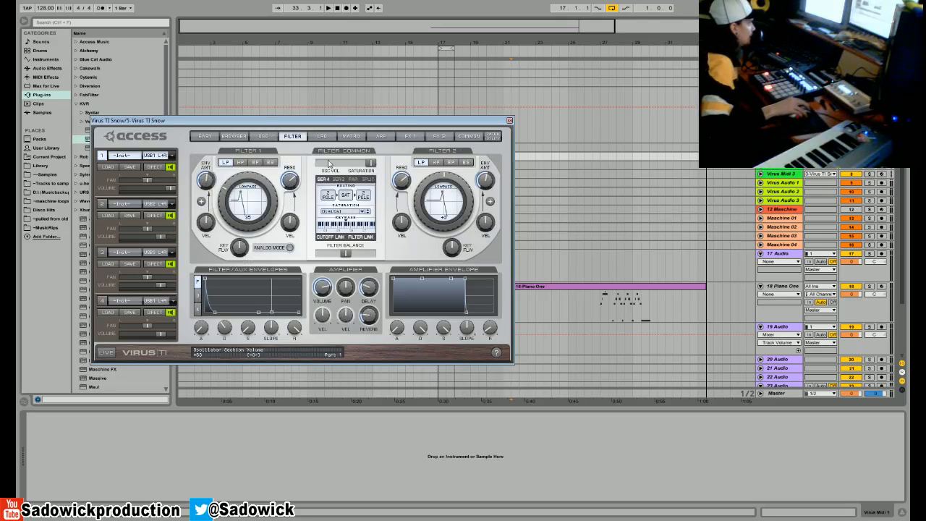
- Switch the filter saturation type to Off and try the Hard type
click(348, 215)
click(347, 216)
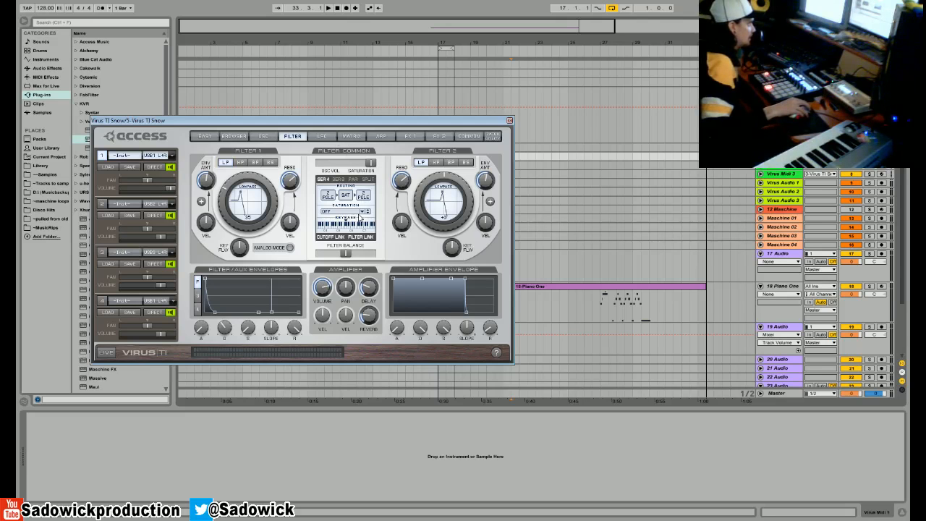
click(361, 212)
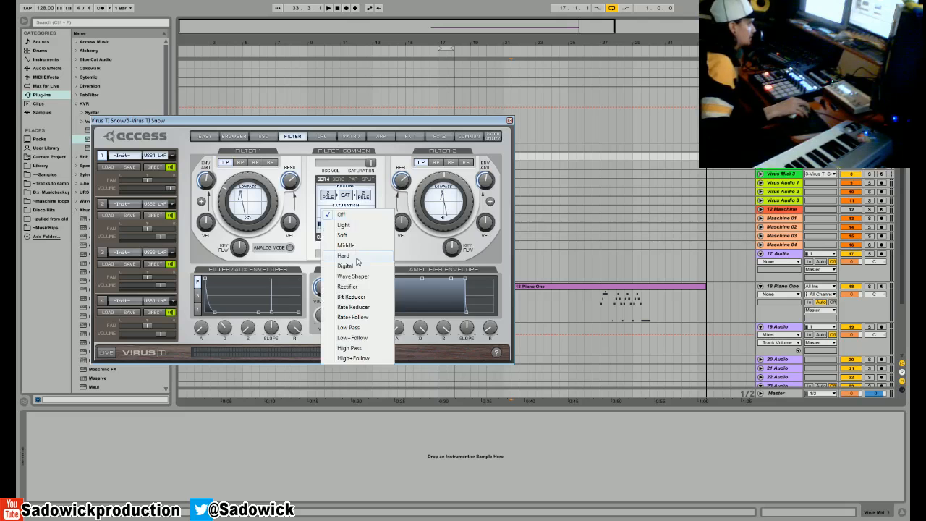
click(354, 257)
- Raise the distortion mix to 100% in the first effects section
click(381, 136)
click(410, 135)
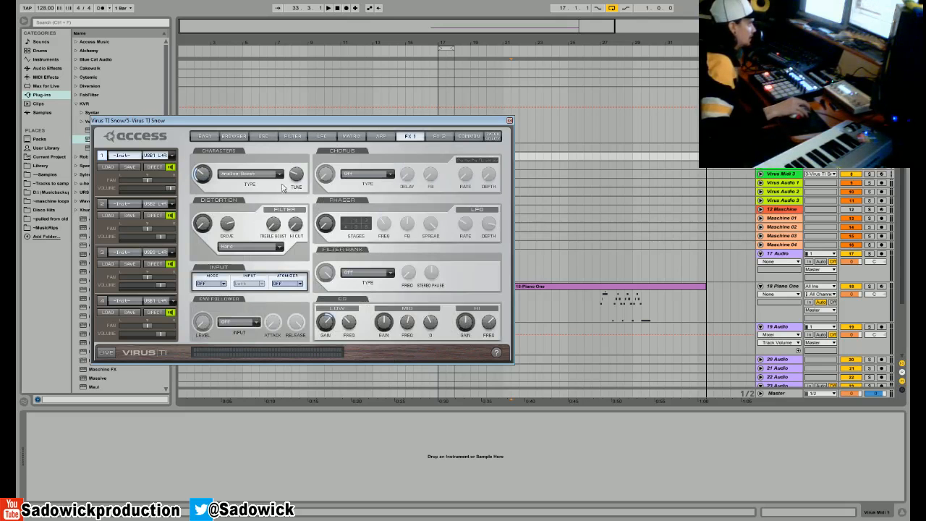
drag(203, 223, 200, 63)
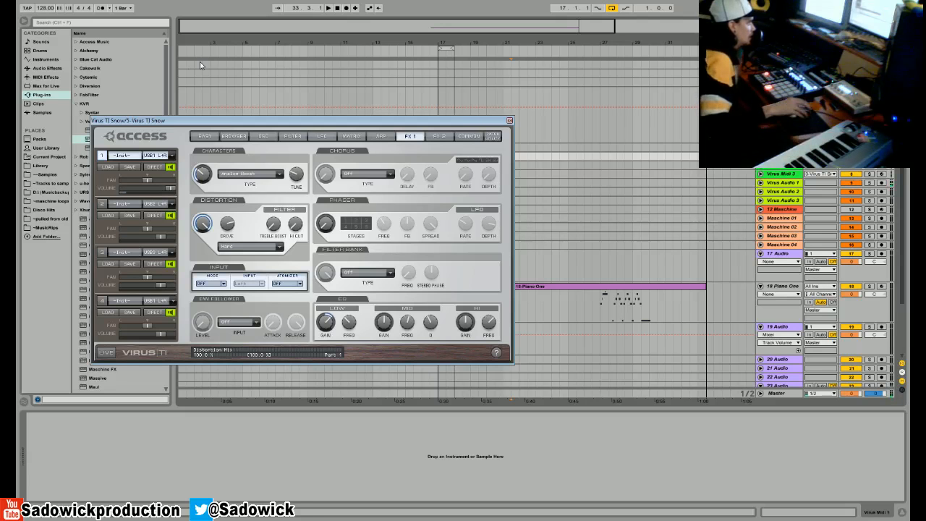
- Try the Chili Overdrive distortion type, and switch it to Rectifier
click(249, 246)
click(253, 500)
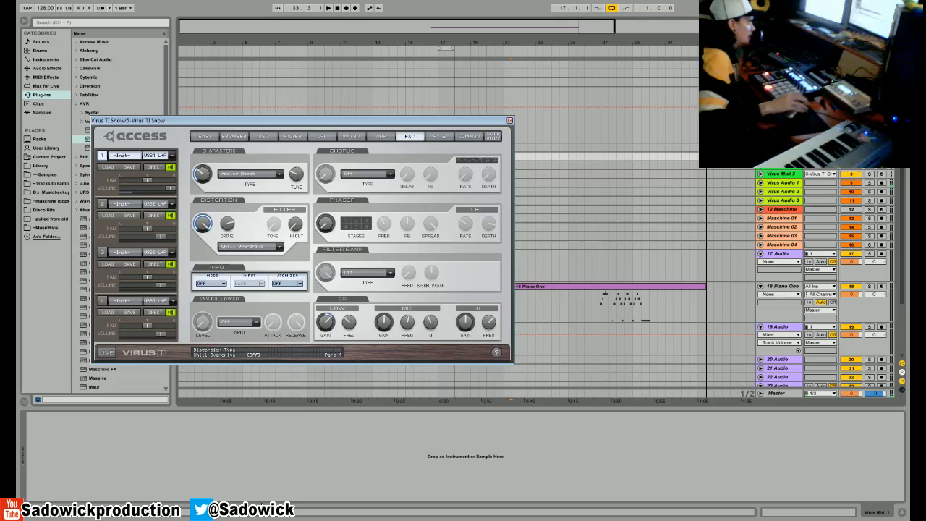
click(235, 246)
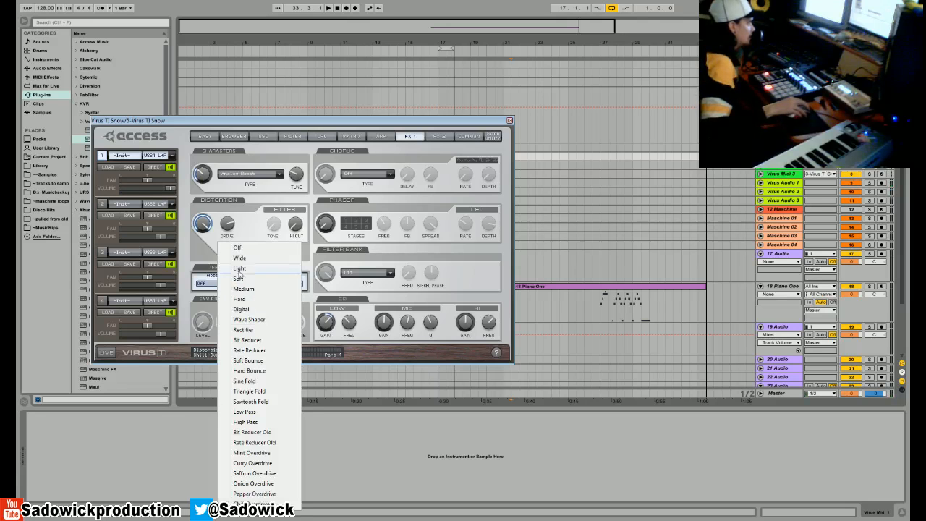
click(262, 327)
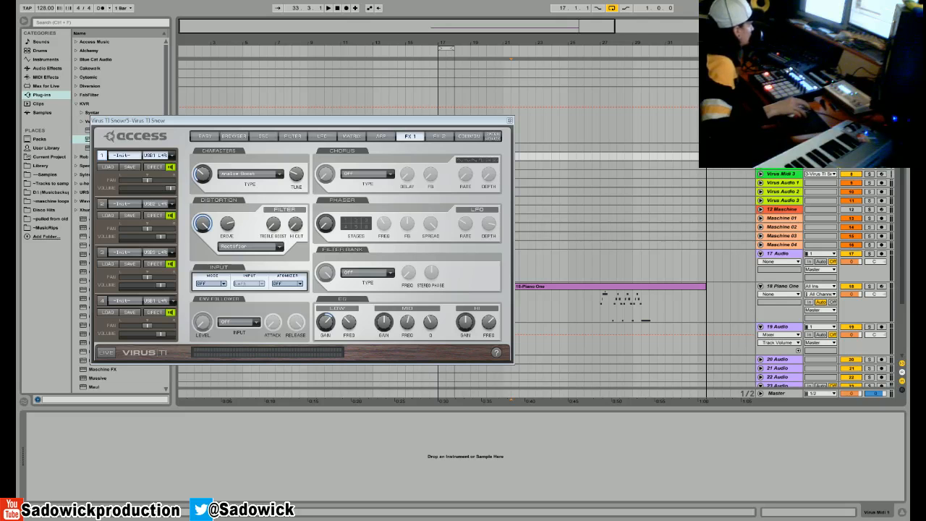
- Close the synth editor, insert a one-bar MIDI clip at bar 17 on the Virus Midi 1 track and show its notes
click(509, 121)
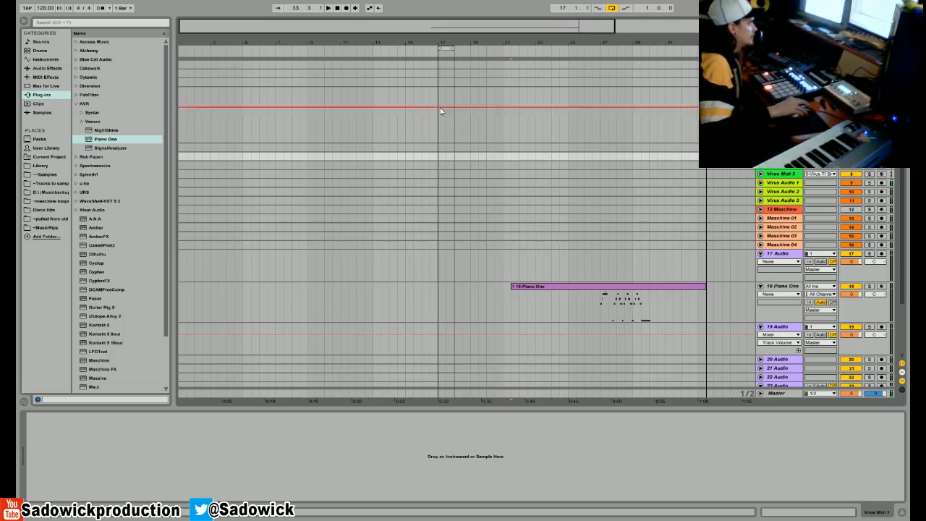
click(443, 158)
right_click(444, 156)
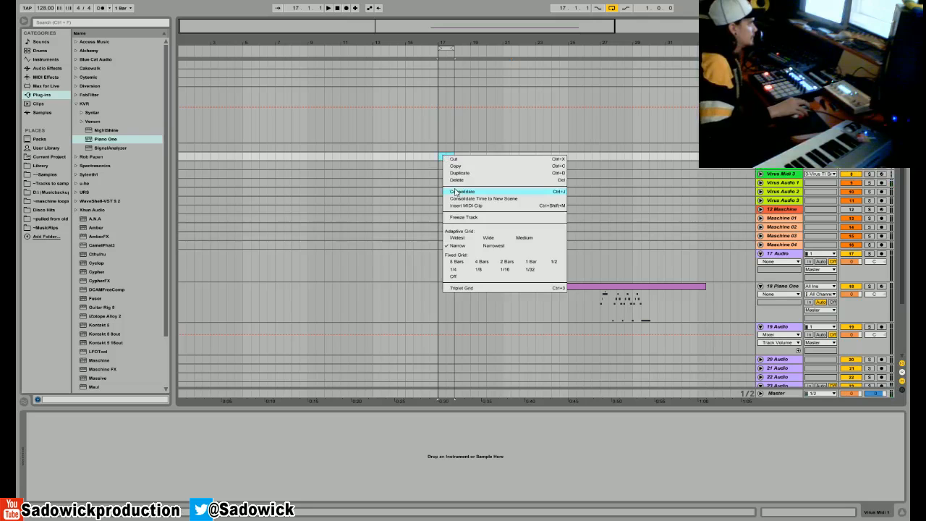
click(456, 206)
click(843, 512)
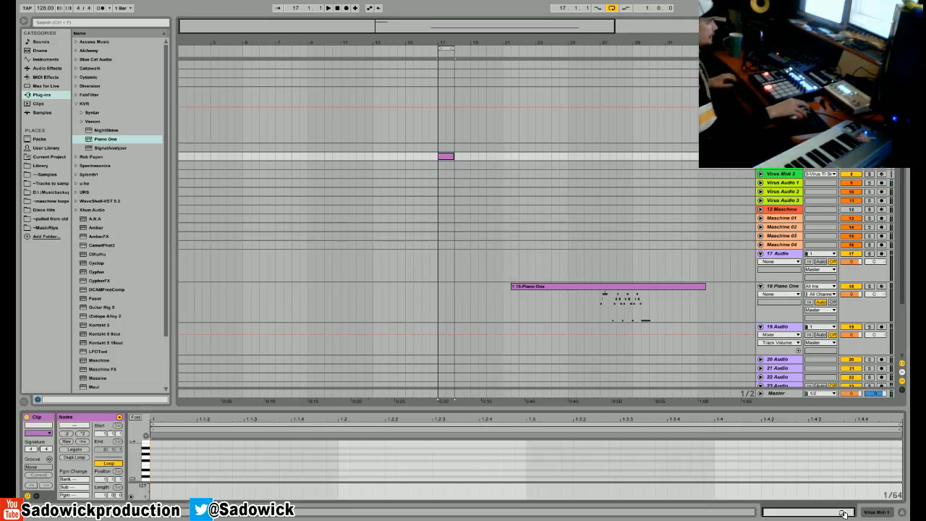
- Enlarge the note editor, draw a C0 note spanning the whole bar, and start loop playback
drag(293, 411, 293, 318)
mouse_move(129, 432)
mouse_down()
mouse_move(136, 409)
mouse_move(140, 439)
mouse_move(136, 418)
mouse_up()
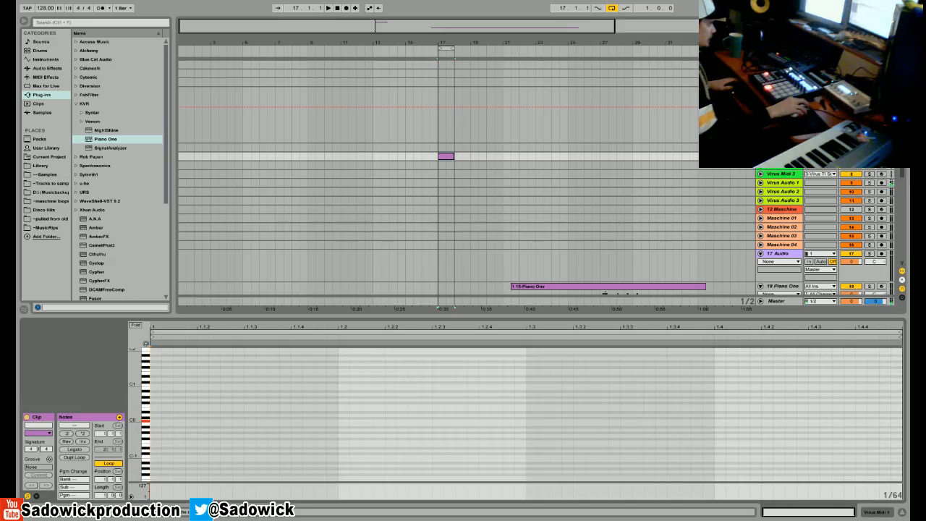
double_click(154, 421)
drag(160, 421, 901, 416)
key(space)
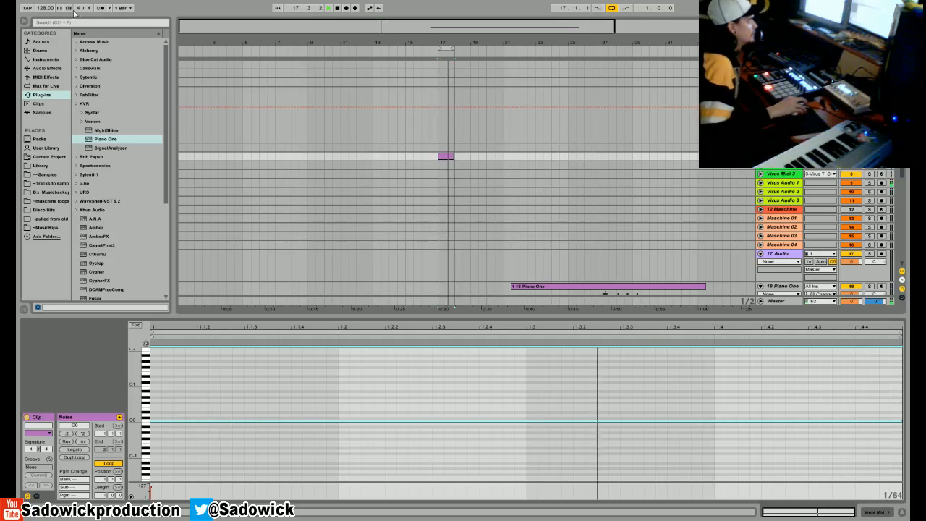
- Open the Maschine plug-in on track 12 and load the 909 Kit into Group A
click(787, 209)
key(shift+Tab)
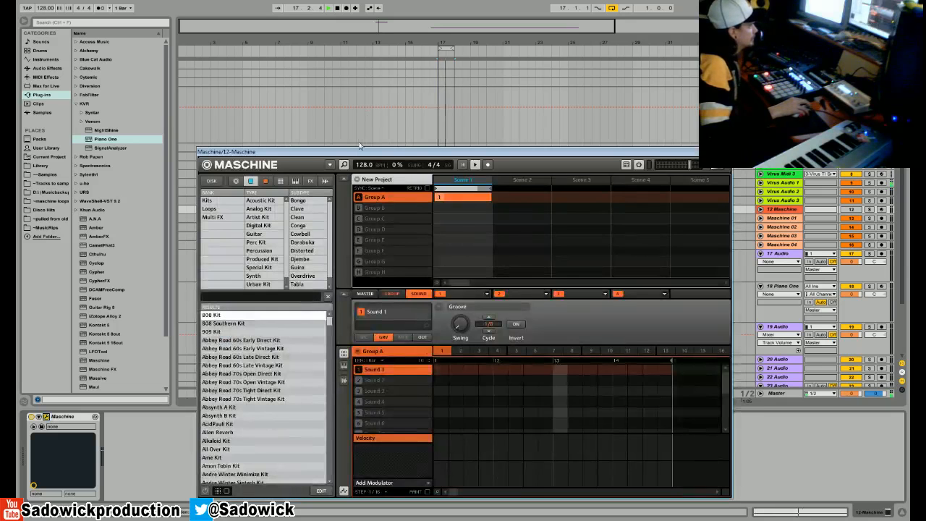
drag(362, 153, 293, 125)
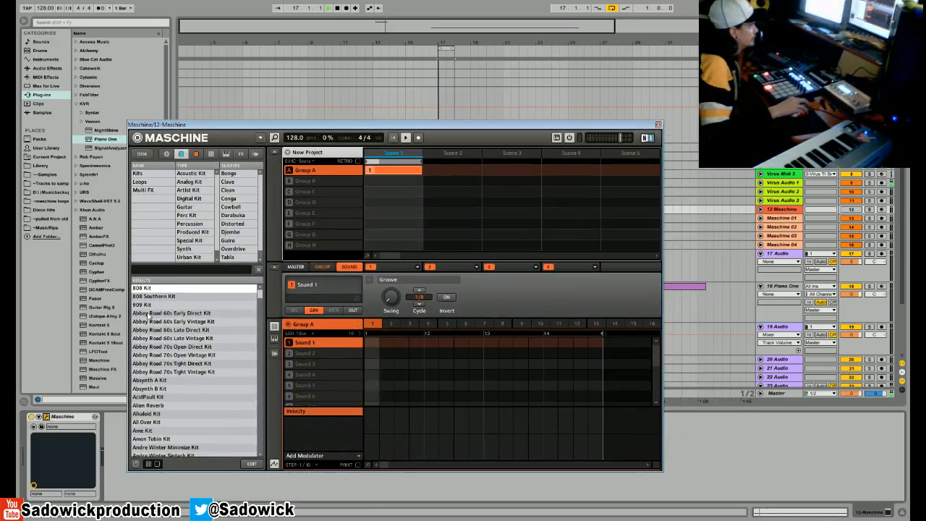
click(141, 305)
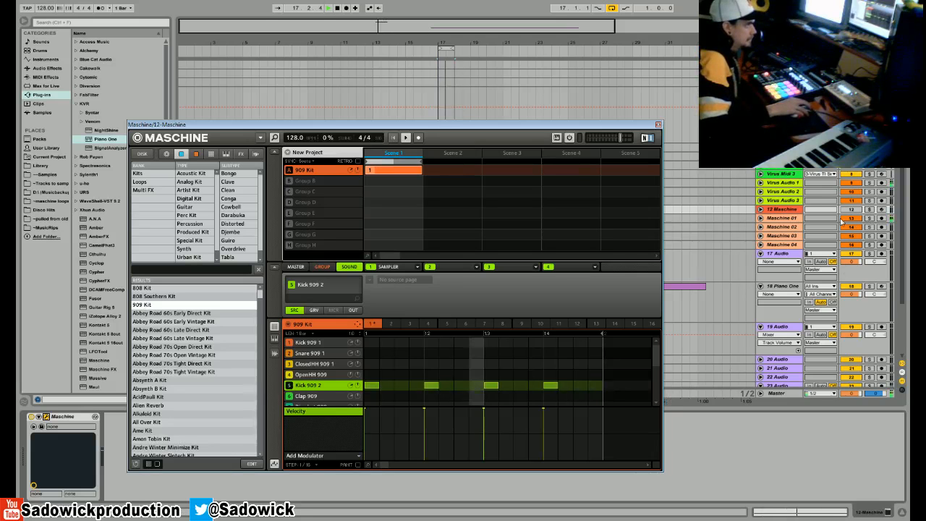
- Unfold the Maschine 01 track, lower its volume, and close the Maschine window
click(760, 217)
drag(858, 227, 858, 230)
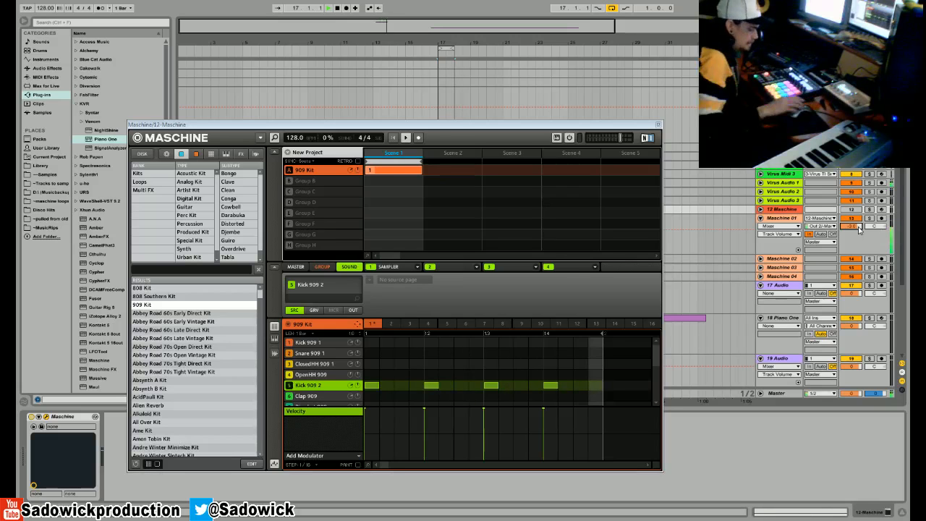
click(657, 125)
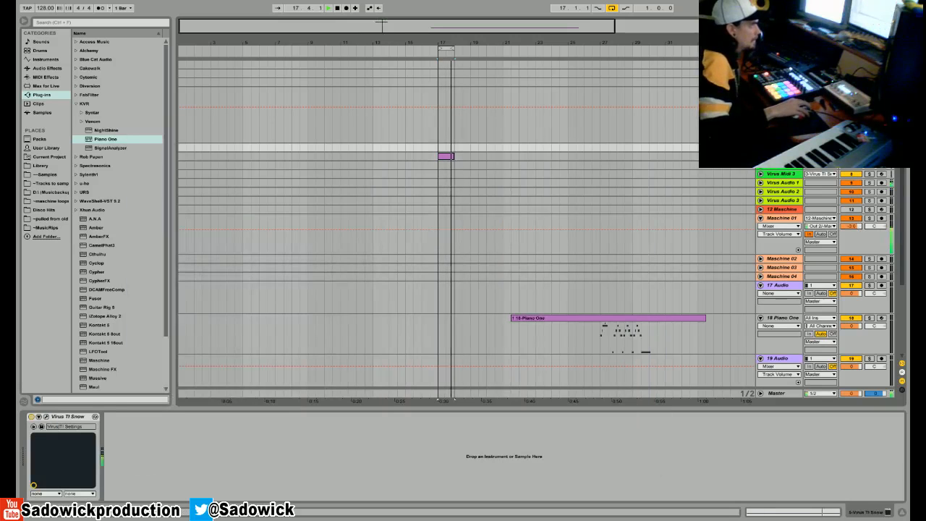
- Reopen the Virus TI Snow editor and set the distortion type to Hard
click(45, 416)
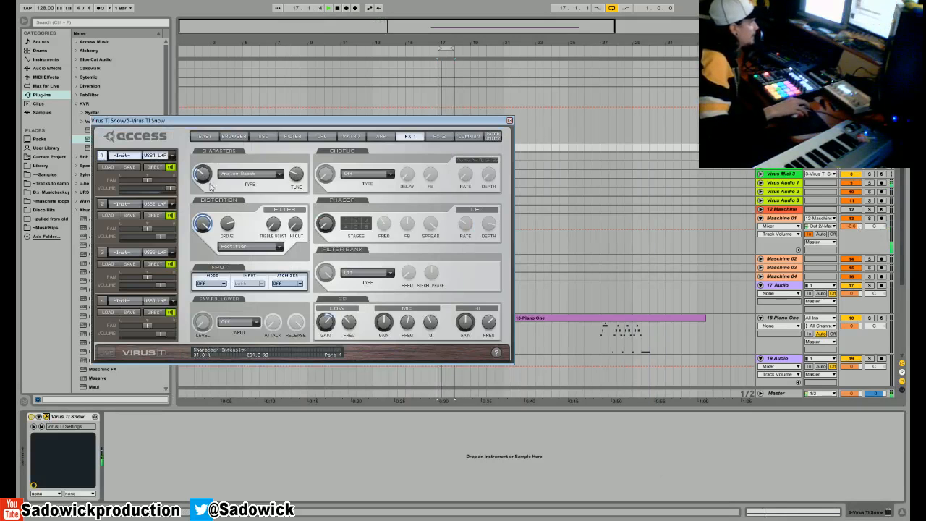
click(236, 247)
click(241, 300)
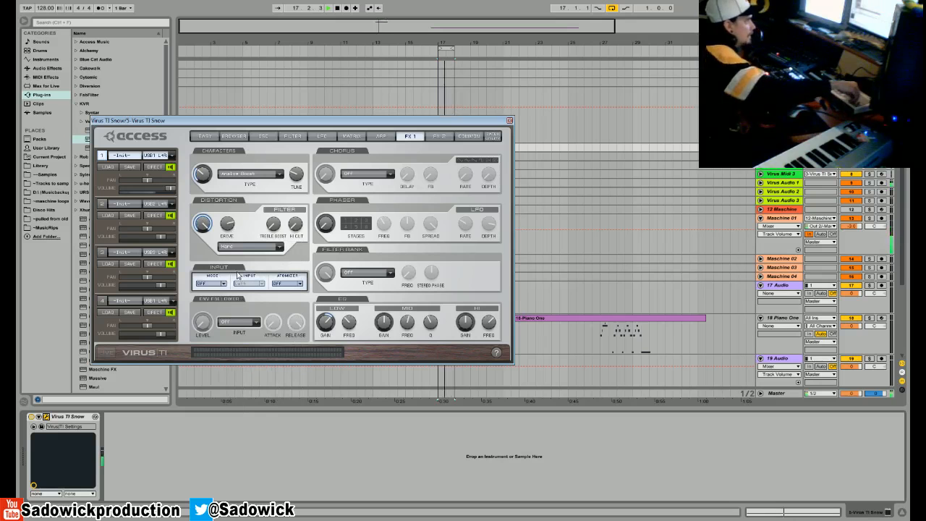
- Set the filter saturation type to Hard
click(286, 136)
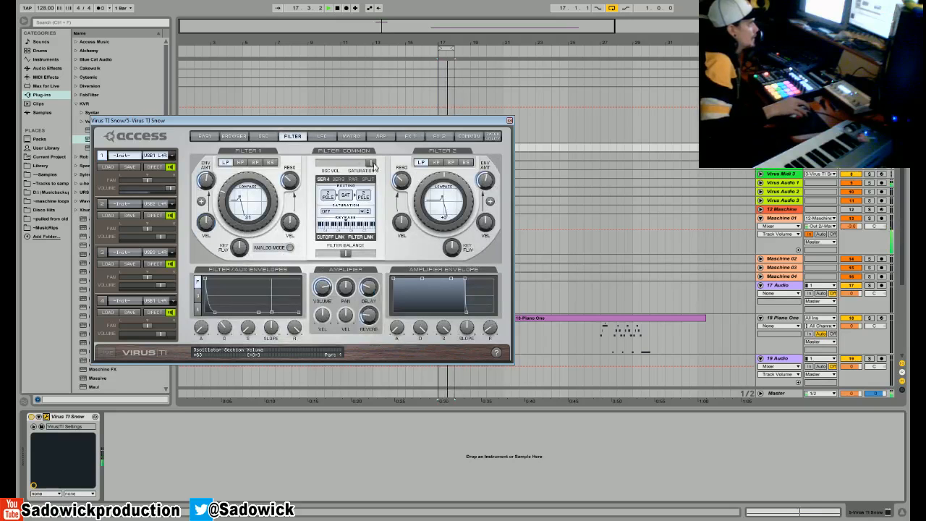
click(353, 212)
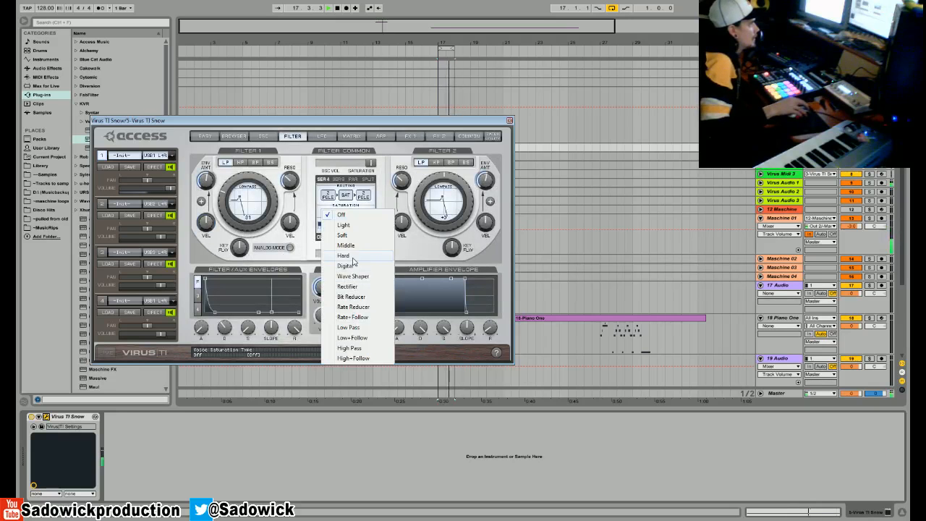
click(353, 257)
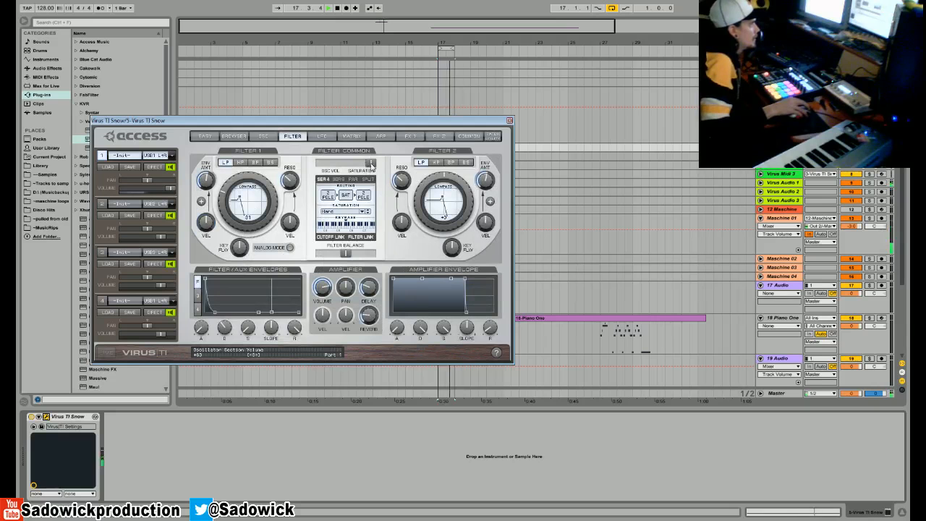
- Lower the oscillator volume/saturation, move the filter balance fully to Filter 1, and set the saturation type to Off
drag(355, 170, 351, 170)
drag(346, 254, 173, 280)
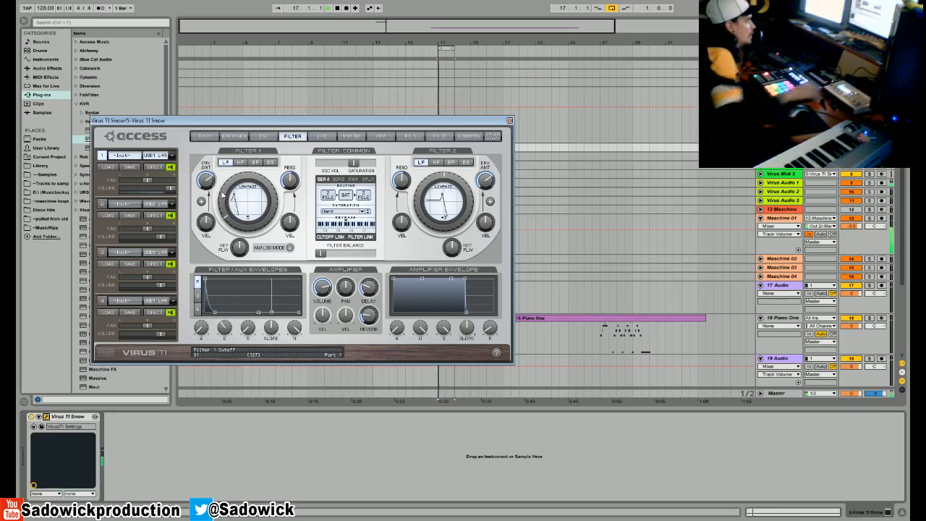
click(361, 211)
click(361, 211)
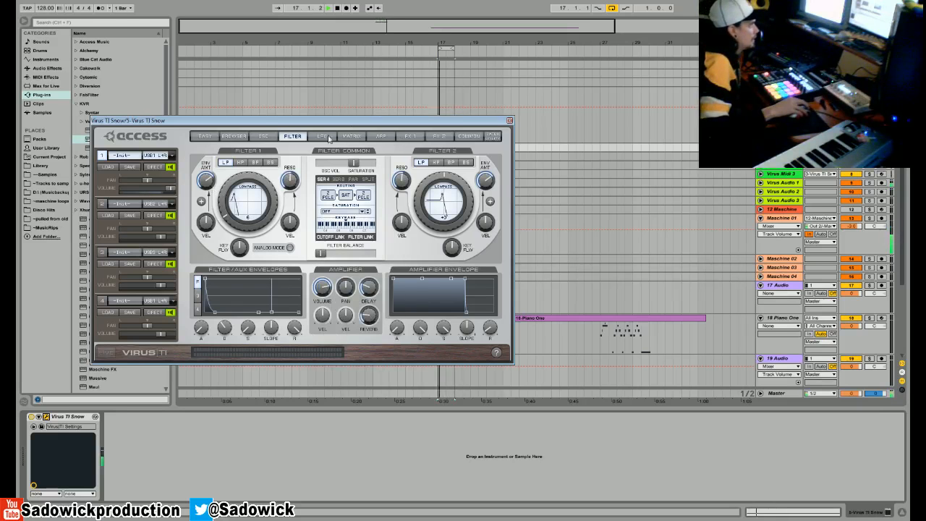
- Check the effects settings and set the oscillators' unison mode to Twin
click(381, 137)
click(409, 137)
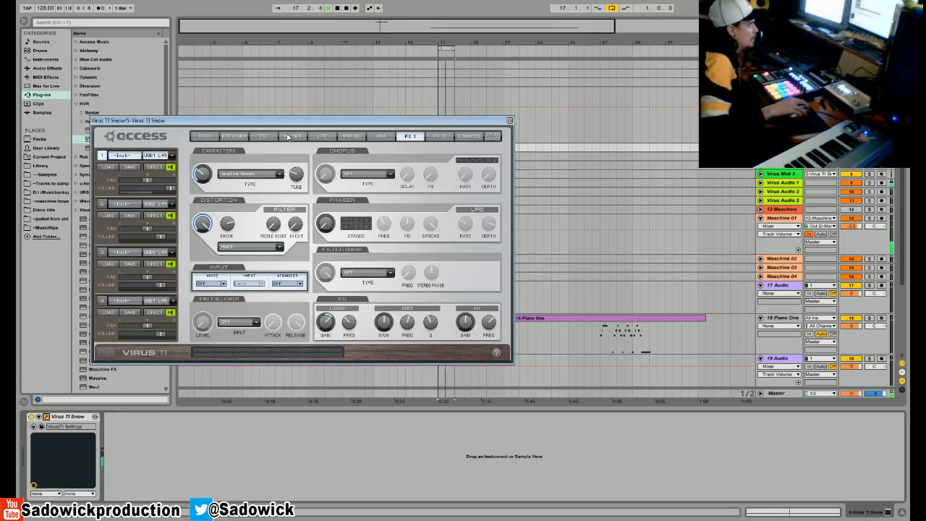
click(264, 136)
click(222, 325)
click(217, 334)
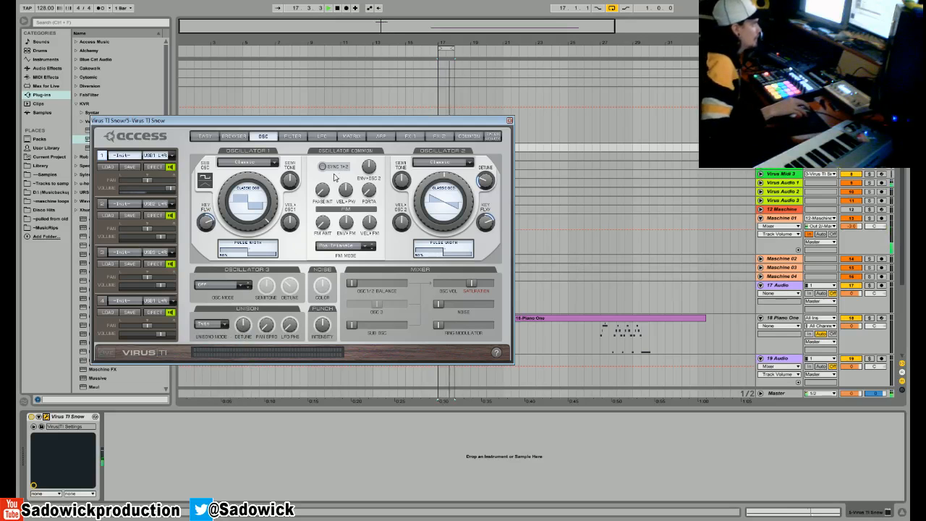
- Turn on oscillator 1/2 sync, move the oscillator balance fully to oscillator 2, and test the FM amount, leaving it at 0%
drag(322, 127, 316, 400)
drag(351, 282, 531, 292)
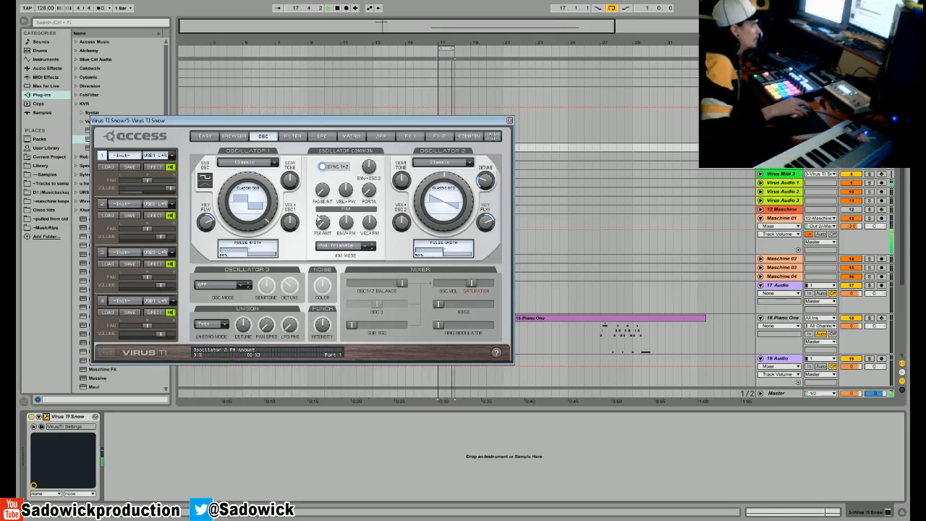
drag(314, 90, 291, 204)
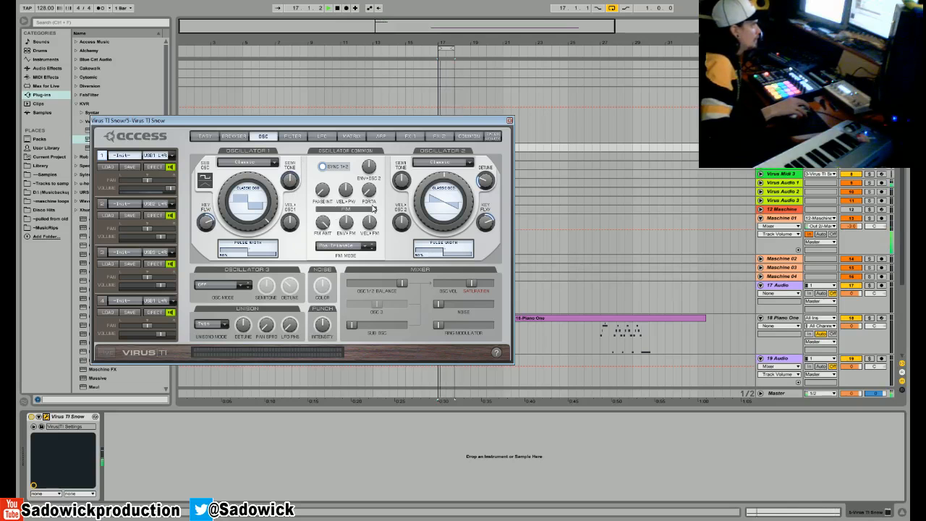
- Change oscillator 2's wave shape to Sine and try its Wave PWM model
drag(427, 180, 406, 308)
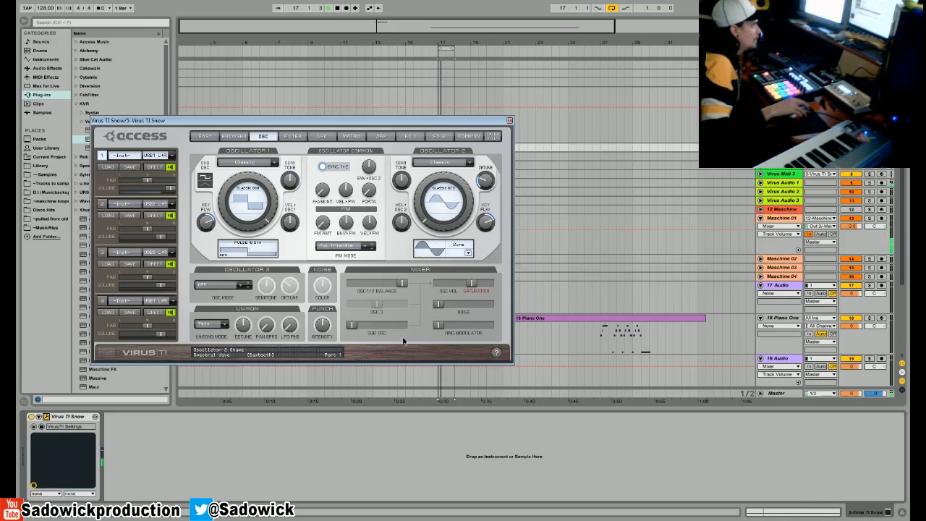
click(456, 164)
click(438, 193)
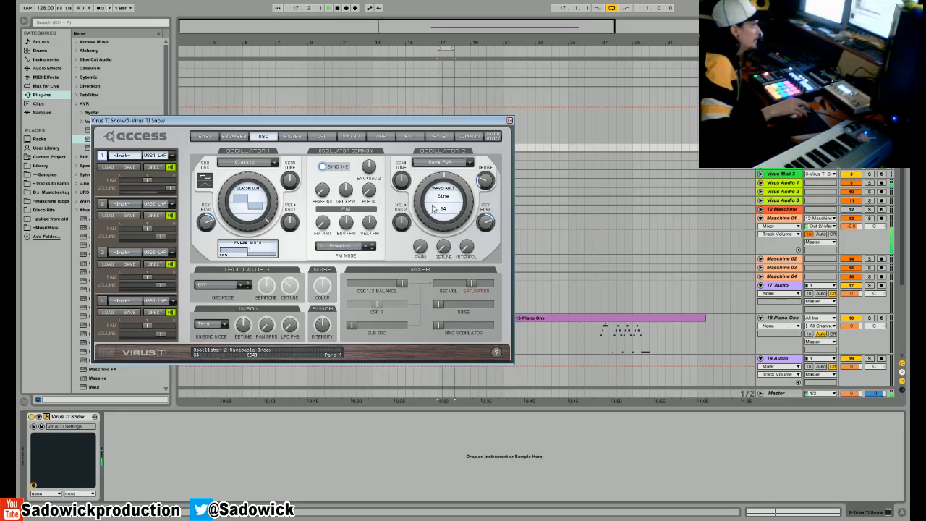
- Try the HyperSaw model for oscillator 2 and return it to Classic
click(440, 163)
click(439, 165)
click(440, 163)
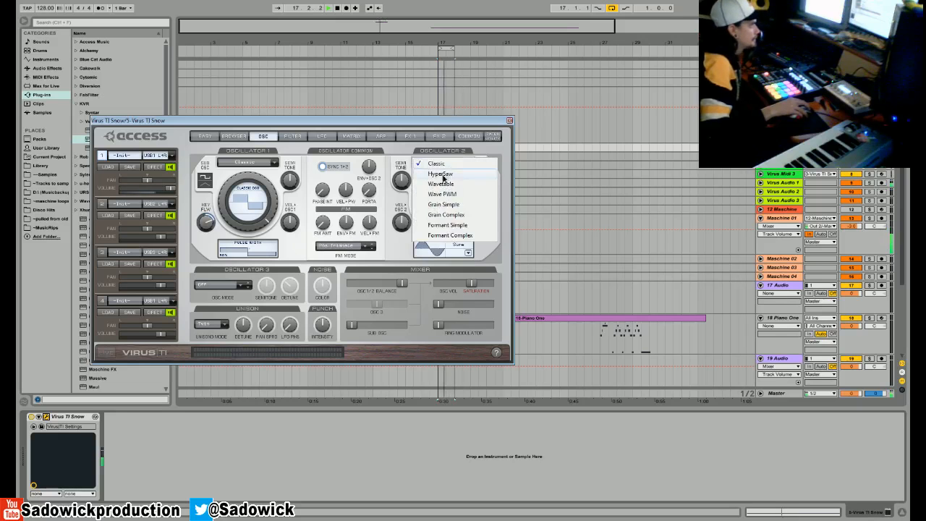
click(442, 174)
click(441, 163)
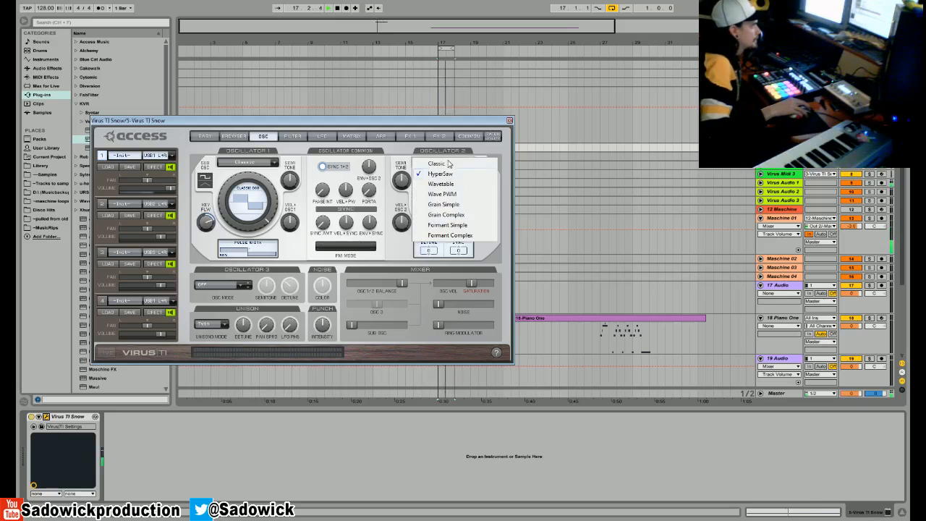
click(447, 165)
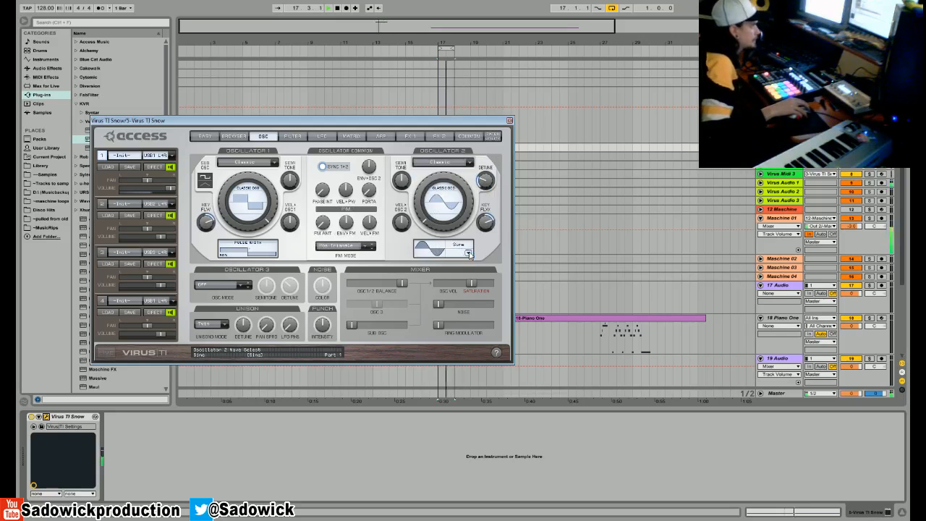
- Set oscillator 2's wave to Wave 3, step on through the neighbouring waves, and turn off oscillator 1/2 sync
click(468, 253)
click(479, 272)
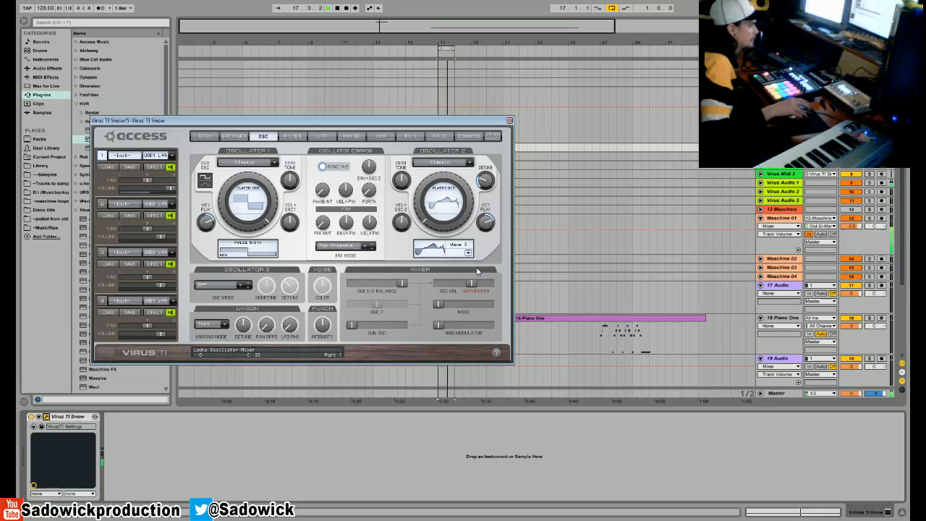
key(Up)
key(Up)
key(Up)
key(Up)
key(Up)
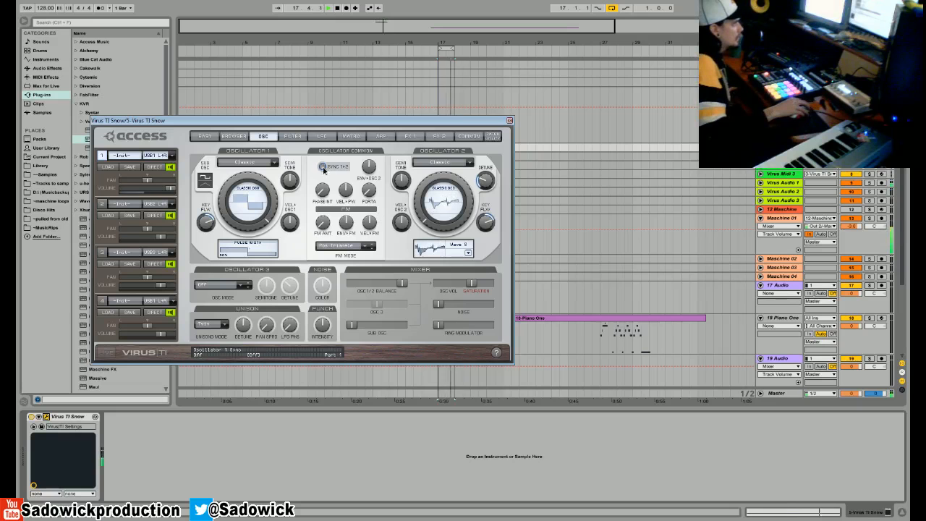
- Audition oscillator 2's further digital waves from Wave 10 onward and settle on Wave 14
click(468, 253)
click(488, 338)
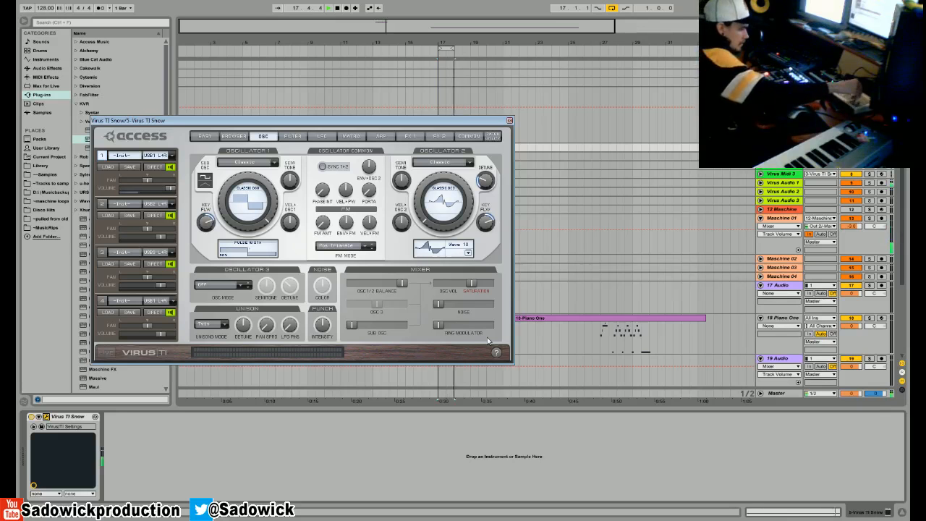
key(Down)
key(Down)
key(Down)
key(Down)
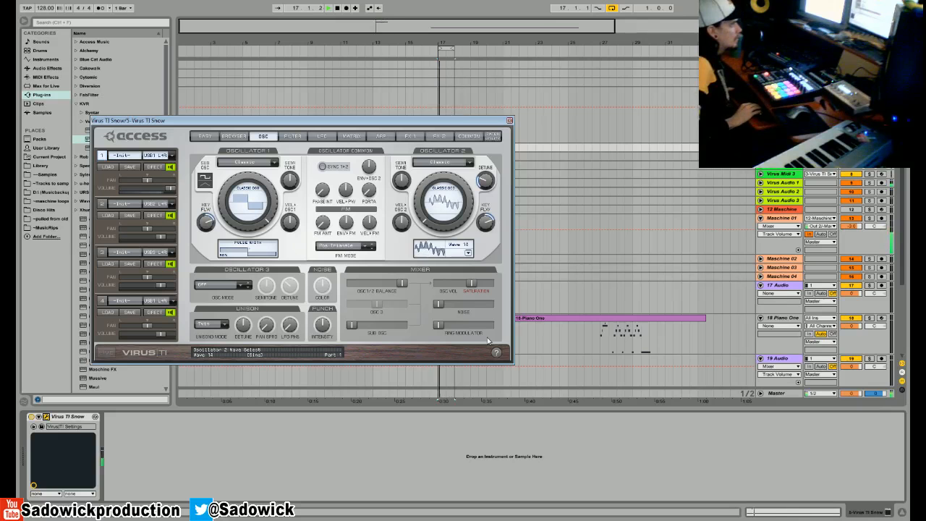
key(Down)
key(Up)
key(Up)
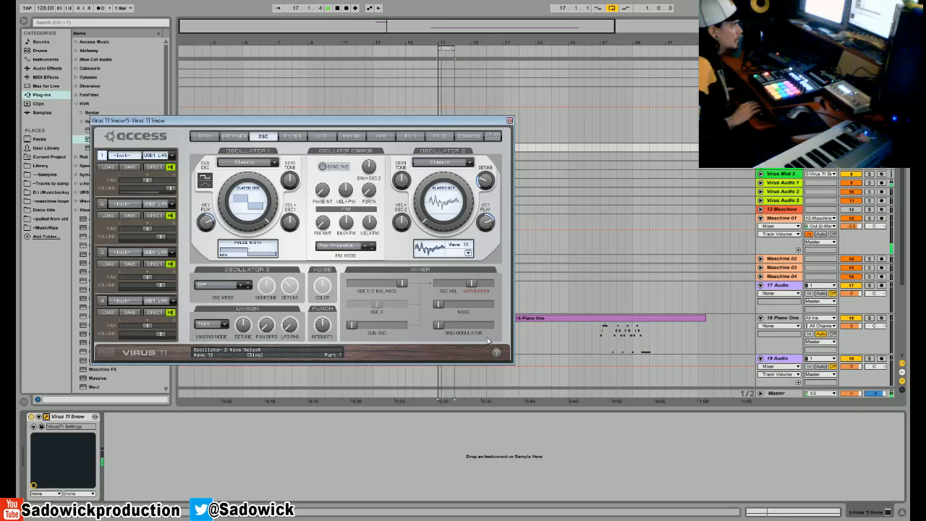
key(Down)
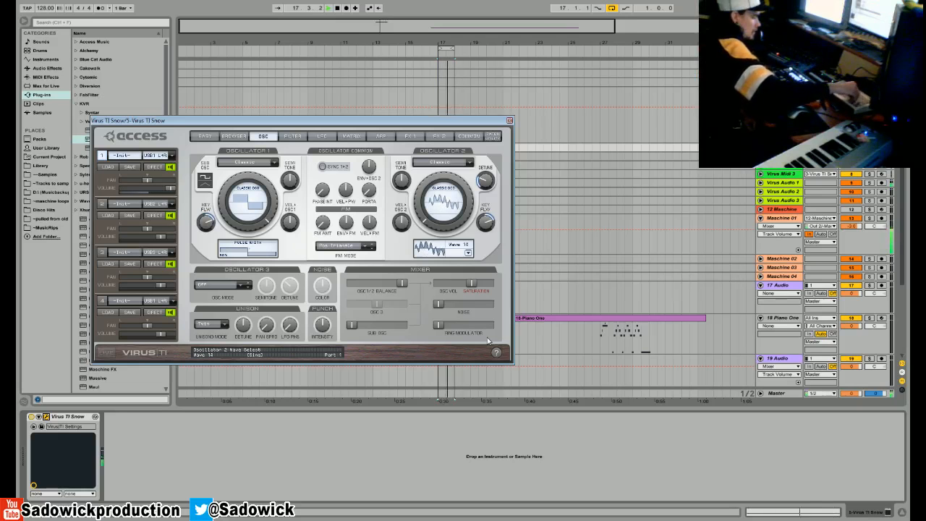
- Change the first effects page's distortion type to Digital and stop playback
click(436, 136)
click(381, 136)
click(410, 136)
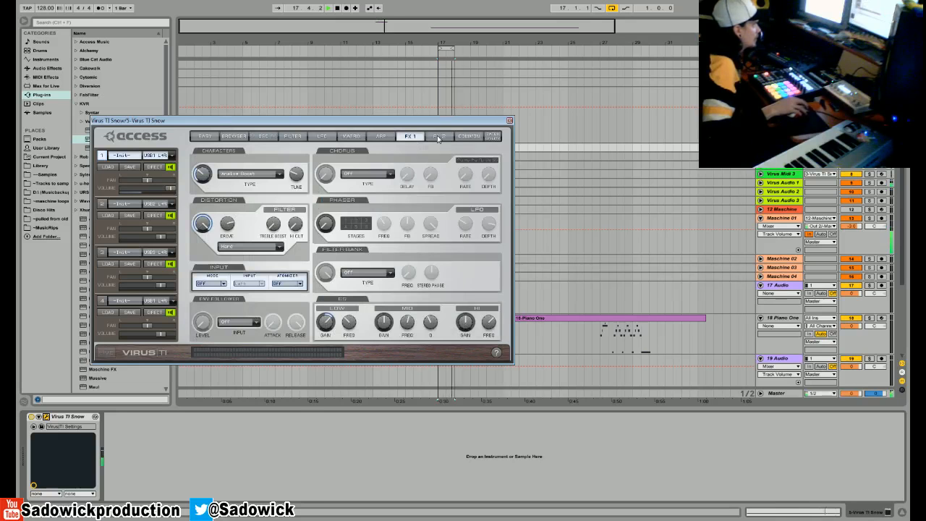
click(257, 246)
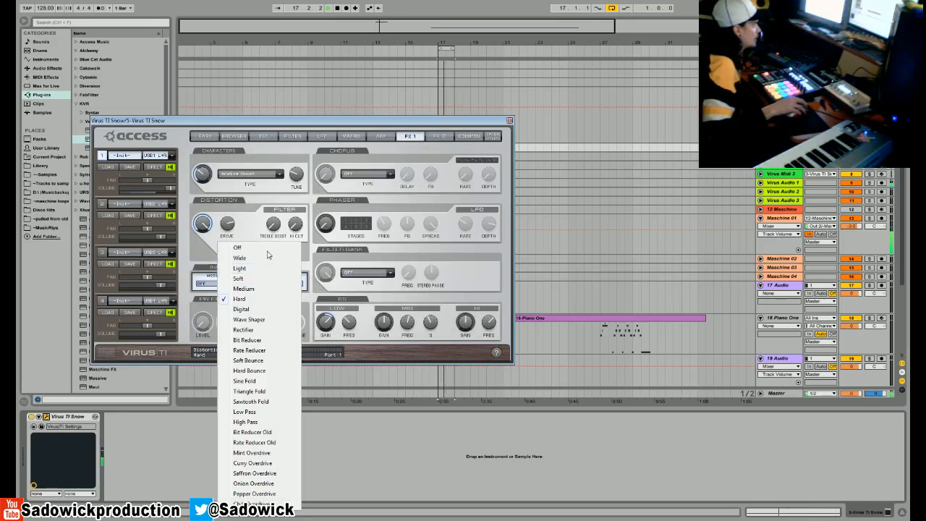
click(242, 309)
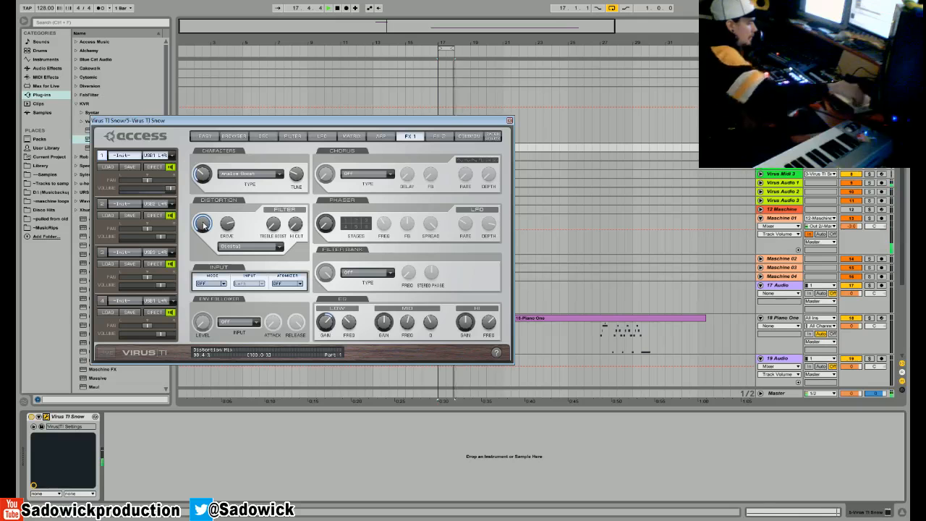
key(space)
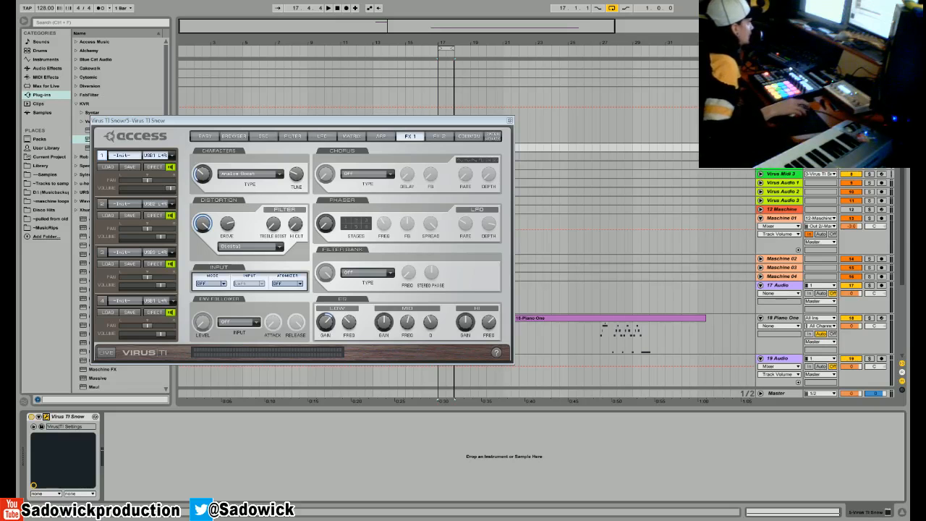
- Move the synth window down to reveal the MIDI clip at bar 17 and play from the clip's start
drag(374, 121, 400, 193)
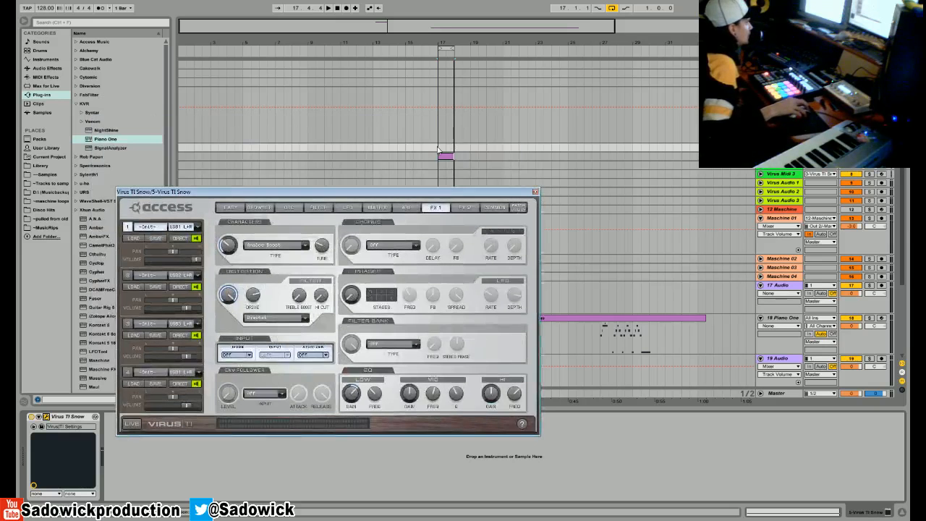
click(435, 151)
key(space)
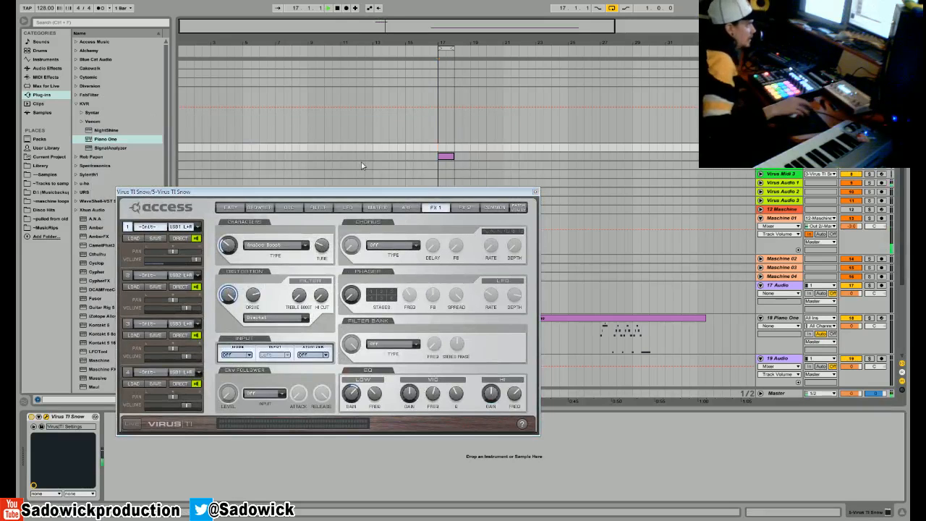
- Return to the oscillator settings with playback running and set the unison mode to Off
click(317, 207)
click(262, 208)
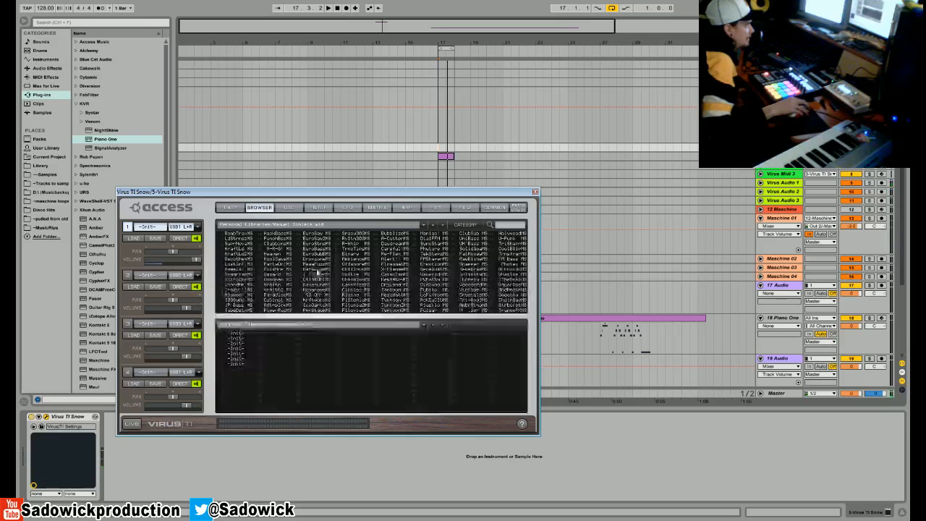
click(290, 208)
key(space)
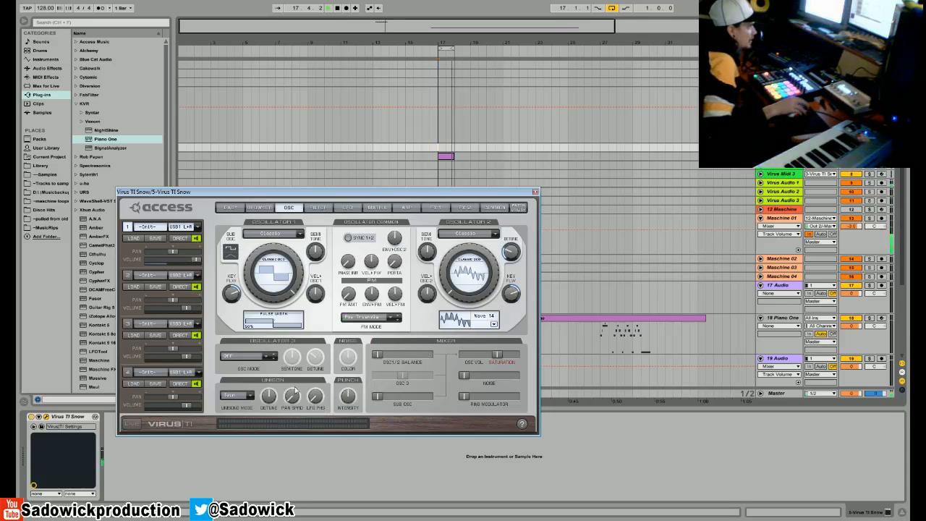
click(241, 394)
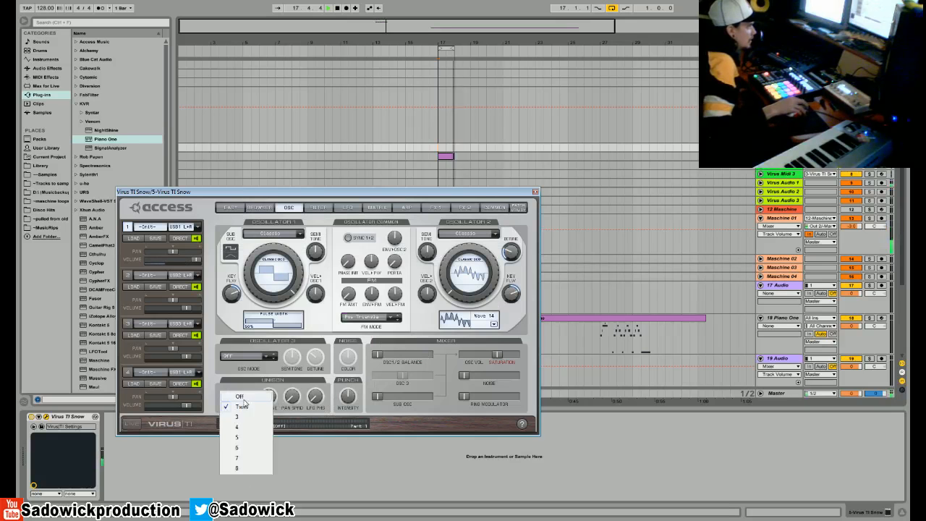
click(239, 391)
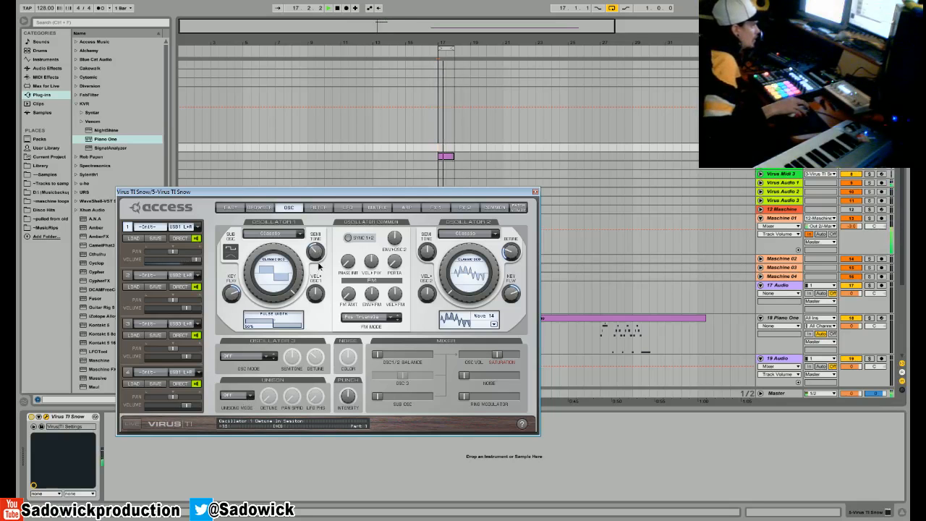
- Try oscillator 1's semitone detune, the sub oscillator and the ring modulator, leaving the detune at +0 and both levels at minimum
drag(322, 261, 325, 256)
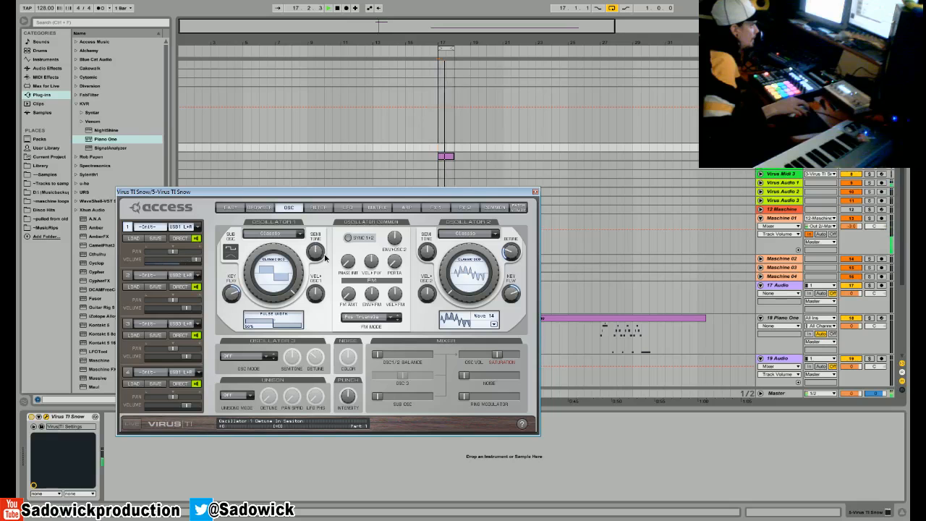
drag(377, 396, 163, 416)
mouse_move(464, 397)
mouse_down()
mouse_move(526, 406)
mouse_move(477, 401)
mouse_up()
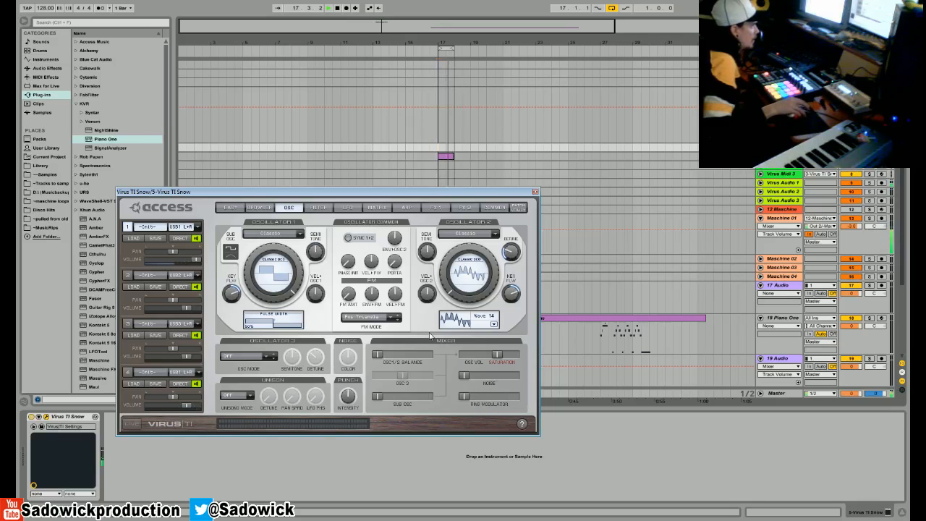
mouse_move(405, 305)
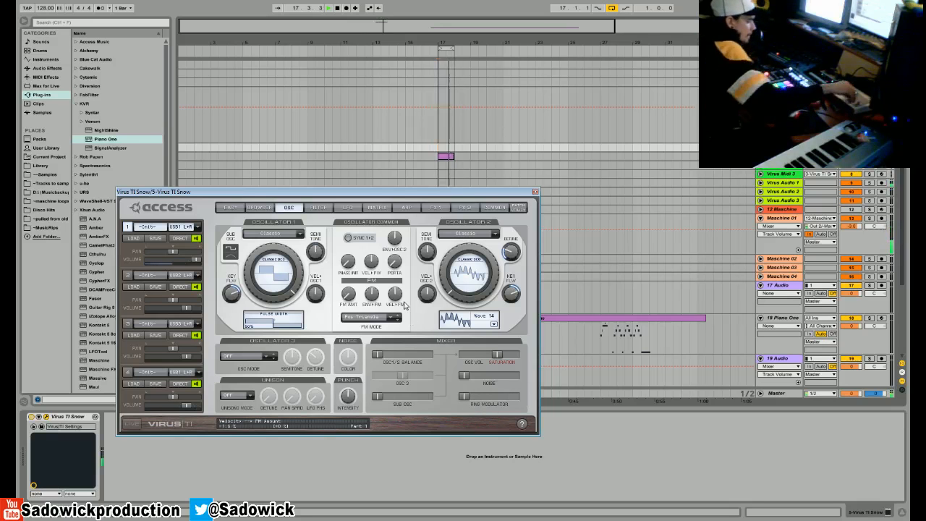
- Raise Filter 1's cutoff and set the filter saturation type to Digital
click(329, 207)
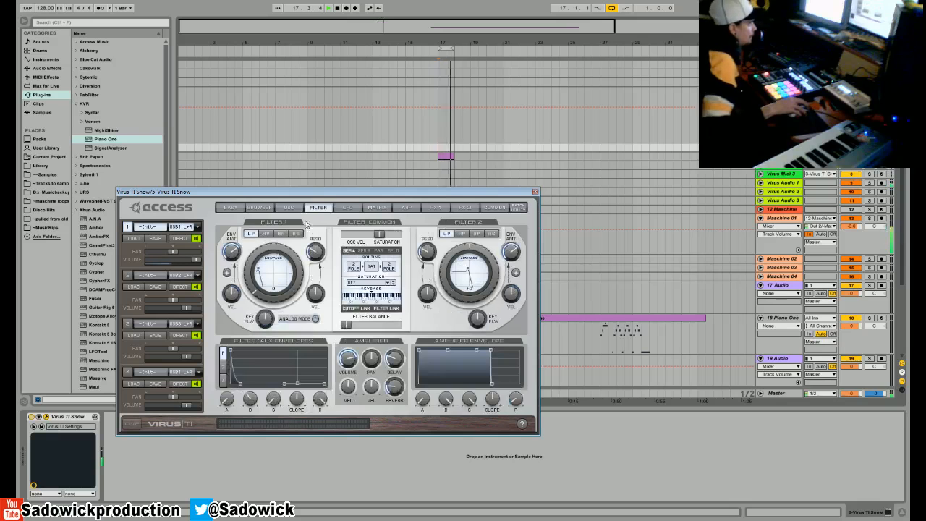
mouse_move(253, 270)
drag(253, 270, 278, 255)
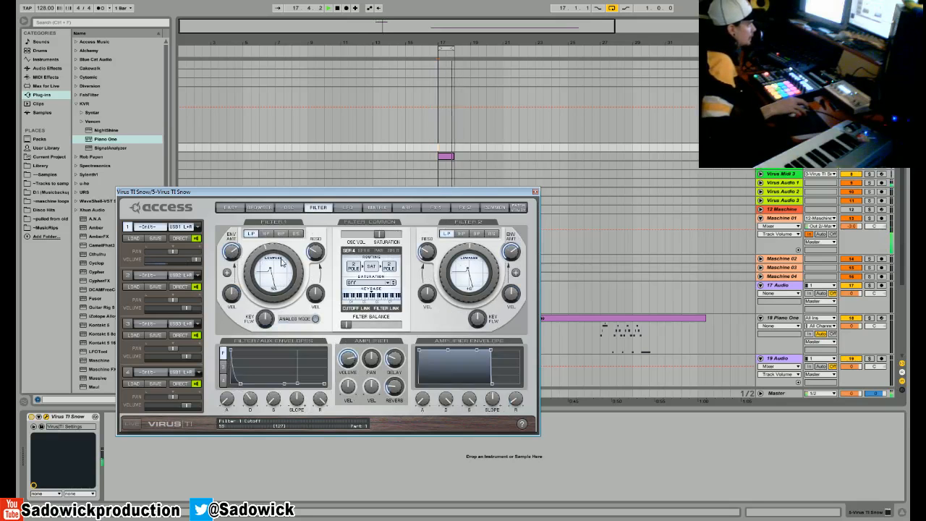
click(371, 282)
click(372, 332)
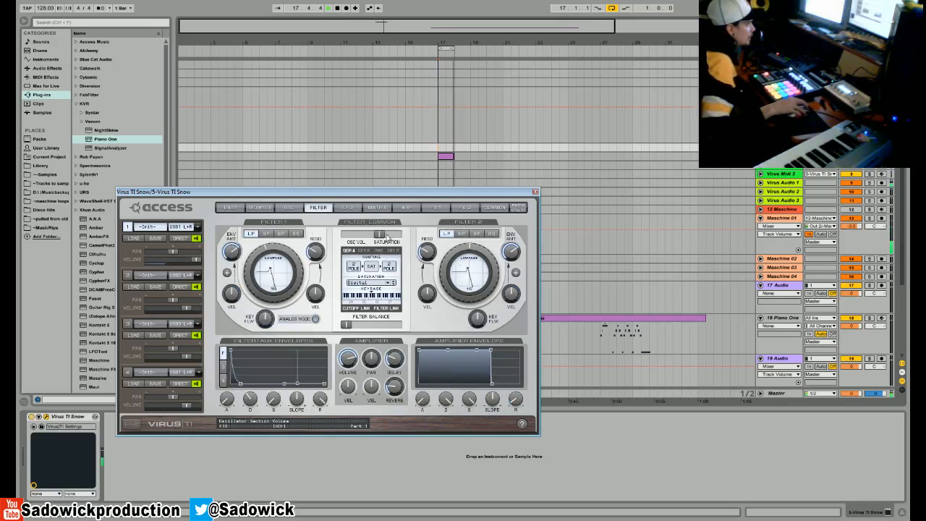
- Turn the distortion off and set up a user arpeggiator pattern shortened to 4 steps, with playback running
click(435, 209)
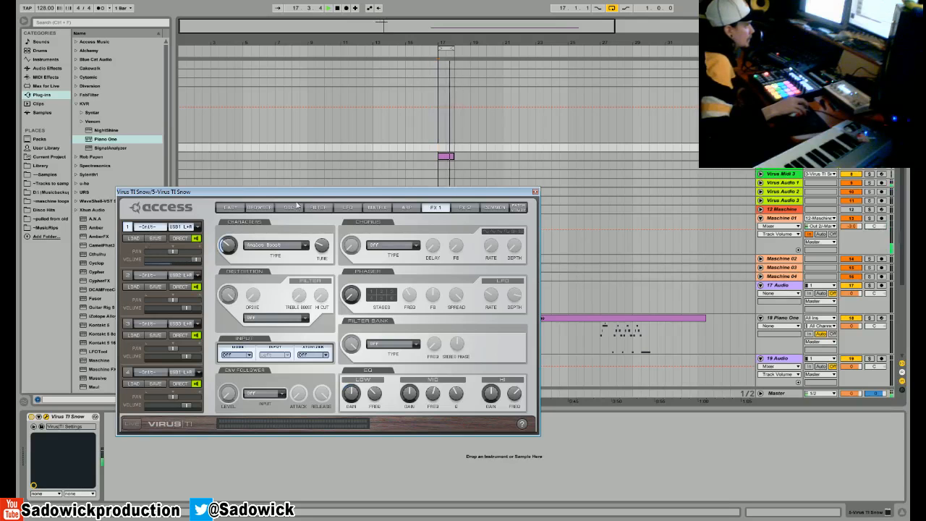
click(405, 208)
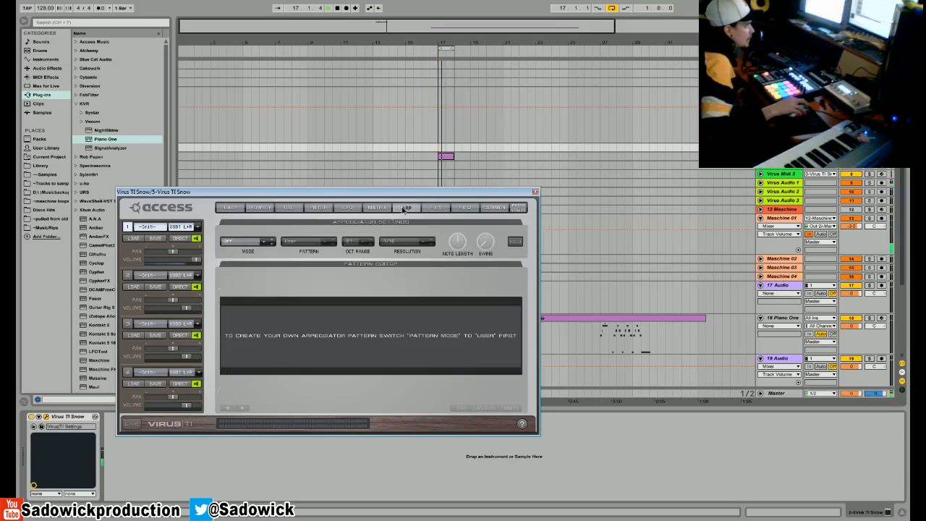
click(250, 252)
click(249, 252)
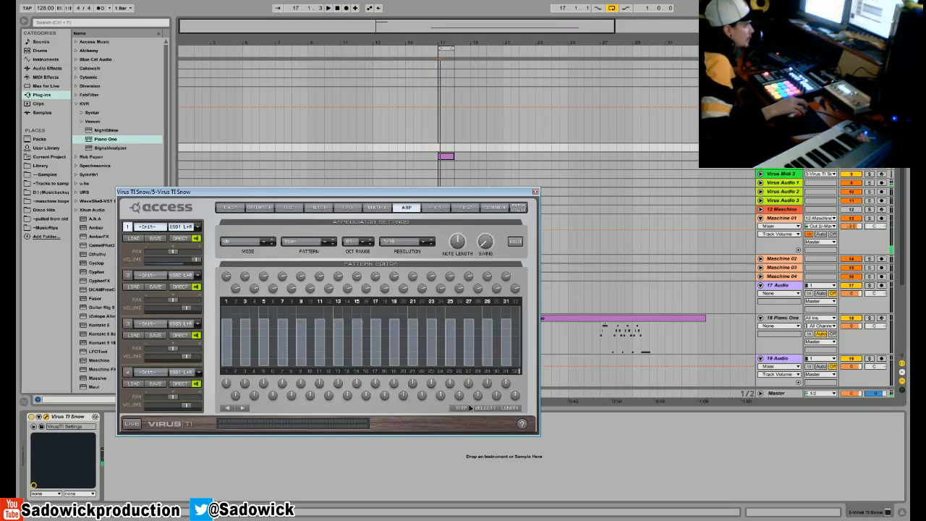
drag(517, 370, 253, 374)
key(space)
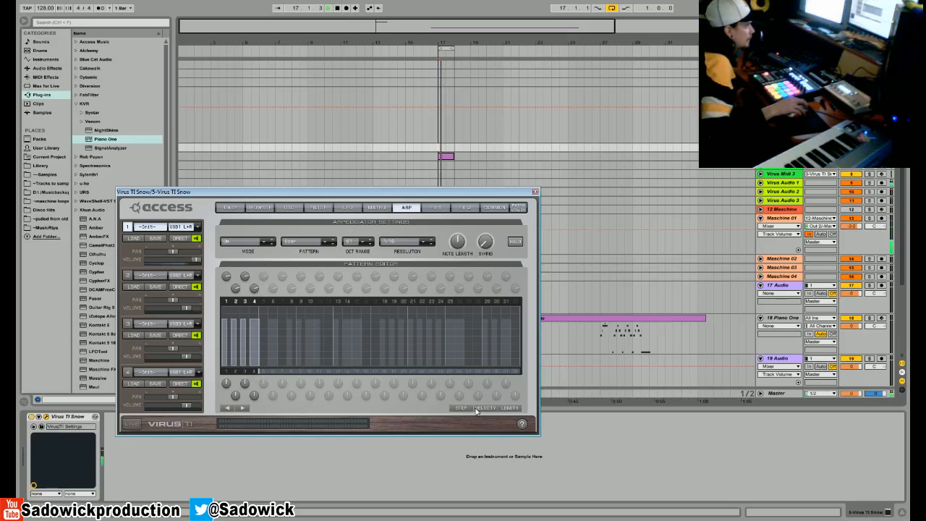
- Restart playback, raise oscillator 1's semitone detune and the sub oscillator volume, and set the punch intensity to 100%
click(317, 208)
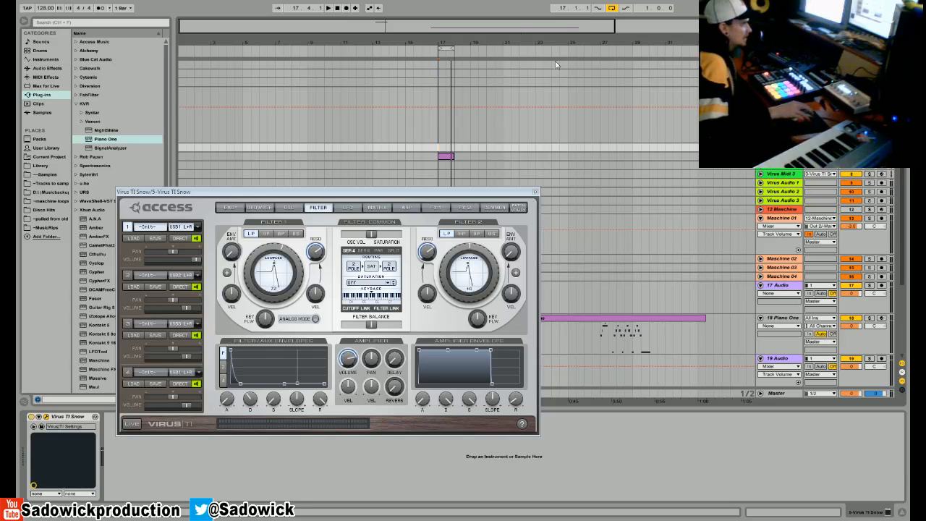
click(327, 10)
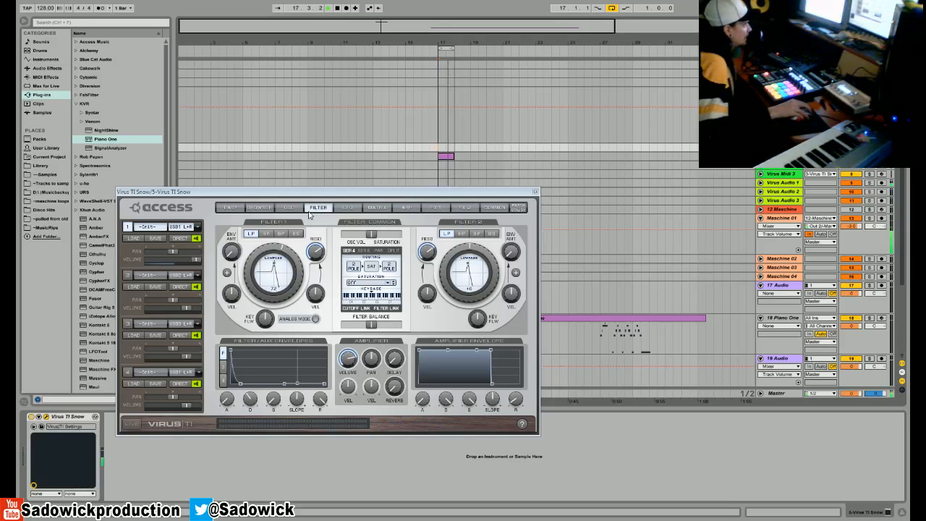
click(288, 208)
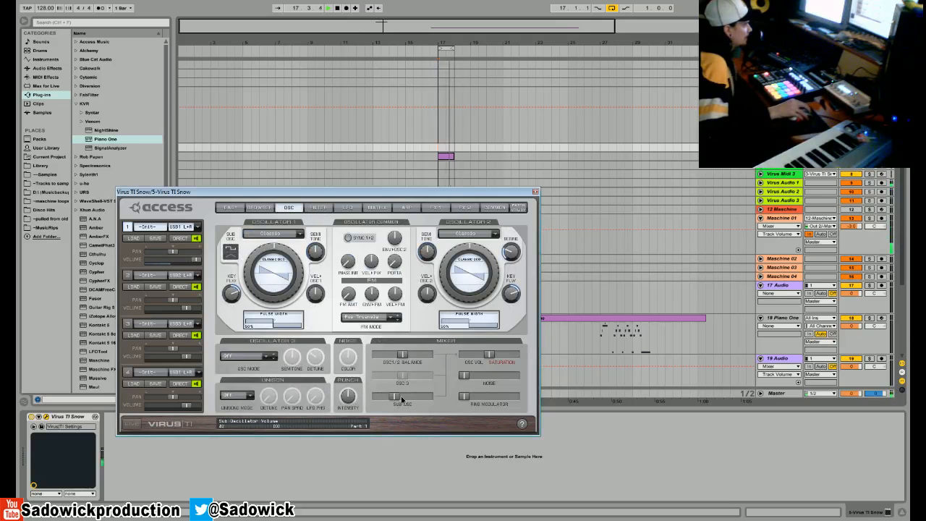
drag(310, 263, 313, 240)
mouse_move(376, 396)
mouse_down()
mouse_move(451, 405)
mouse_move(382, 394)
mouse_up()
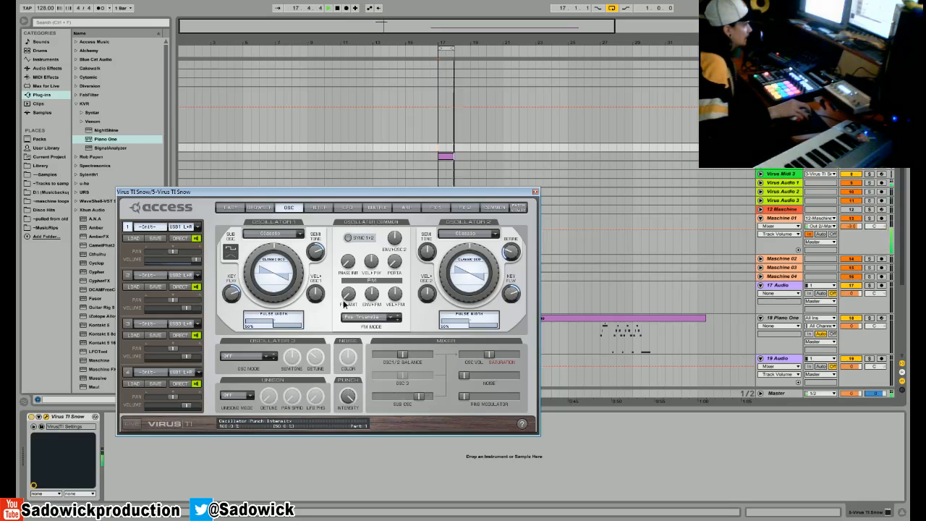
- Turn on oscillator 1/2 sync, raise the FM amount, and move the oscillator balance fully to oscillator 2
mouse_move(464, 395)
mouse_down()
mouse_move(515, 396)
mouse_move(464, 397)
mouse_up()
click(348, 237)
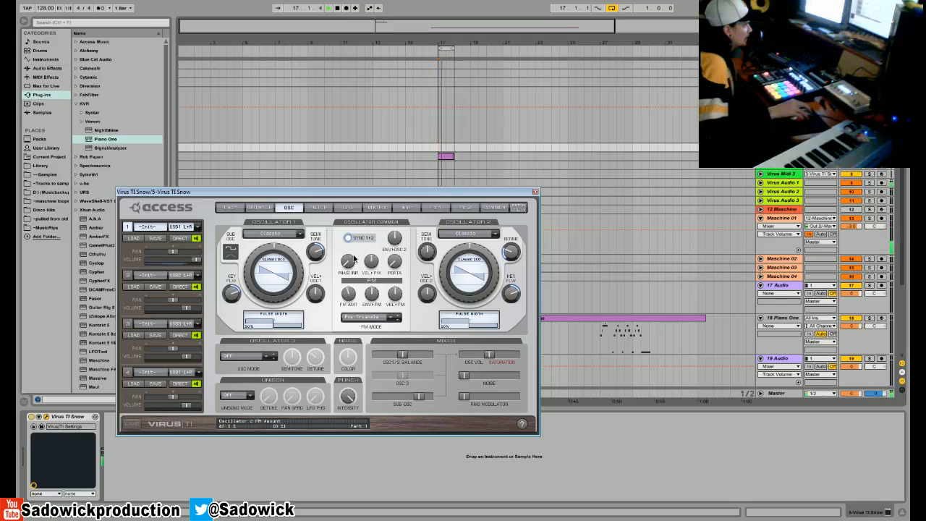
drag(397, 353, 427, 353)
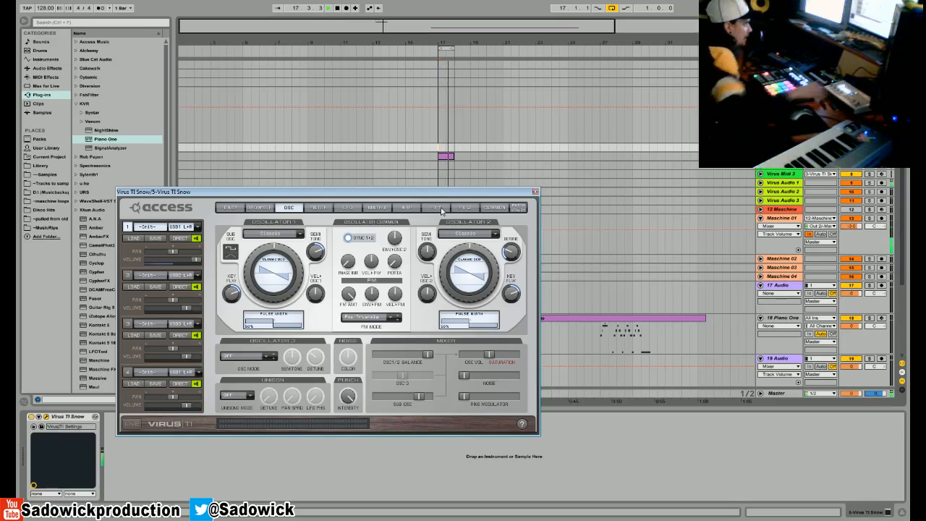
- Lower Filter 1's cutoff and adjust its envelope amount, raising it high and backing it off
click(347, 208)
click(318, 208)
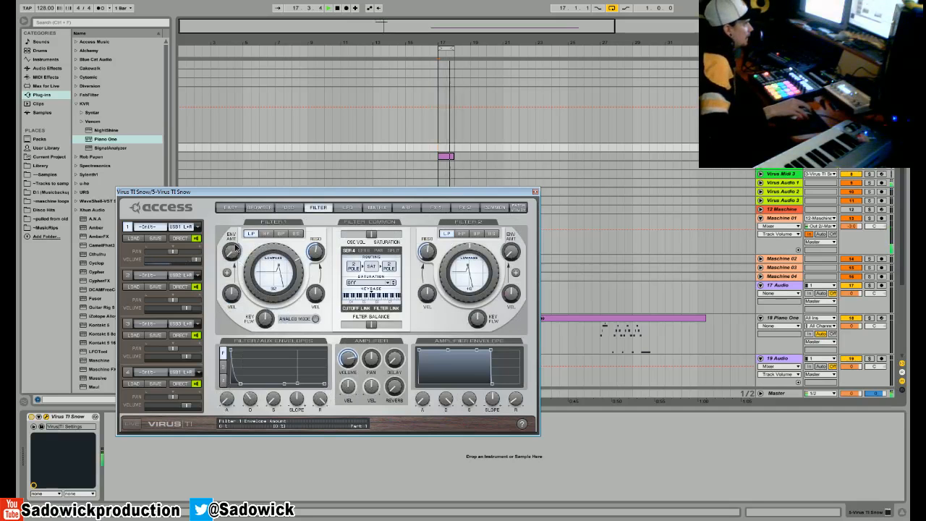
drag(234, 248, 241, 166)
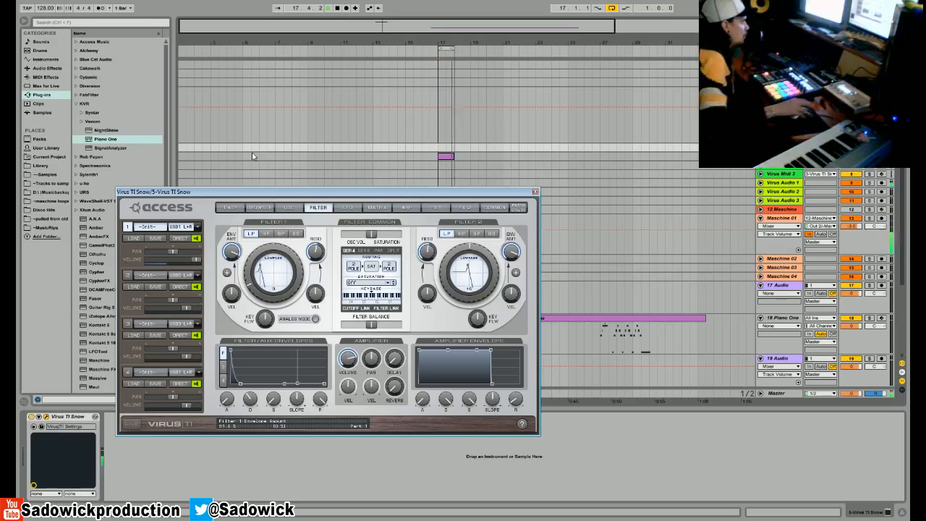
drag(237, 255, 232, 284)
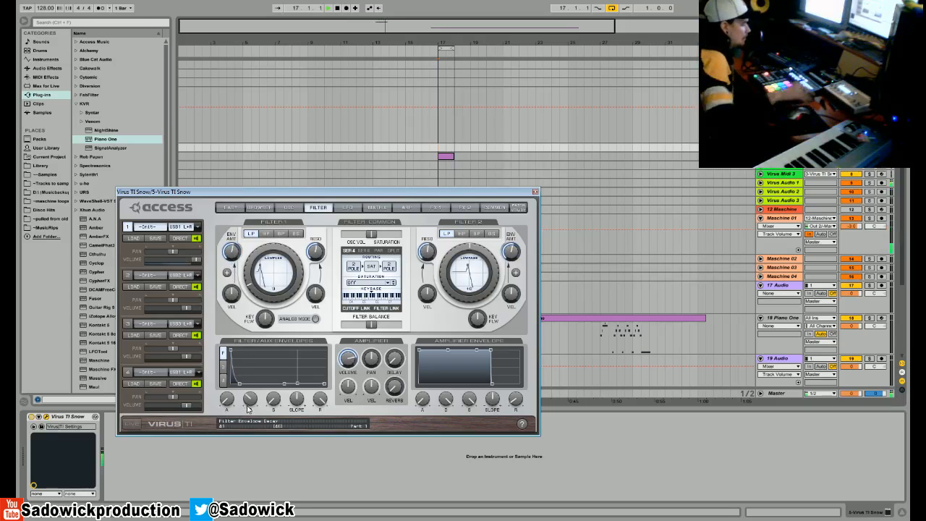
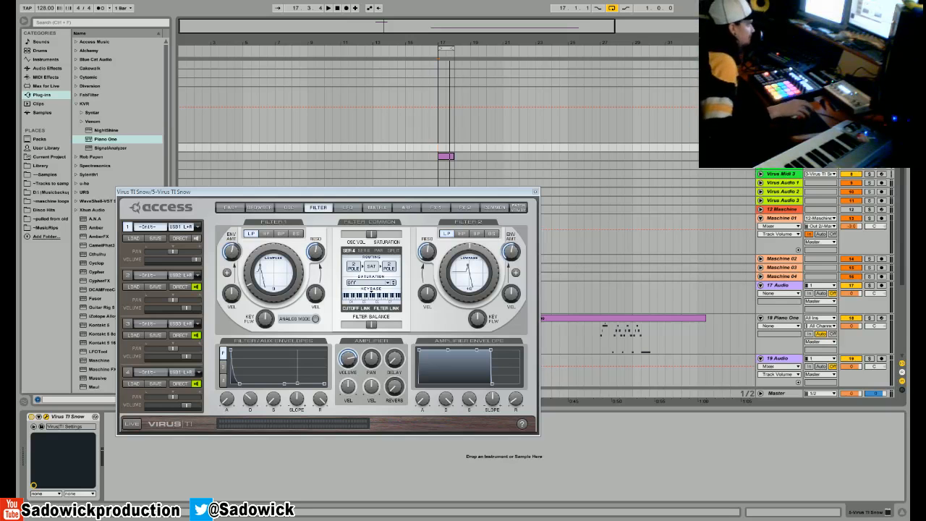
- Start a new Live Set and enlarge the arrangement area above the detail view
click(26, 6)
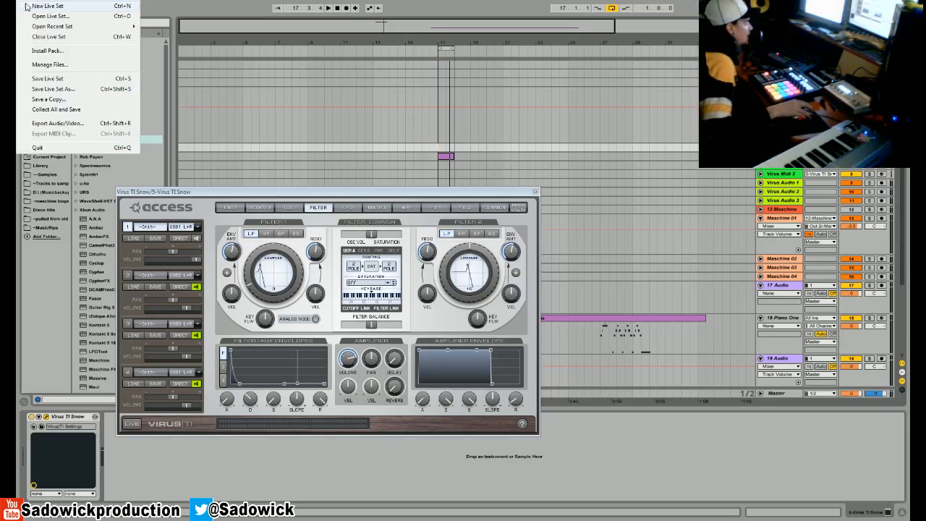
key(ctrl+q)
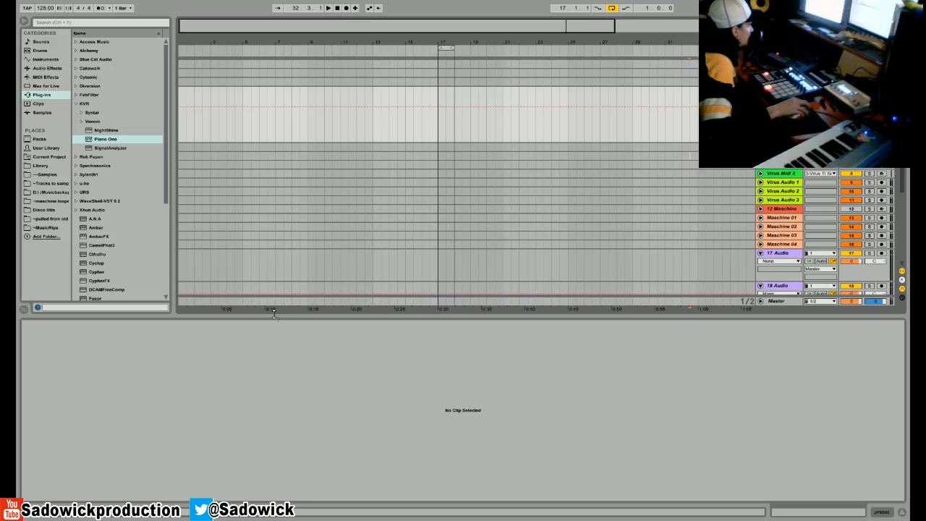
drag(274, 316, 295, 409)
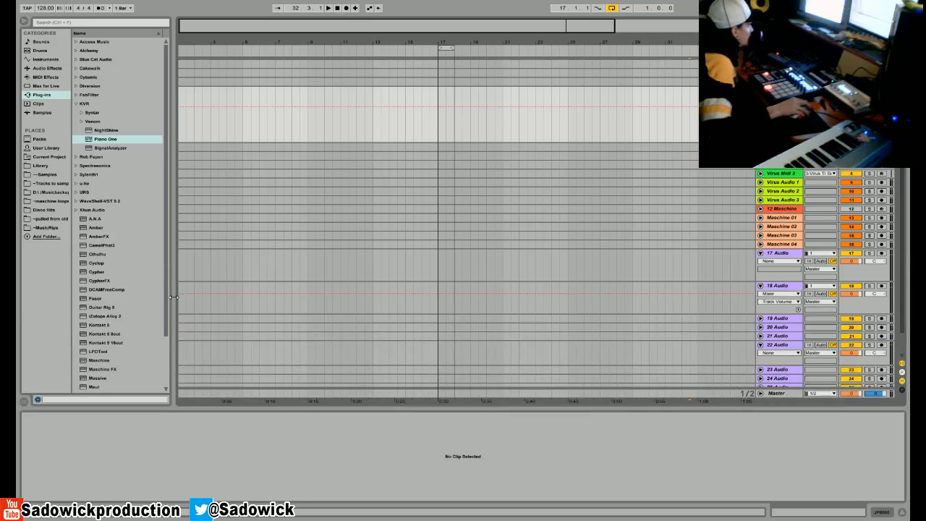
scroll(169, 354, down, 3)
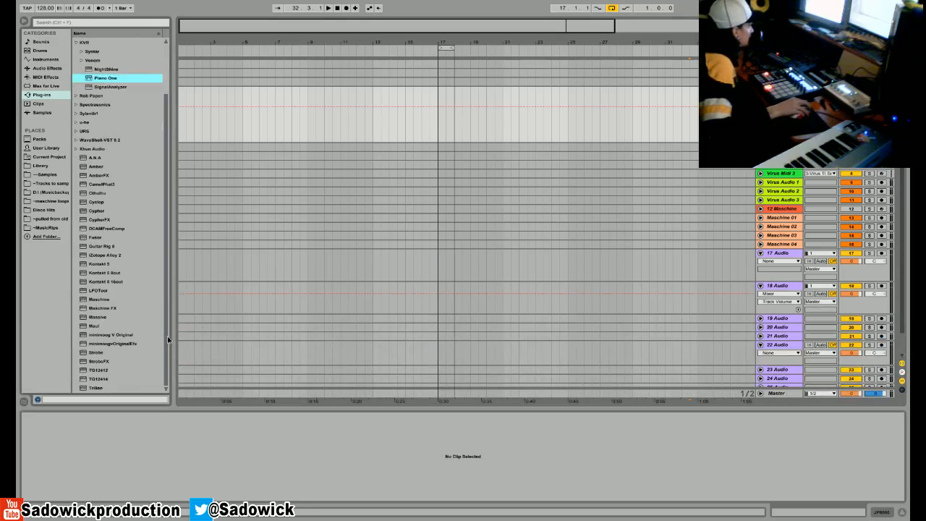
scroll(169, 354, up, 3)
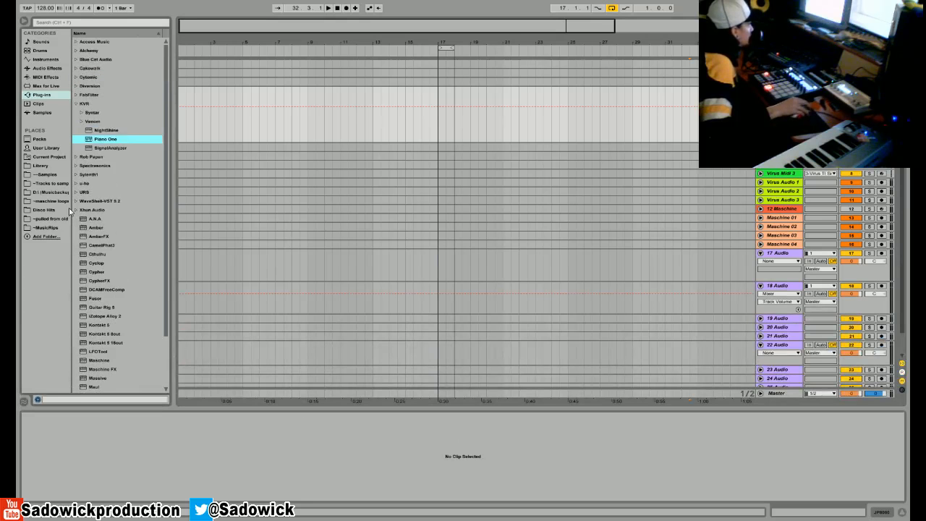
right_click(769, 254)
click(786, 334)
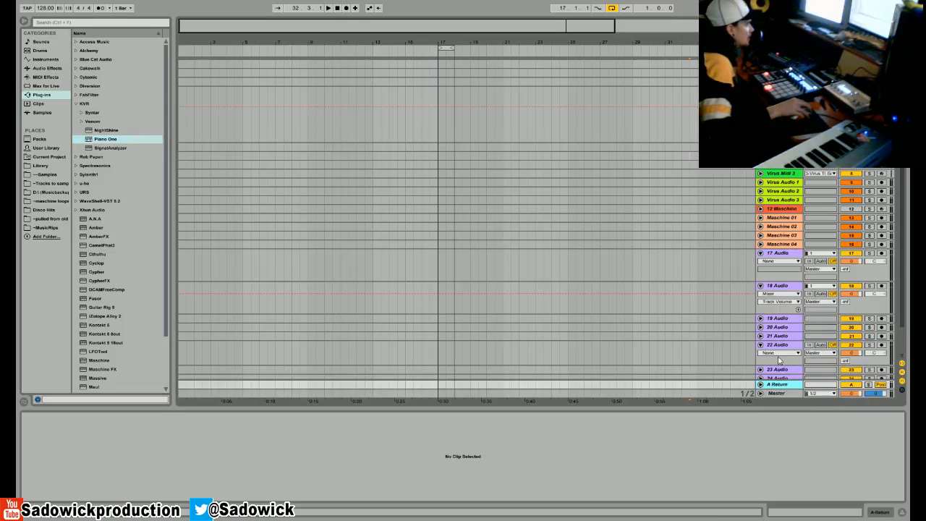
right_click(778, 385)
click(801, 236)
- Insert a MIDI track below 17 Audio and load the Cyclop instrument onto it
right_click(779, 257)
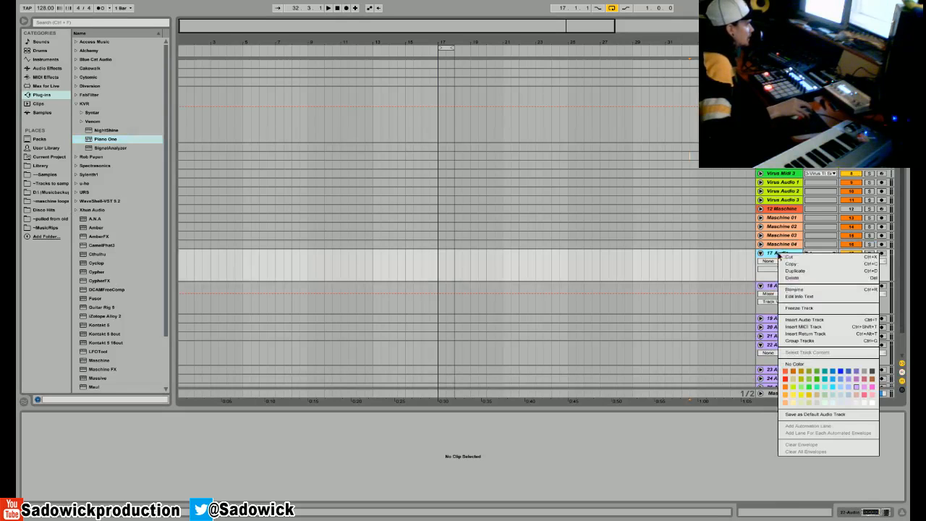
click(804, 327)
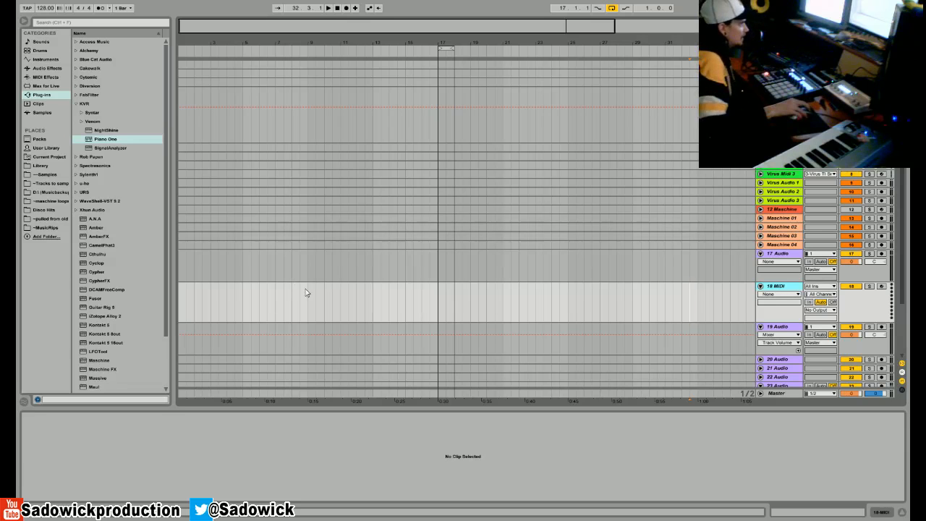
click(306, 301)
key(space)
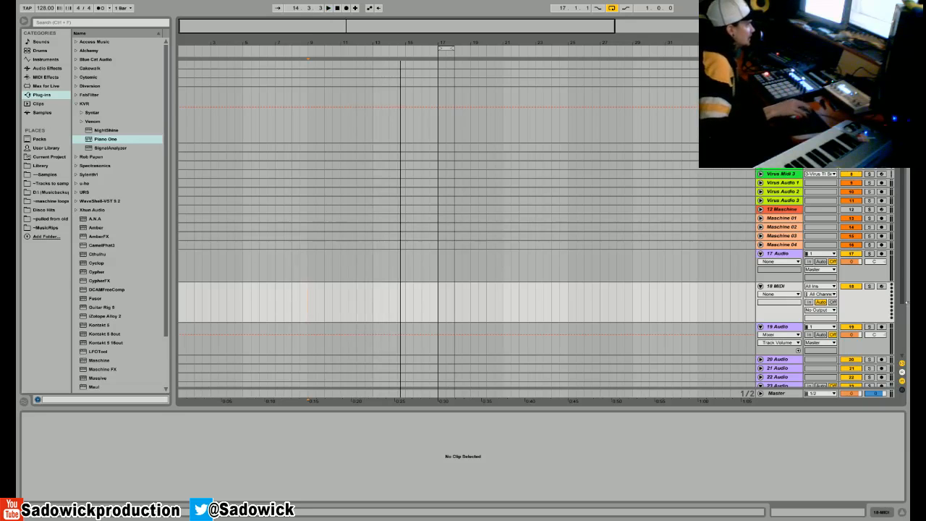
click(97, 264)
drag(889, 510, 632, 456)
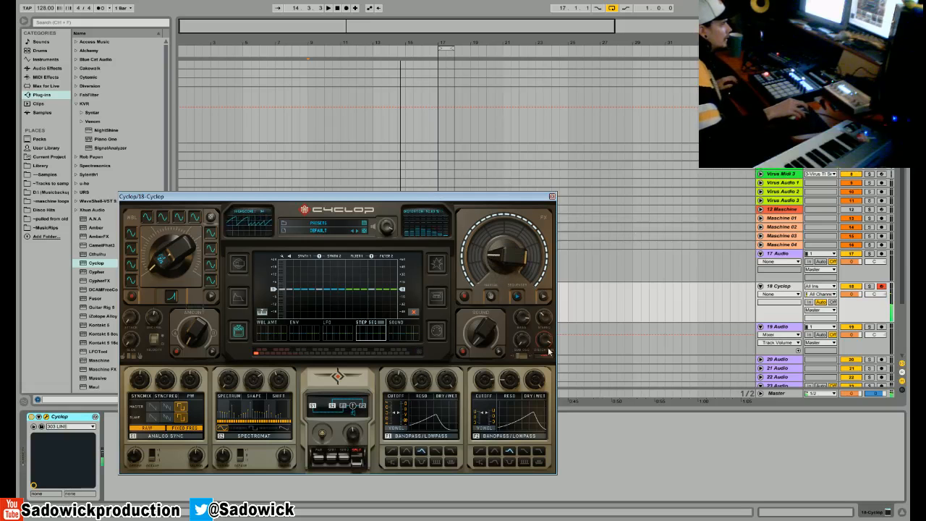
- Adjust Filter 1's cutoff in Cyclop and choose a different distortion type
click(398, 381)
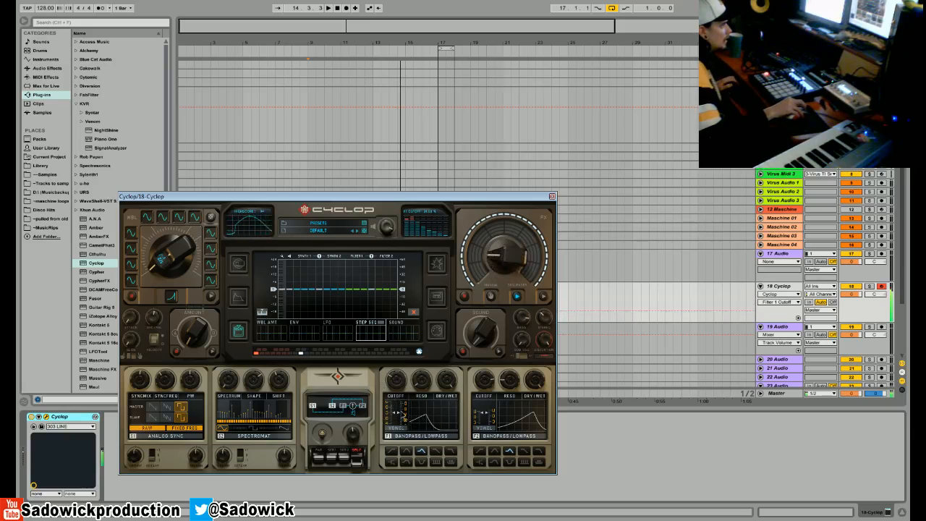
click(527, 351)
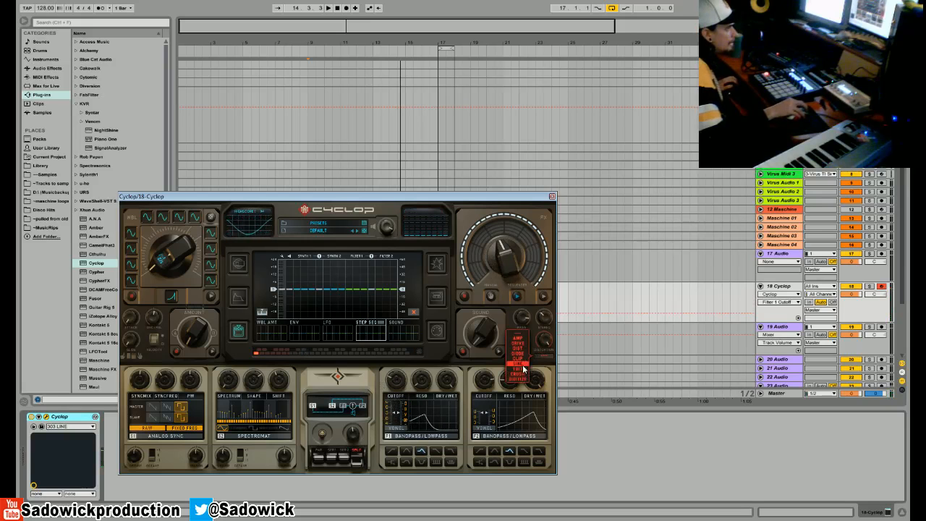
click(520, 364)
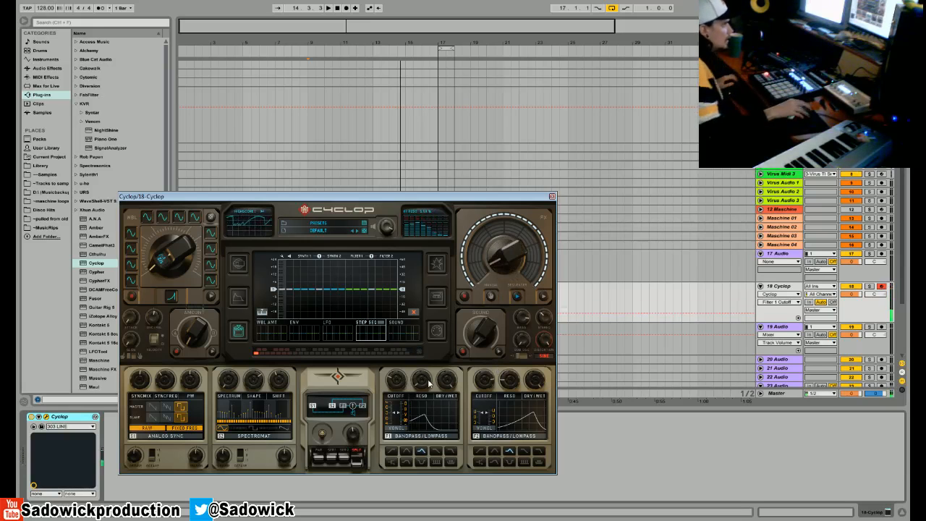
- Lower the Cyclop track's volume and switch the distortion to another type
click(853, 294)
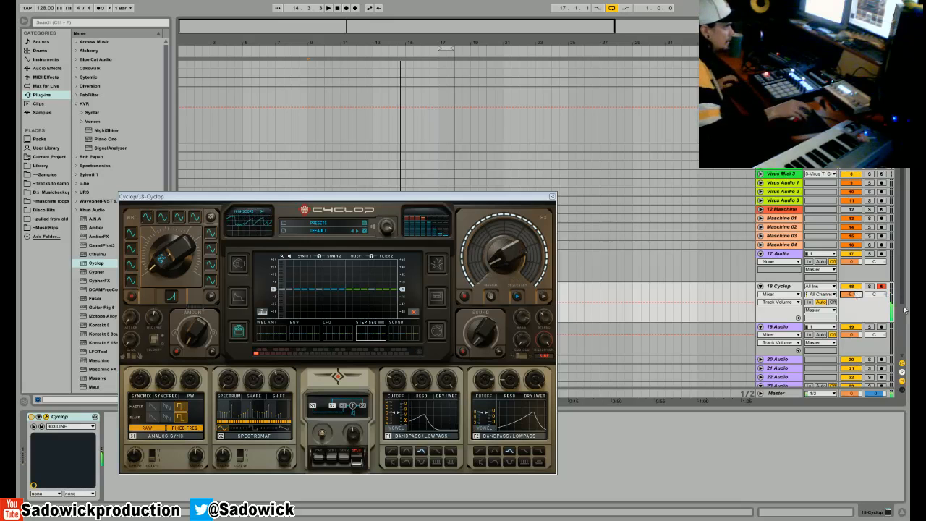
click(542, 356)
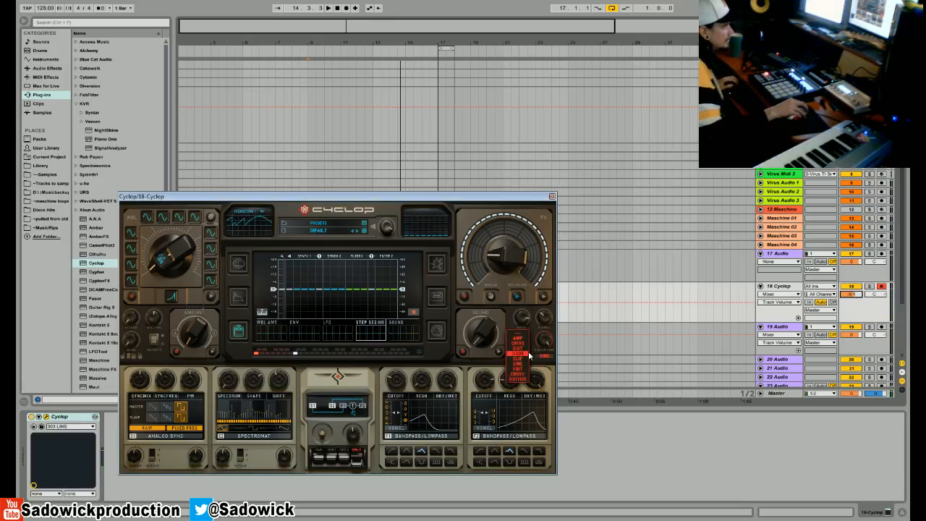
click(528, 354)
- Raise Filter 1's resonance, sweep its cutoff, and turn on its Vowel mode
drag(425, 386, 425, 344)
drag(393, 384, 422, 357)
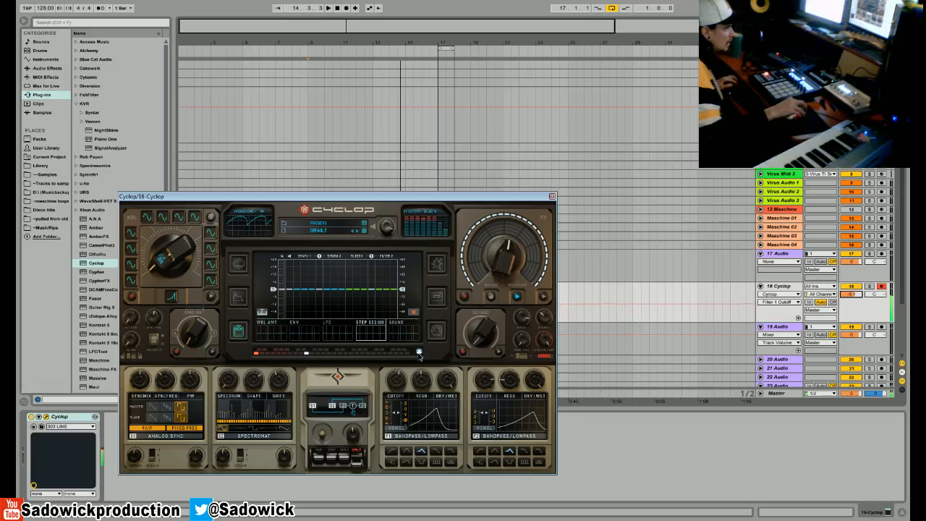
click(396, 428)
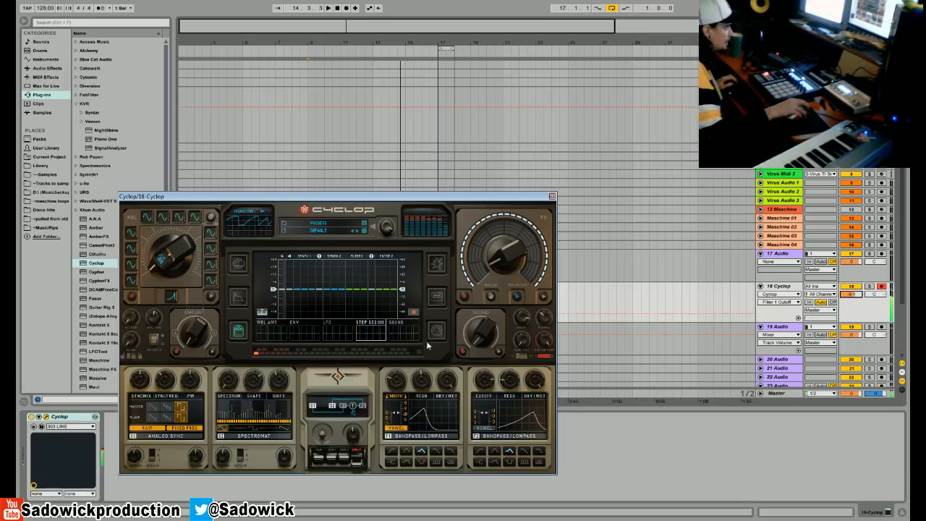
- Adjust the sub oscillator level and switch Filter 2 off, comparing the sound with it on
drag(521, 340, 524, 322)
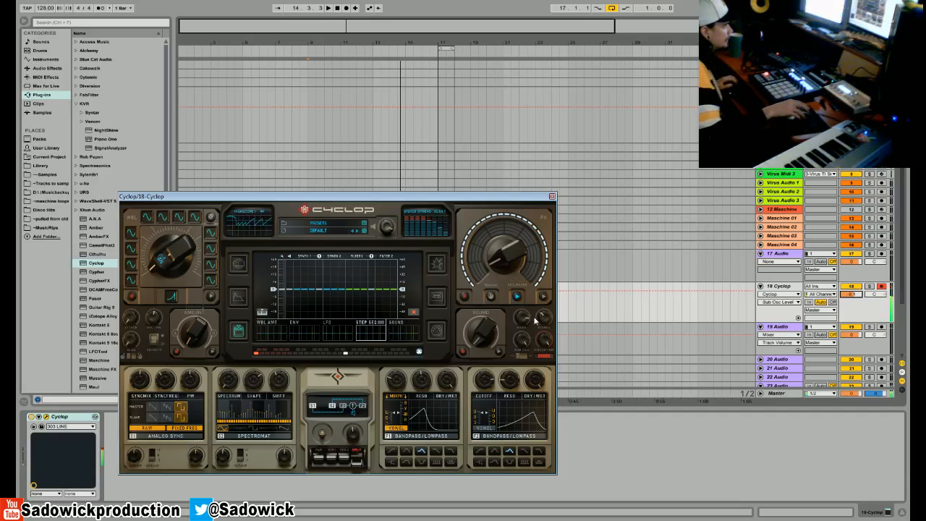
click(476, 436)
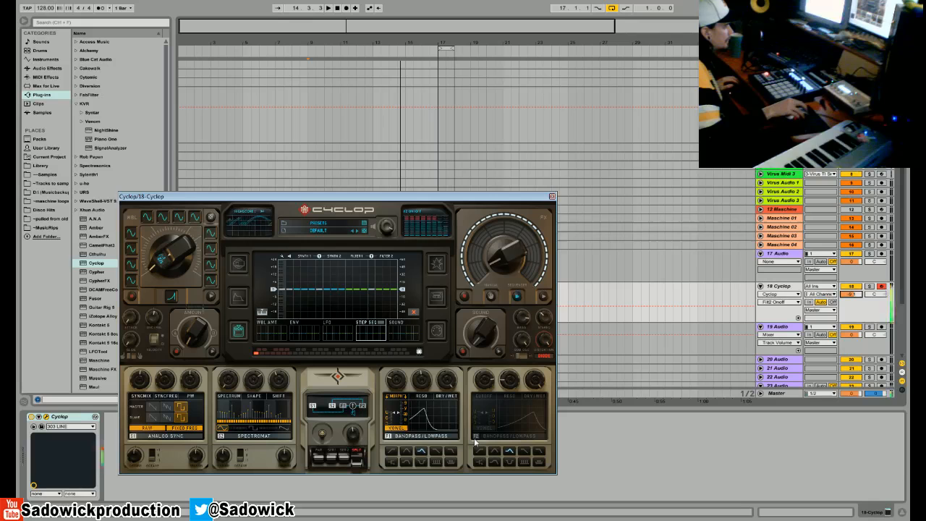
click(476, 436)
click(476, 437)
- Change Filter 1 to the 2-pole lowpass type and adjust its cutoff and dry/wet mix
drag(396, 381, 413, 400)
click(436, 452)
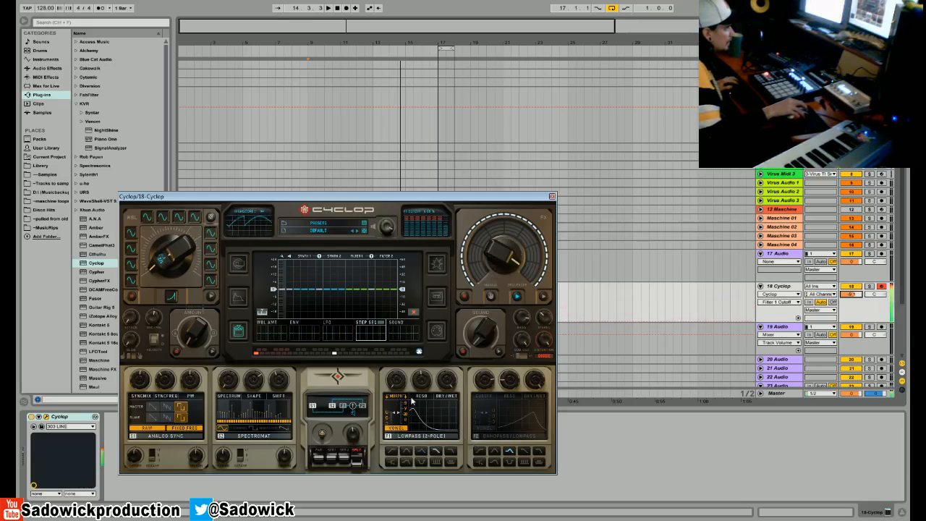
click(449, 386)
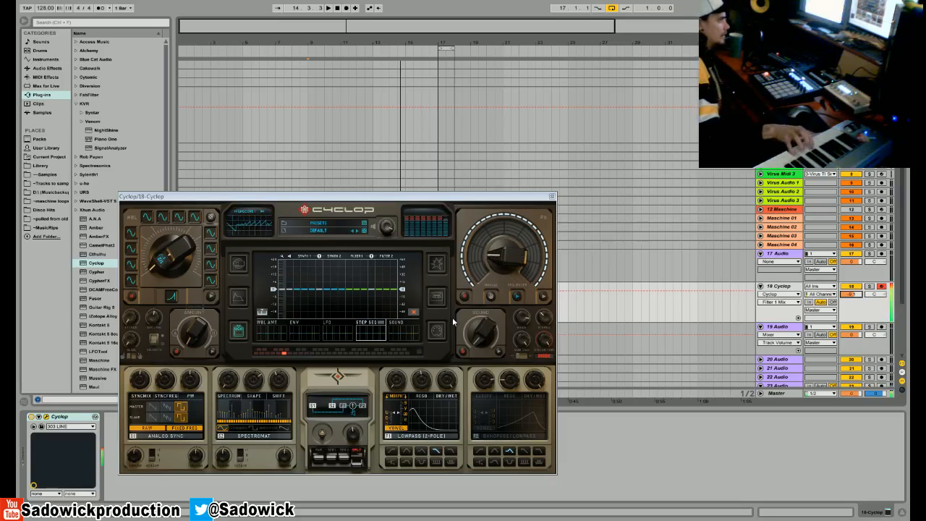
- Turn Filter 2 back on and compare the sound with Filter 1 off and on
click(477, 435)
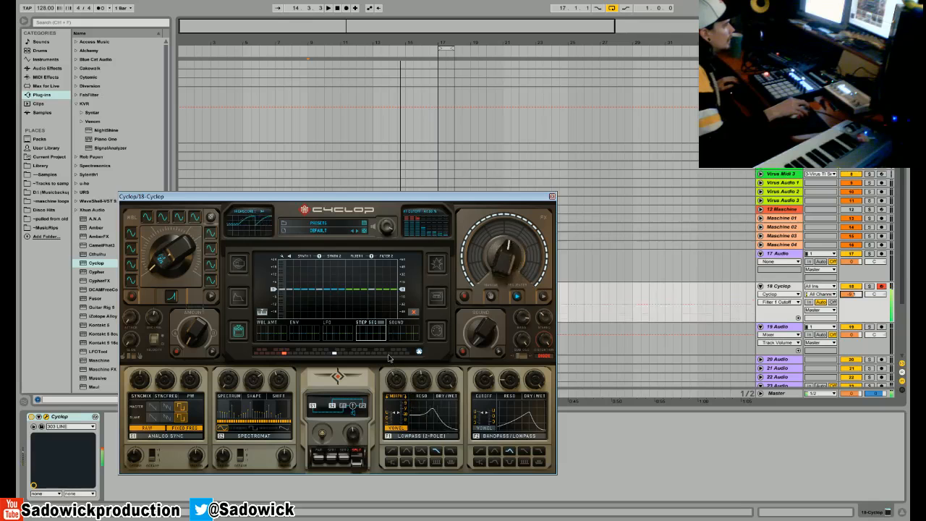
click(389, 436)
click(389, 436)
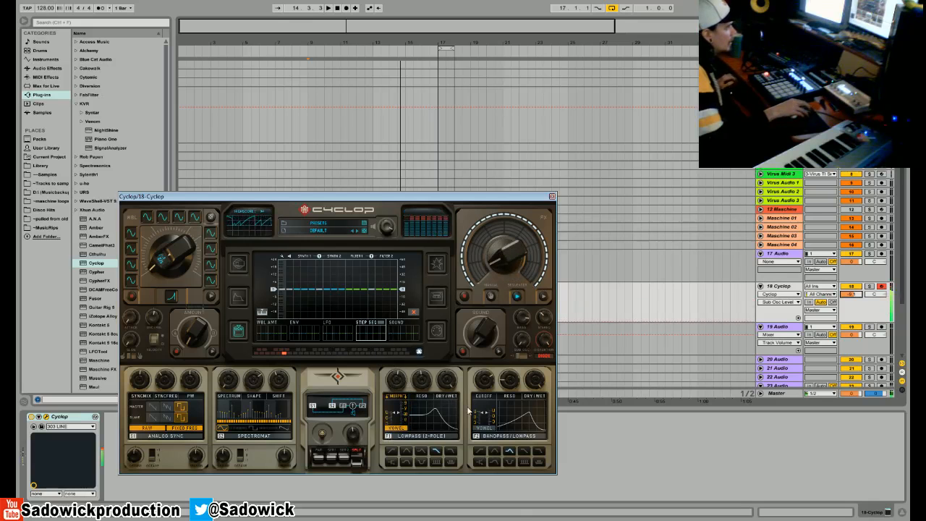
- Reposition the Cyclop window and set Filter 1 to Bandpass/Lowpass, adjusting its resonance and cutoff
key(q)
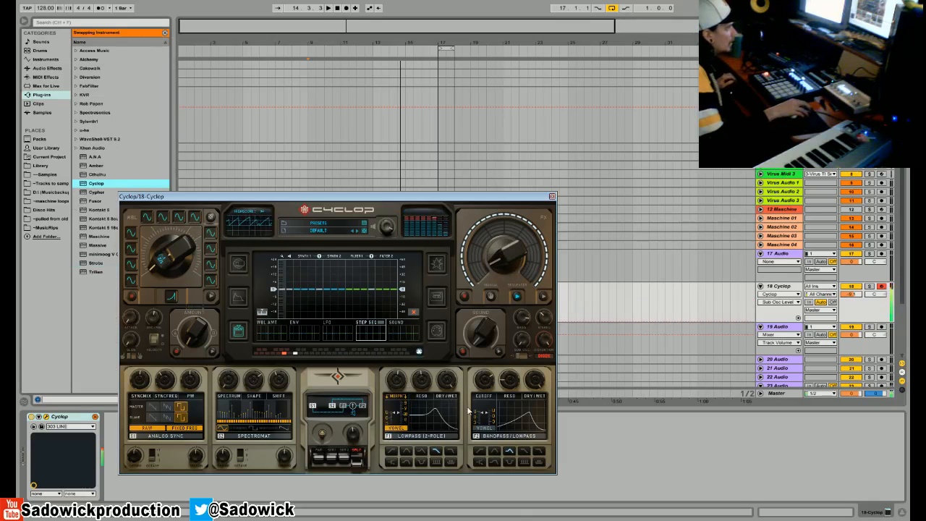
click(165, 35)
drag(258, 198, 286, 186)
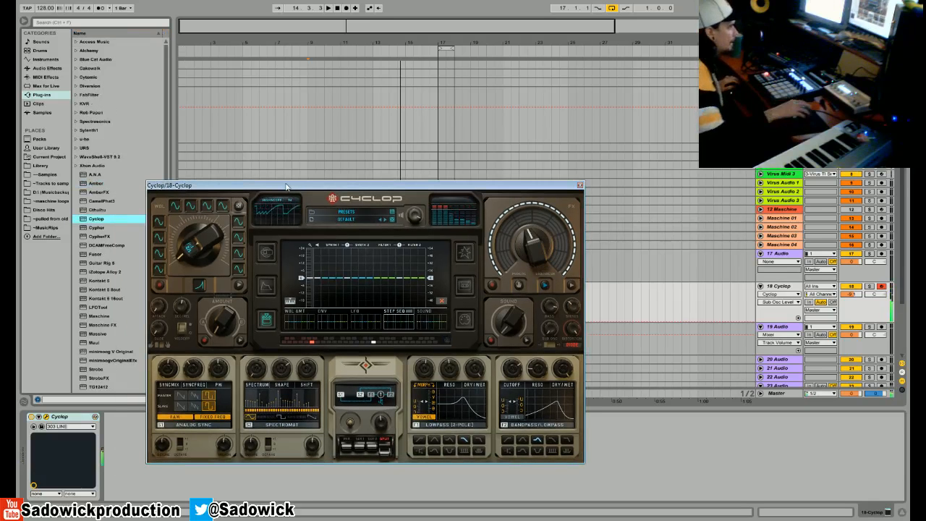
drag(449, 369, 432, 350)
click(424, 417)
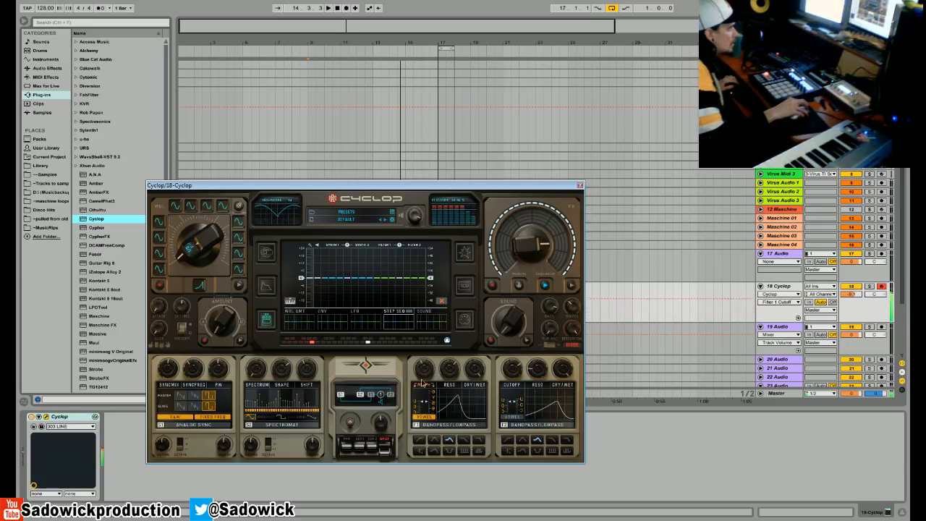
drag(425, 374, 425, 379)
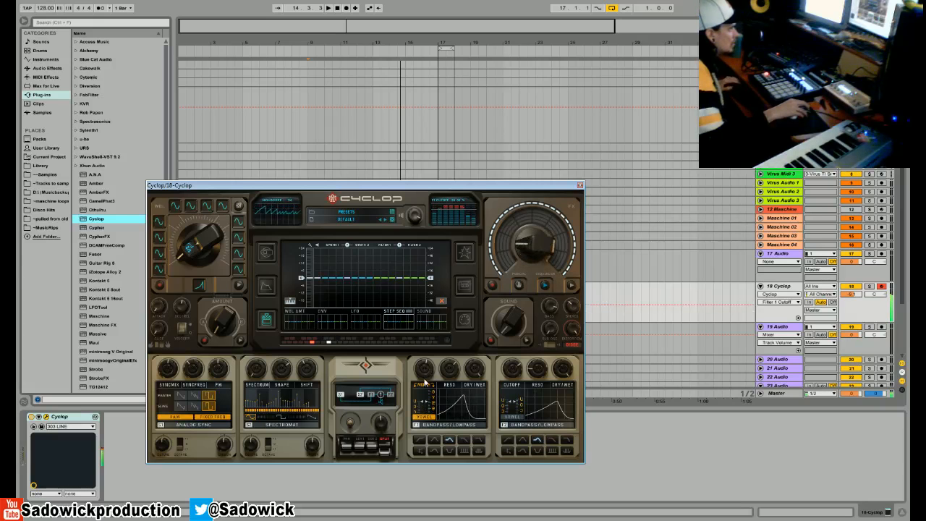
- Change the sub oscillator's octave and raise its level, adjusting the stereo amount and lowering Filter 1's cutoff
click(549, 345)
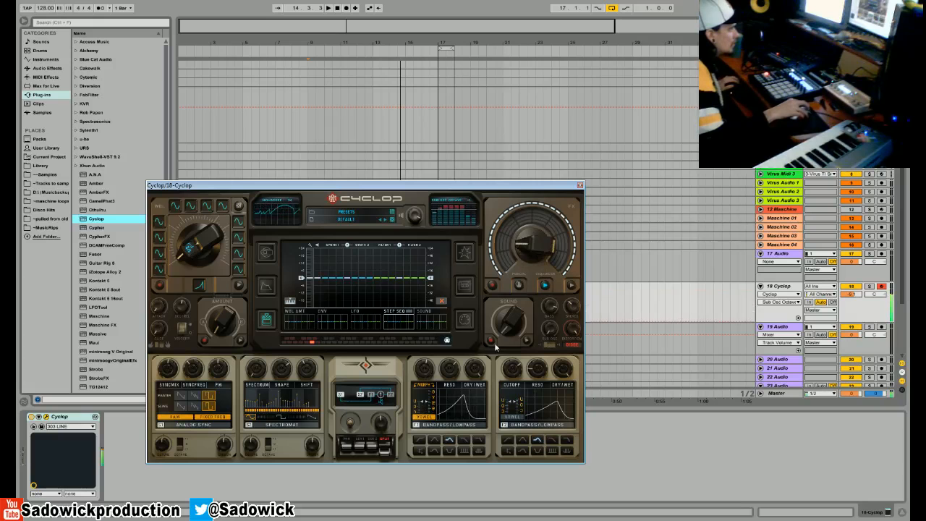
click(570, 311)
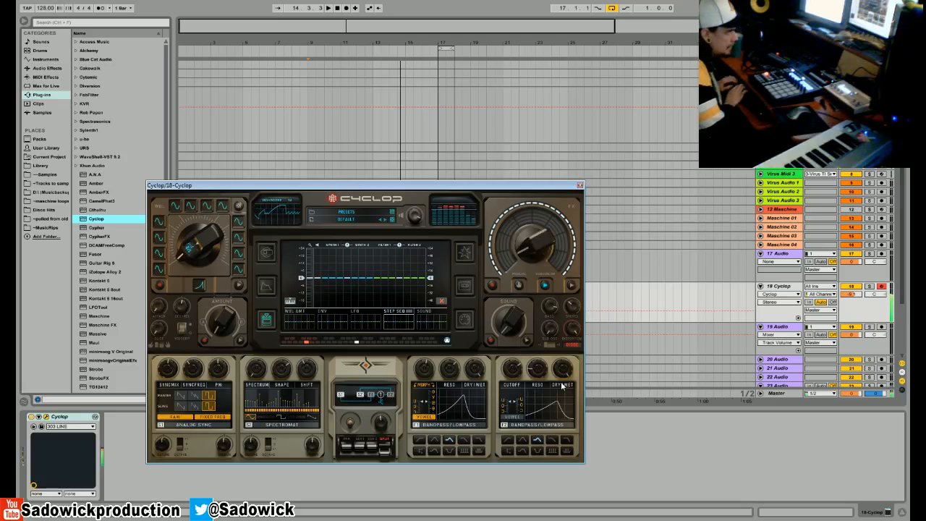
drag(424, 370, 424, 402)
drag(552, 327, 555, 244)
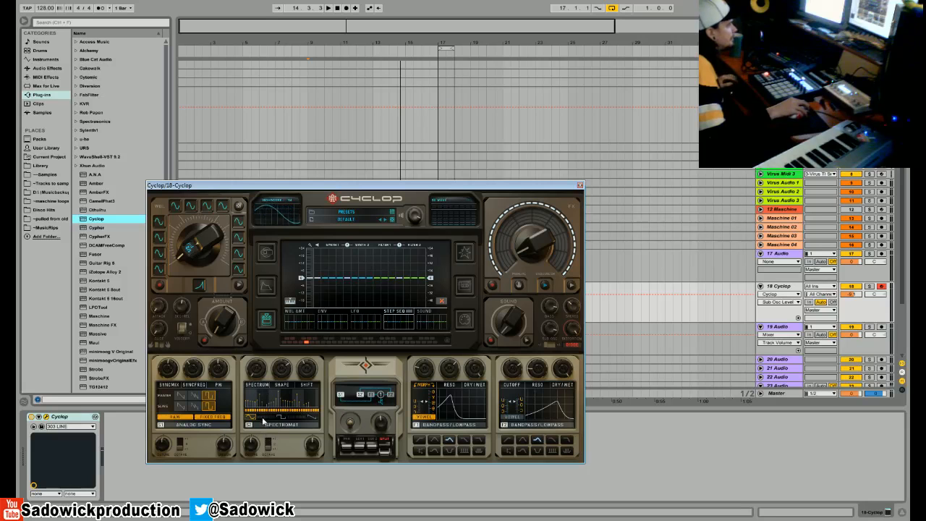
- Compare the sound with Synth 2 off and on, and change its model to FM with adjusted FM amounts
click(249, 425)
click(249, 425)
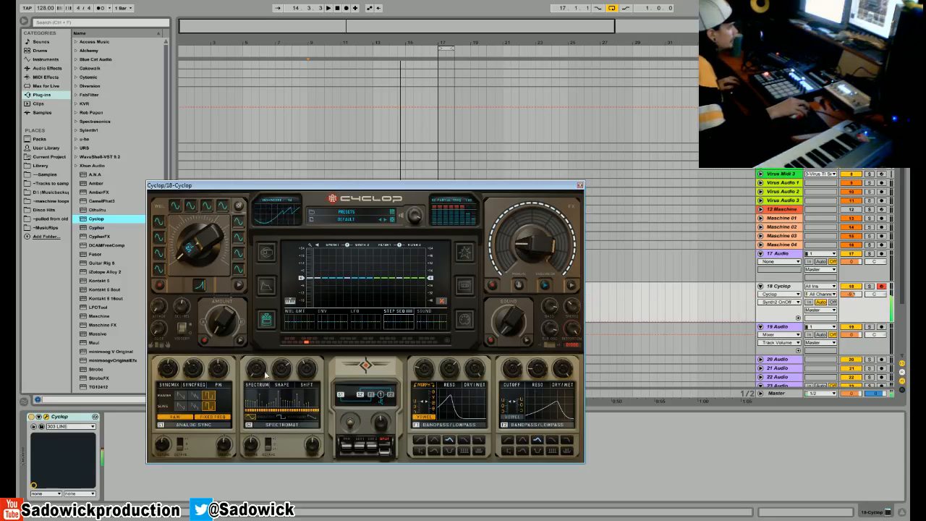
click(268, 425)
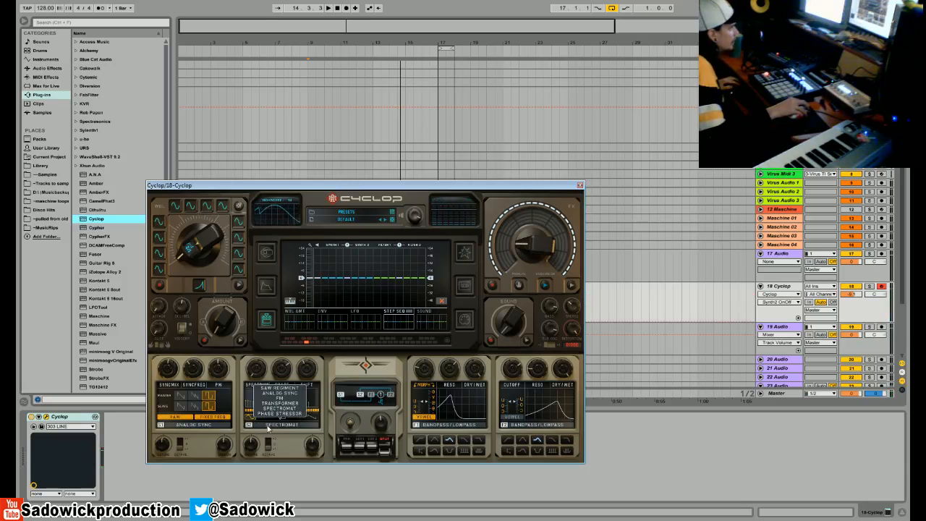
click(270, 397)
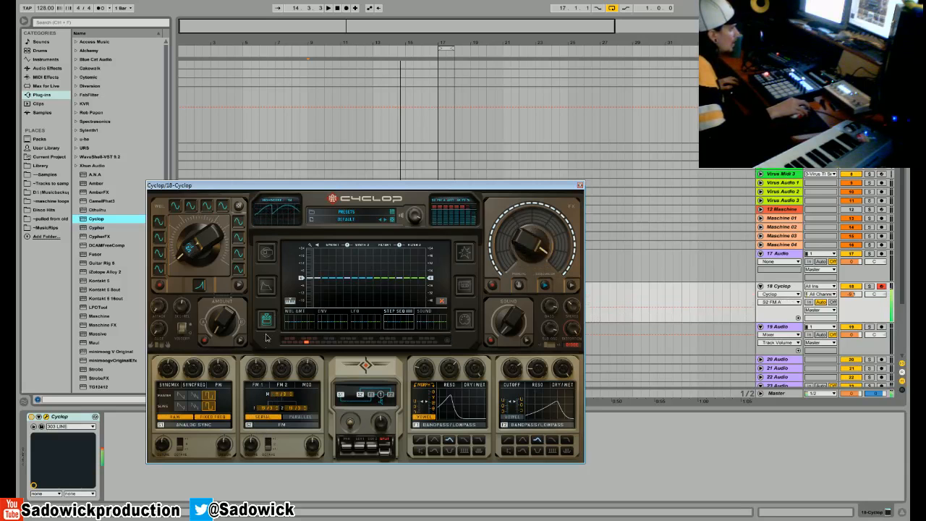
click(282, 368)
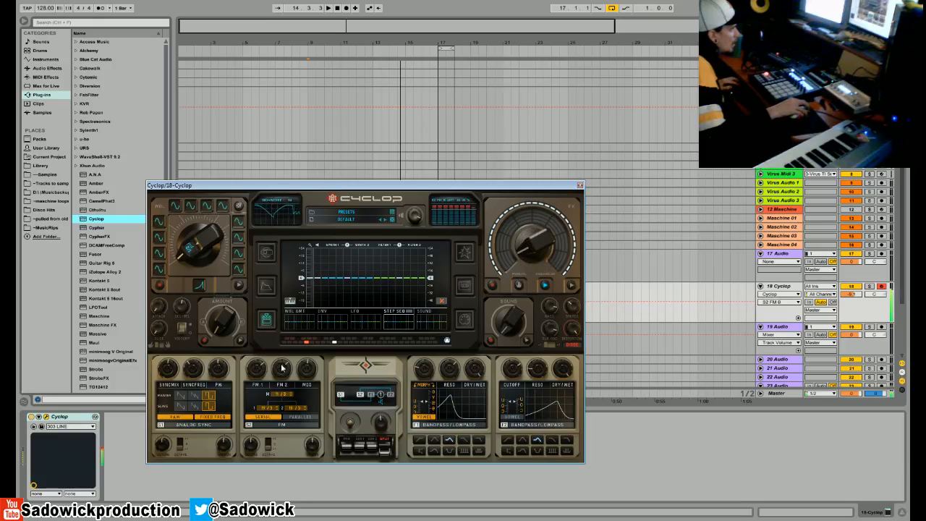
- Change Synth 2's model to Phase Stressor, compare it switched off and on, and adjust its Mod amount
click(275, 428)
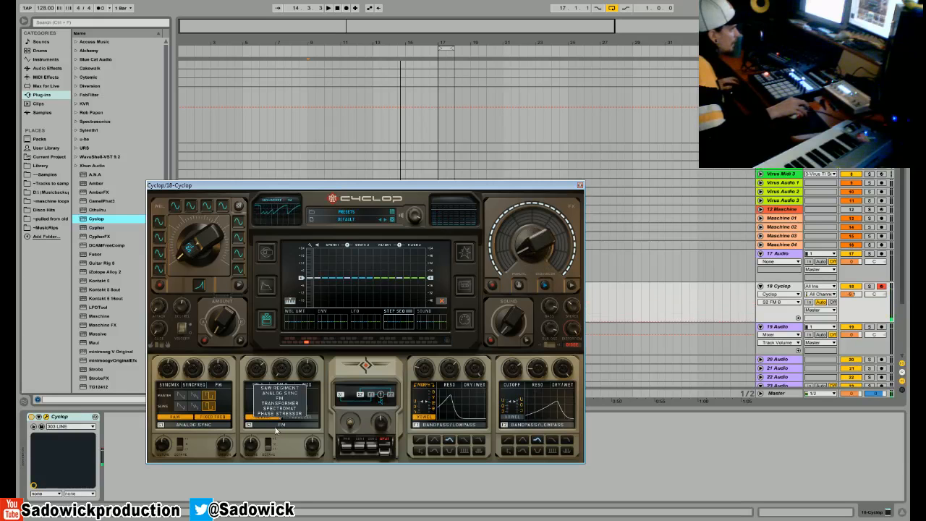
click(276, 413)
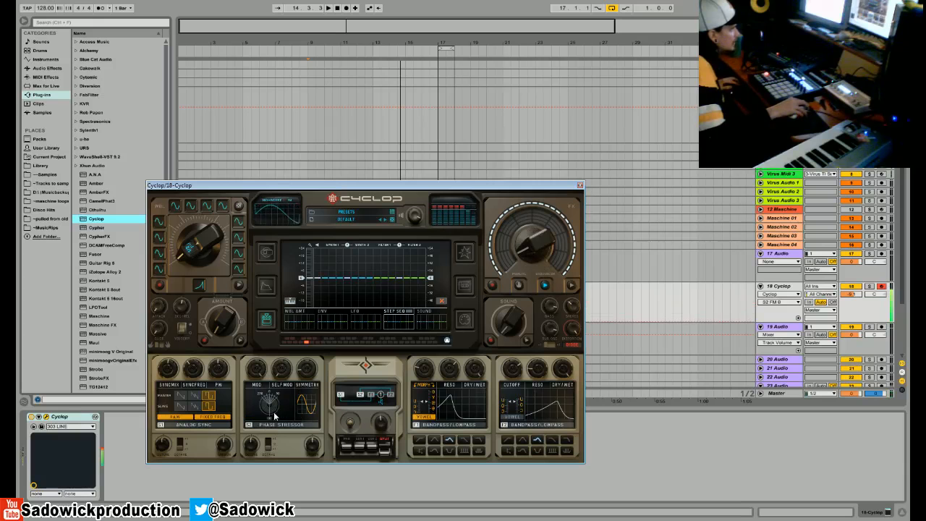
click(248, 424)
click(248, 424)
drag(260, 378, 254, 415)
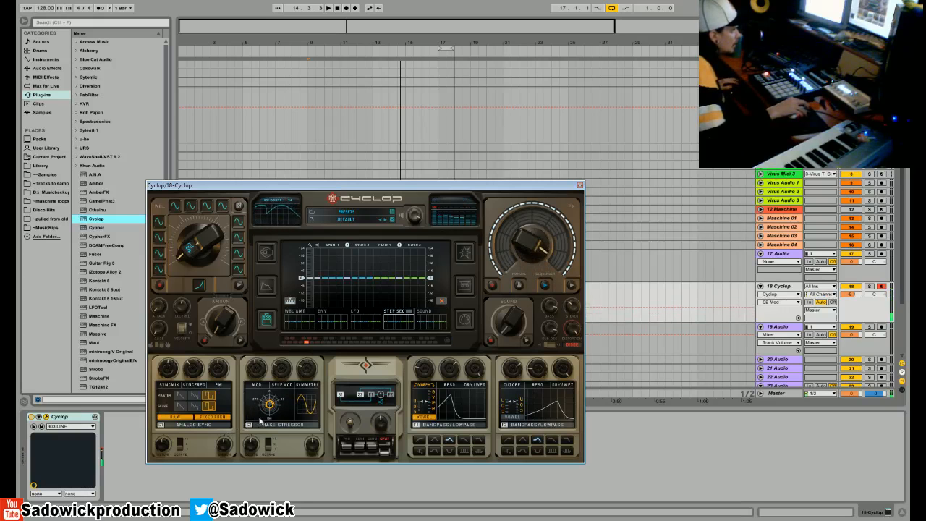
- Change Synth 2's model to Analog Sync, pick another master waveform, and adjust its sync mix and pulse width
click(258, 386)
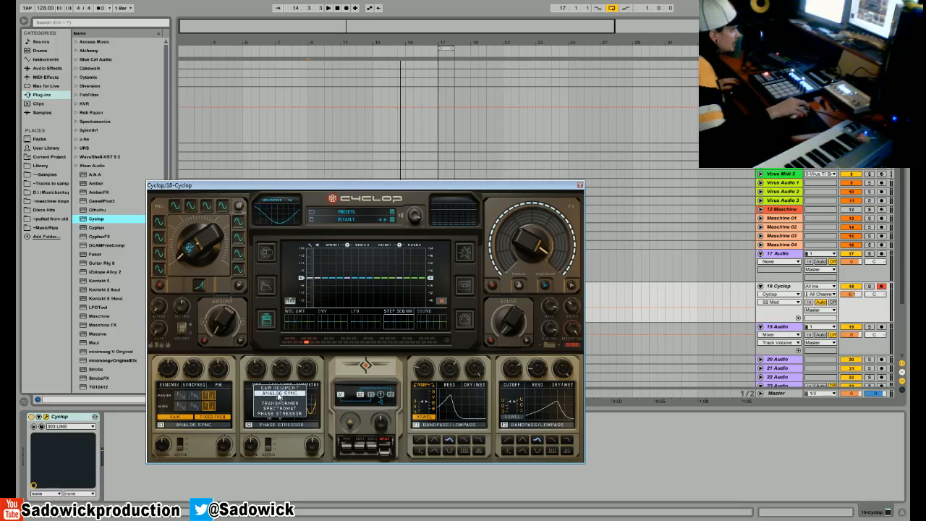
click(278, 395)
drag(257, 370, 259, 392)
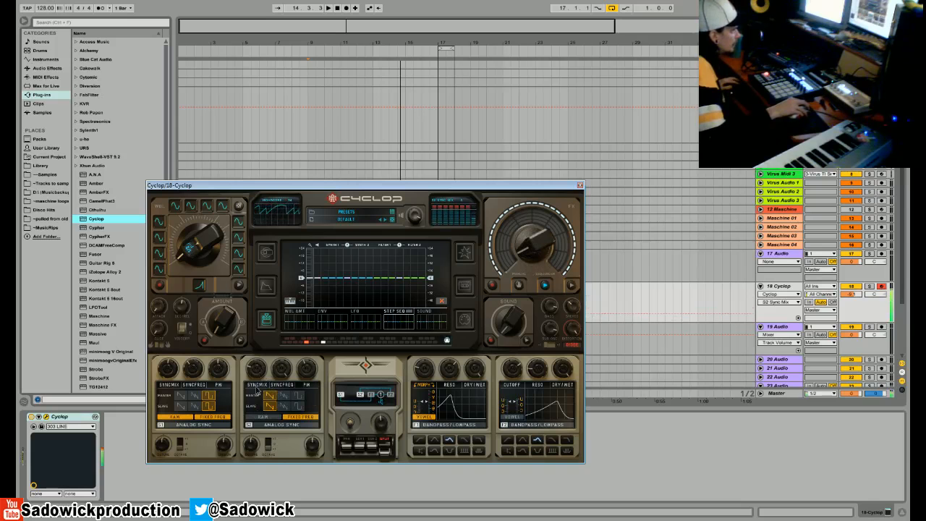
click(283, 396)
drag(281, 372, 281, 385)
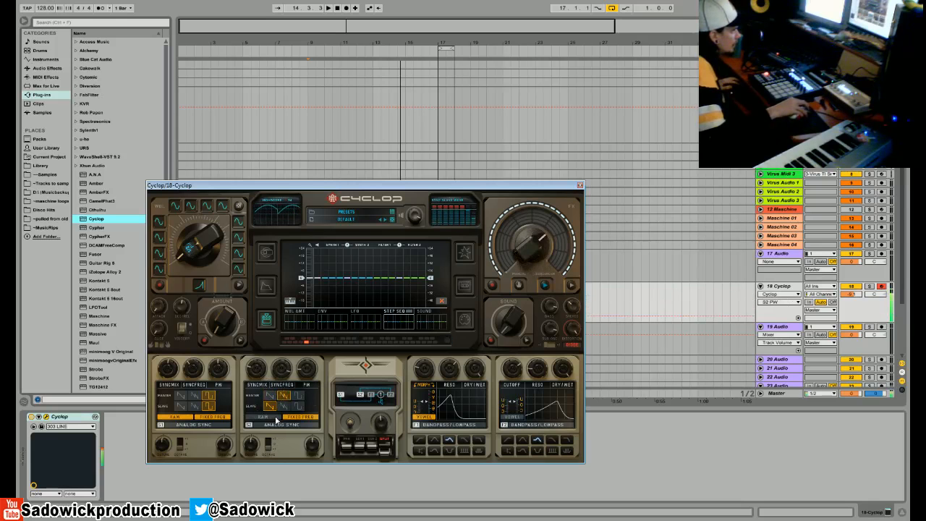
- Change Synth 2's model to Saw Regiment, adjust its Digitize amount and raise its Super amount
click(261, 426)
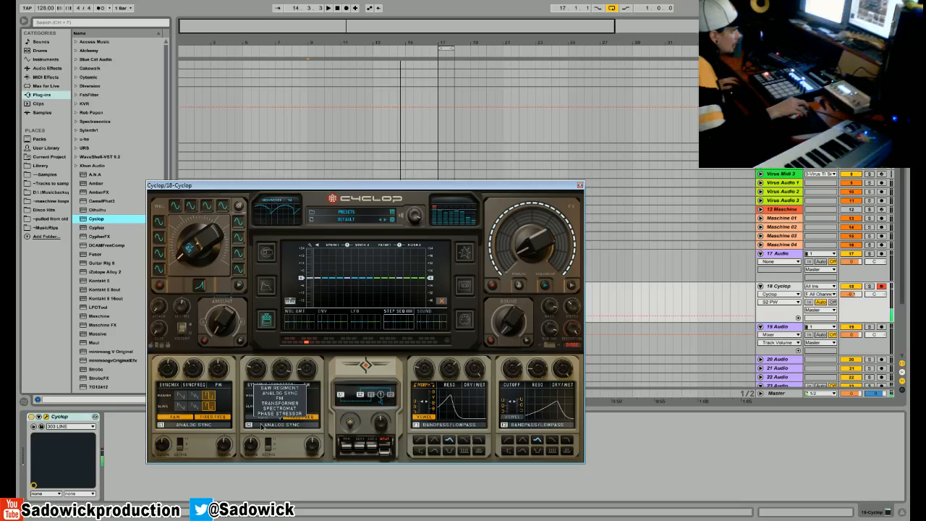
click(271, 388)
drag(282, 397, 280, 420)
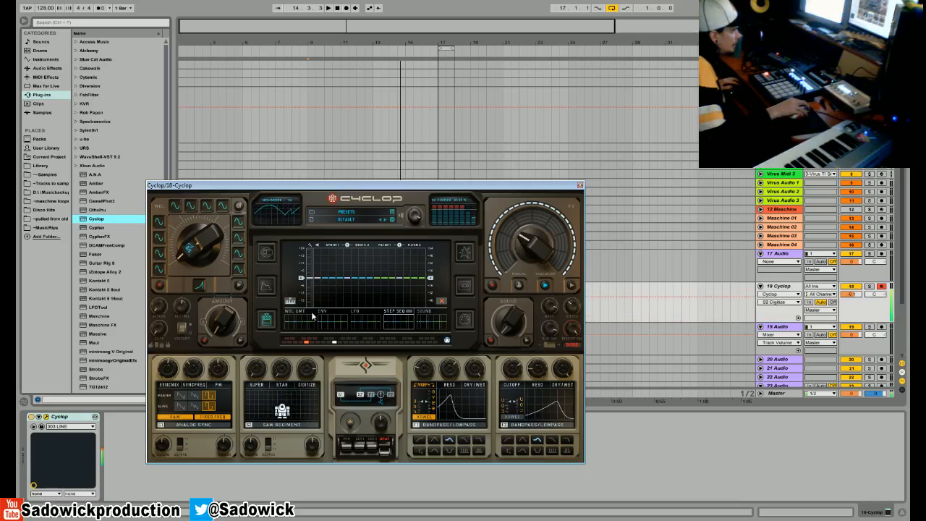
drag(254, 369, 262, 290)
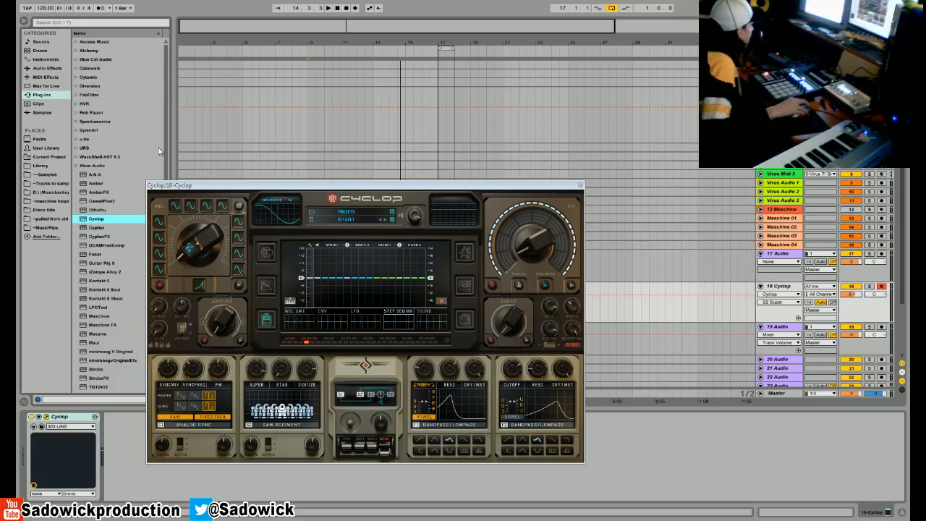
- Close the Cyclop window and delete the Cyclop device from track 18
click(580, 185)
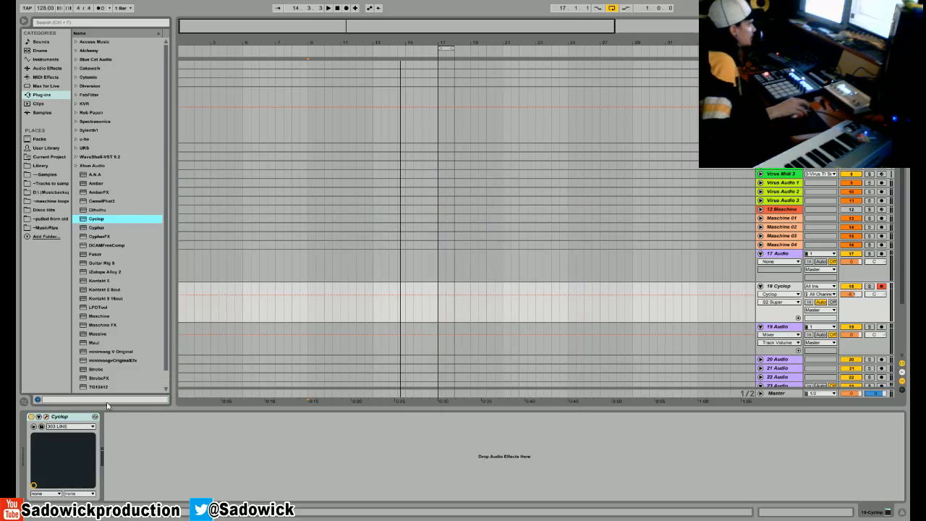
right_click(75, 417)
click(83, 424)
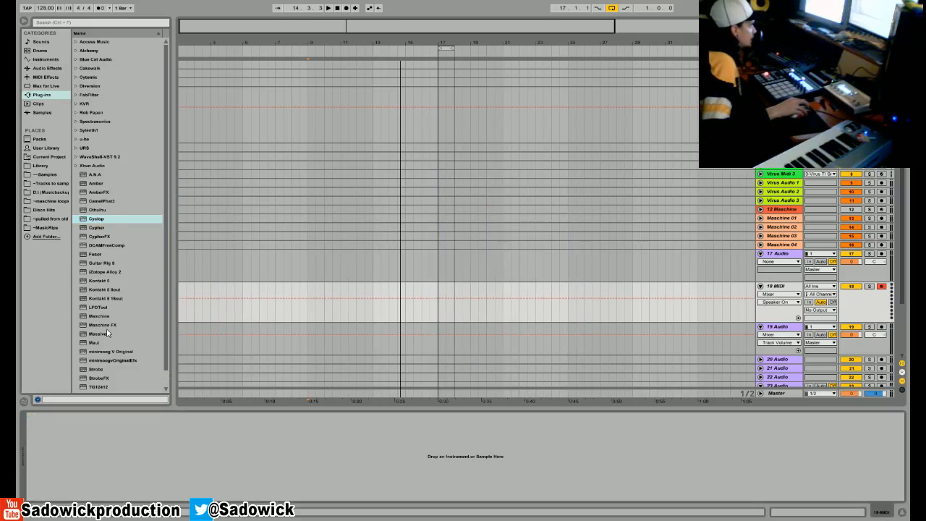
- Load Sylenth1 onto the empty MIDI track 18 and start from its Init preset
drag(163, 216, 178, 151)
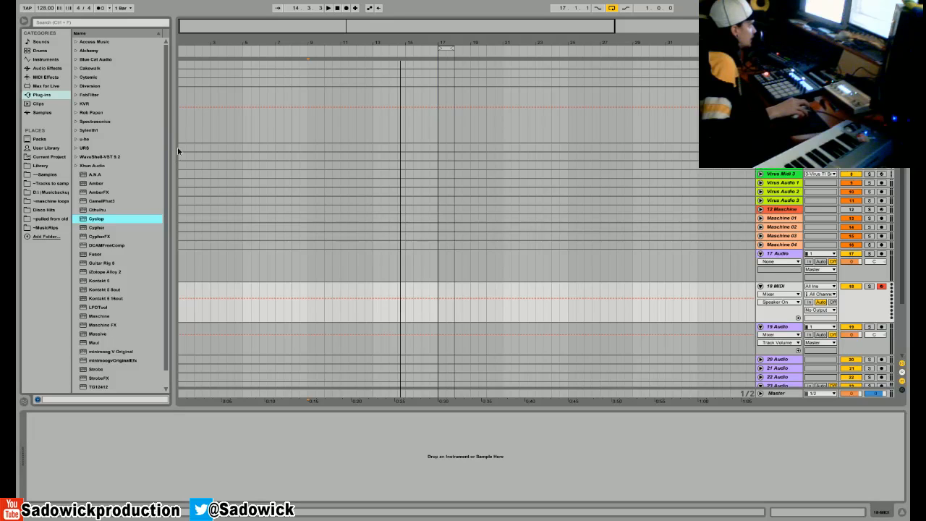
click(74, 134)
drag(104, 138, 116, 447)
click(298, 282)
click(306, 396)
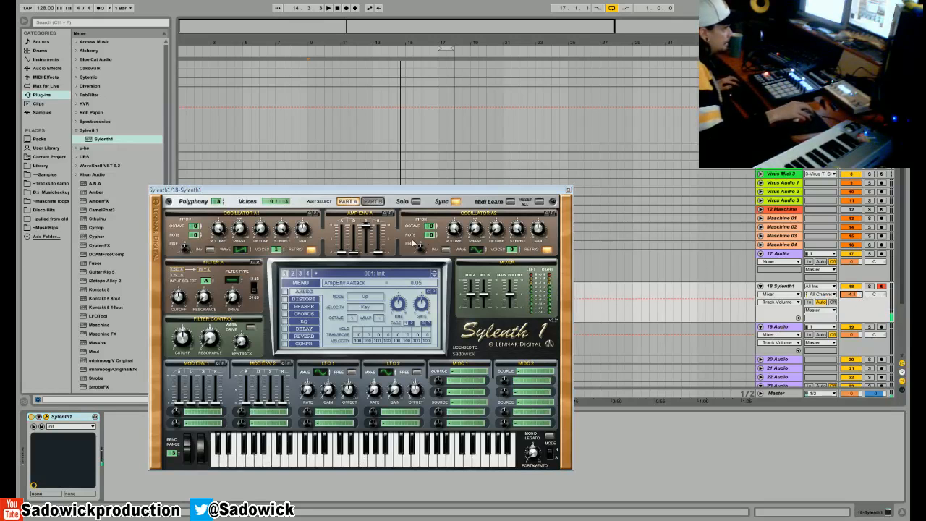
- Route LFO 1 to Pitch A with an amount of about 1.81 and close the Sylenth1 window
click(322, 412)
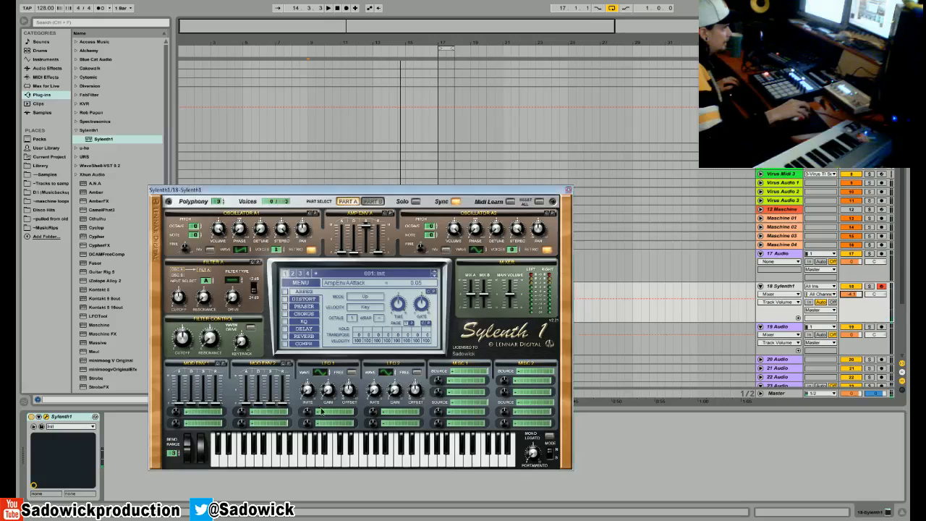
click(336, 337)
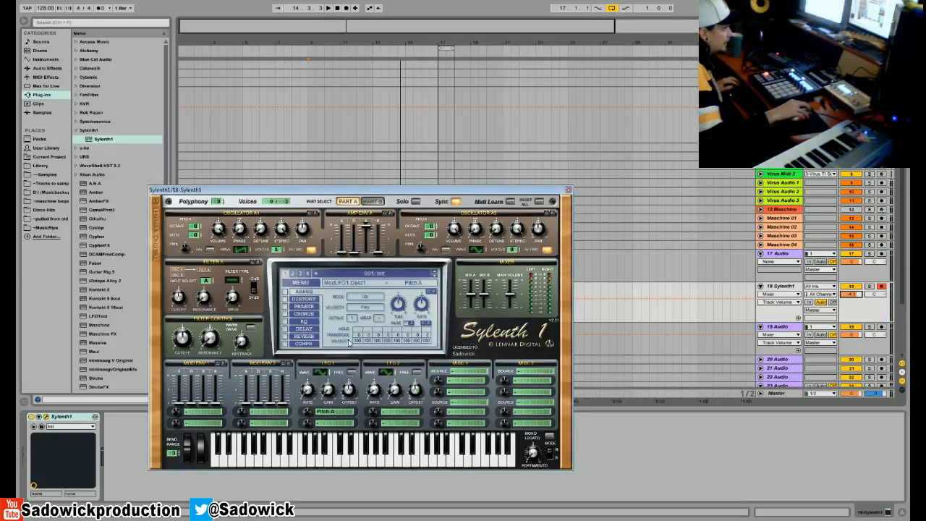
drag(307, 389, 308, 427)
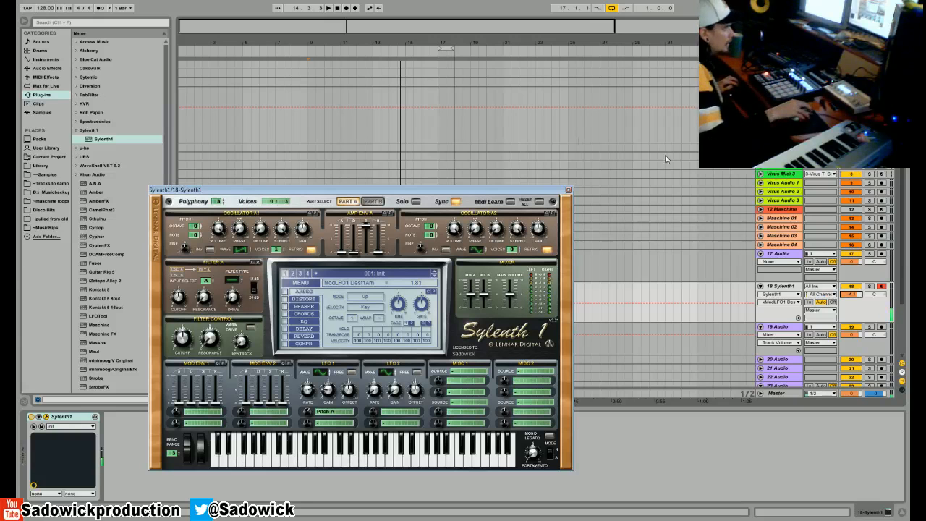
click(568, 190)
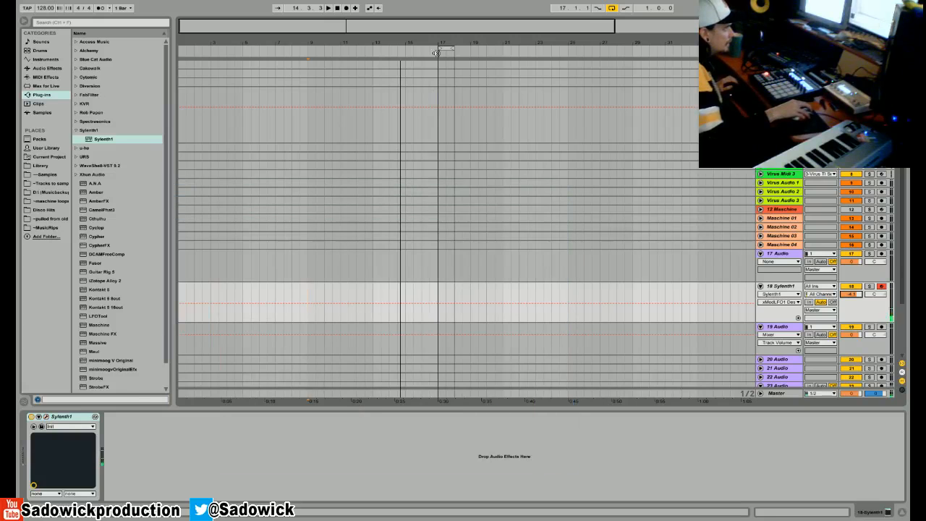
- Insert a short MIDI clip at bar 17 on the Sylenth1 track and draw an E3 note nearly a sixteenth long
drag(443, 44, 438, 268)
click(424, 297)
right_click(426, 293)
click(454, 334)
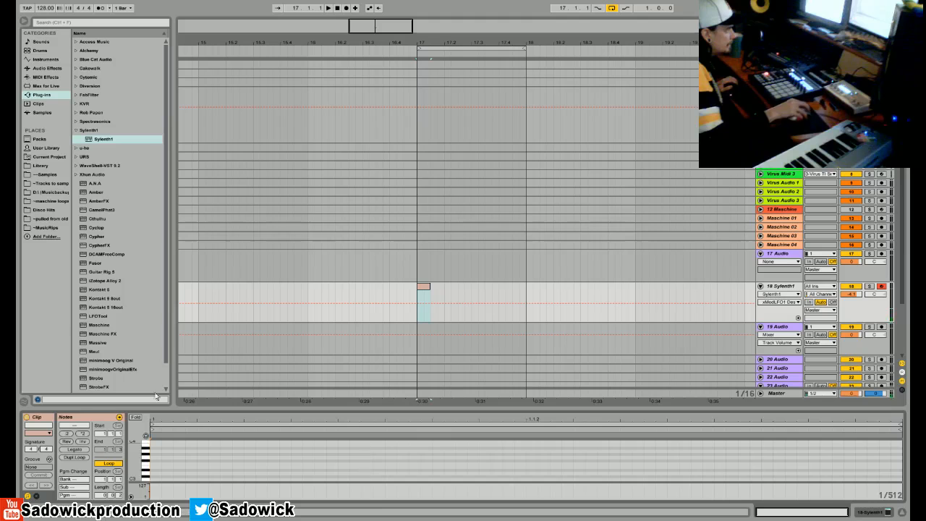
double_click(154, 464)
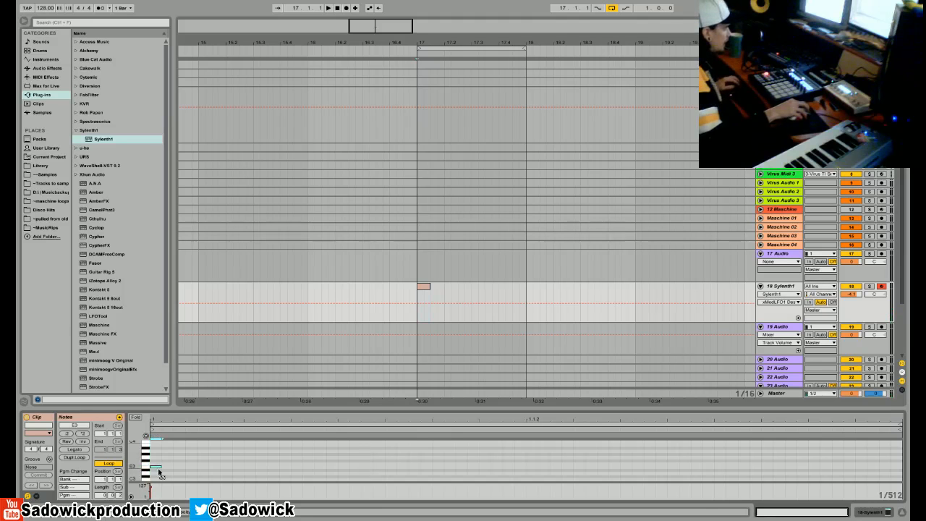
drag(160, 467, 514, 444)
- Duplicate the clip with its trailing gap repeatedly up to bar 19 and extend the playing loop to two bars
drag(436, 297, 422, 307)
click(419, 309)
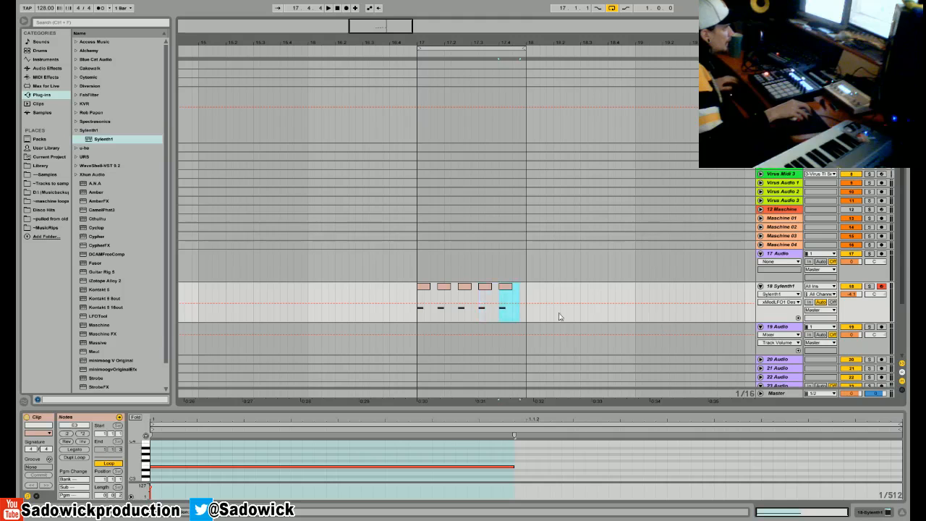
click(428, 290)
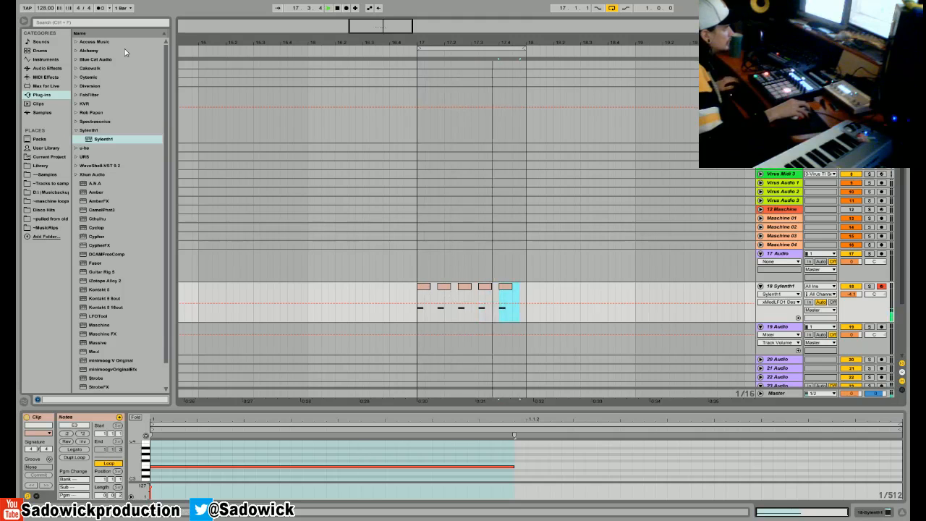
drag(520, 300, 506, 300)
key(ctrl+d)
key(ctrl+d)
key(ctrl+d)
key(ctrl+d)
key(ctrl+d)
key(ctrl+d)
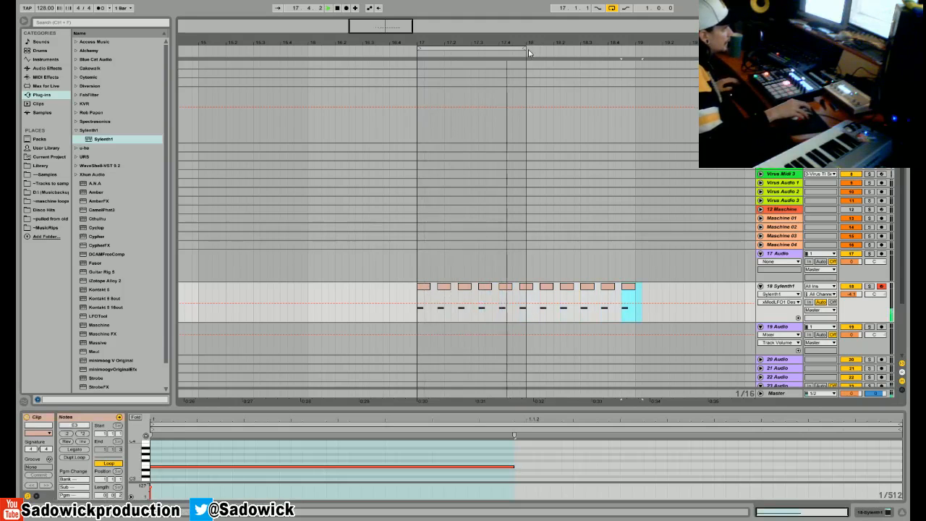
drag(524, 46, 635, 45)
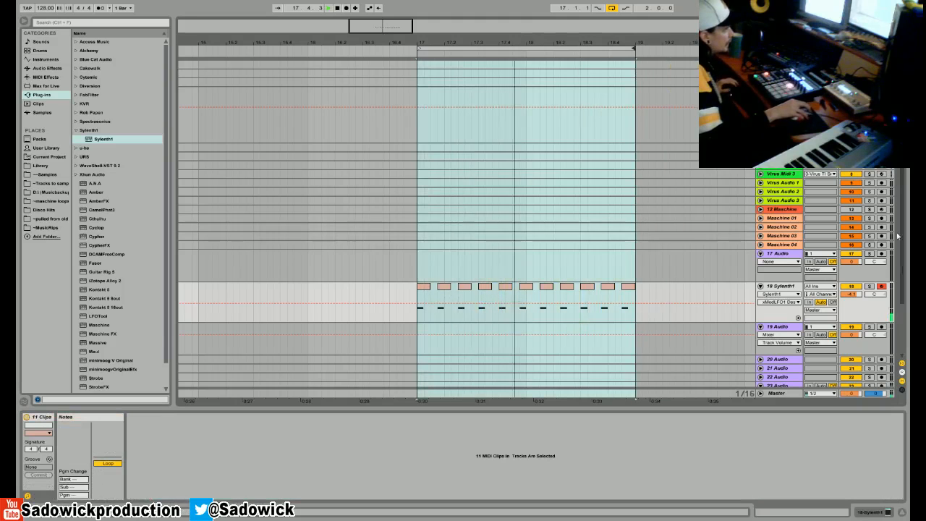
- Reopen Sylenth1, adjust its amp envelope A, and set polyphony to 1 and oscillator A1 to 2 voices
key(shift+Tab)
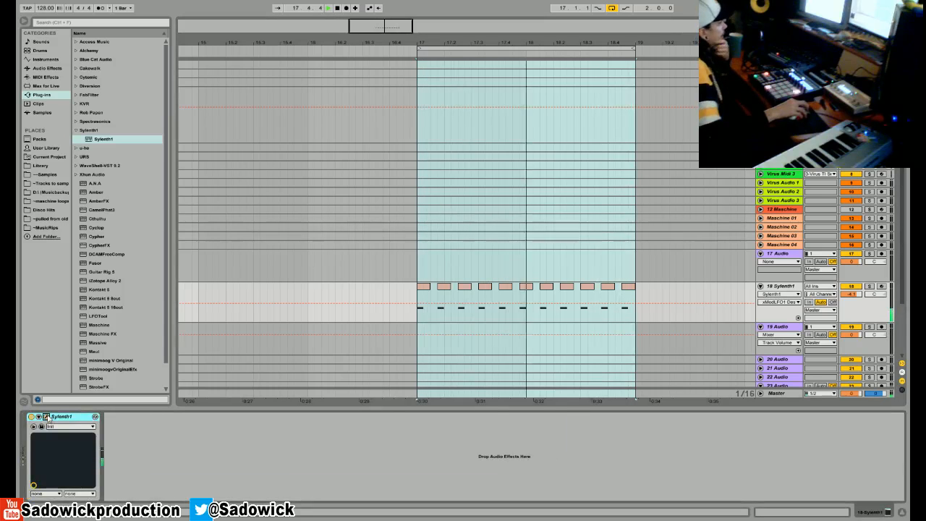
click(95, 417)
drag(378, 252, 377, 235)
drag(214, 203, 219, 218)
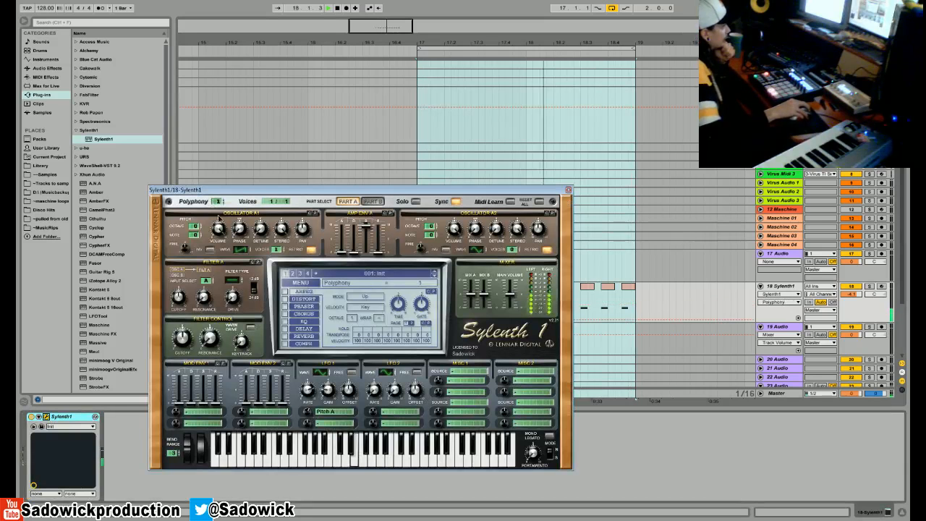
drag(276, 250, 277, 258)
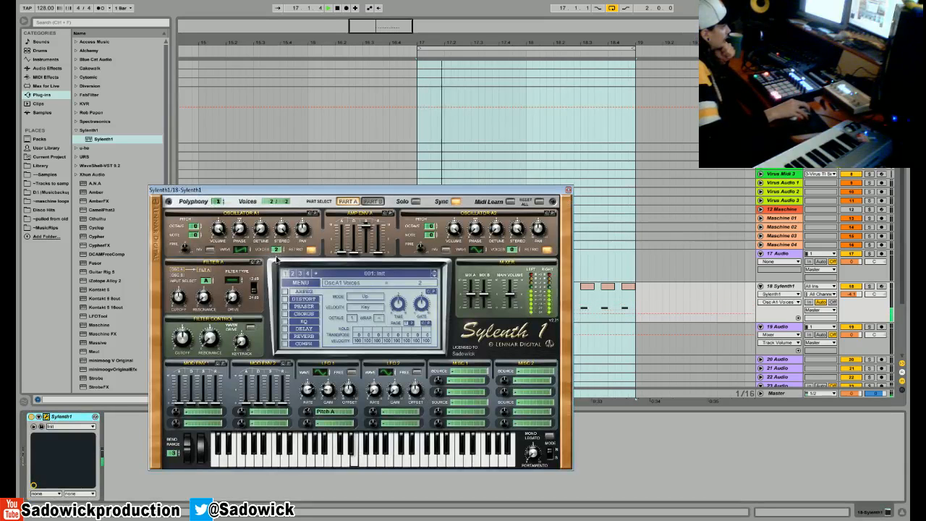
- Route Mod Env 2 to Cutoff A, shape its envelope stages, and set the filter control cutoff to about 343 Hz
click(249, 411)
click(267, 304)
click(246, 406)
click(229, 291)
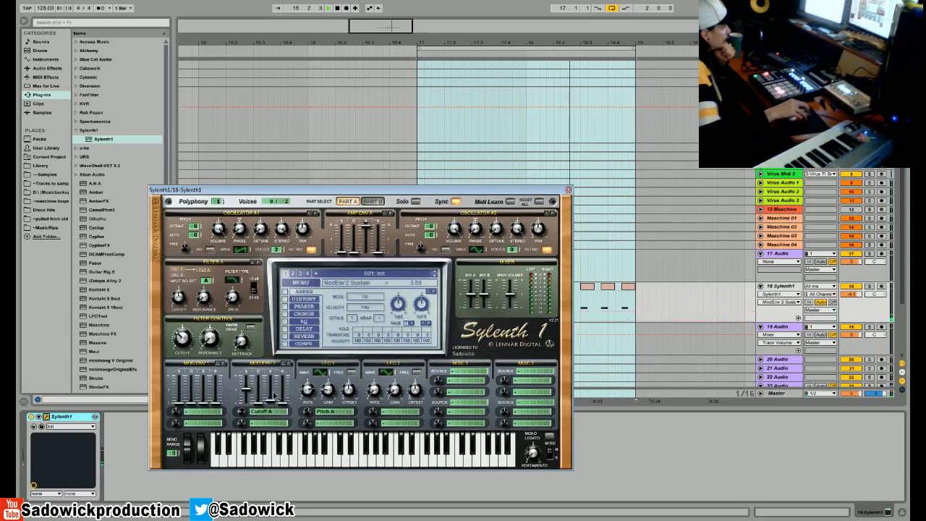
drag(279, 399, 279, 373)
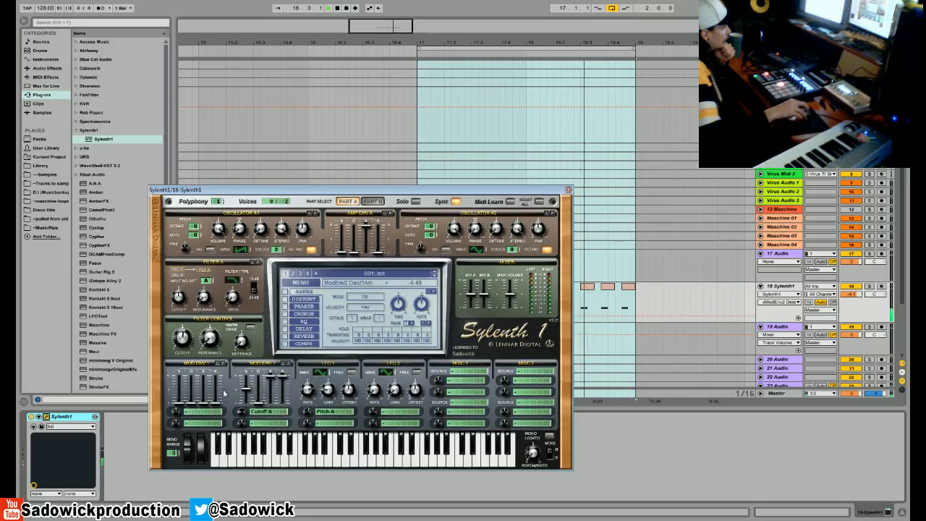
- Assign Mod Env 2's second destination to Pitch A with an amount of about -3.90
click(268, 428)
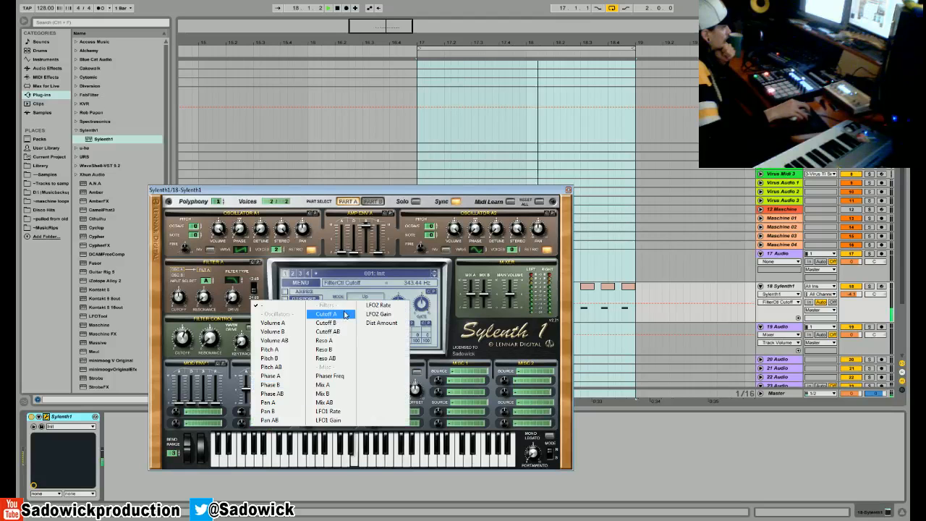
click(268, 350)
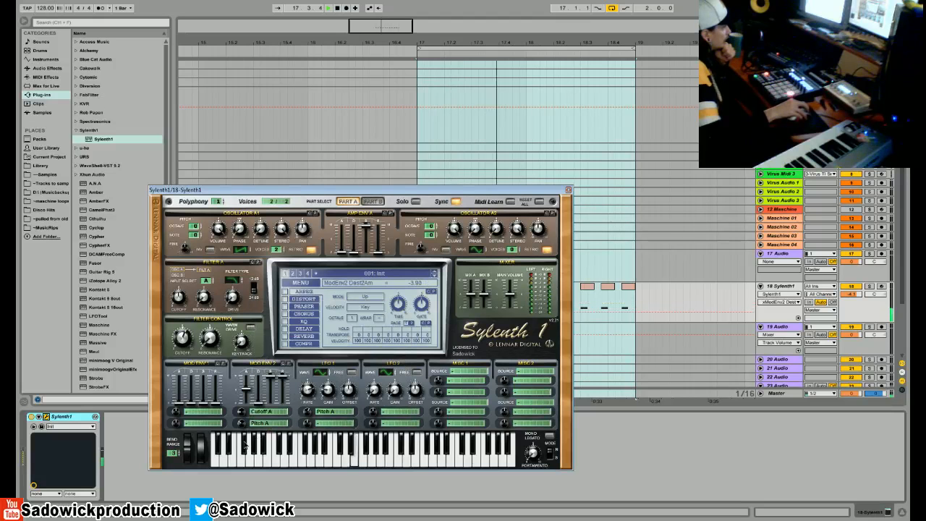
drag(244, 412, 245, 407)
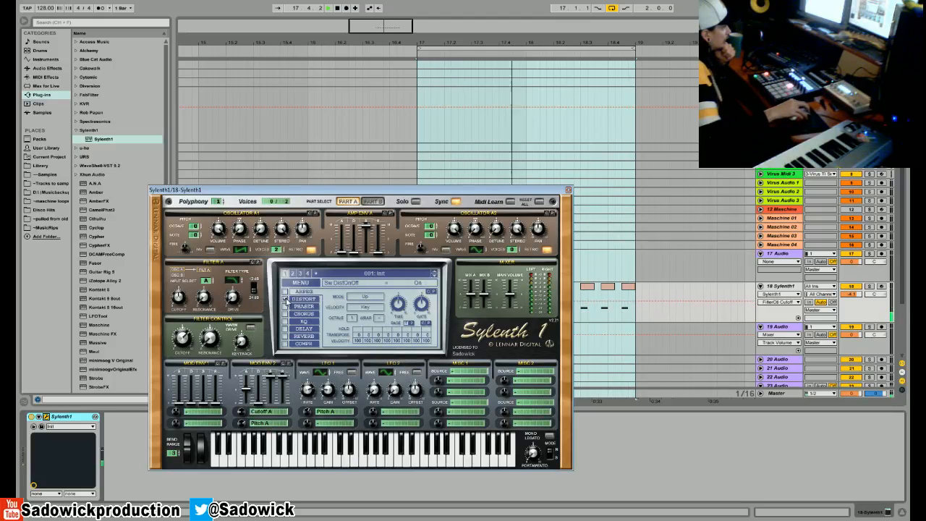
- Turn on distortion, try the Decimate type, and switch it to BitCrush with an amount of about 6.81
click(303, 299)
click(375, 302)
click(384, 343)
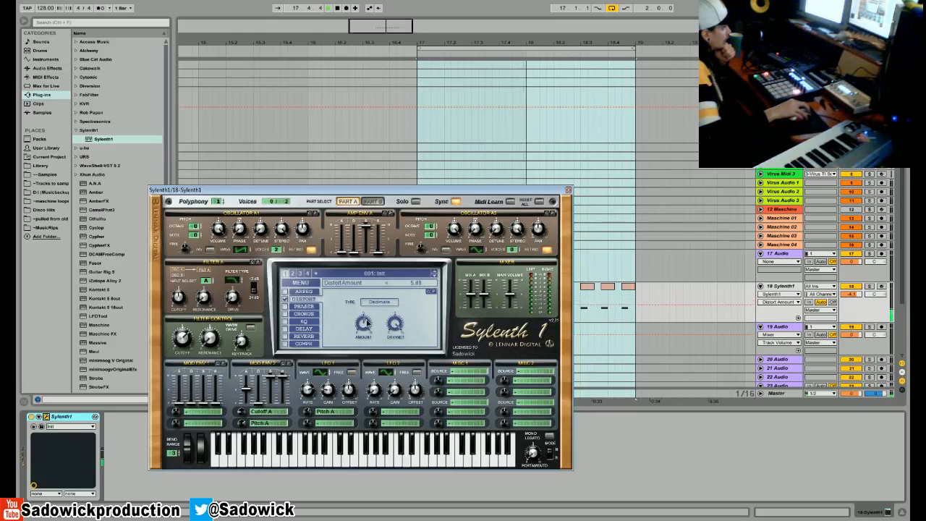
click(379, 302)
click(384, 351)
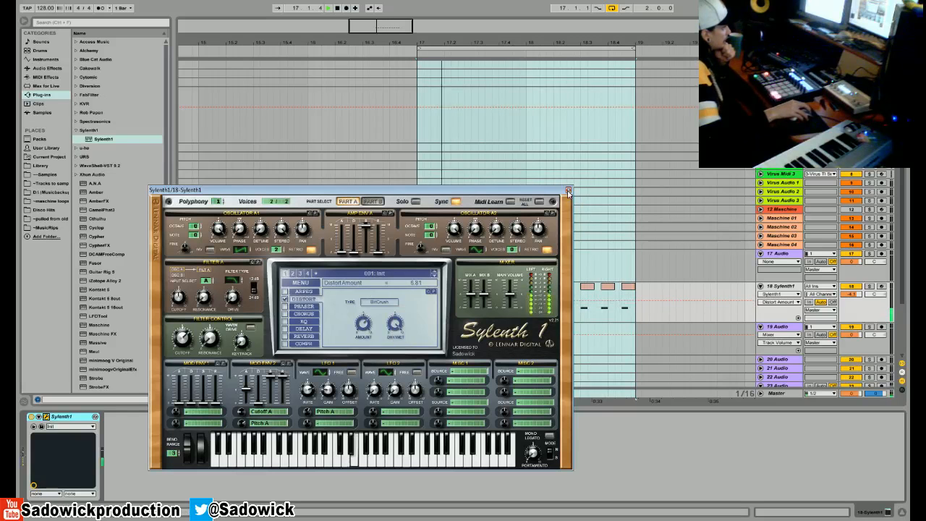
- Set amp envelope A's release to 0.00 and close the Sylenth1 window
drag(378, 258, 435, 410)
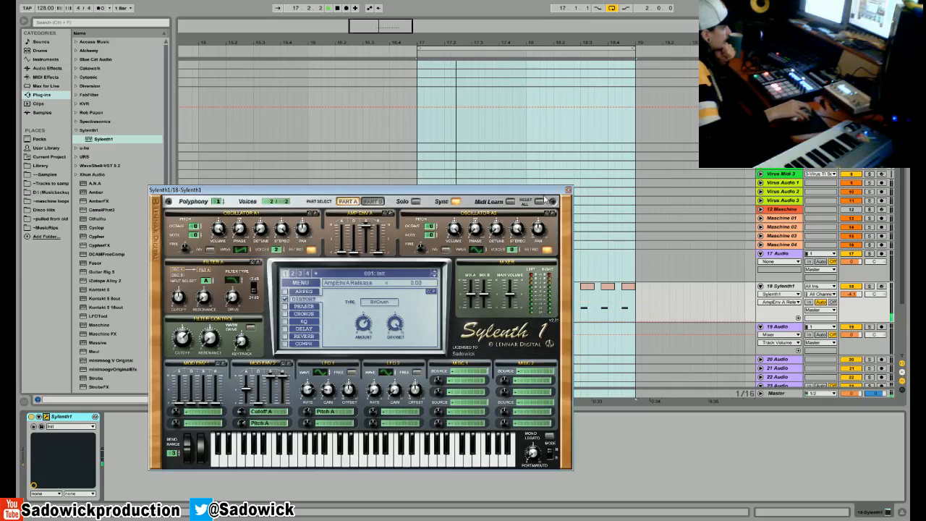
click(568, 191)
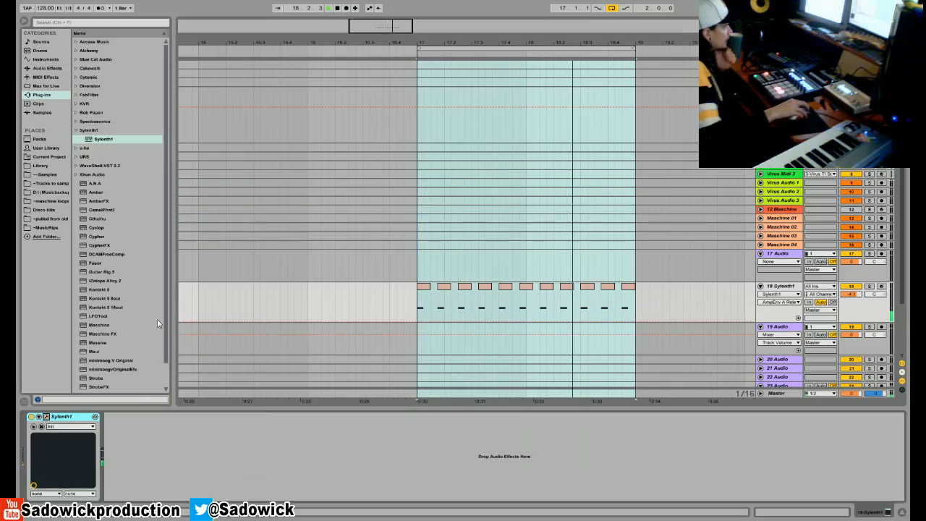
- Add Reverb after Sylenth1 and insert Ping Pong Delay before it, using Time mode and a dry/wet of about 38%
click(47, 68)
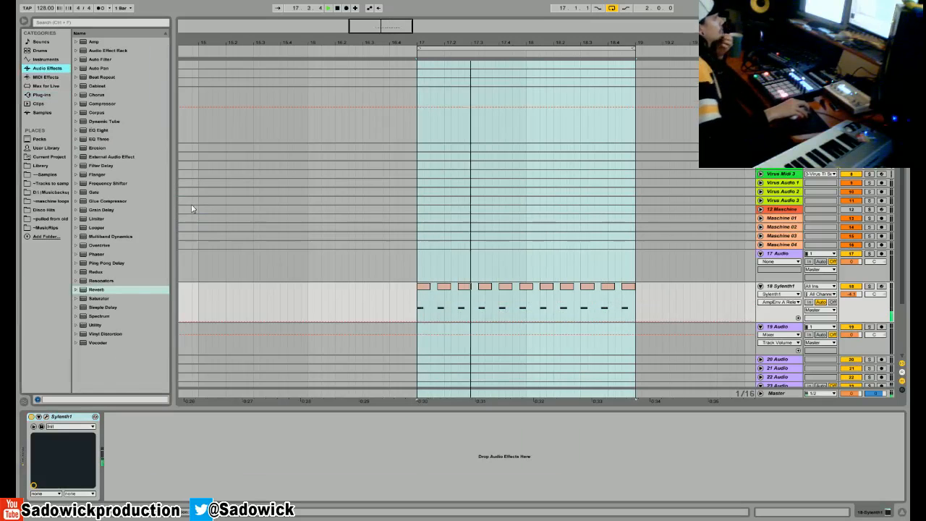
drag(102, 289, 194, 454)
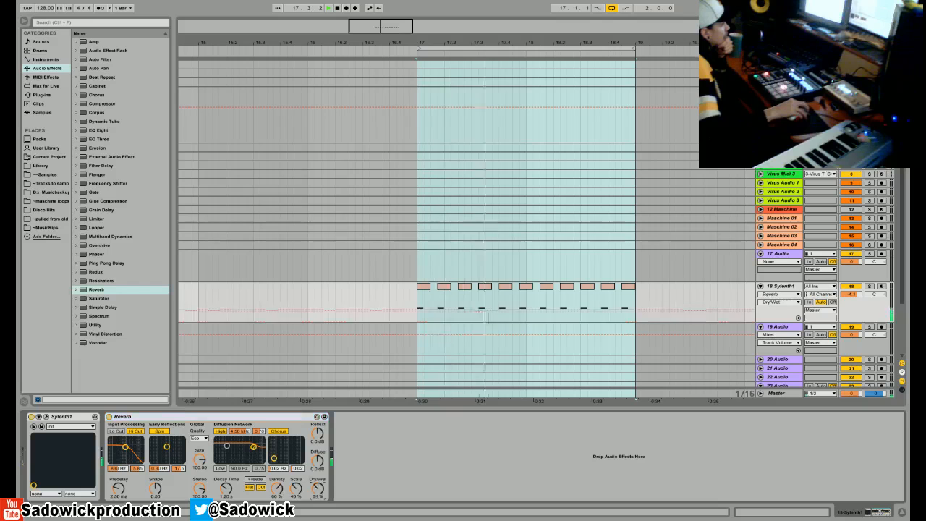
drag(107, 262, 105, 452)
drag(143, 489, 136, 471)
click(114, 471)
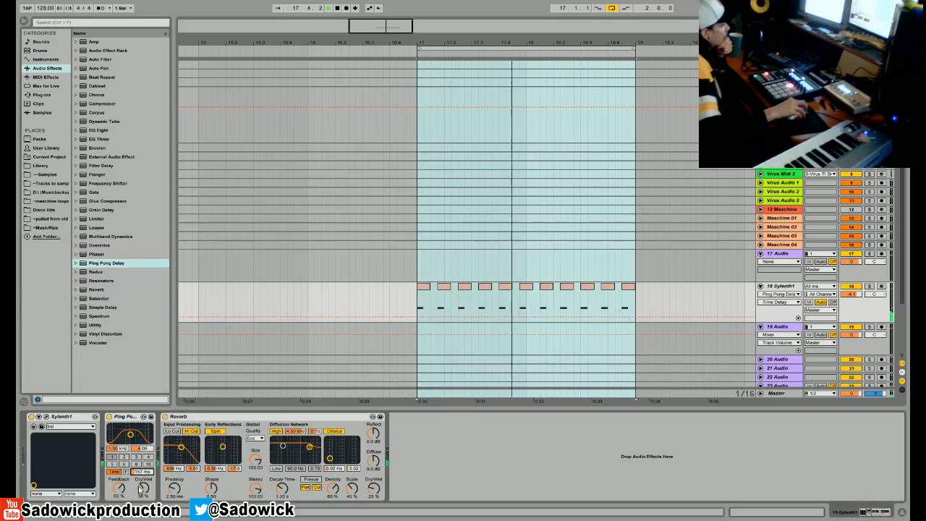
- Try different release settings on amp envelope A in Sylenth1, return it to 0.00, and close the window
click(46, 417)
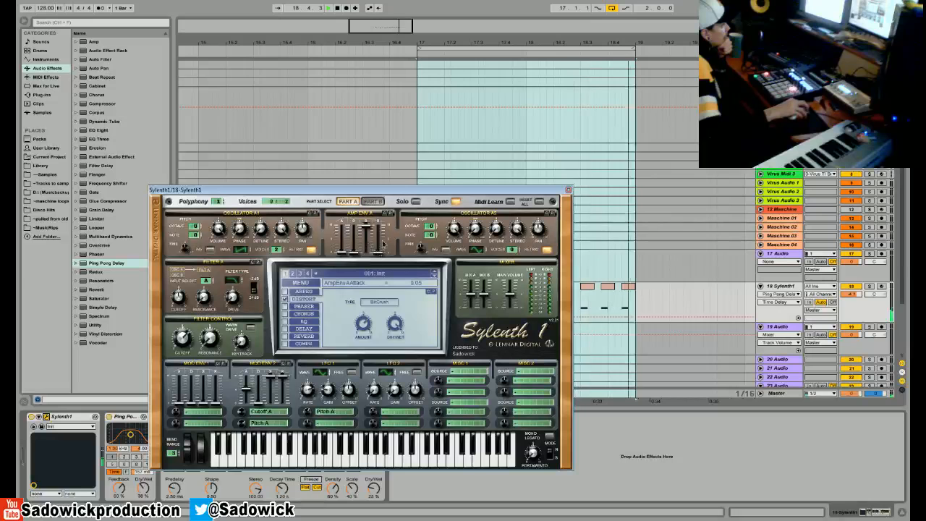
drag(379, 255, 408, 323)
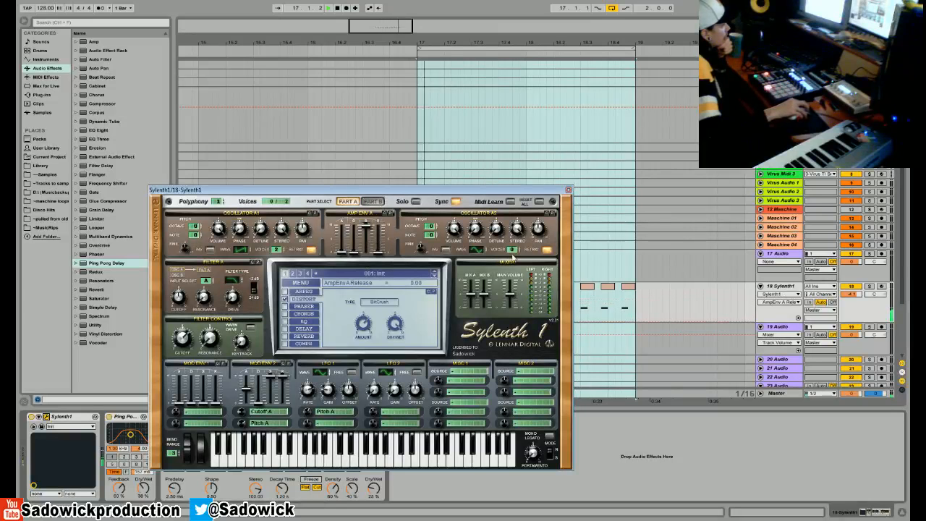
click(567, 191)
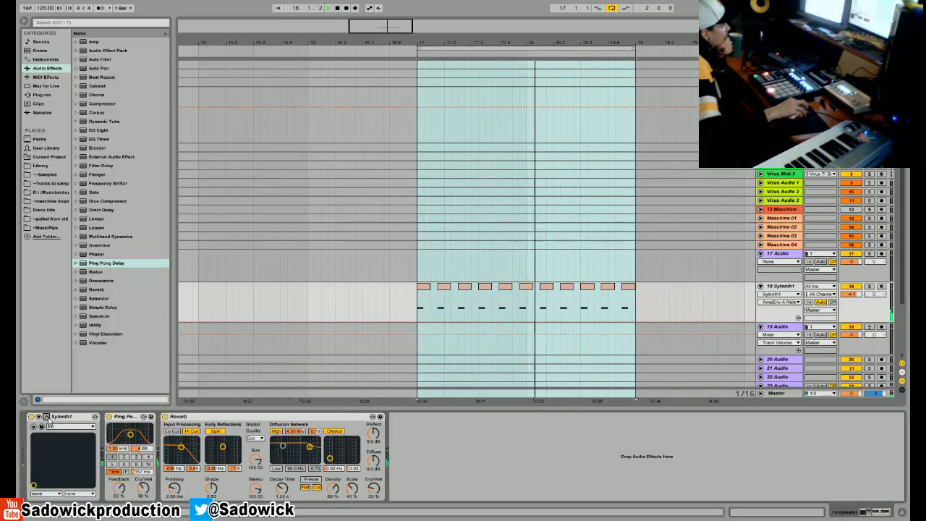
- Expose amp envelope A's release as a configured parameter on the Sylenth1 device, close the plug-in window, and test its slider
click(45, 417)
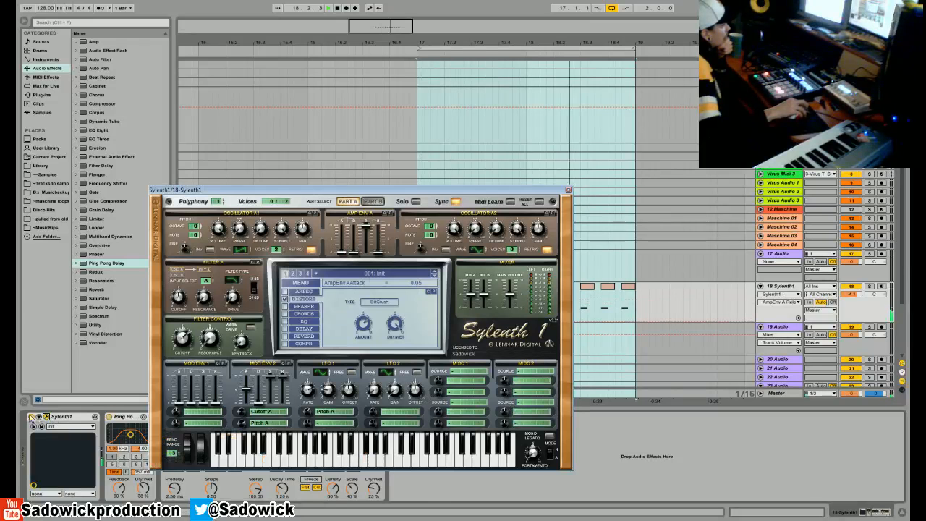
click(378, 252)
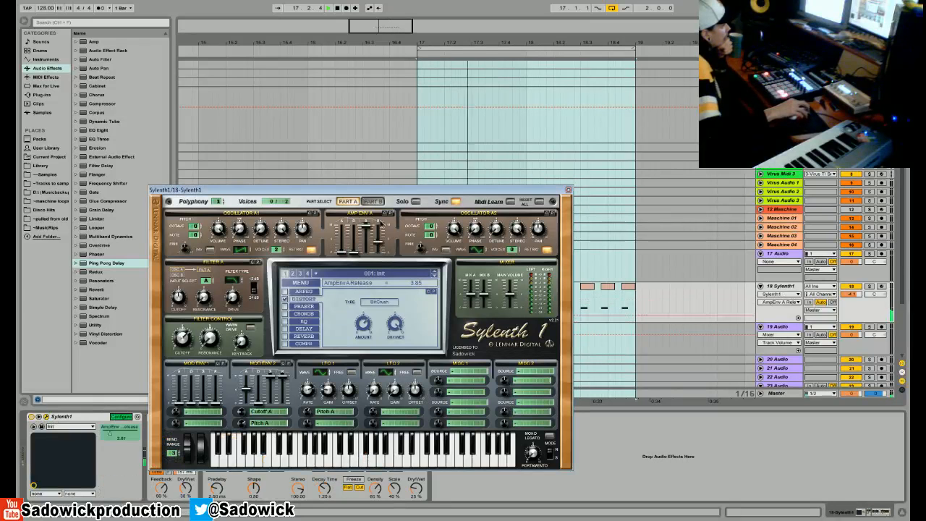
click(121, 417)
click(568, 190)
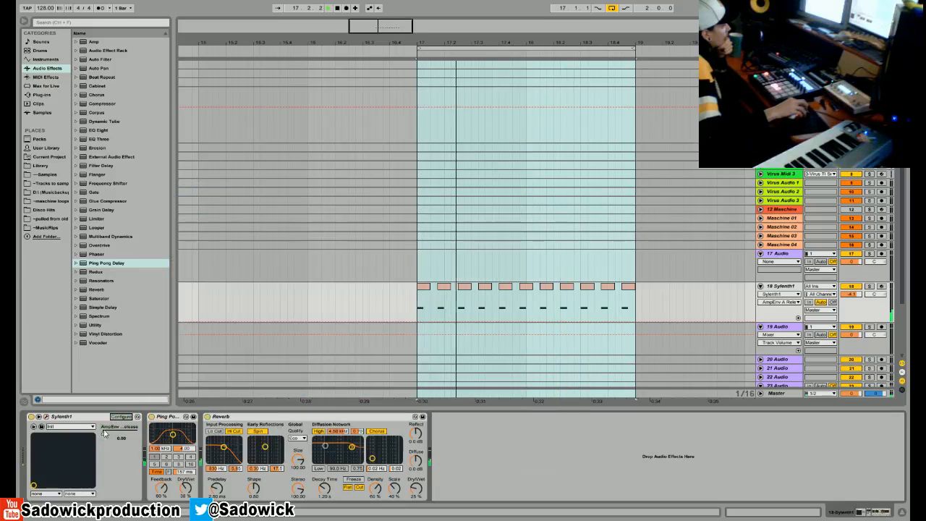
mouse_move(102, 433)
mouse_down()
mouse_move(128, 432)
mouse_move(102, 433)
mouse_up()
- Lower Ping Pong Delay's dry/wet and add a Compressor after Reverb
drag(186, 487, 185, 493)
drag(104, 104, 456, 428)
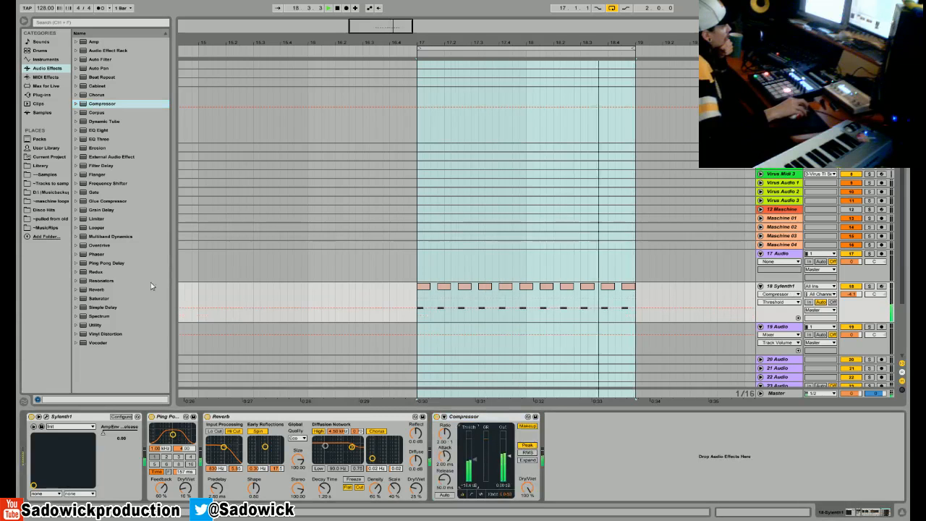
- Add EQ Eight after the Compressor, cut the lows with band 1, and boost about 2.85 dB at 9.49 kHz
drag(102, 133, 616, 470)
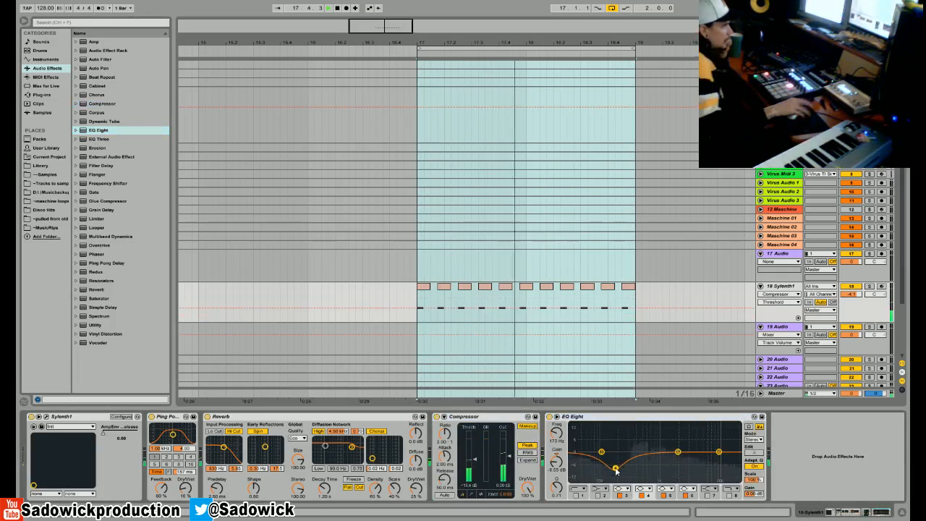
drag(601, 452, 695, 432)
click(576, 495)
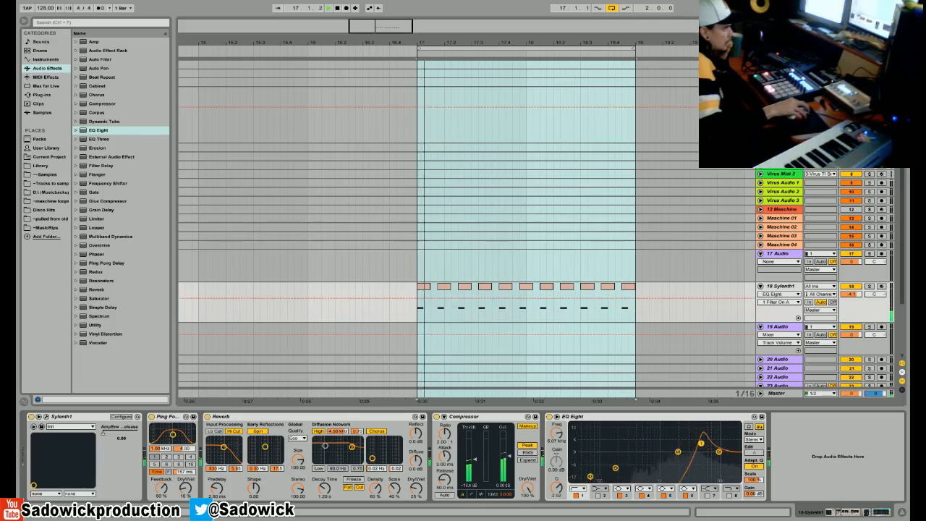
drag(718, 459, 718, 448)
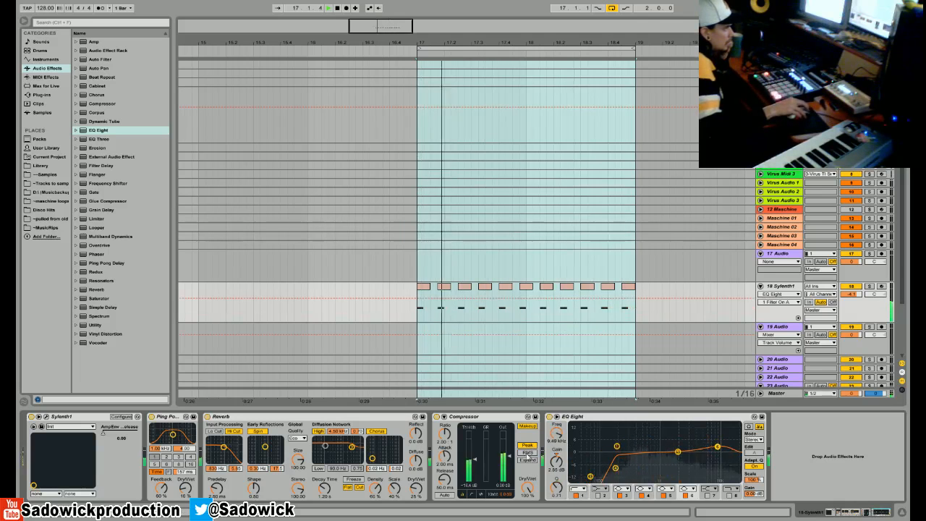
- Lower the Compressor's threshold, set its ratio to about 2.63:1, and switch its display to the activity view
drag(475, 460, 476, 462)
drag(445, 434, 444, 391)
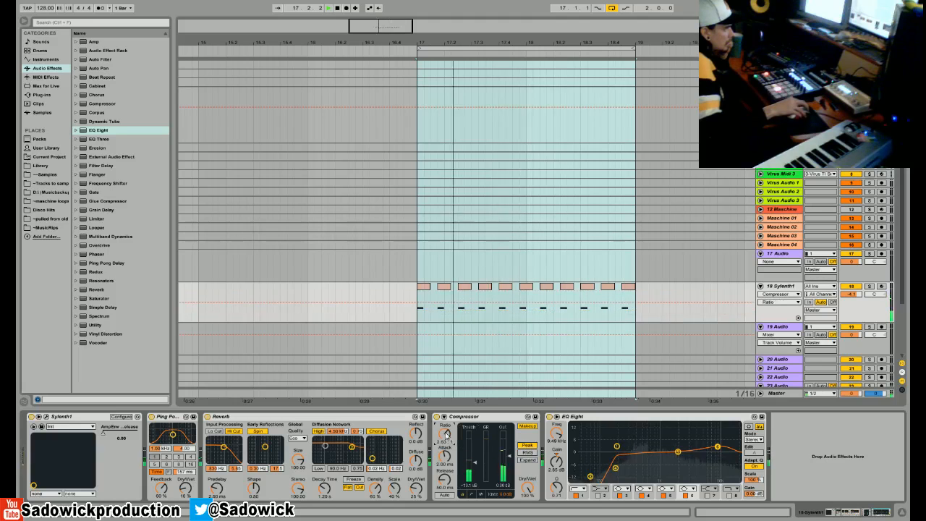
click(475, 465)
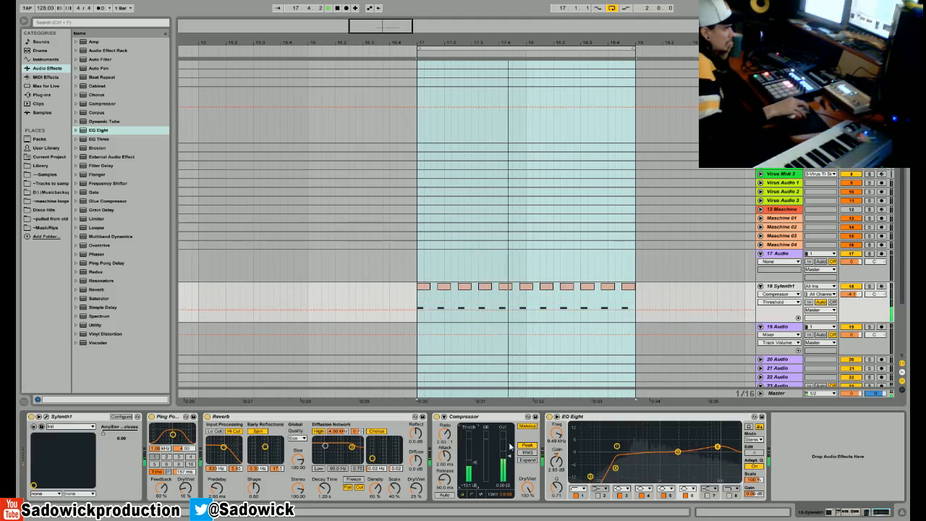
click(481, 495)
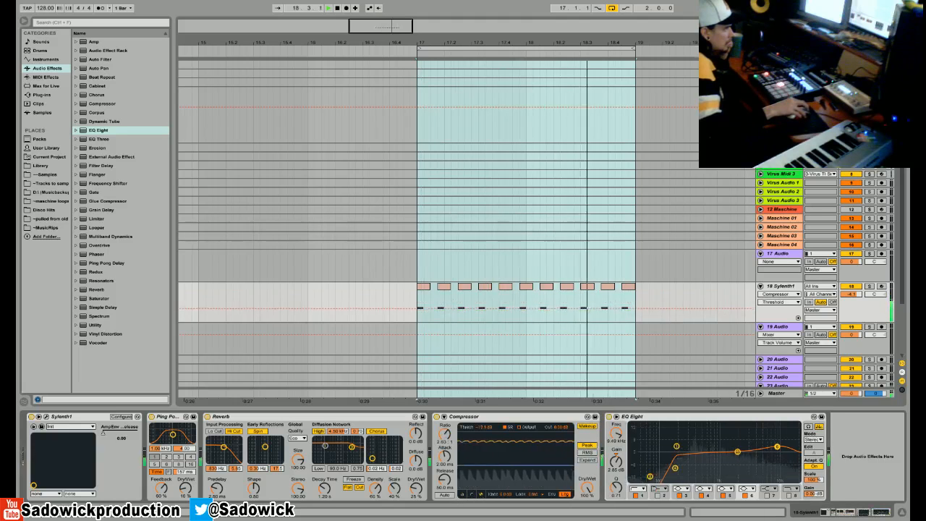
- Set Ping Pong Delay's dry/wet to 21%, turn off Reverb's Spin and Cut, fold Reverb, and test the Sylenth1 release slider
drag(186, 488, 186, 445)
click(359, 487)
click(257, 431)
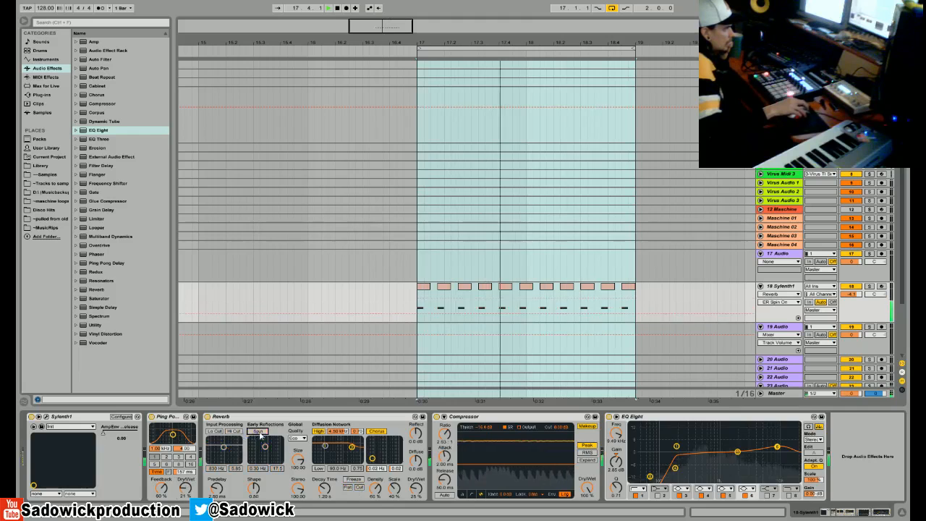
double_click(222, 417)
drag(186, 488, 186, 488)
mouse_move(104, 433)
mouse_down()
mouse_move(138, 432)
mouse_move(103, 433)
mouse_up()
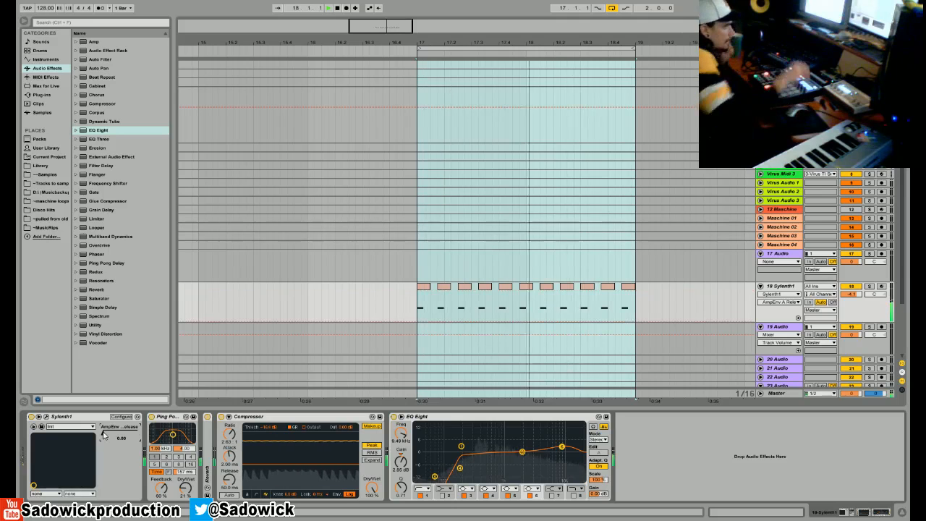
- Open Maschine from track 12, filter the kits by Artist Kit, and load Liebing-Monoloc Kit into Group A
click(778, 209)
click(46, 417)
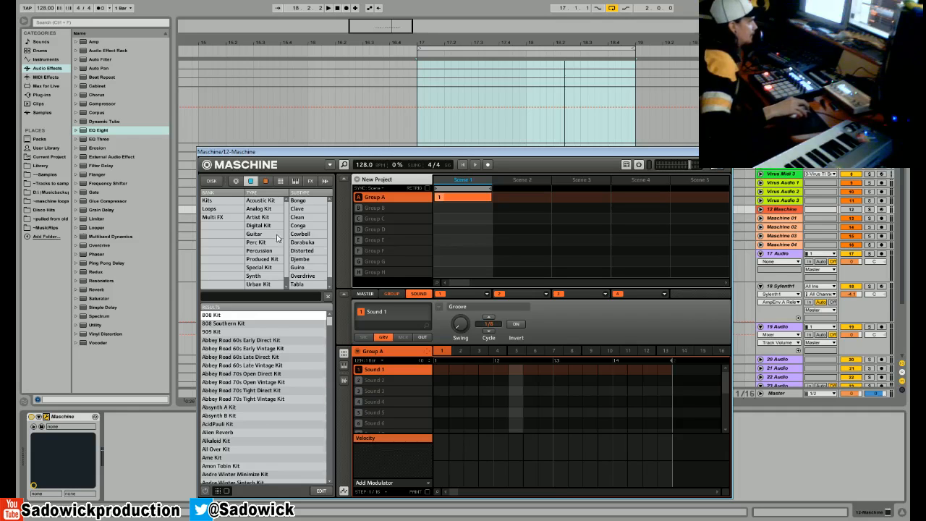
click(256, 217)
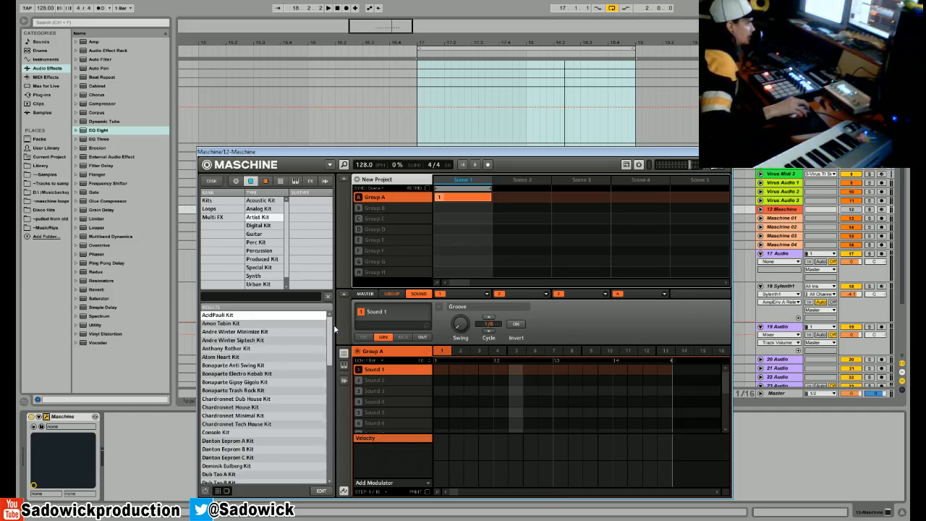
drag(331, 329, 333, 397)
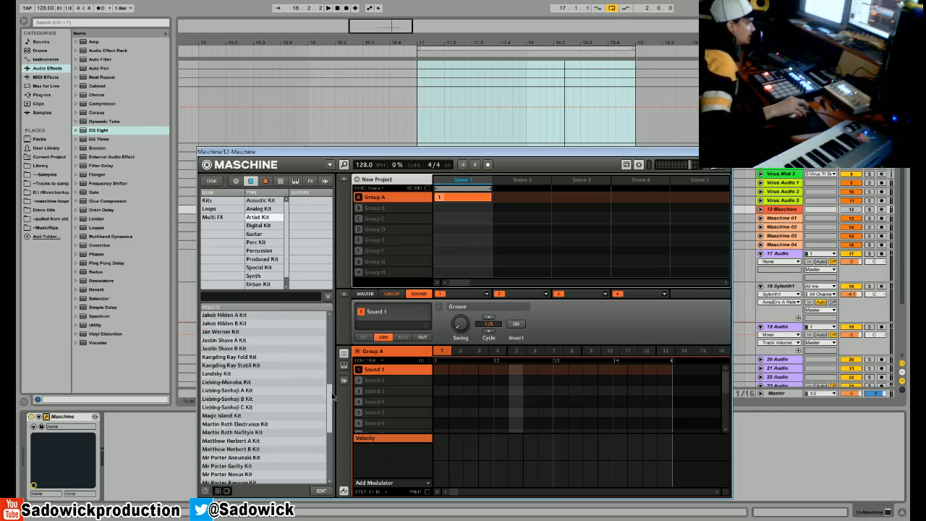
double_click(230, 382)
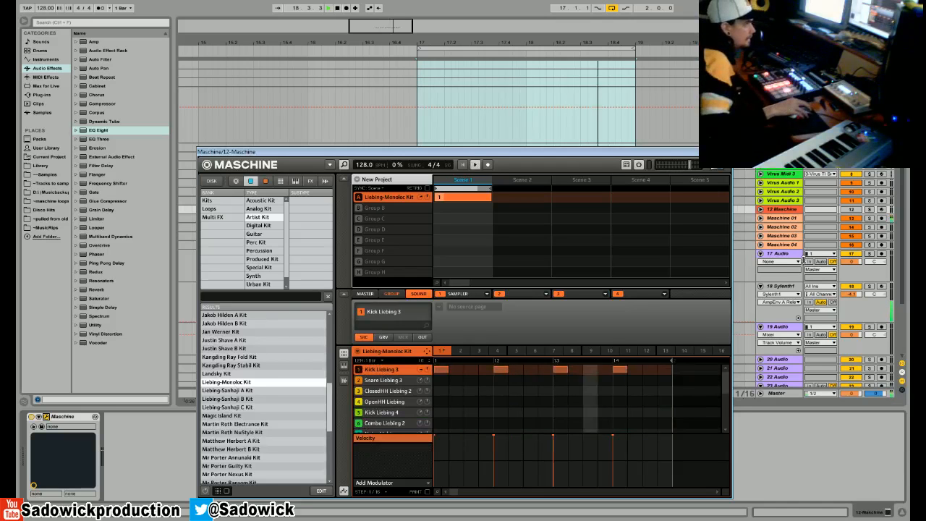
- Unfold the Maschine 01 track, lower its volume to about -4.6 dB, and stop playback
click(760, 218)
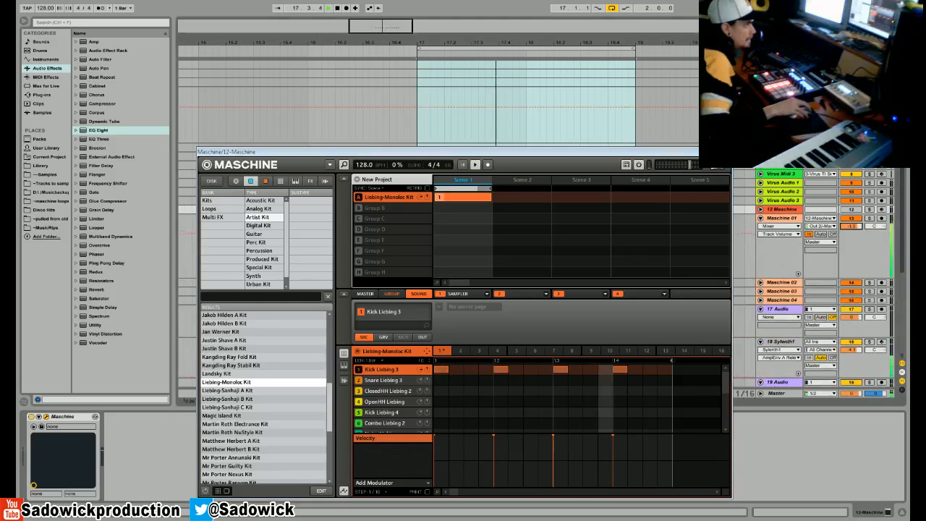
drag(851, 227, 853, 232)
key(space)
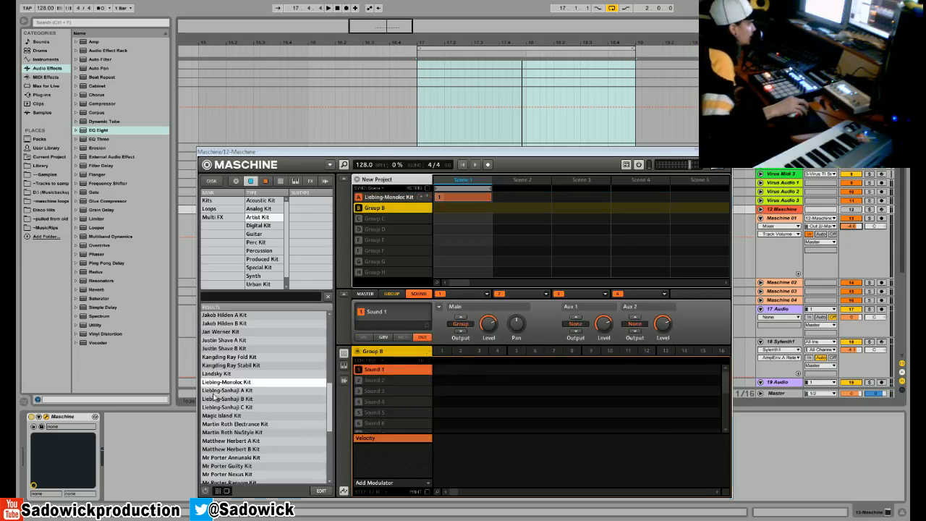
- Load Liebing-Sanhaji A Kit into Maschine's Group B, close the plug-in window, and start playback
double_click(214, 391)
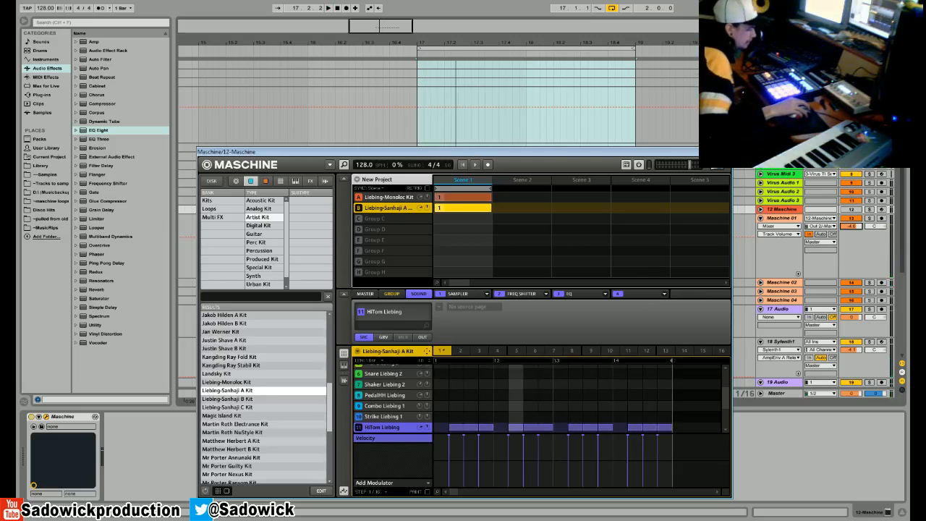
click(726, 152)
key(space)
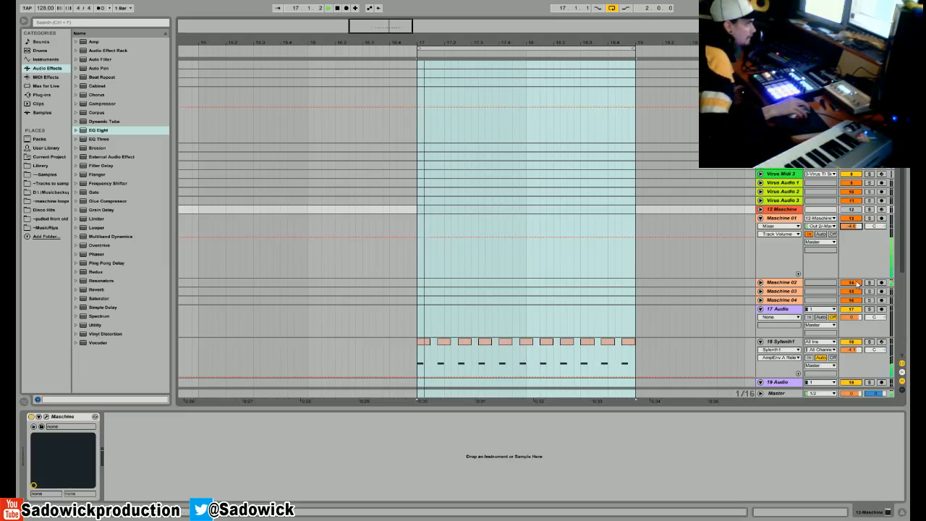
- Unfold the Maschine 02 track, restart playback, and reduce the height of the Maschine 01 track
click(798, 287)
drag(788, 285, 790, 308)
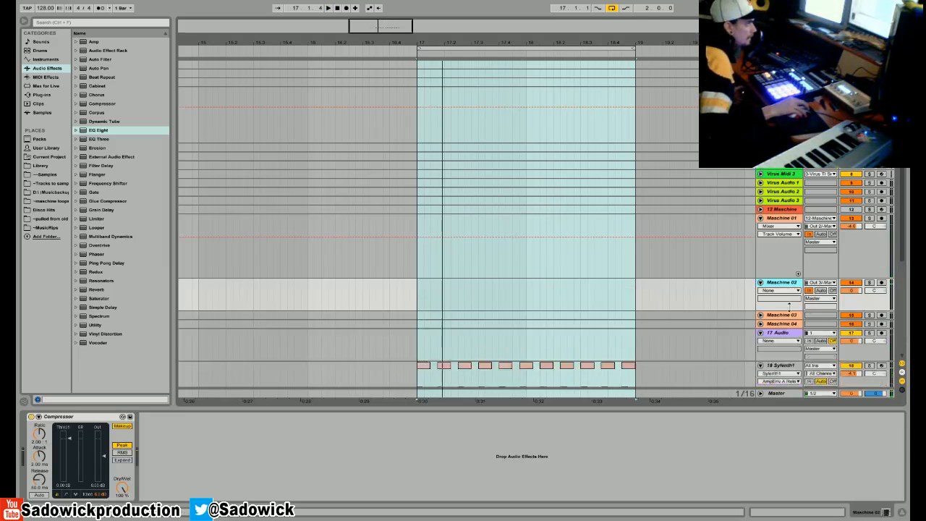
key(space)
drag(867, 259, 868, 236)
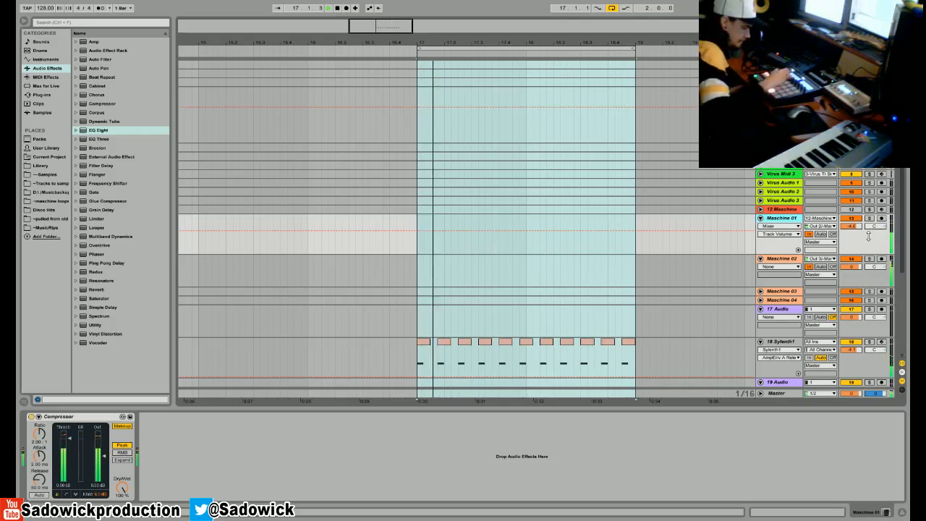
- Sidechain the Compressor on Maschine 02 from Maschine 01, mute the Sylenth1 track, and stop playback
click(855, 279)
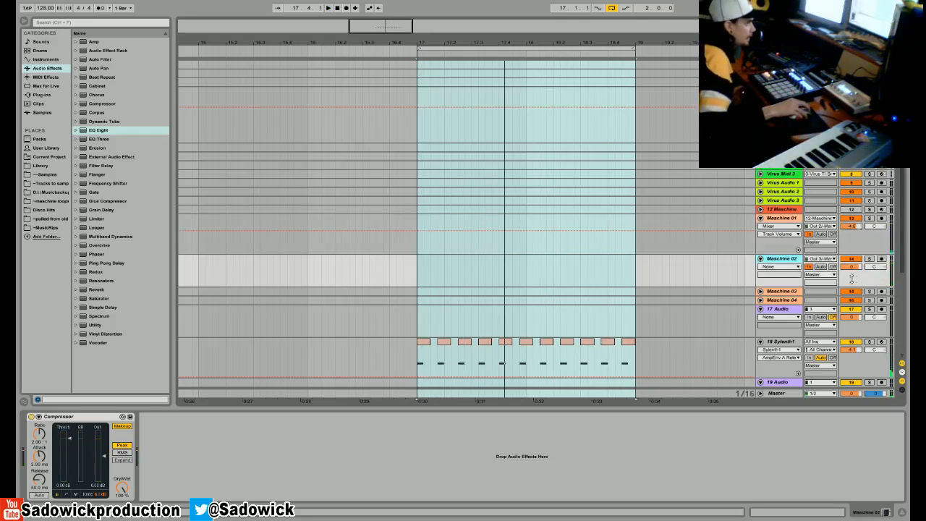
click(38, 416)
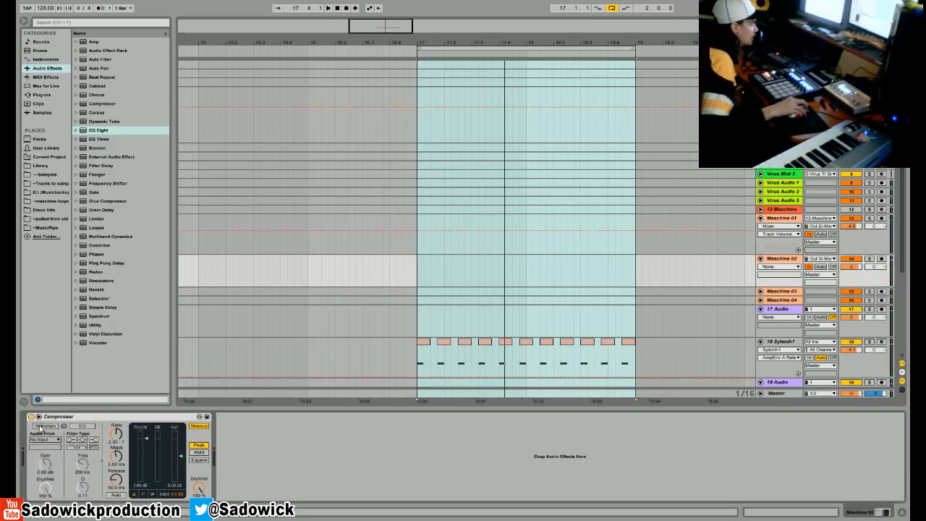
click(45, 439)
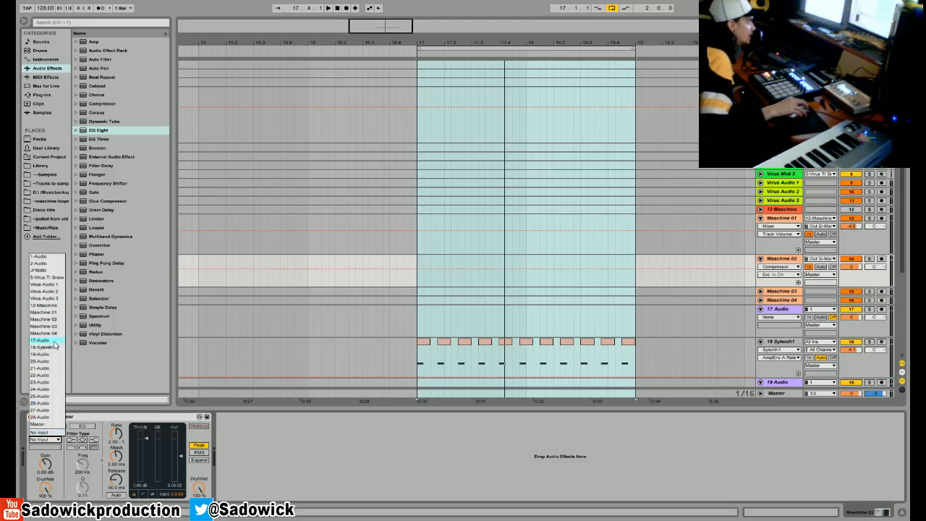
click(44, 311)
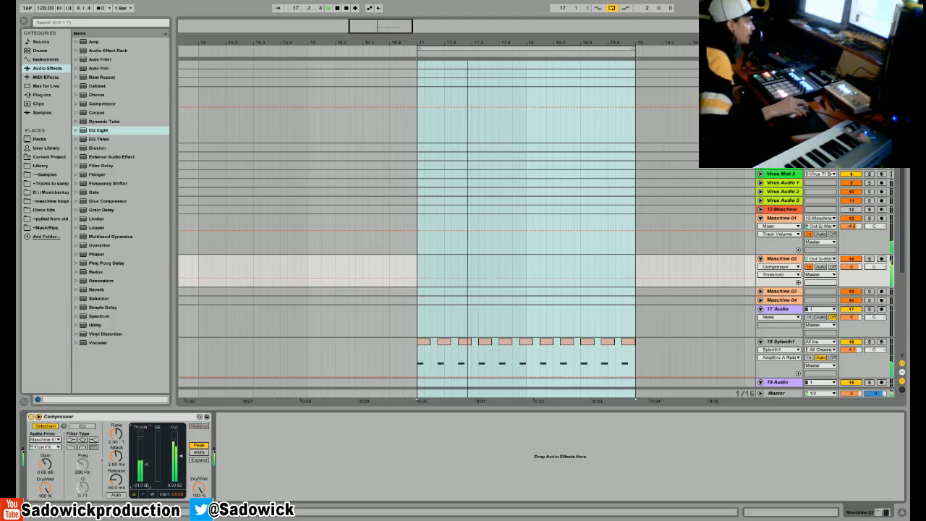
click(850, 342)
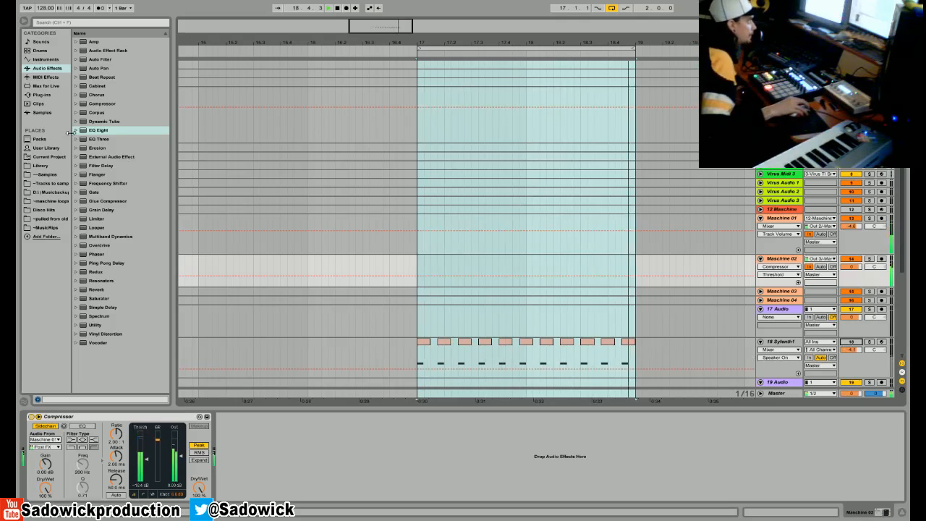
key(space)
- Load Liebing-Sanhaji C Kit into Maschine's Group C and close the plug-in window
click(776, 210)
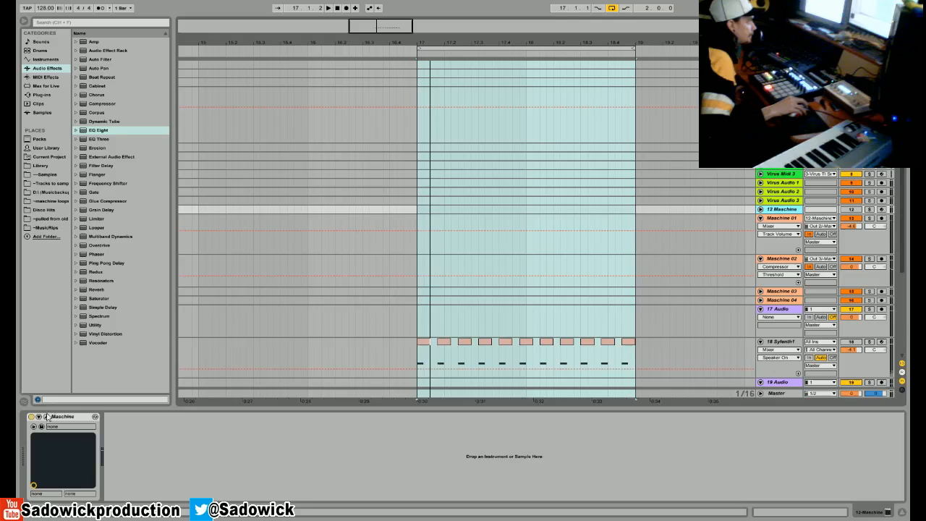
click(46, 417)
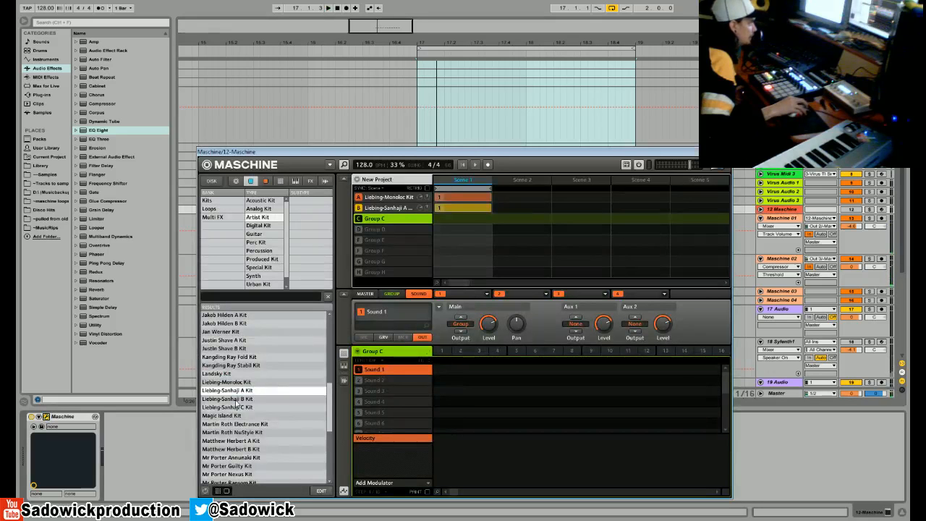
double_click(233, 407)
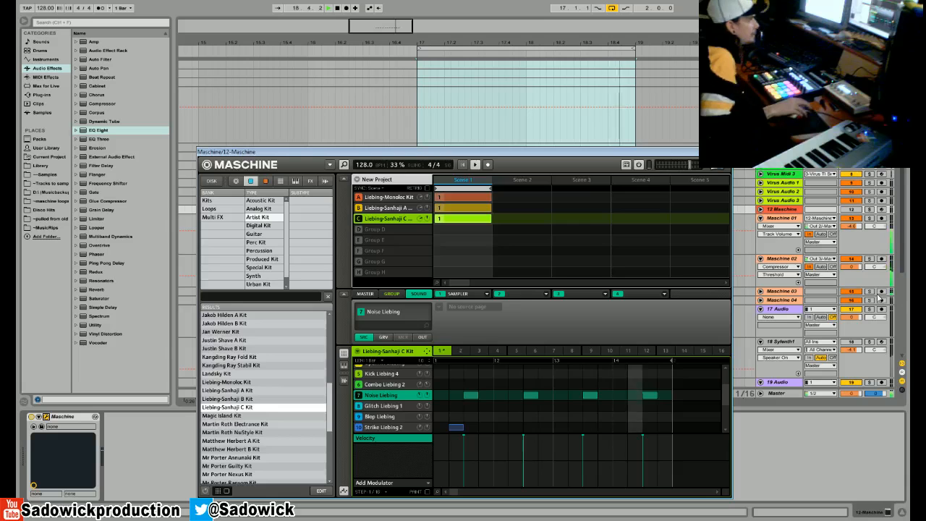
click(725, 152)
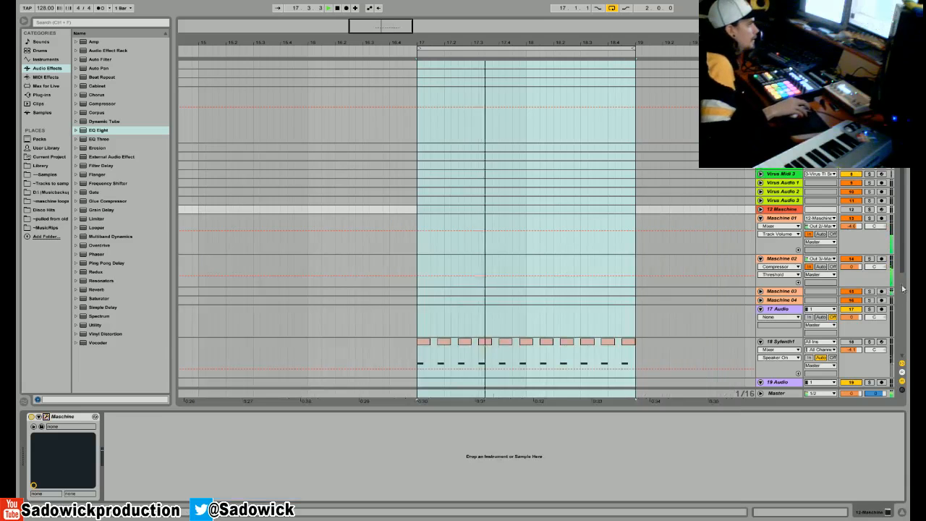
- Paste the Compressor sidechained from Maschine 01 onto the Maschine 03 track, after its existing Compressor
click(858, 274)
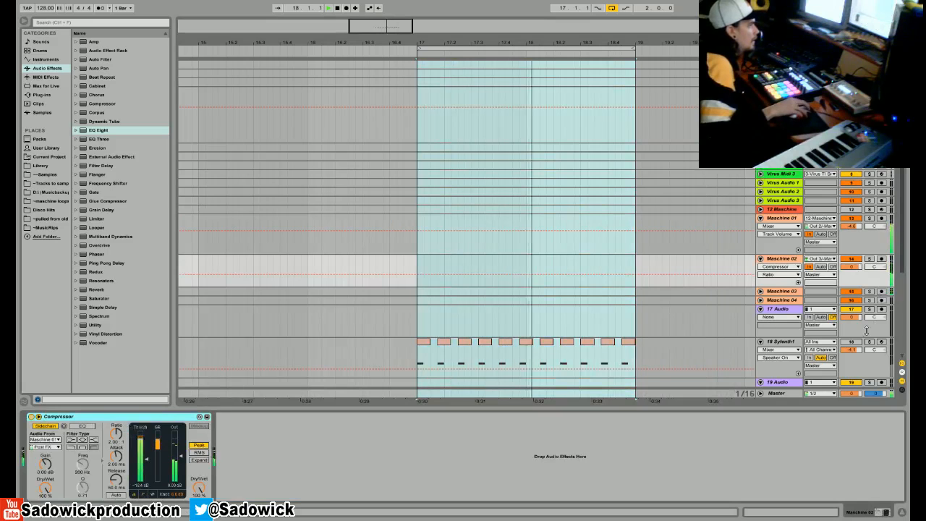
key(Down)
right_click(357, 435)
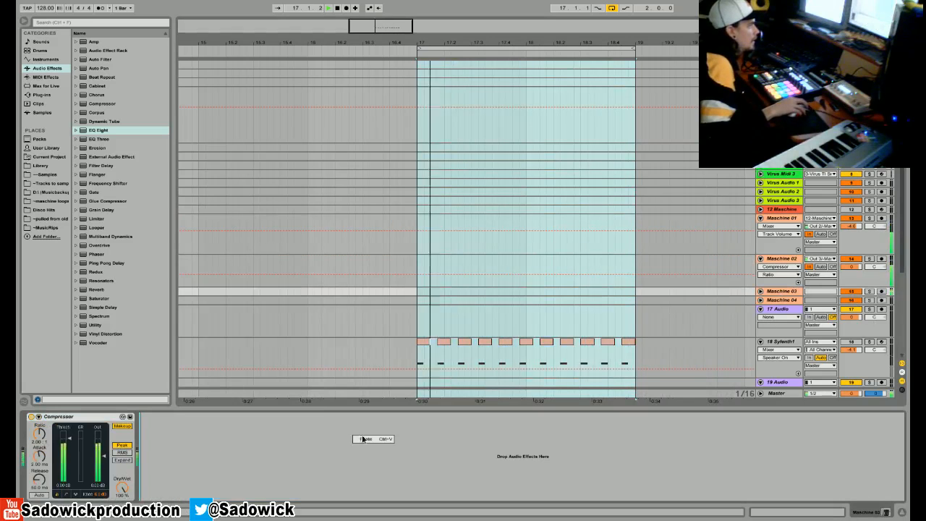
click(366, 440)
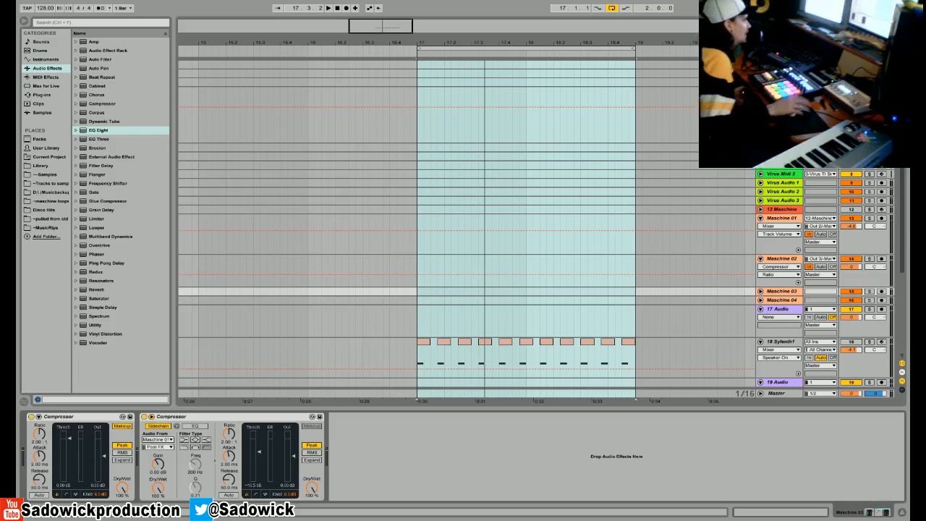
- Mute the Maschine 03 track, reactivate the Sylenth1 track, and start playback
click(419, 320)
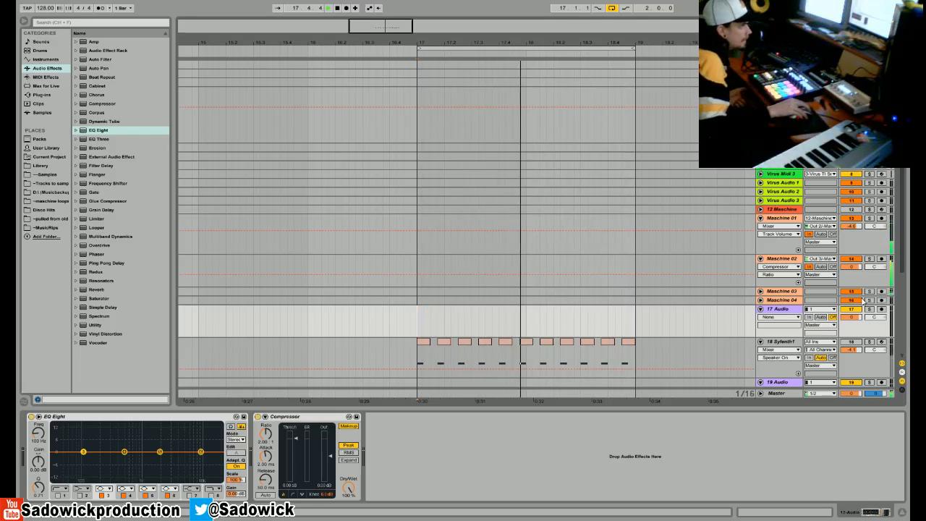
click(854, 293)
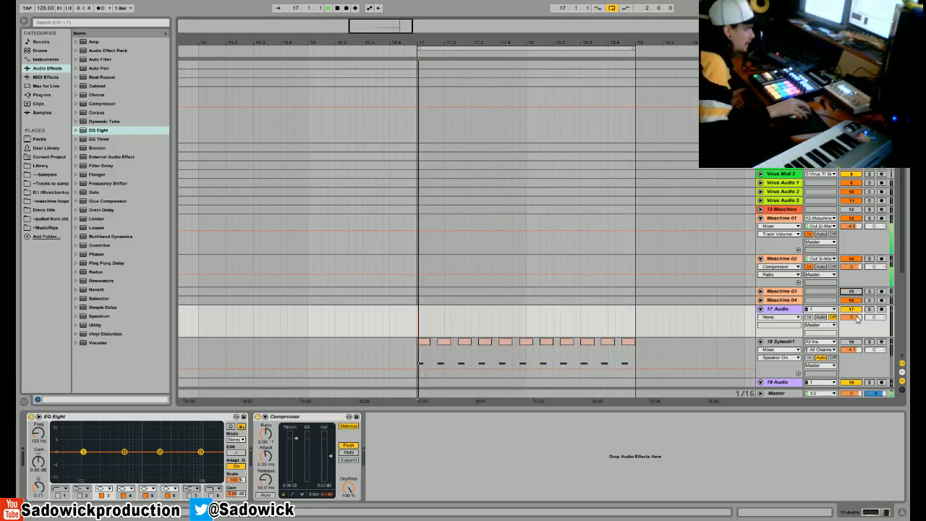
click(850, 341)
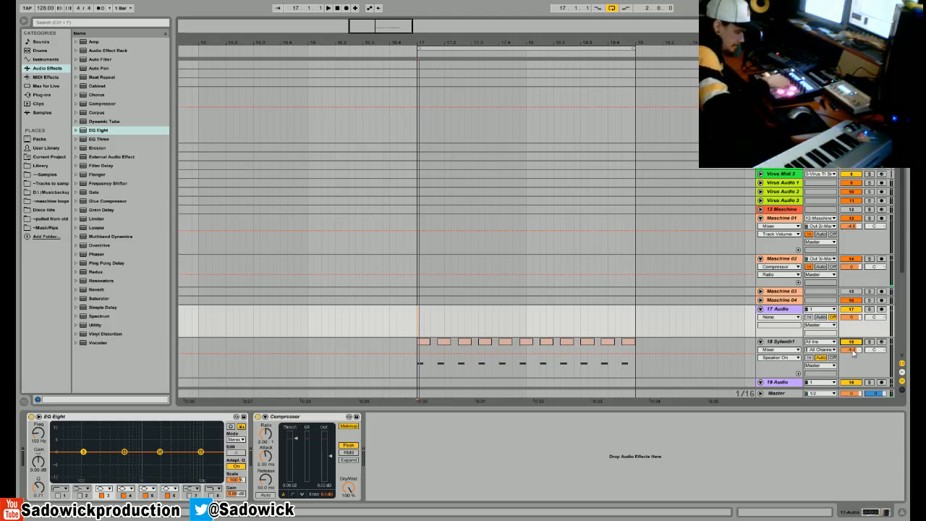
key(space)
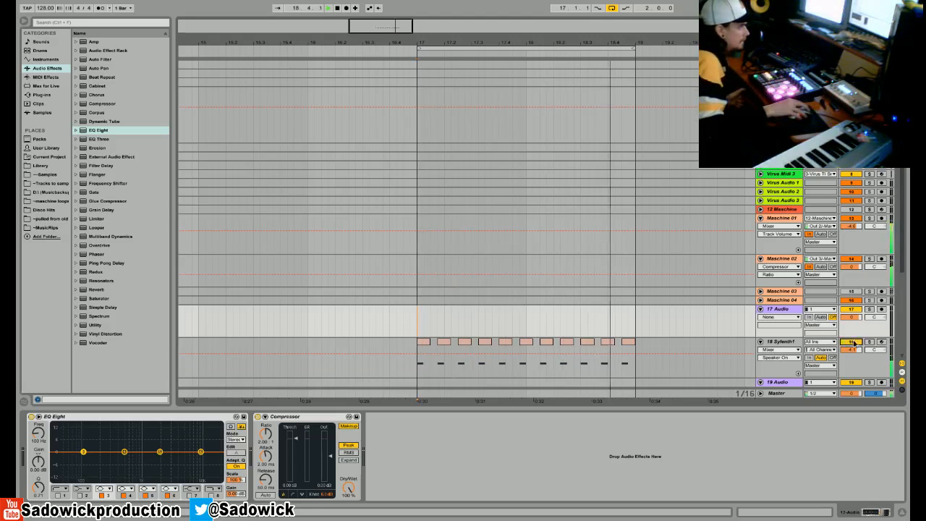
- Compare the mix by toggling Sylenth1 and Maschine 03, leaving Sylenth1 active and Maschine 03 muted
click(851, 342)
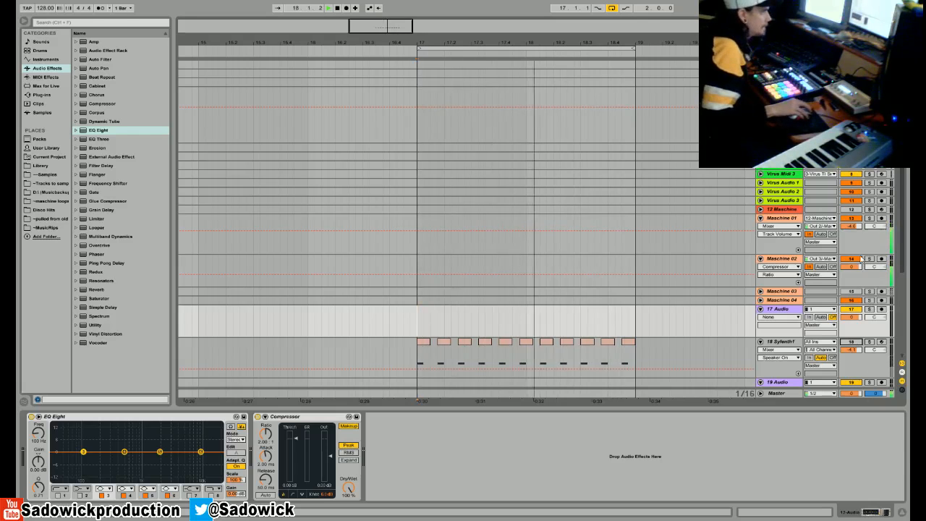
click(853, 293)
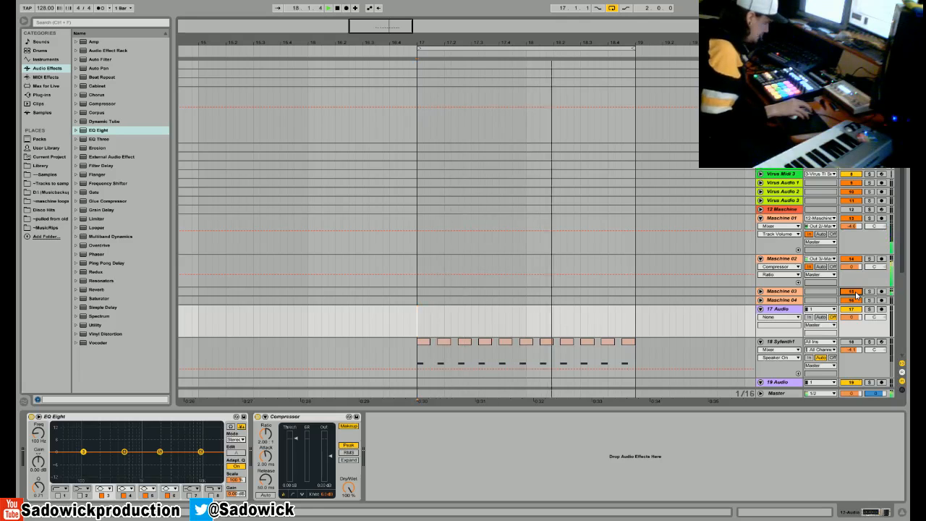
click(853, 292)
click(853, 341)
click(853, 341)
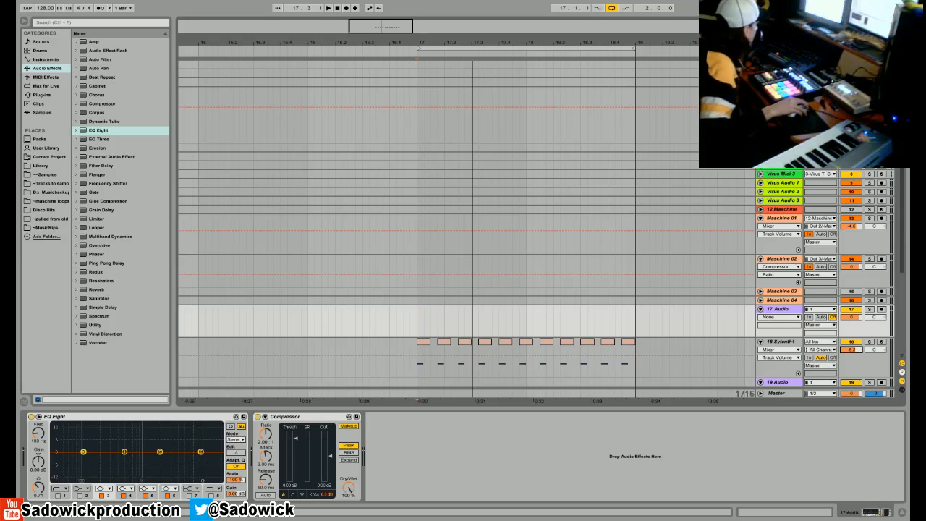
- Set the arrangement to a fixed grid of 8 Bars
right_click(383, 126)
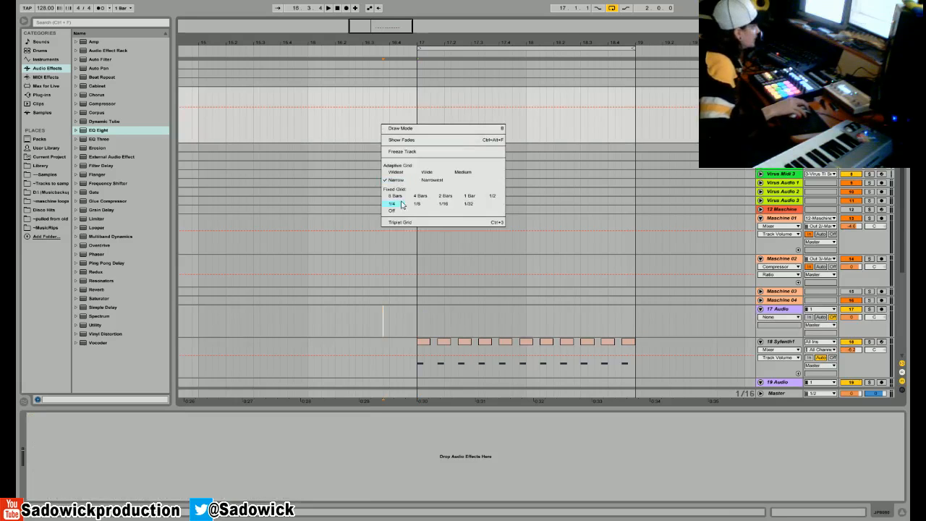
click(401, 203)
right_click(347, 196)
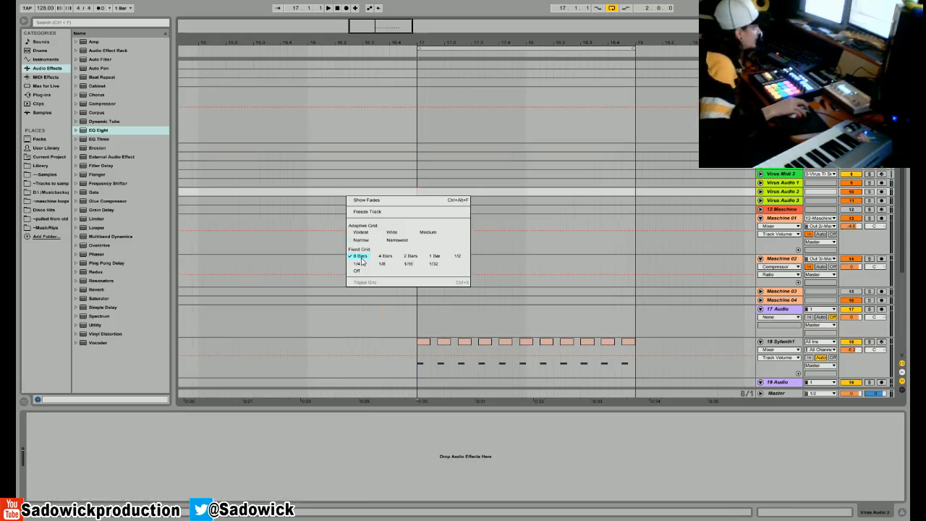
click(361, 259)
- Select successive 8-bar blocks from Virus Audio 2 to 17 Audio, and extend a selection over bars 1 to 33 to demonstrate the grid
drag(357, 39, 333, 40)
drag(186, 199, 253, 290)
drag(264, 197, 320, 298)
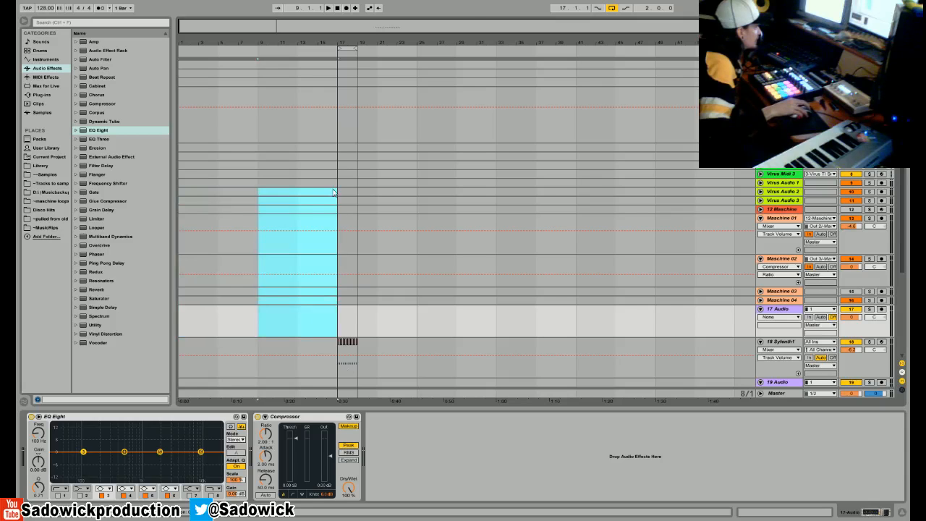
drag(333, 193, 413, 296)
drag(496, 331, 129, 207)
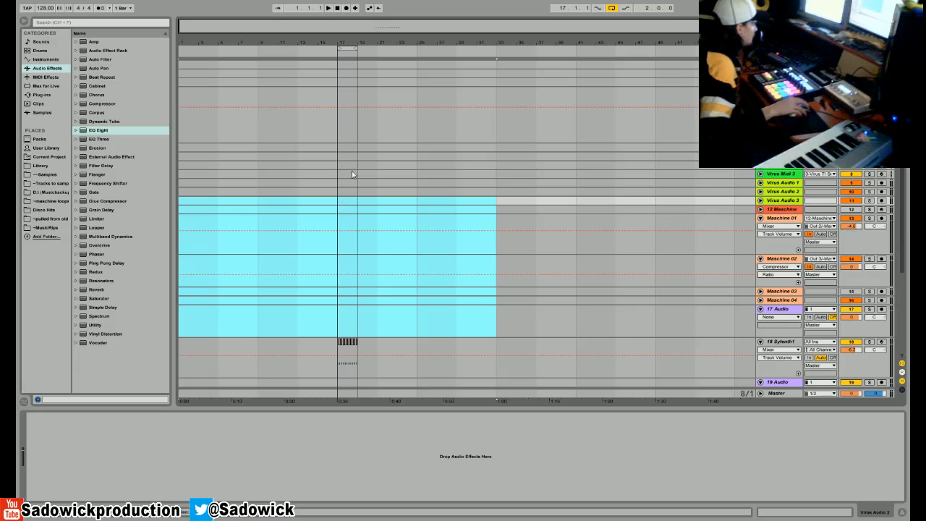
- Select bars 9 to 17 from Virus Audio 3 to 17 Audio, and place the insert marker at bar 17 on Virus Audio 3
click(257, 201)
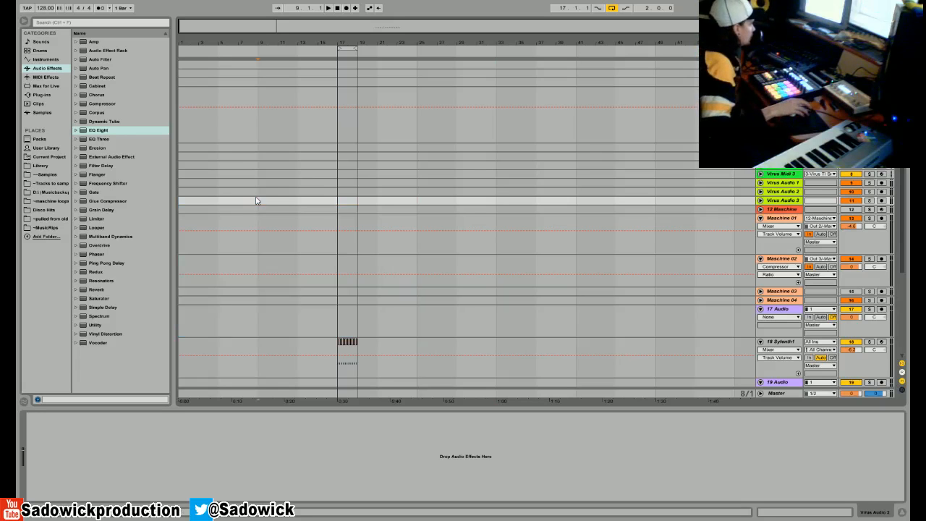
shift+click(336, 324)
drag(335, 327, 335, 328)
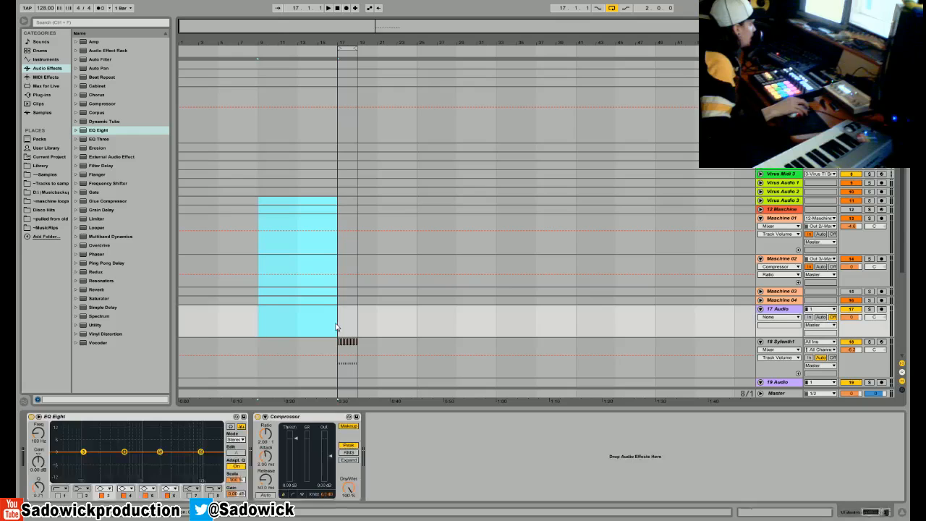
drag(352, 39, 304, 183)
click(287, 207)
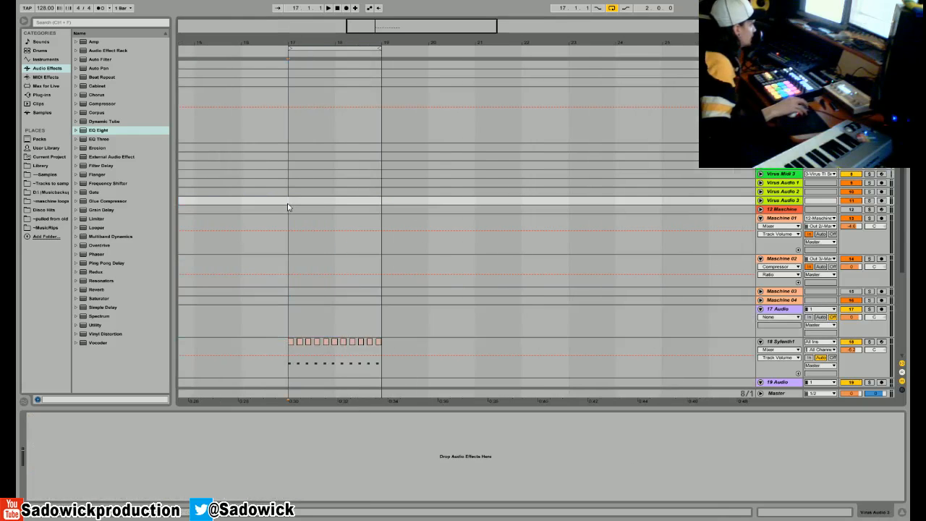
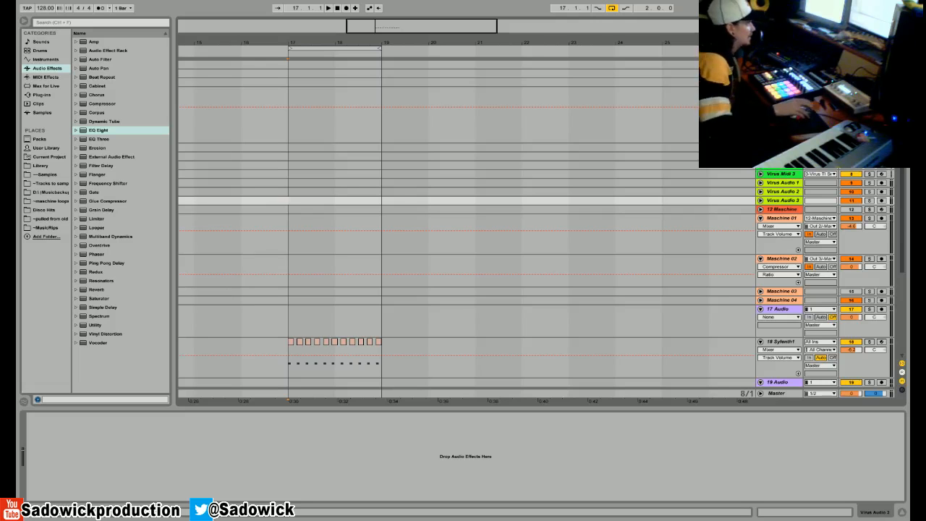
- Select the JP8080 track and expand the Scale device in the MIDI Effects to look through its presets
click(781, 83)
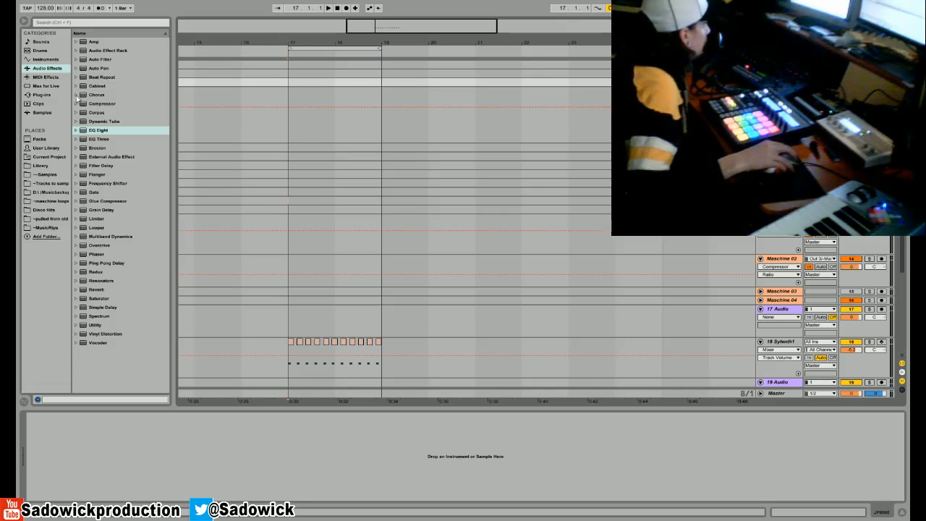
click(49, 77)
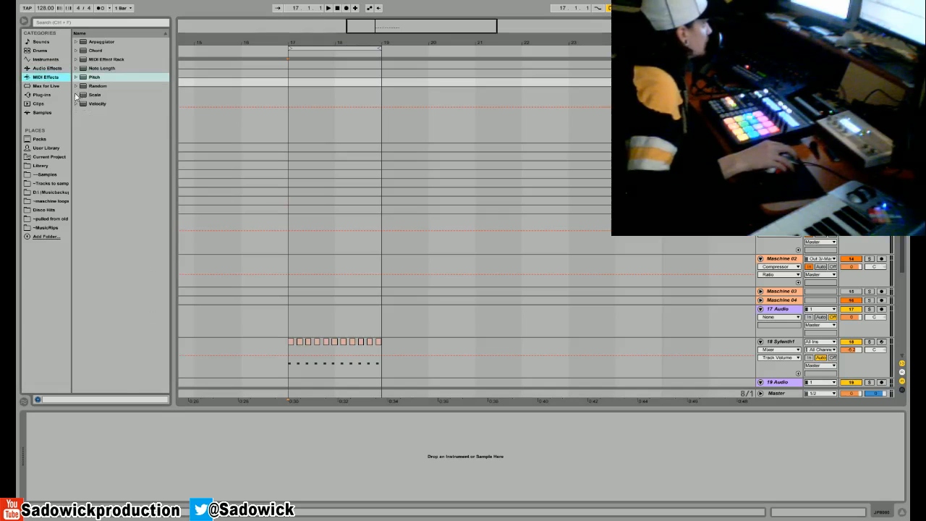
click(77, 95)
scroll(147, 291, down, 6)
scroll(149, 311, down, 3)
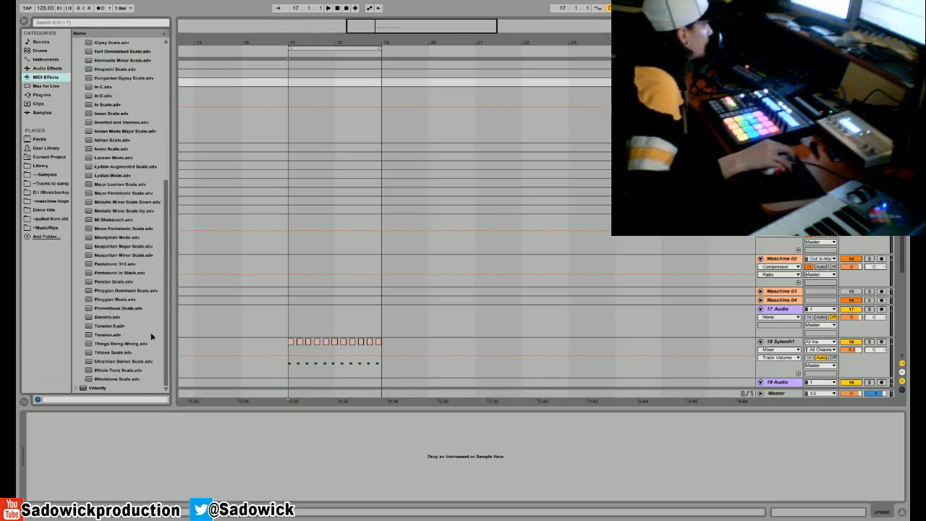
scroll(151, 331, up, 7)
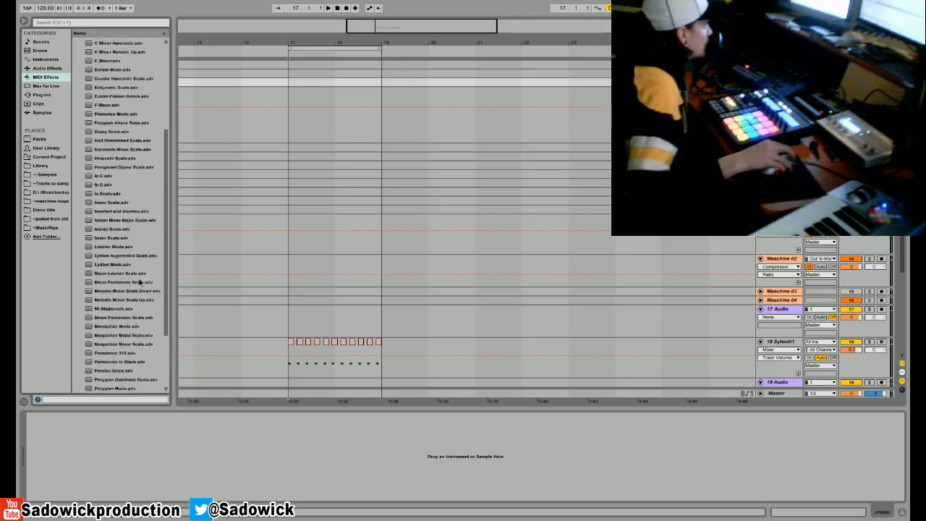
scroll(157, 180, down, 3)
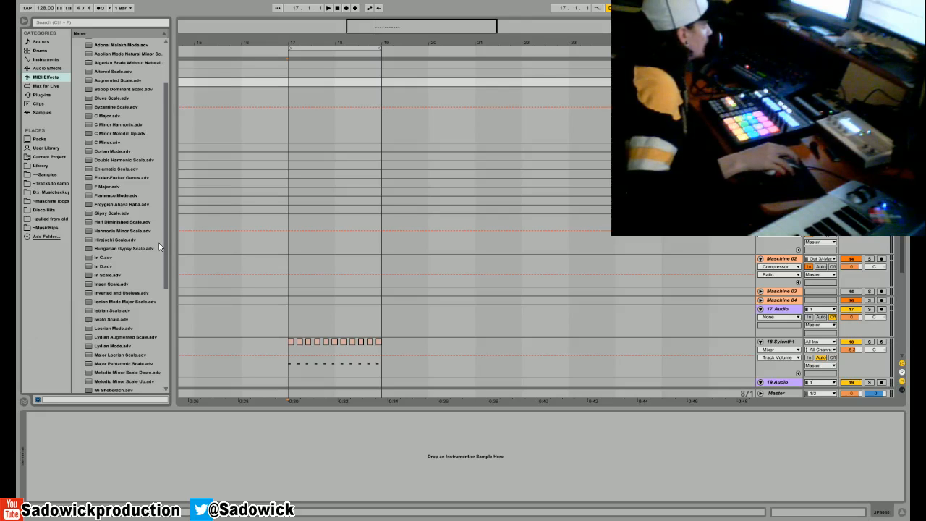
drag(167, 244, 178, 175)
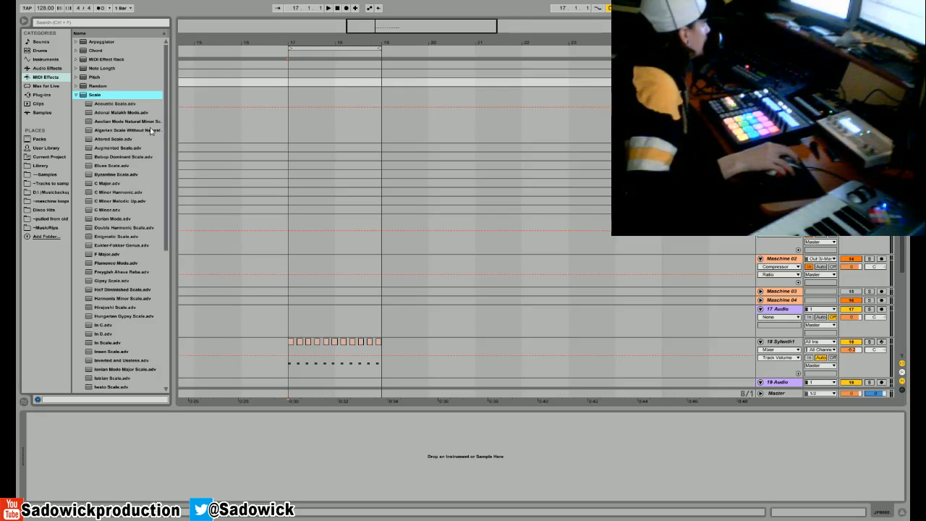
- Look through the Scale presets again and widen the browser so their full names fit
scroll(151, 249, down, 5)
scroll(152, 250, down, 2)
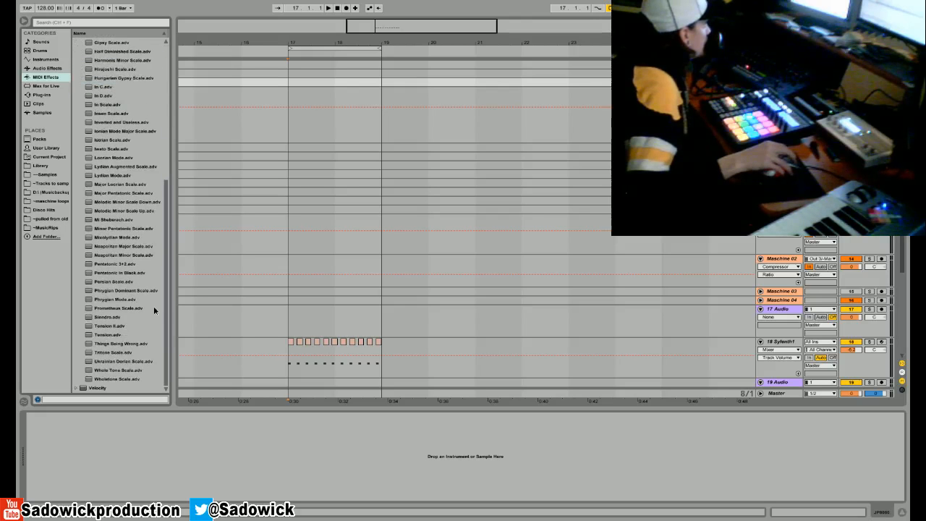
scroll(153, 307, up, 7)
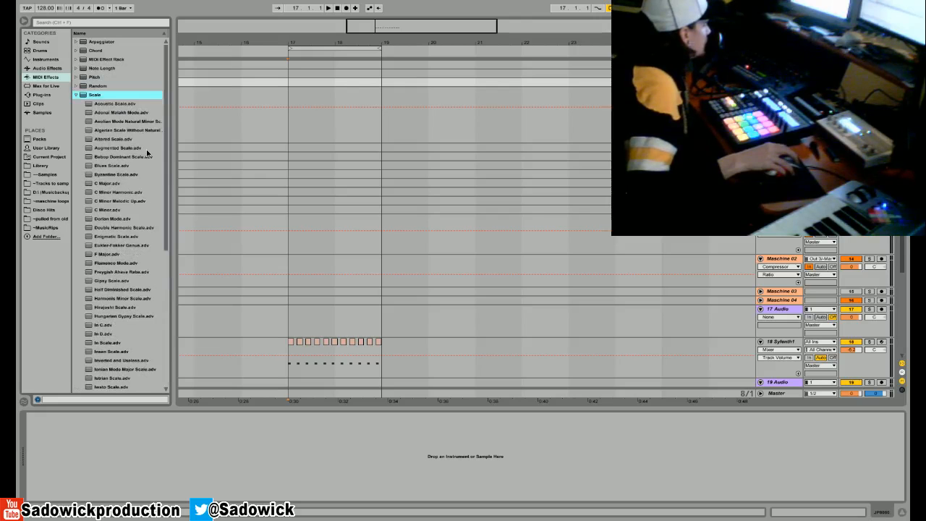
scroll(142, 265, down, 7)
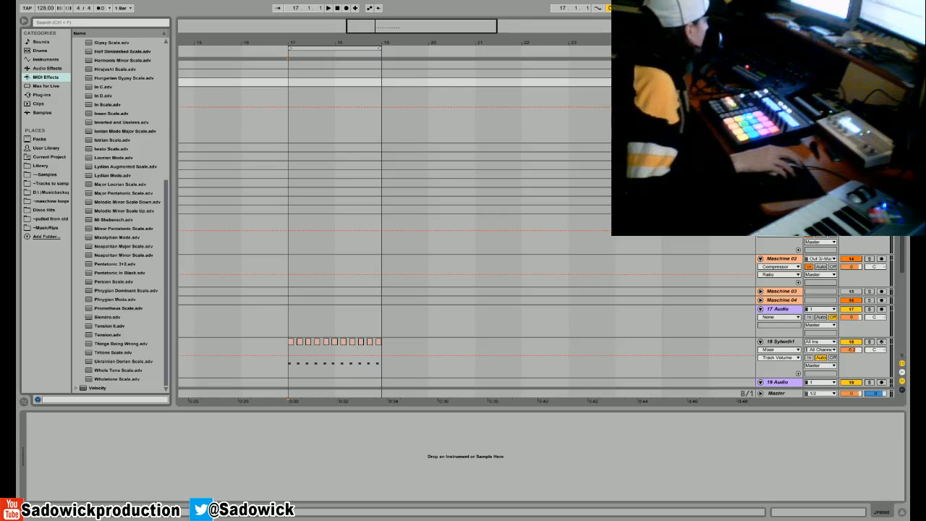
drag(175, 316, 202, 169)
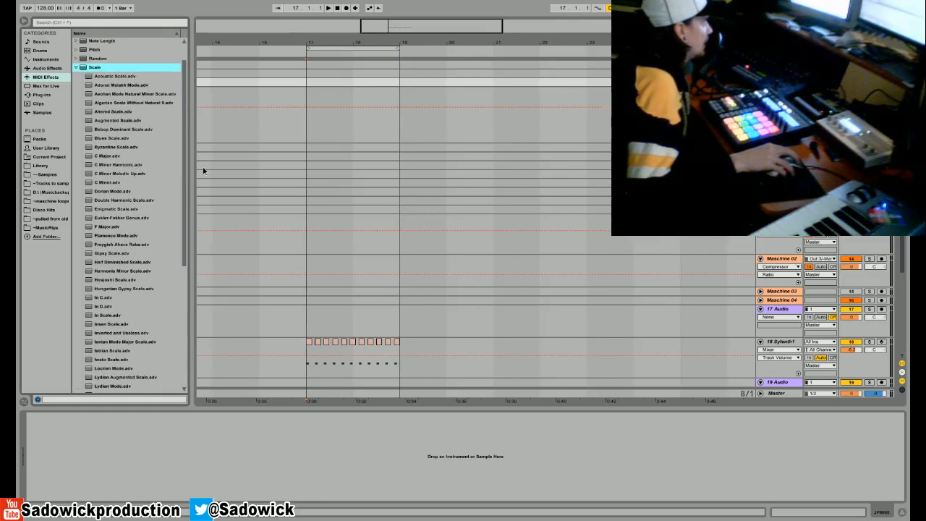
drag(203, 168, 202, 128)
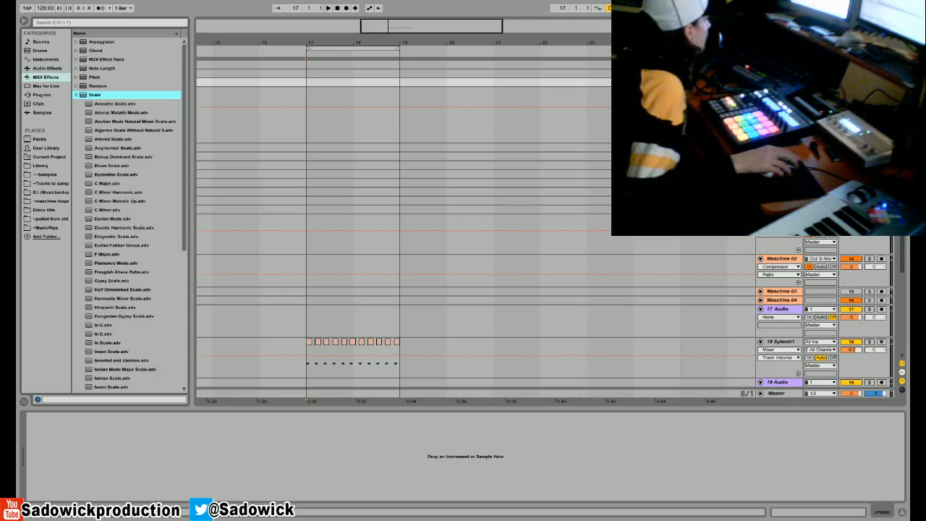
- Bring the web browser window with the artist's SoundCloud profile over the arrangement and look over its track list
drag(0, 307, 281, 171)
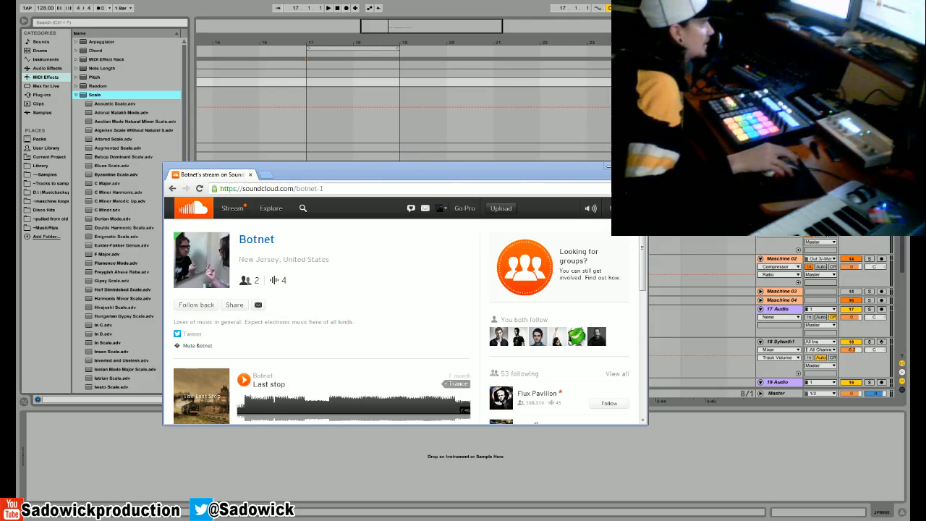
drag(399, 162, 400, 108)
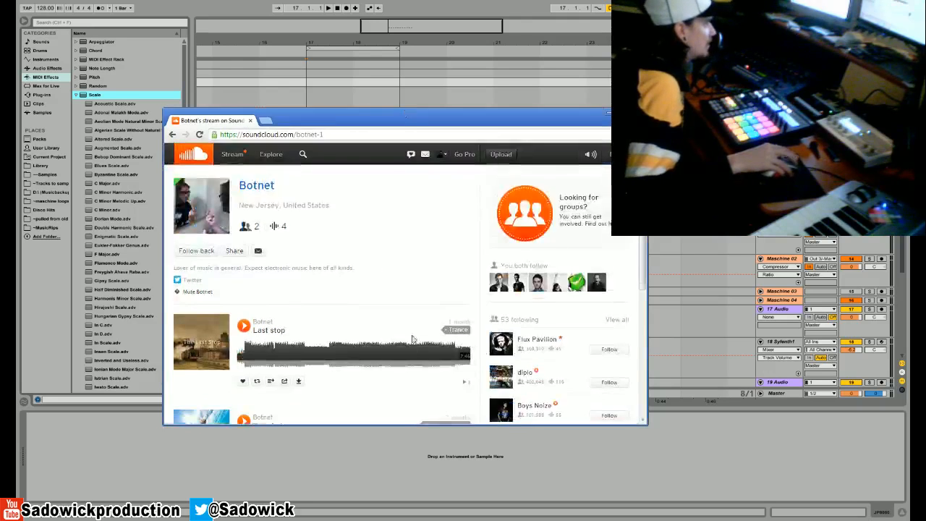
scroll(405, 280, down, 3)
scroll(265, 239, up, 3)
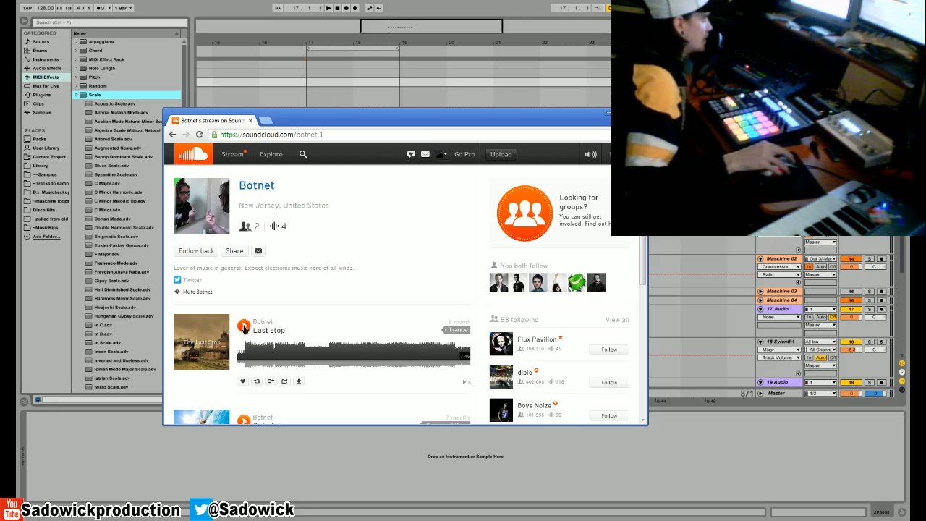
- Play the track "Last stop" with pauses for comments, and widen the SoundCloud window
click(244, 327)
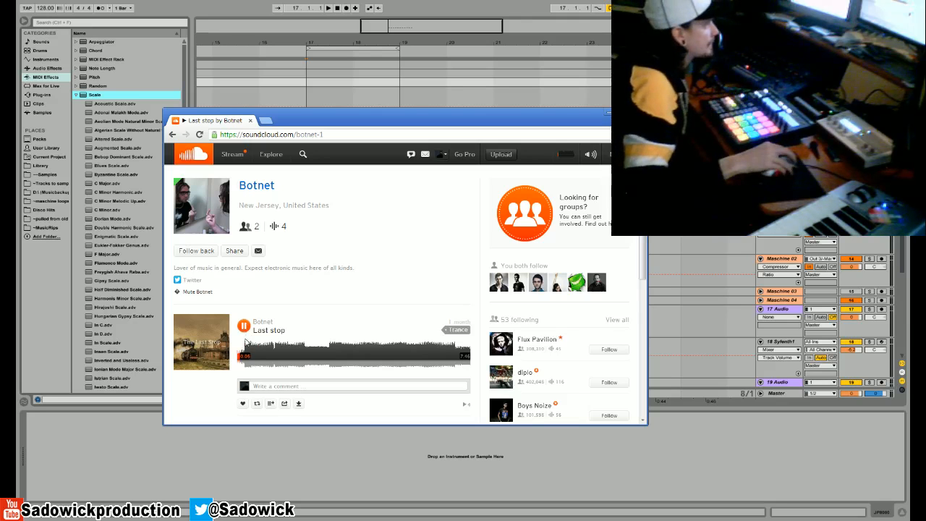
drag(647, 338, 726, 338)
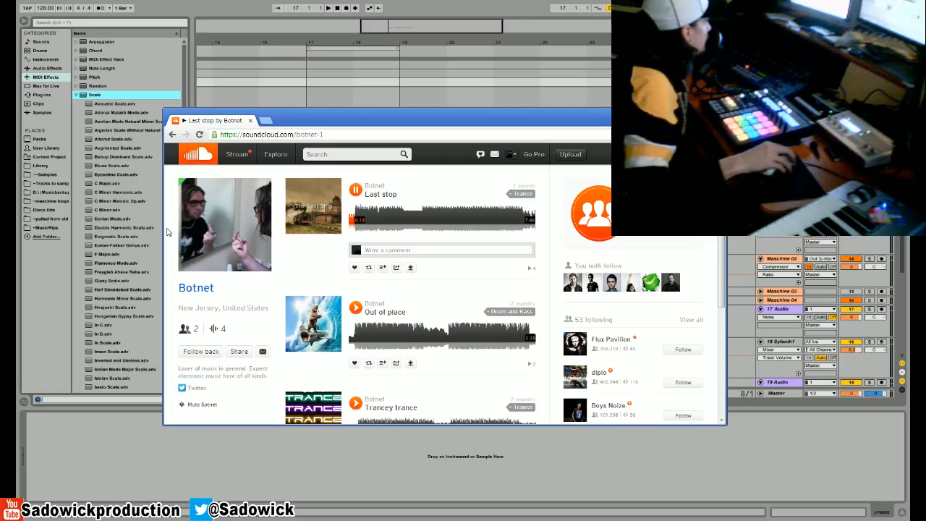
click(357, 191)
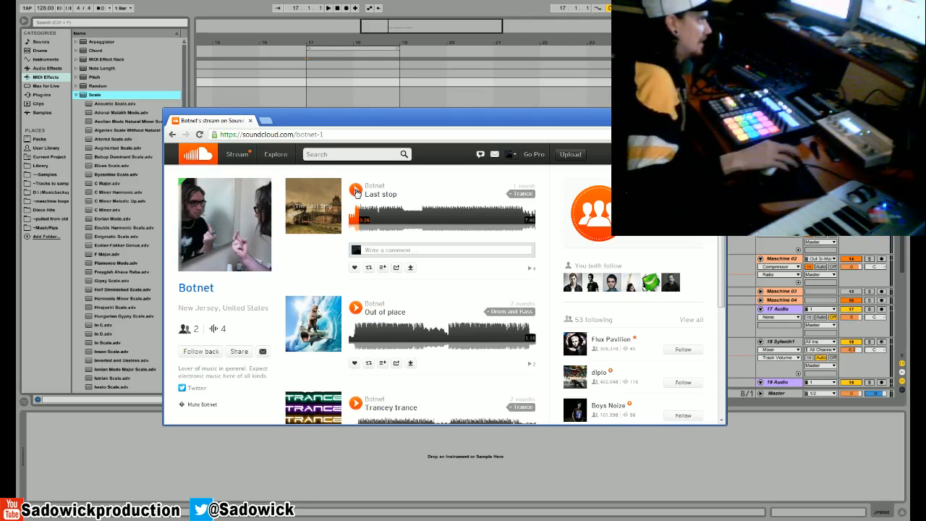
click(356, 191)
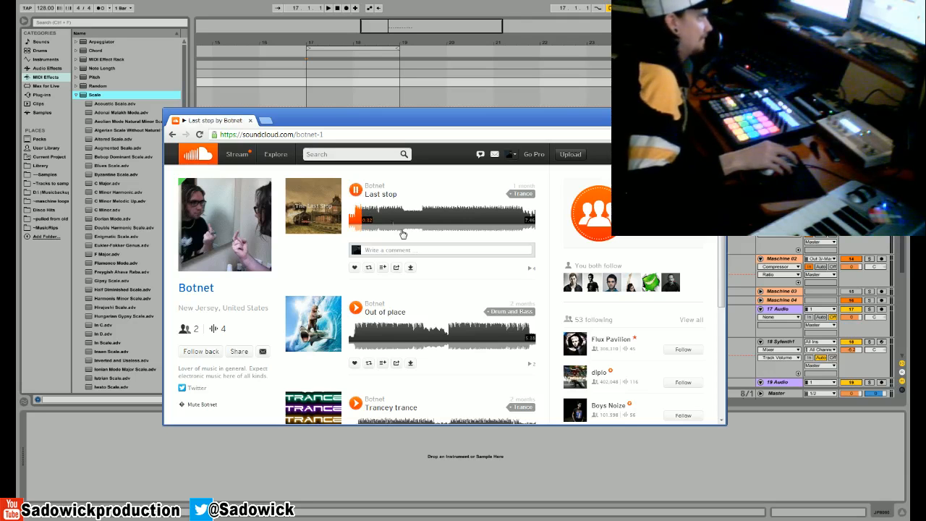
click(355, 190)
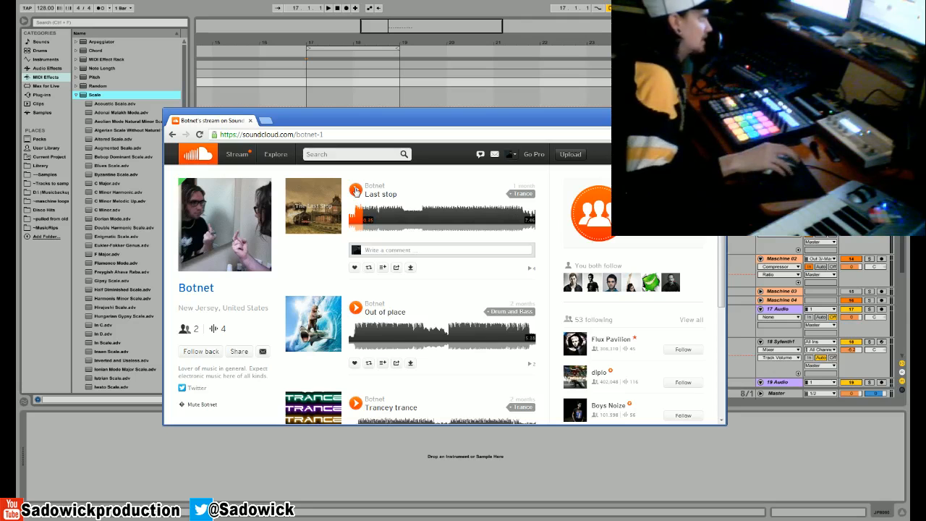
click(355, 190)
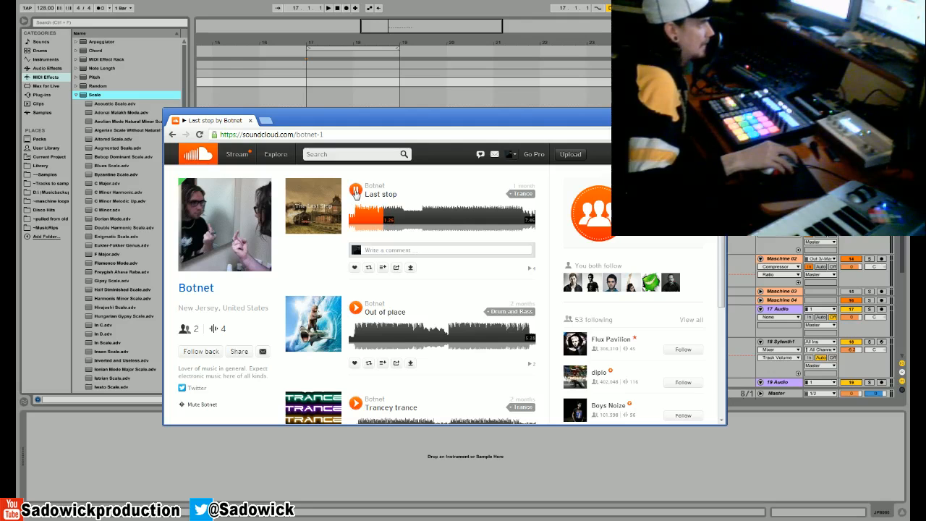
- Skip ahead through "Last stop" to listen to its quieter middle section and the section after it, and pause playback
click(396, 216)
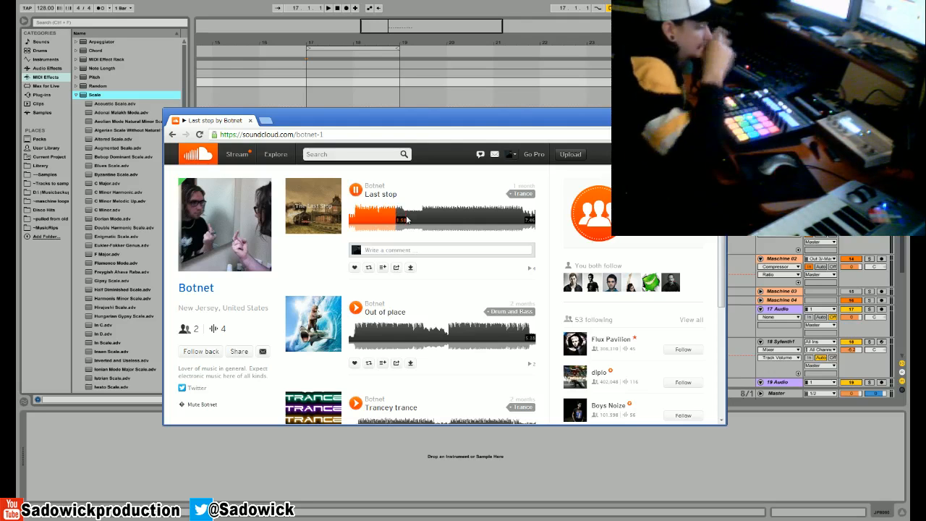
click(405, 217)
click(424, 219)
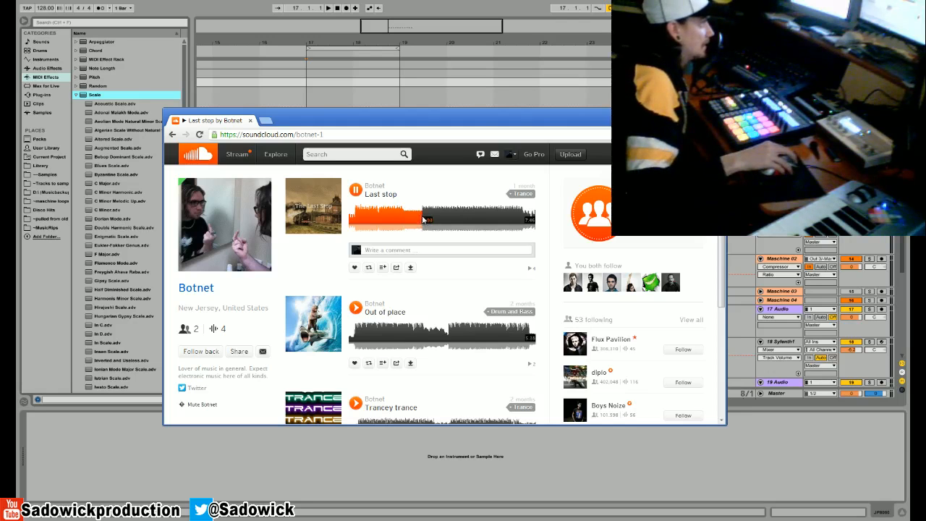
click(355, 190)
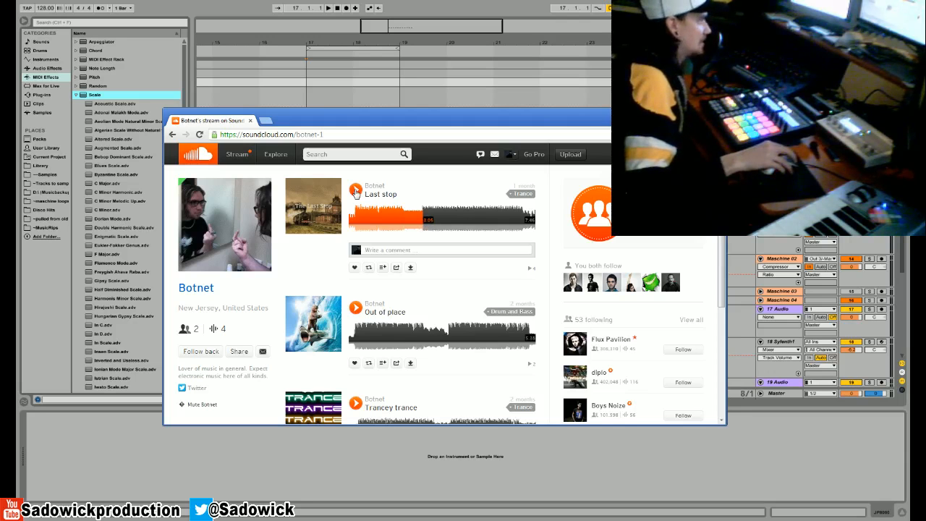
click(355, 191)
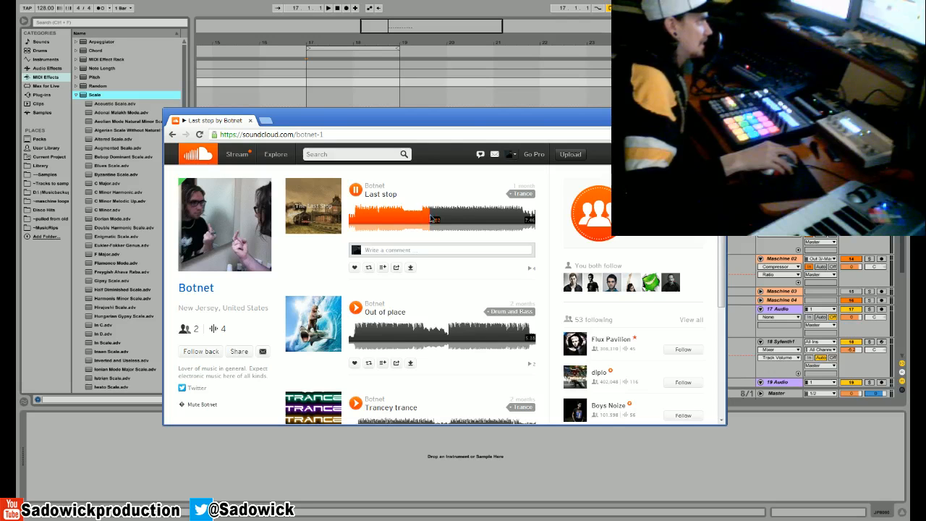
click(355, 191)
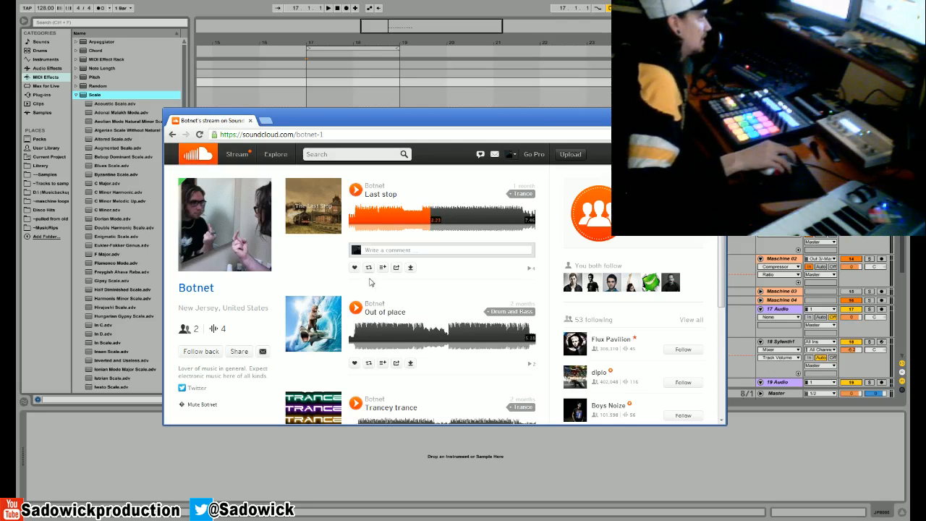
- Play the opening of "Out of place", pausing and resuming it to comment on the track
click(355, 308)
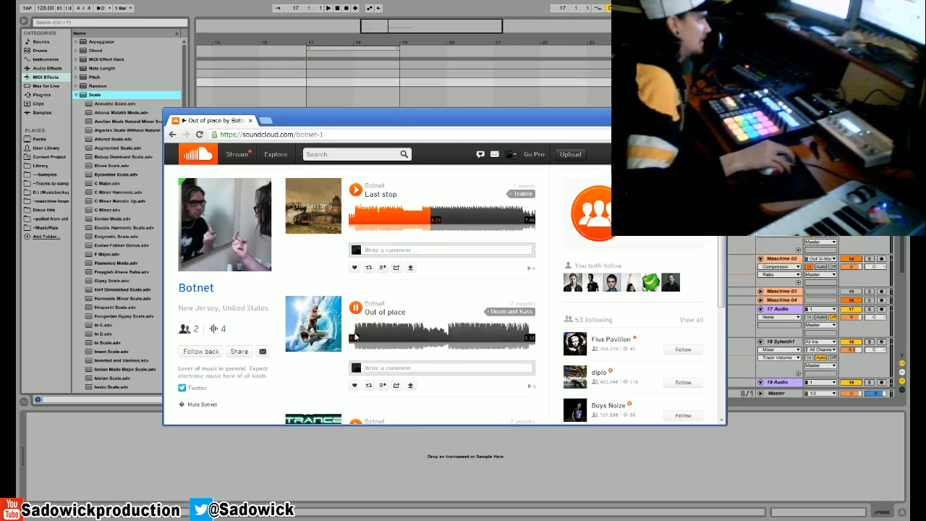
click(355, 307)
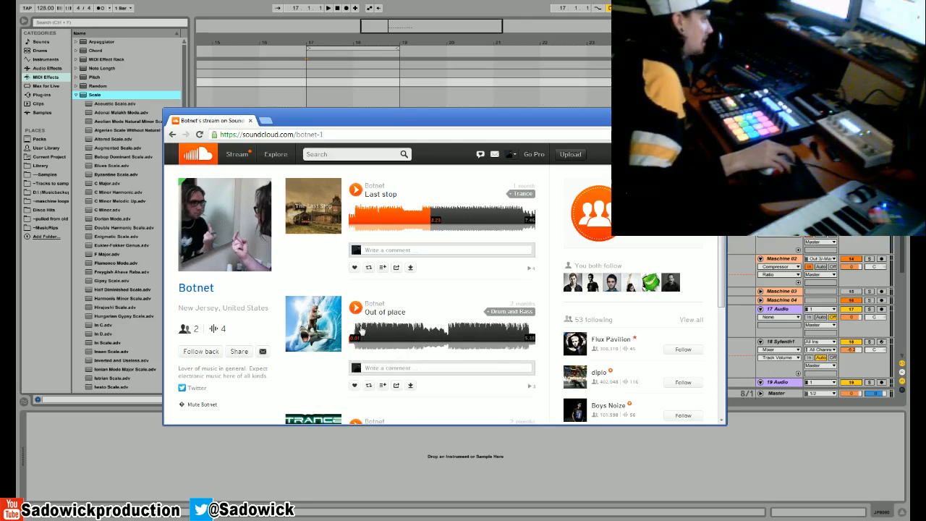
click(357, 336)
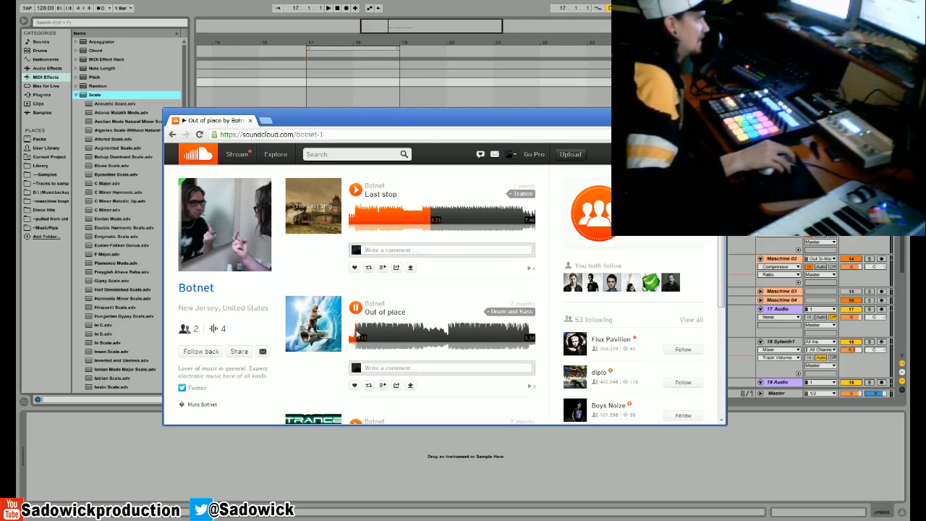
click(355, 308)
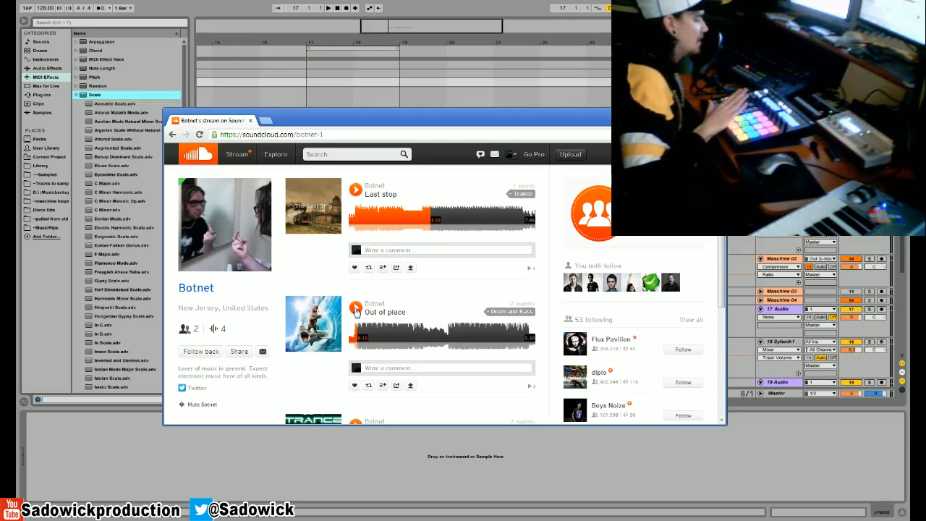
click(355, 309)
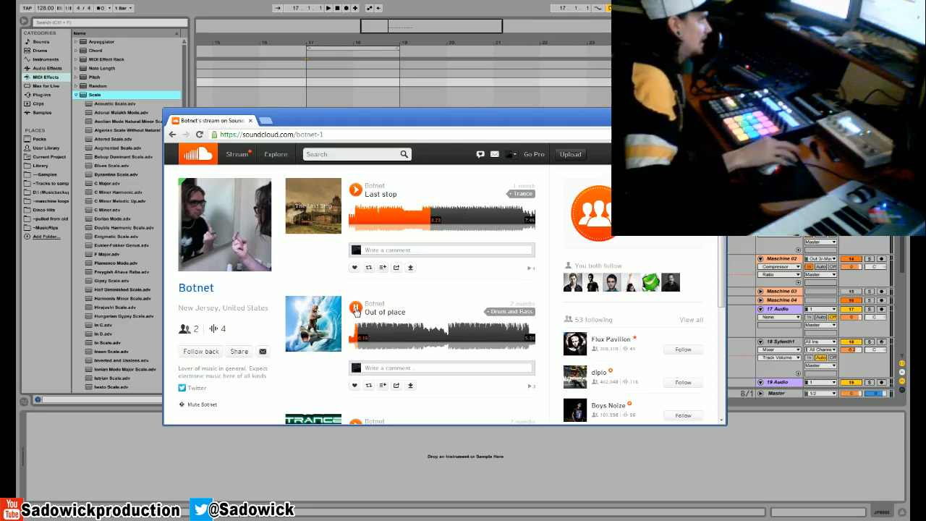
click(355, 310)
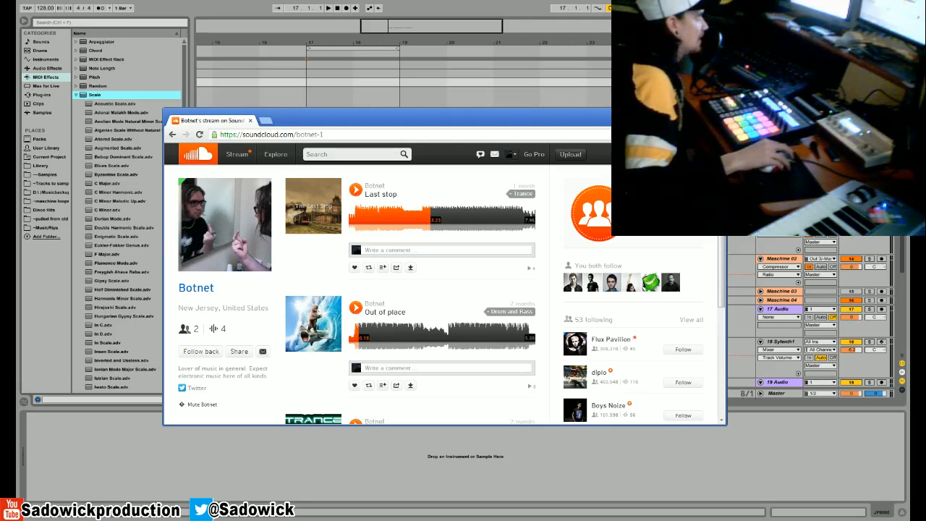
click(355, 309)
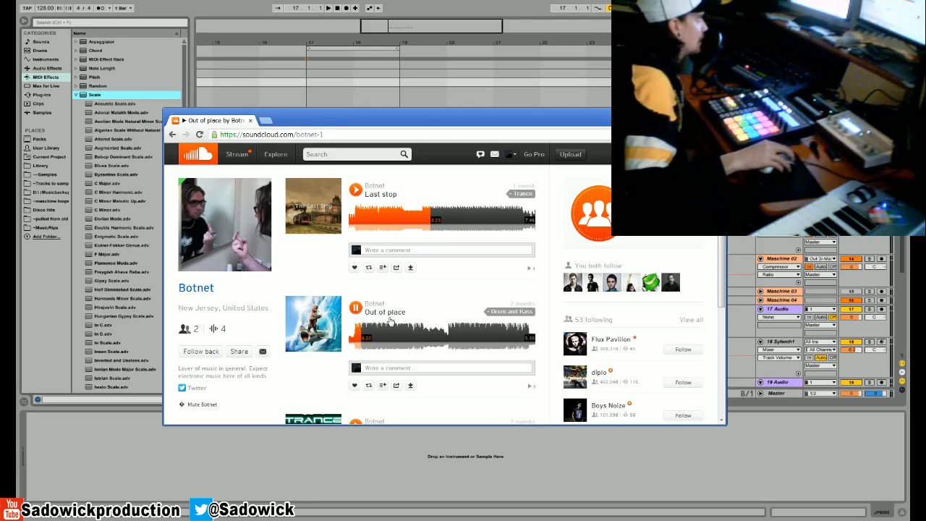
- Follow the artist back while previewing "Out of place" from about 1:00, and pause the track
click(381, 334)
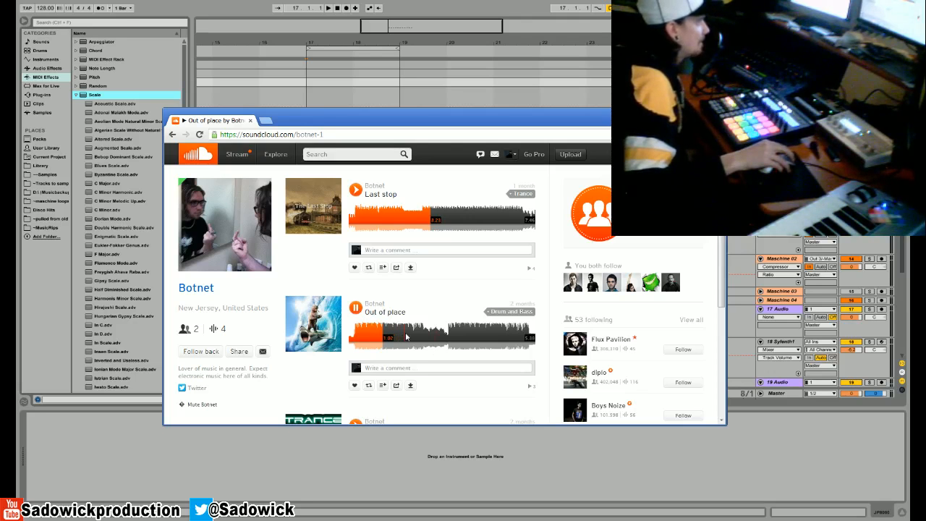
click(204, 354)
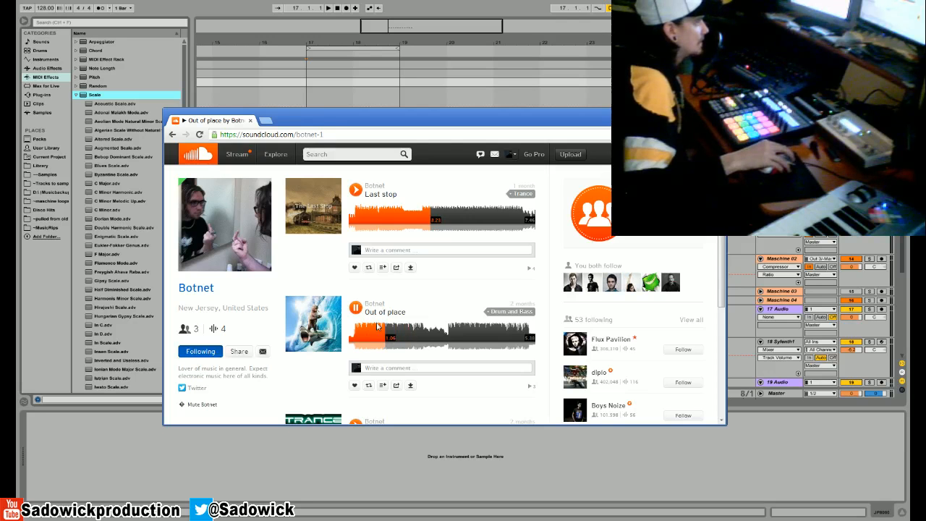
click(355, 308)
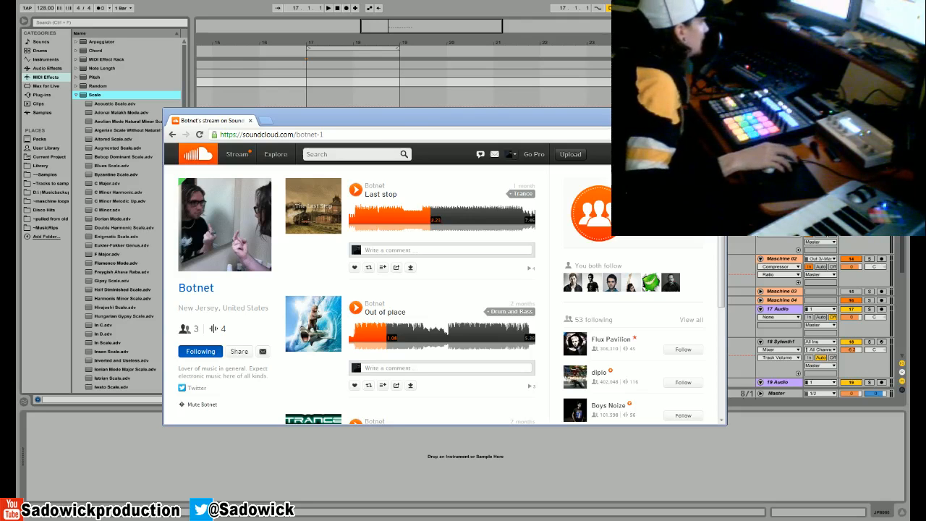
- Replace the open profile window with the "Progressive House (Final)" track page, follow its artist and start the track
click(303, 122)
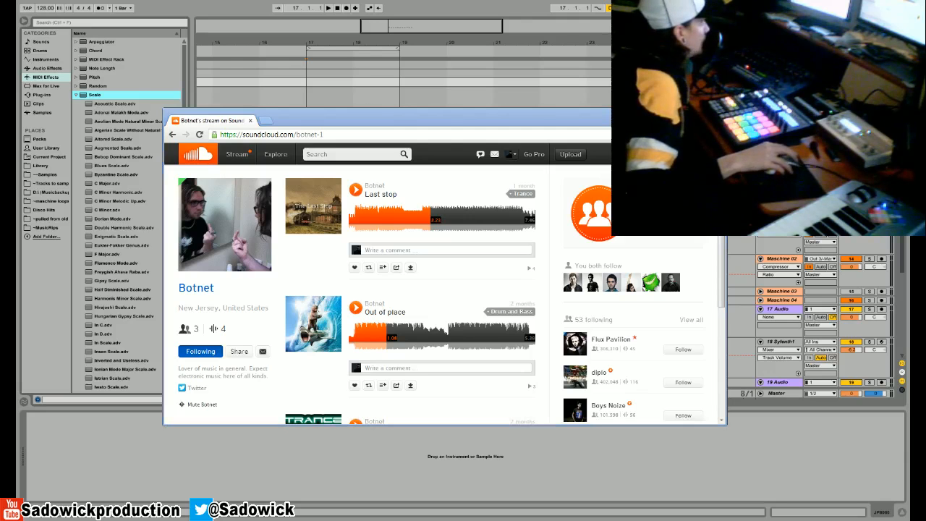
drag(366, 122, 0, 217)
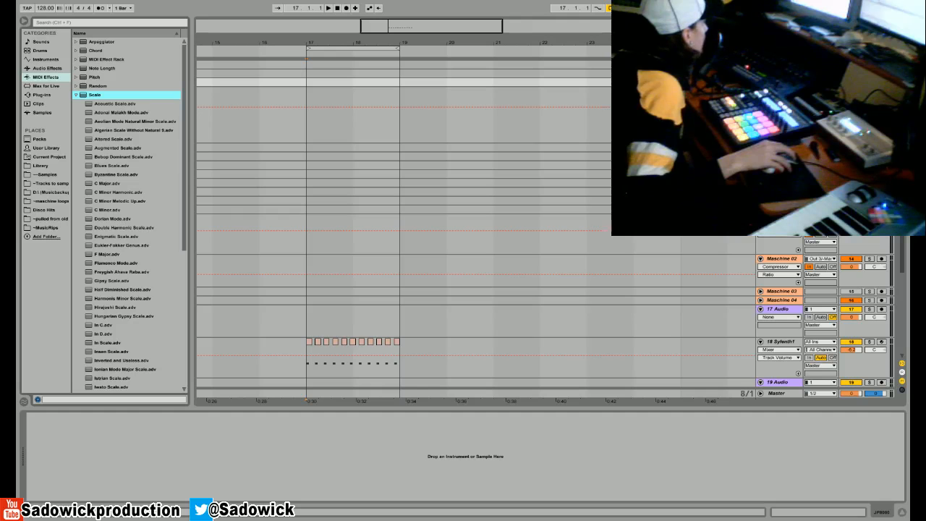
drag(14, 184, 339, 150)
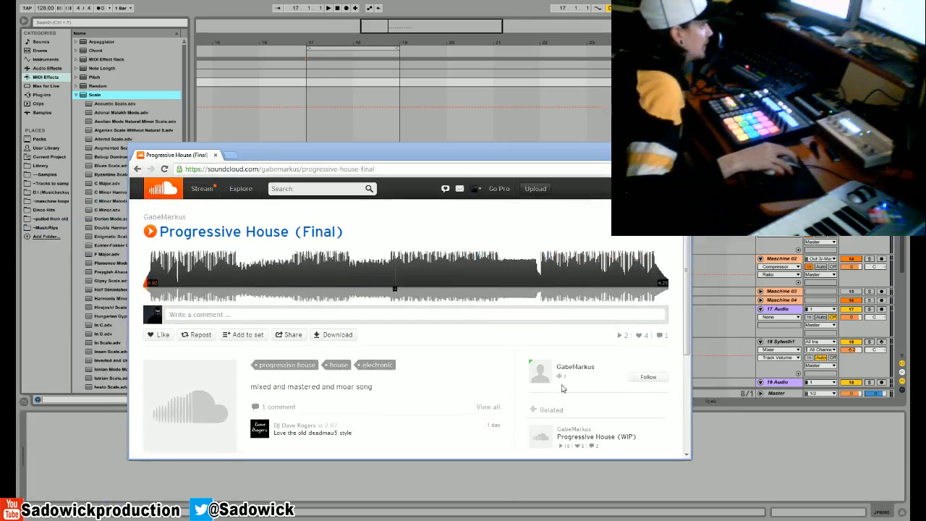
click(645, 378)
click(155, 283)
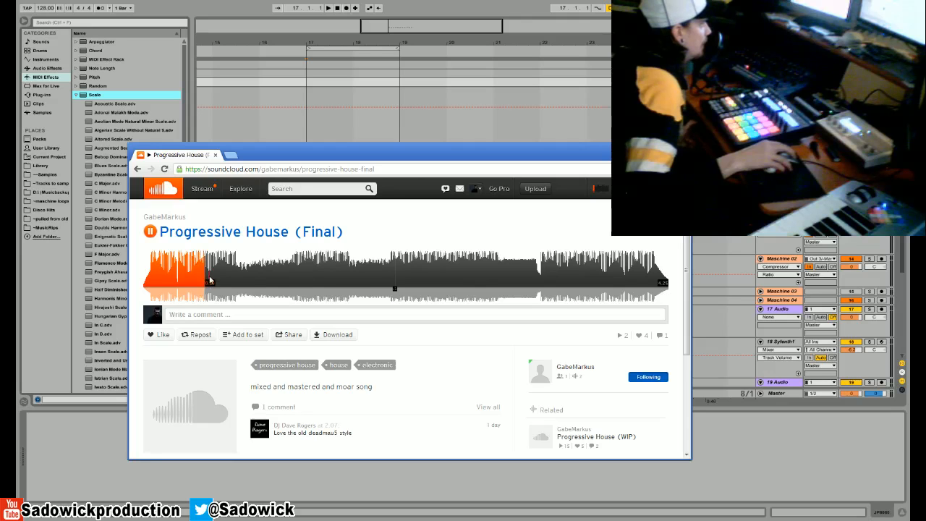
- Skip ahead in "Progressive House (Final)" to the quieter section before 1:00, pausing and resuming playback to comment
click(233, 280)
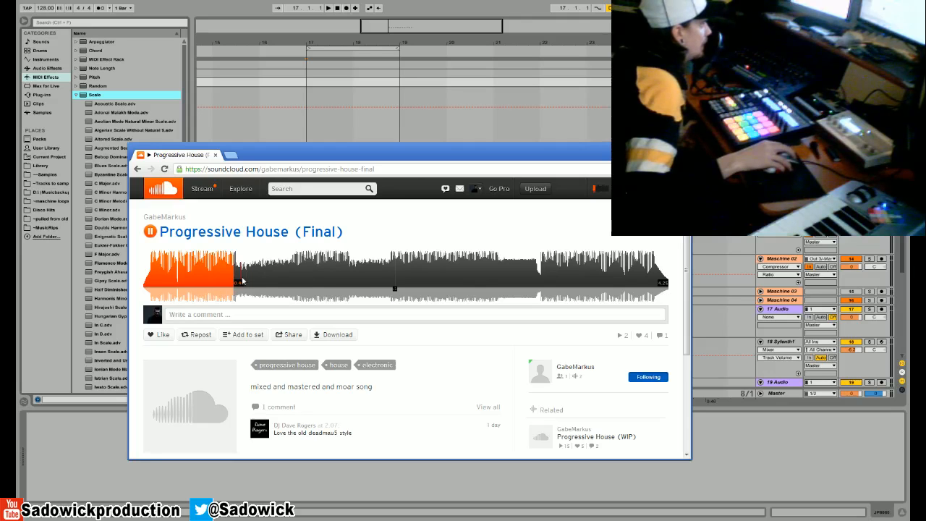
click(242, 280)
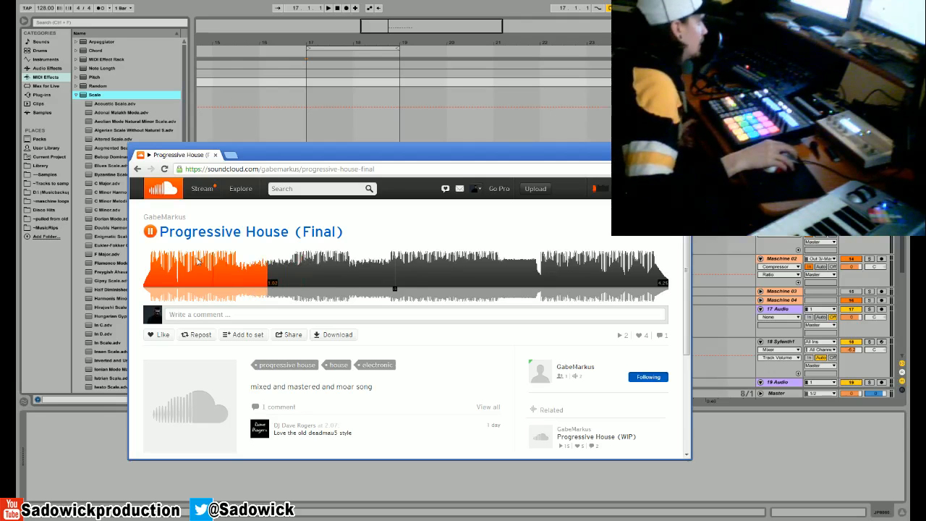
click(149, 235)
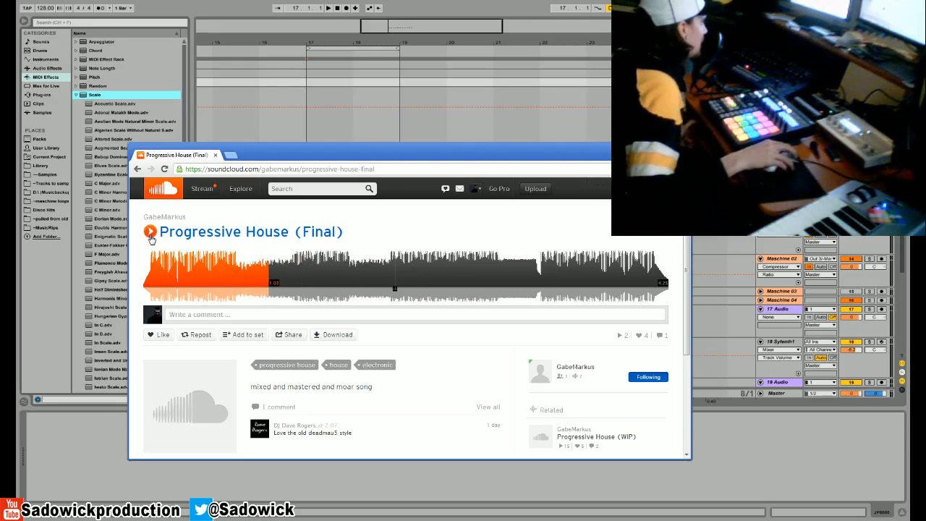
click(151, 235)
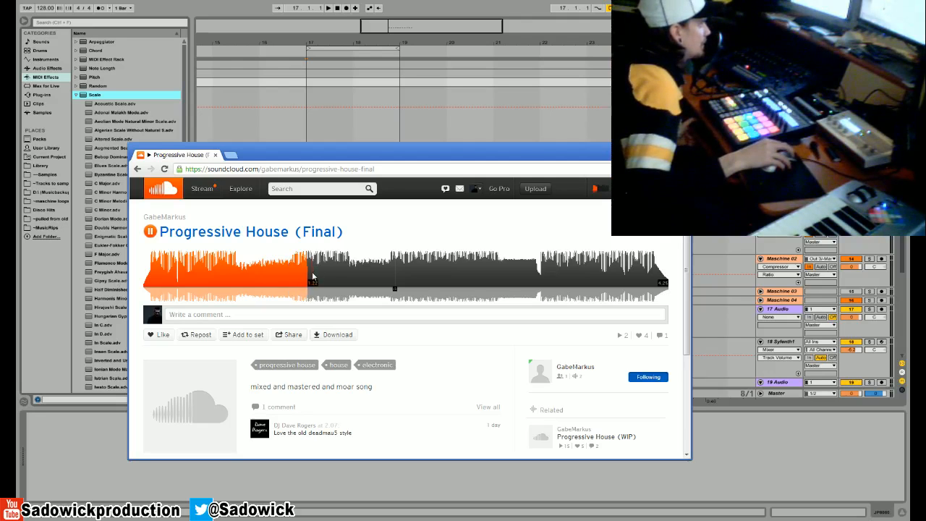
- Play short stretches of "Progressive House (Final)" between about 1:22 and 1:27, pausing for comments
key(space)
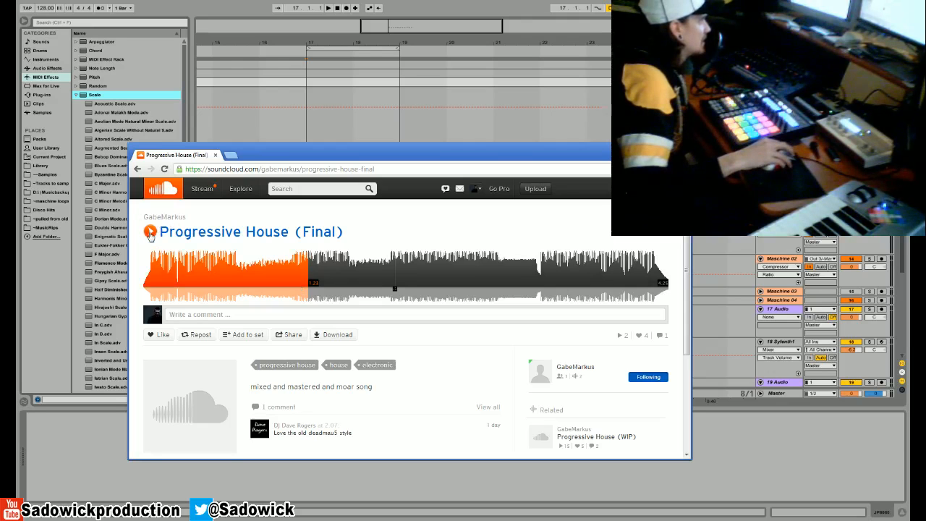
click(151, 232)
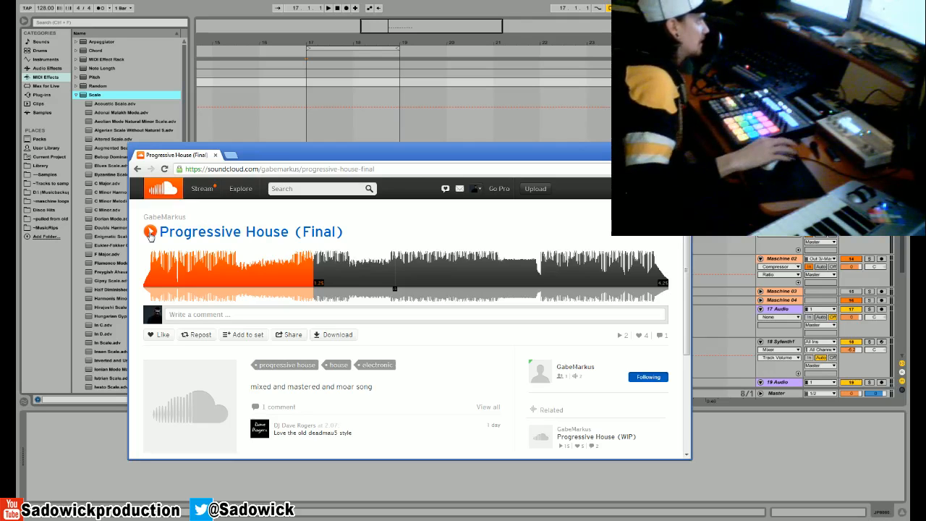
click(149, 232)
click(150, 232)
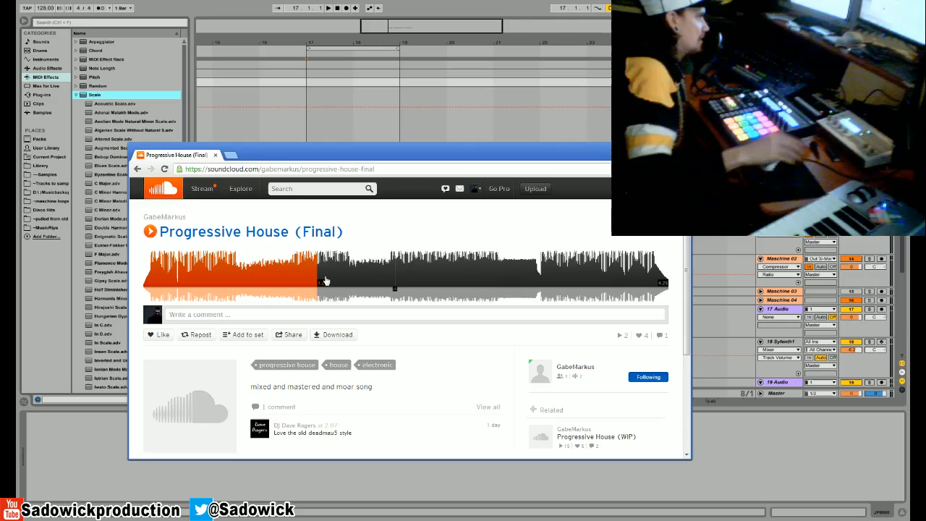
- Listen to "Progressive House (Final)" from about 1:55 and about 2:10, pause it and move its window off screen
click(353, 277)
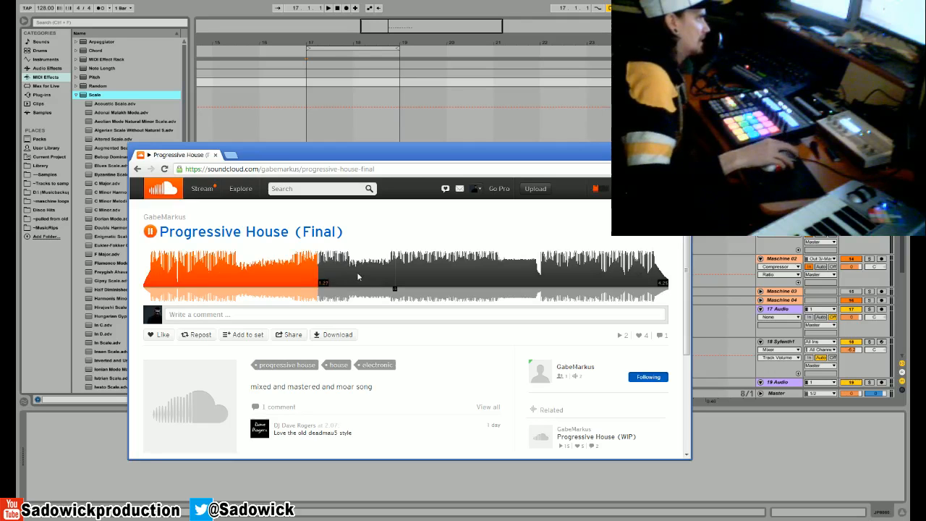
click(371, 278)
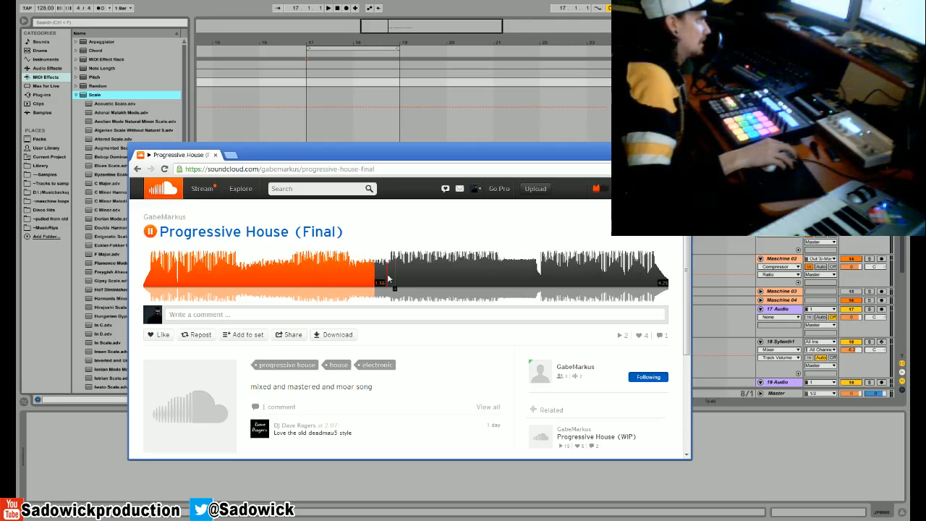
click(400, 278)
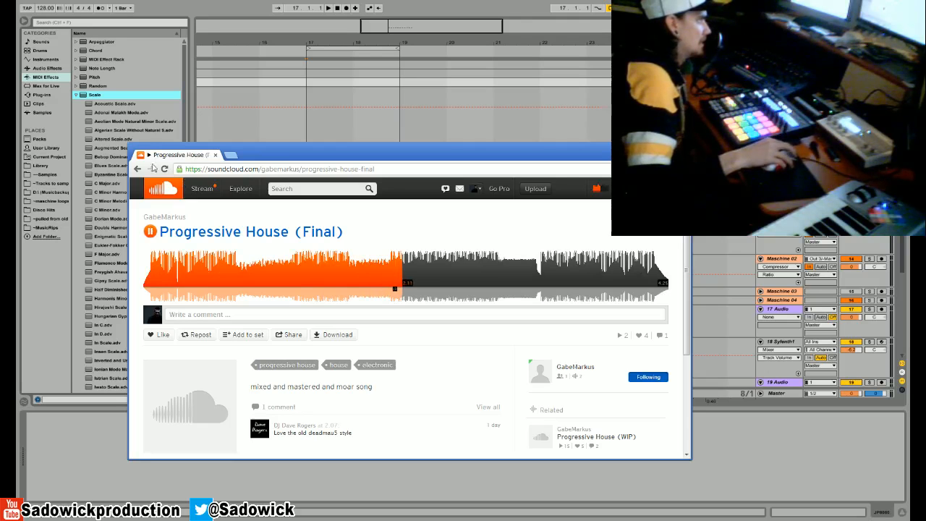
click(150, 231)
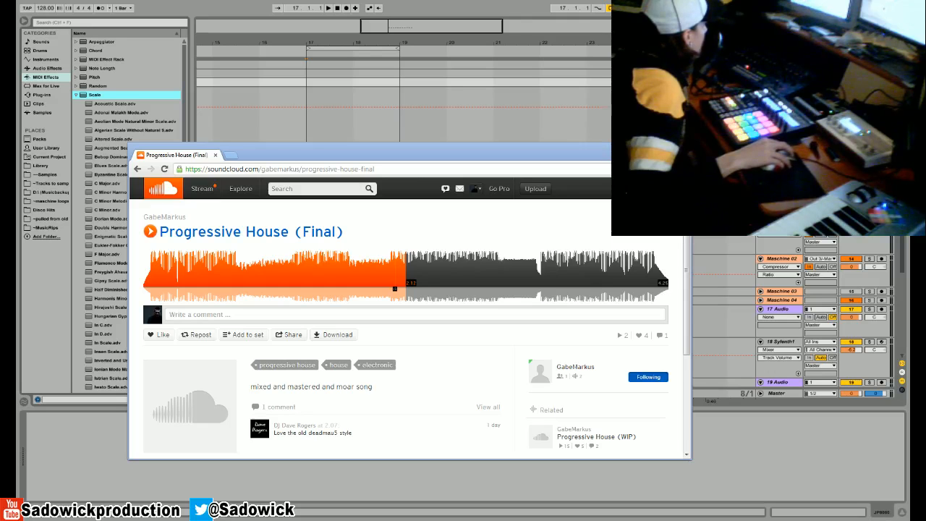
drag(289, 155, 0, 271)
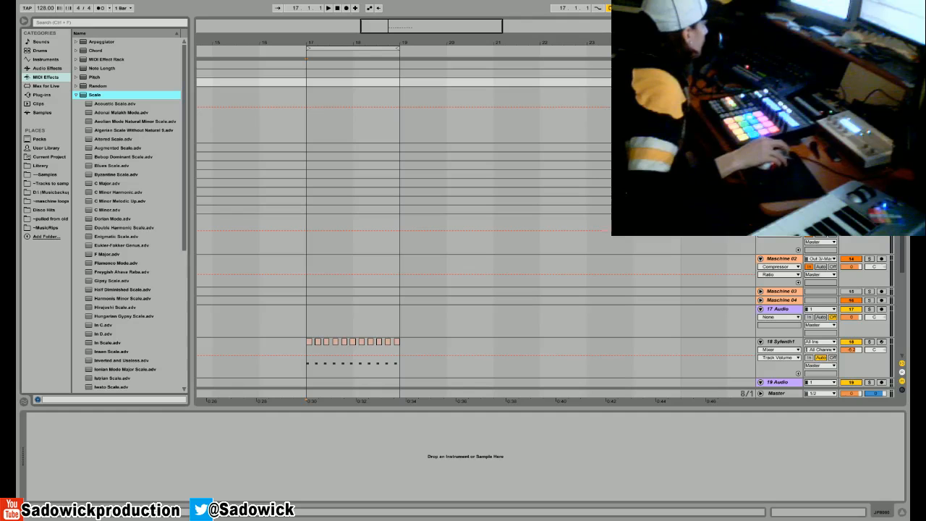
- Show the Sadowick SoundCloud profile page, point out its web address, and move the window off screen
drag(16, 174, 282, 150)
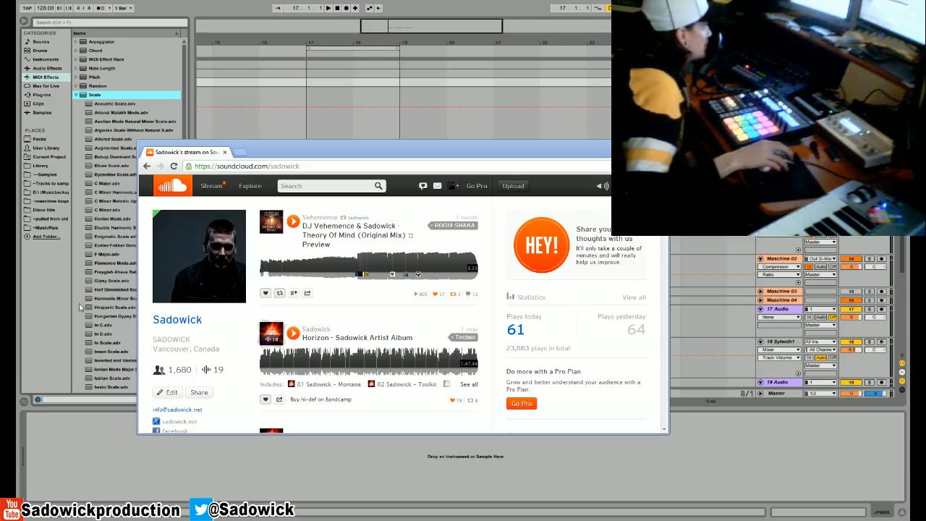
drag(299, 165, 272, 166)
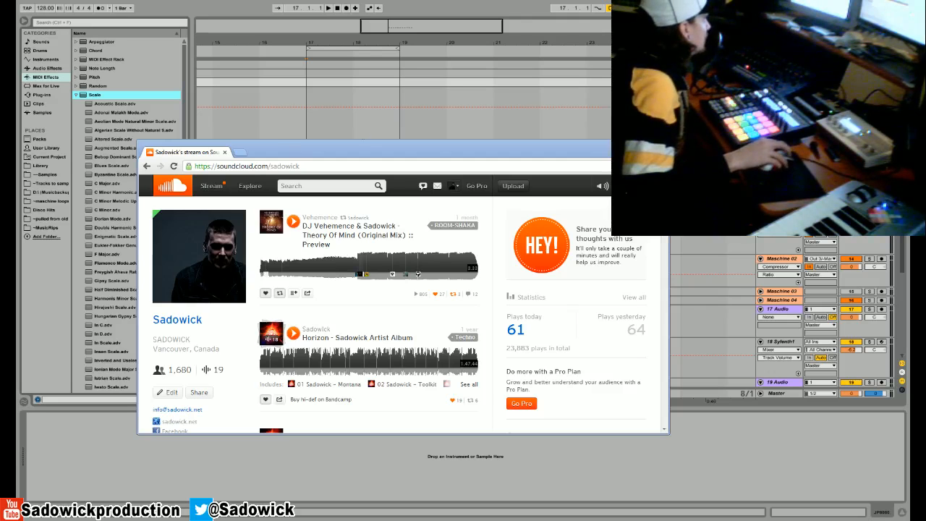
drag(535, 154, 0, 333)
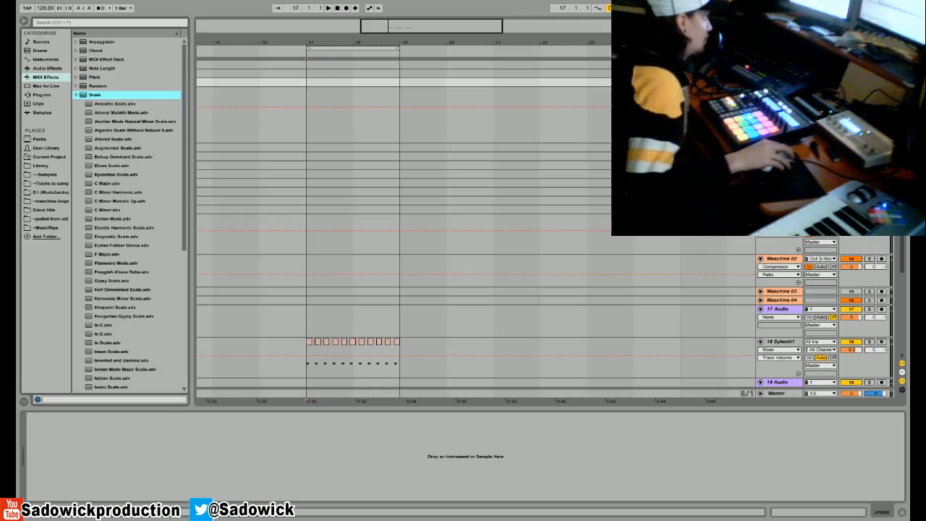
- Bring the profile page with "Firefly" into view and play that track to about 0:45, with pauses for comments
drag(15, 199, 302, 177)
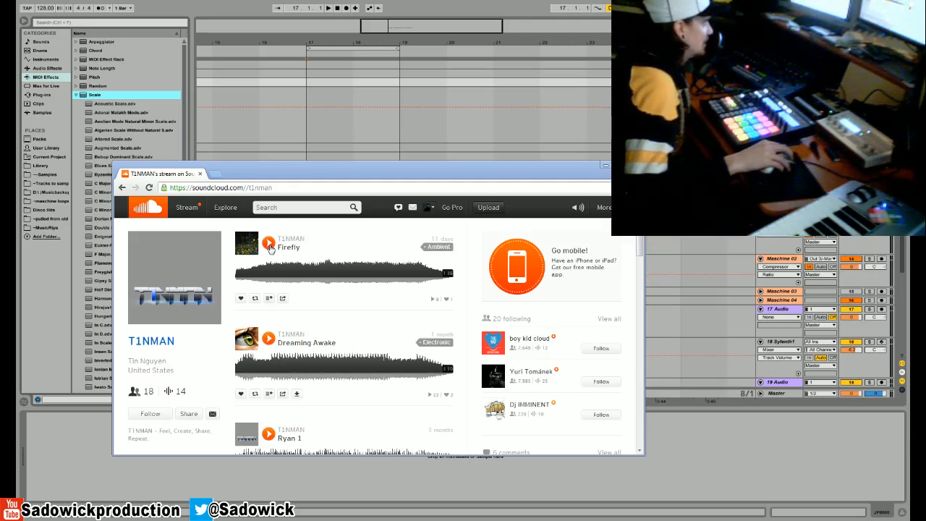
drag(372, 174, 371, 166)
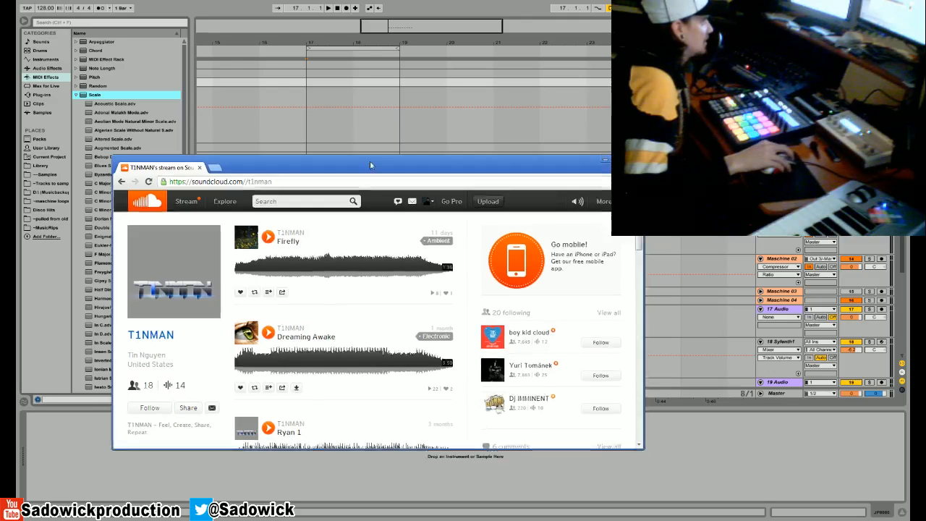
click(268, 236)
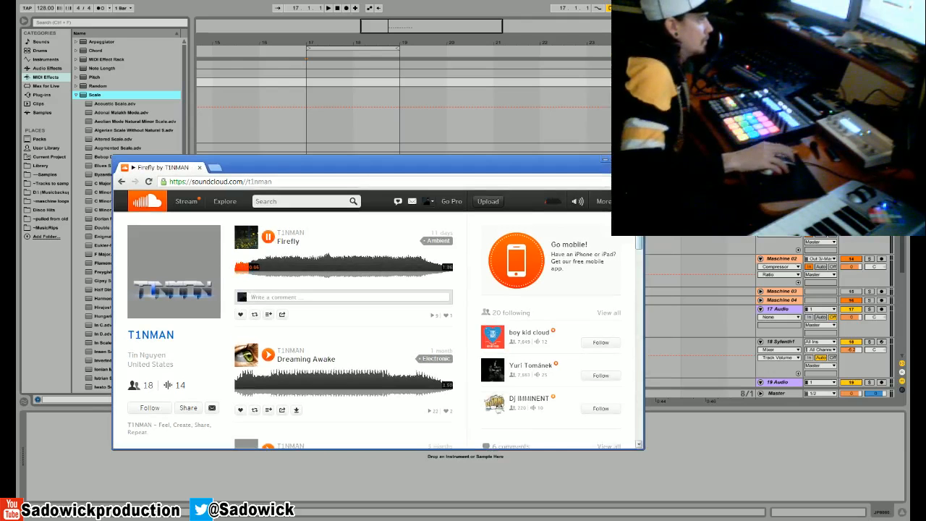
mouse_move(298, 238)
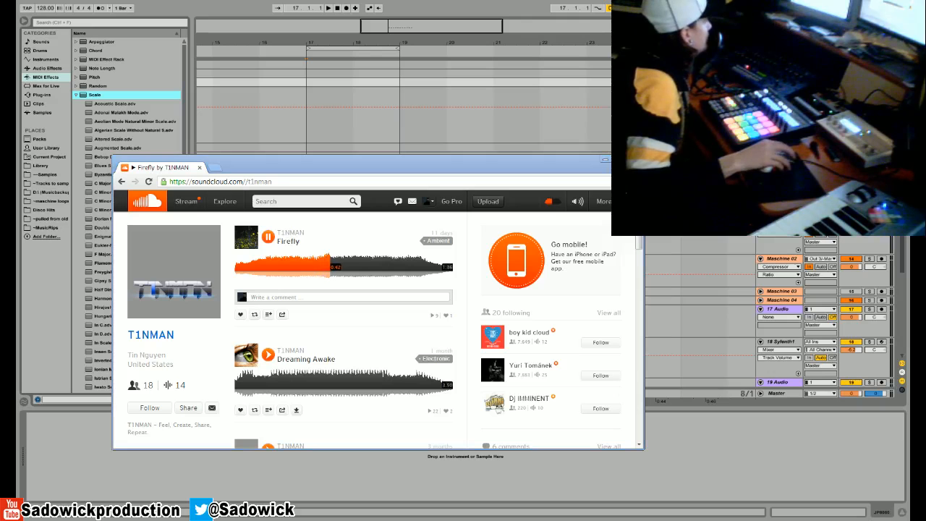
click(267, 240)
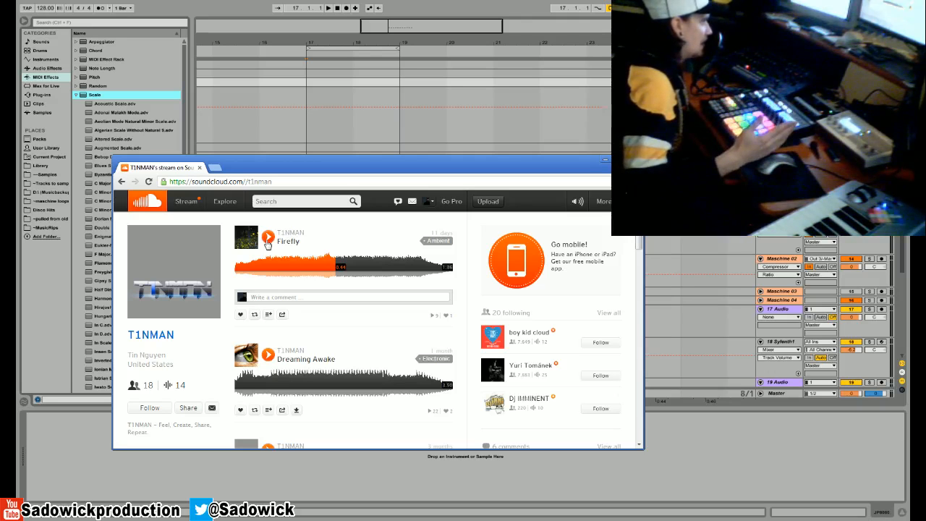
click(267, 238)
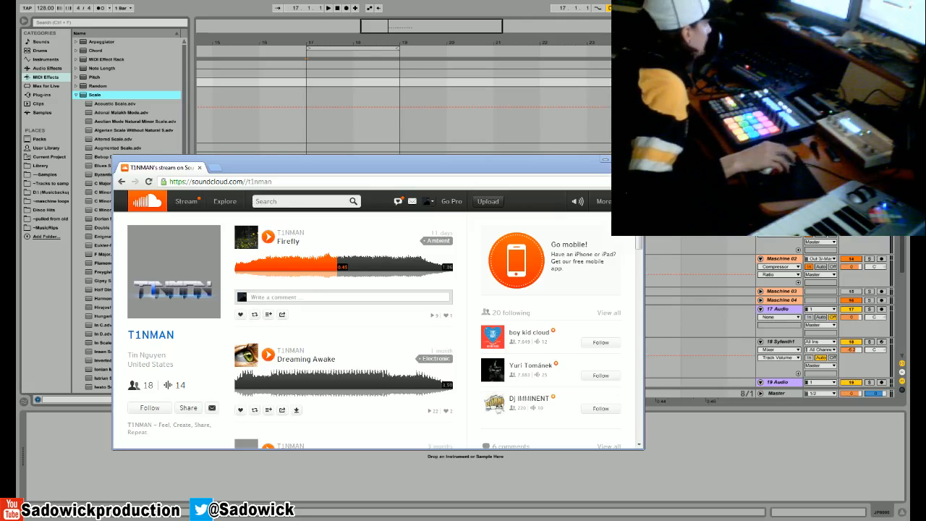
- Follow the artist of "Firefly" from the profile page, and move that window off screen
key(alt+Tab)
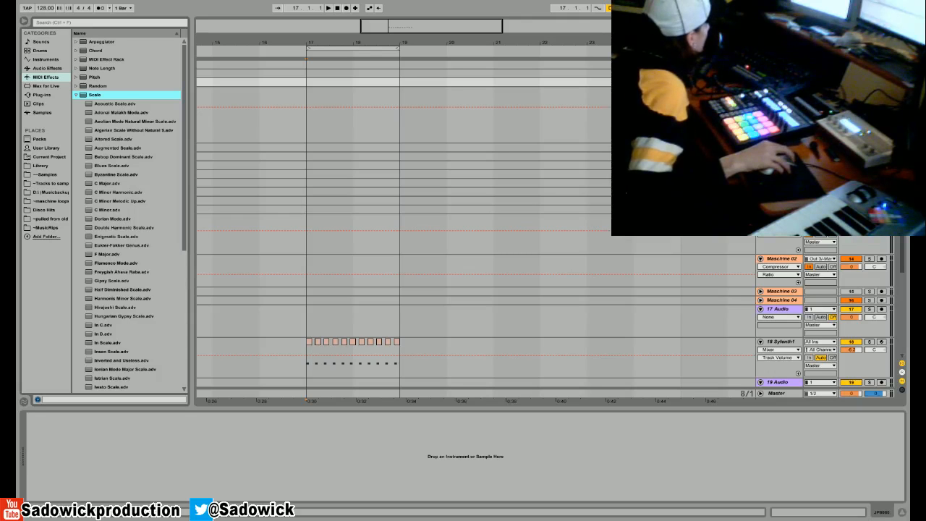
drag(0, 163, 271, 159)
click(169, 409)
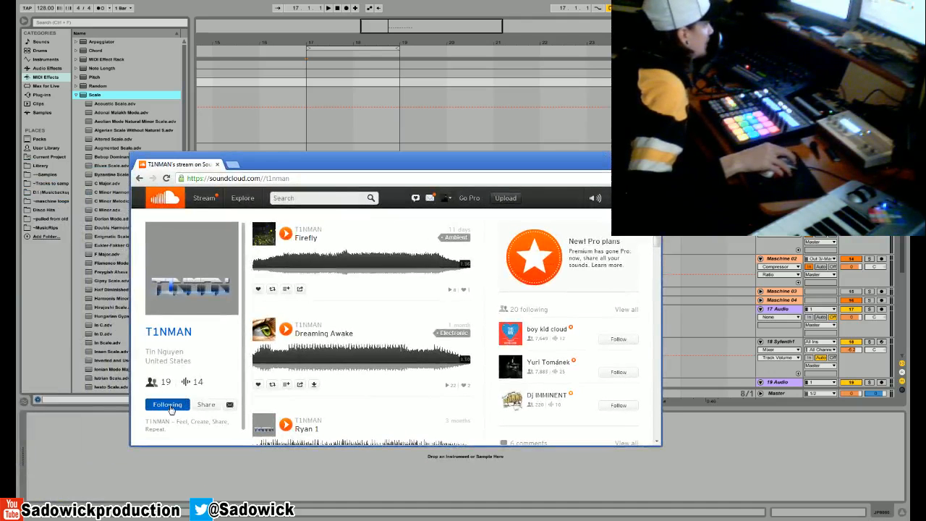
drag(353, 167, 0, 180)
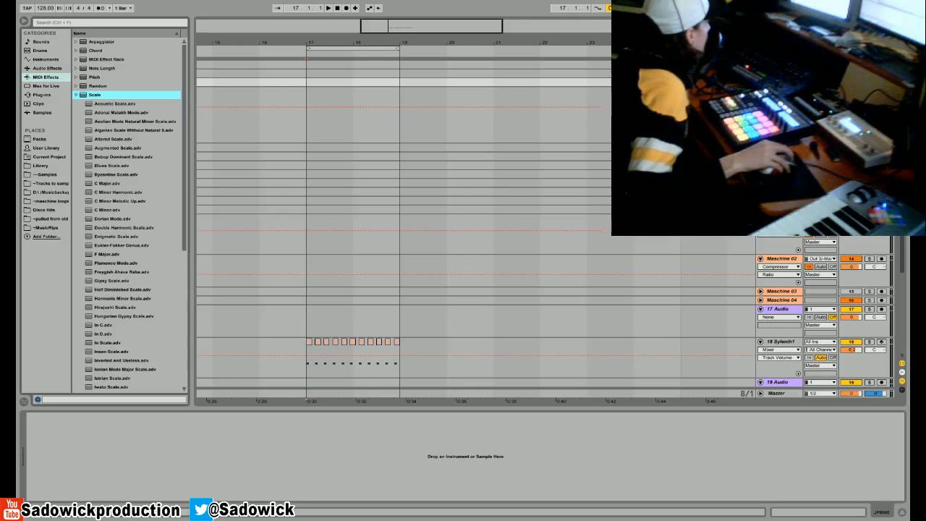
- Bring the playing "Once Upon a Time" track page into view and adjust the SoundCloud playback volume
drag(180, 173, 288, 142)
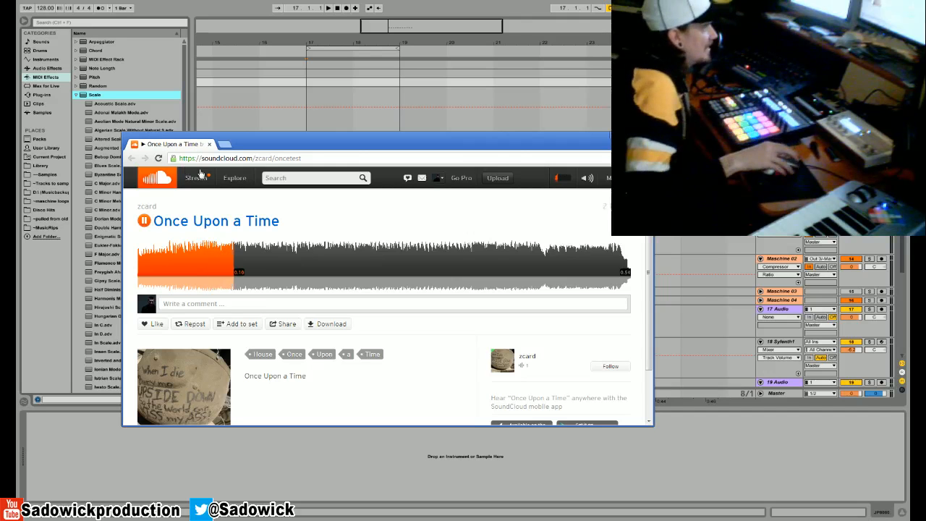
mouse_move(590, 181)
click(606, 178)
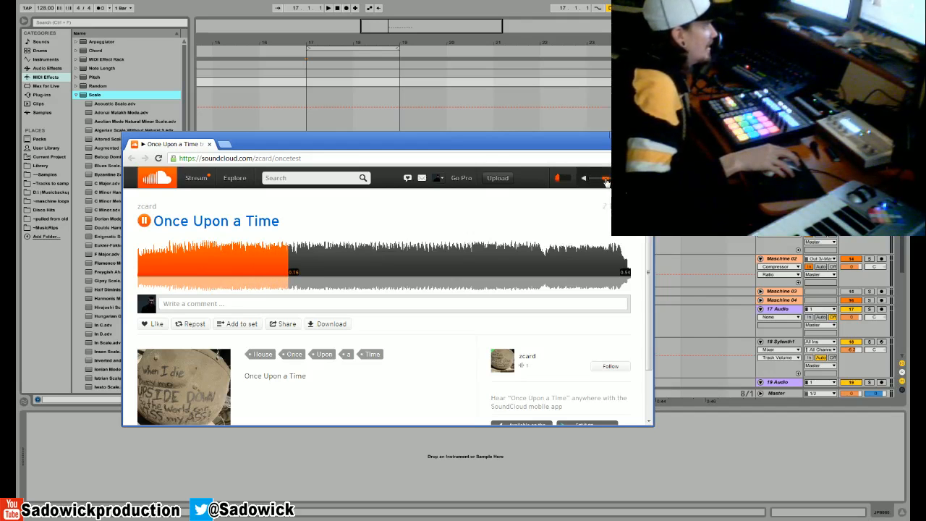
scroll(416, 354, down, 1)
scroll(416, 355, up, 1)
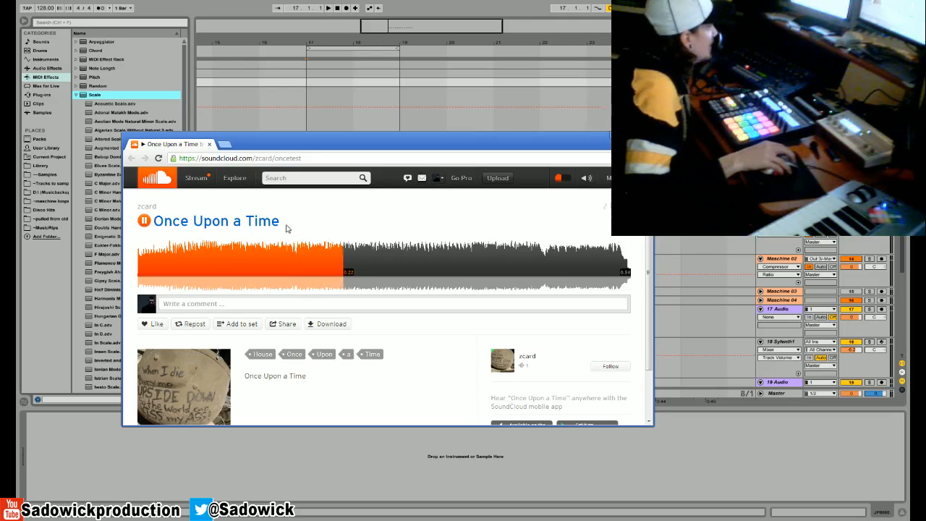
- Listen to "Once Upon a Time" from about 0:26 onward, pausing and resuming it for comments
click(145, 221)
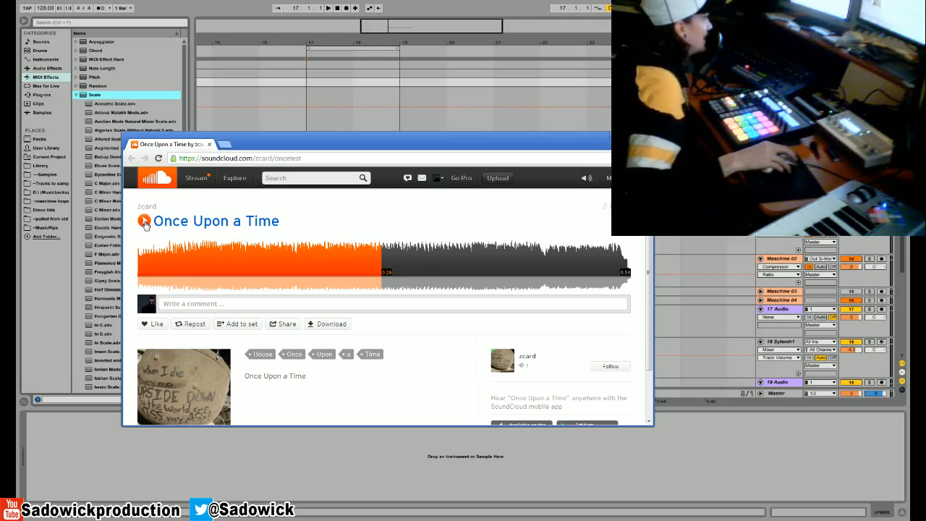
click(144, 223)
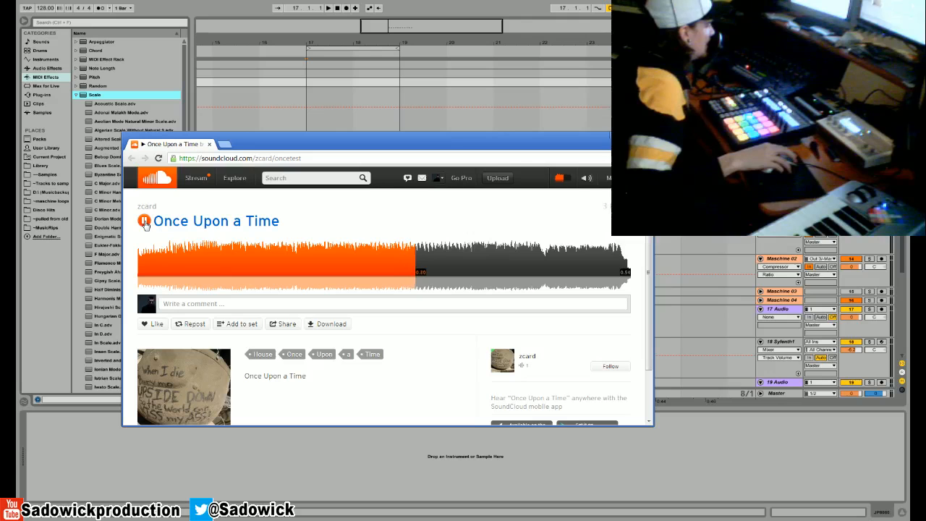
click(145, 223)
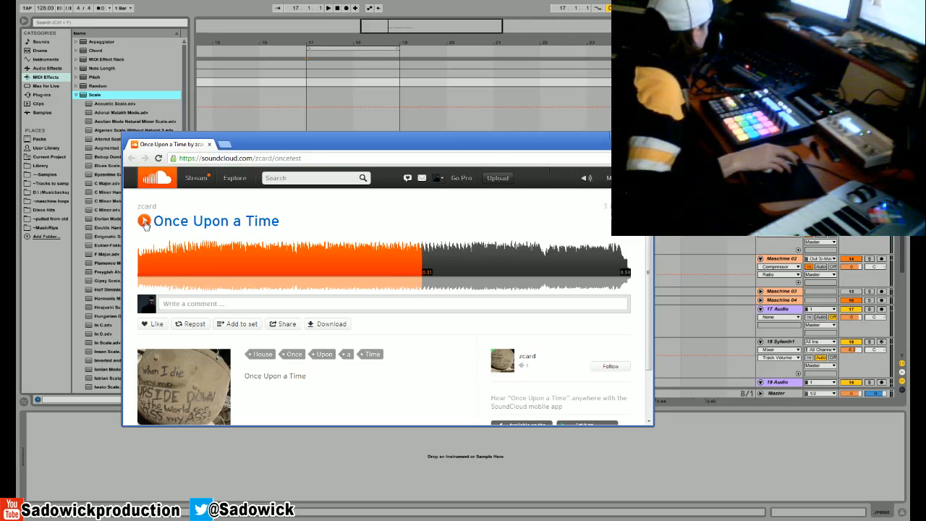
click(141, 221)
click(143, 222)
click(144, 221)
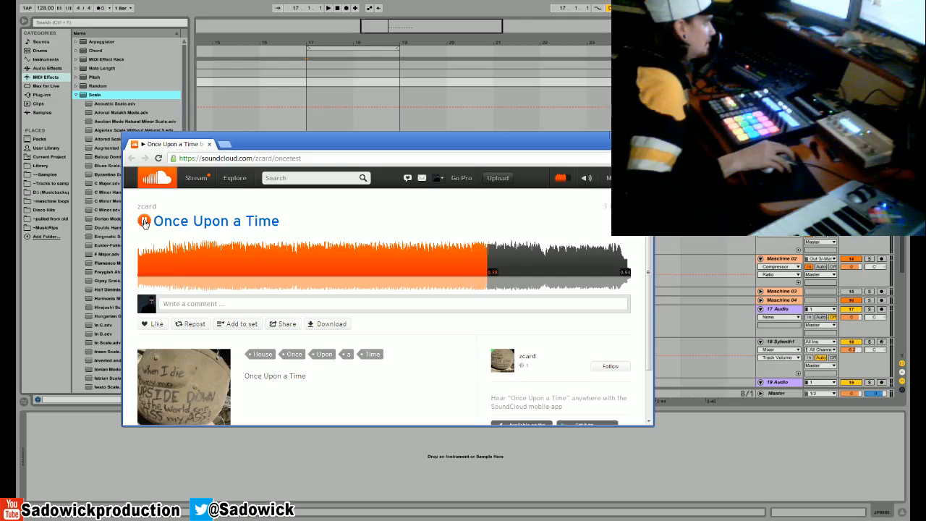
- Pause "Once Upon a Time", follow its artist and dismiss the SoundCloud window
click(144, 221)
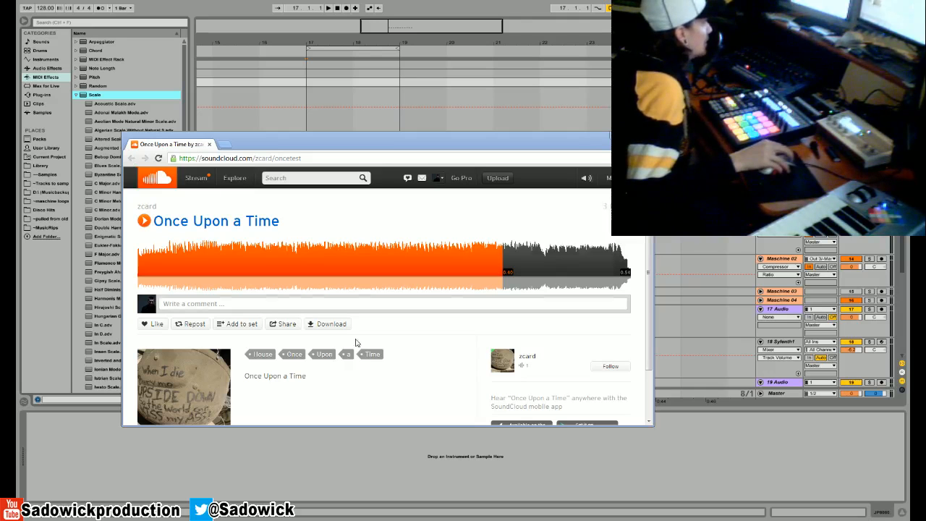
click(607, 366)
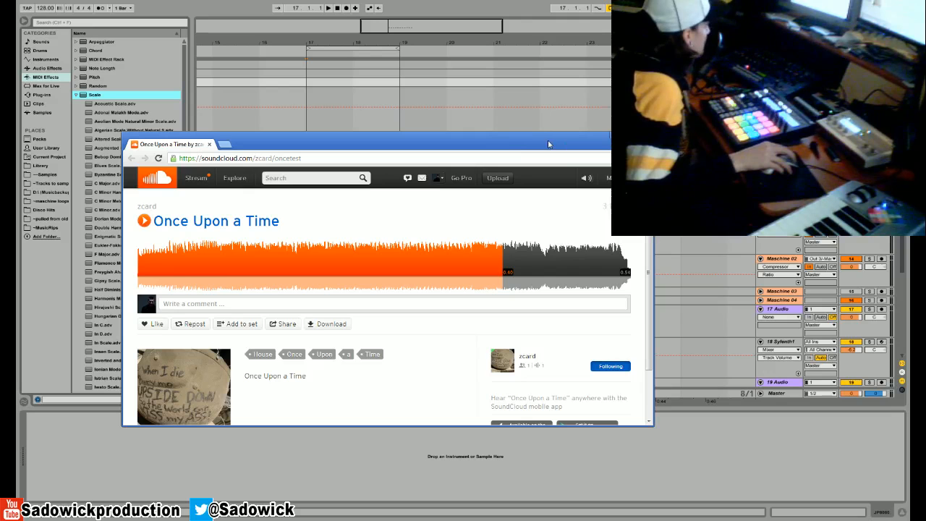
click(617, 136)
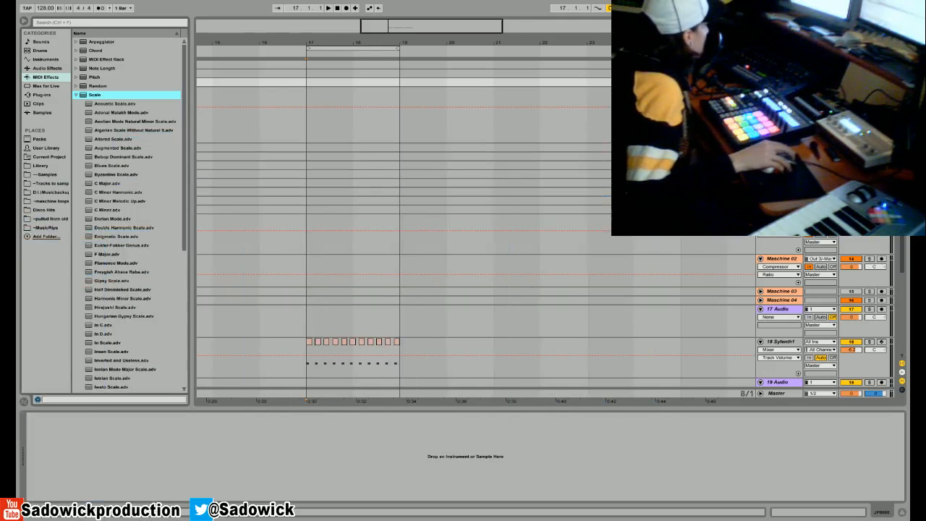
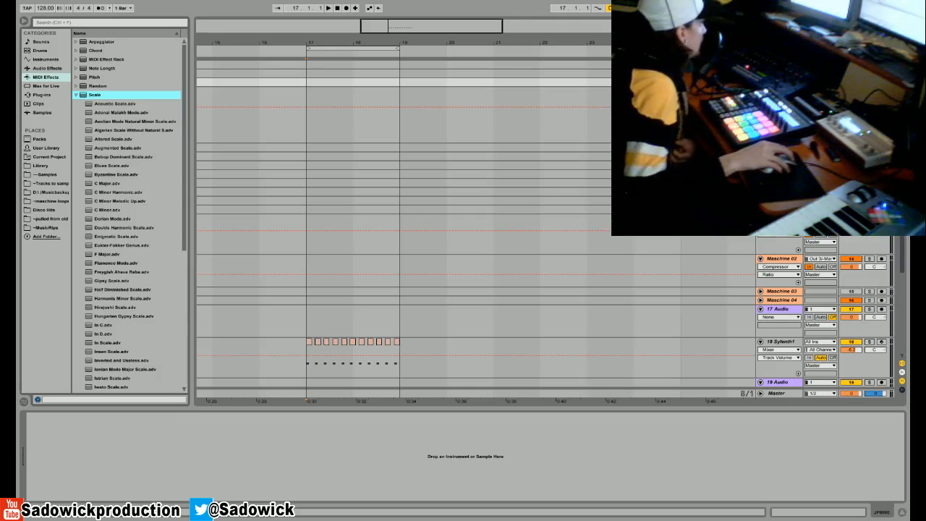
- Collapse the 18 Sylenth1 and 19 Audio tracks and unfold the 20 Audio track
double_click(858, 243)
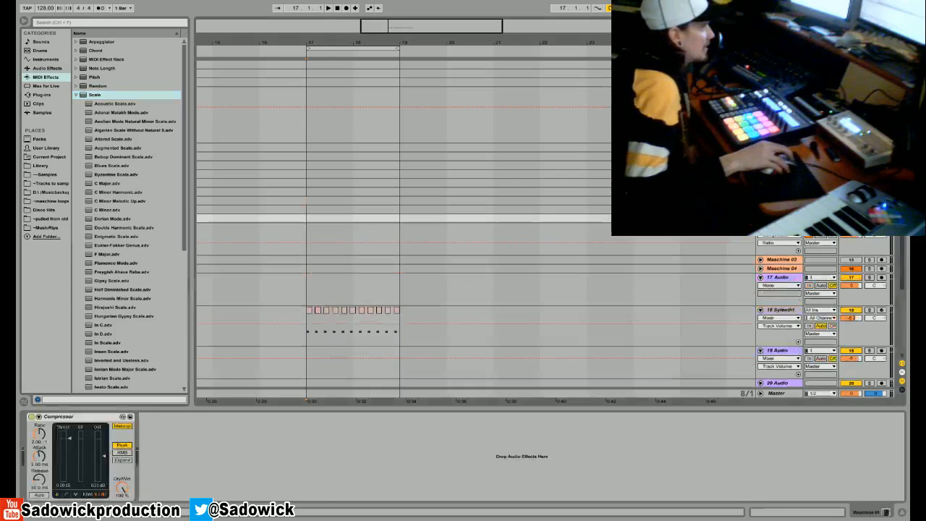
double_click(872, 330)
double_click(871, 339)
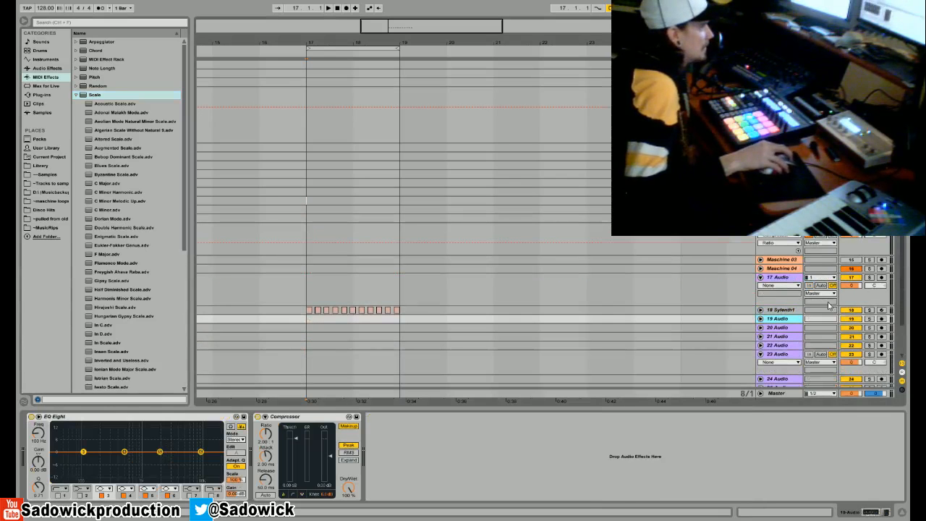
double_click(784, 329)
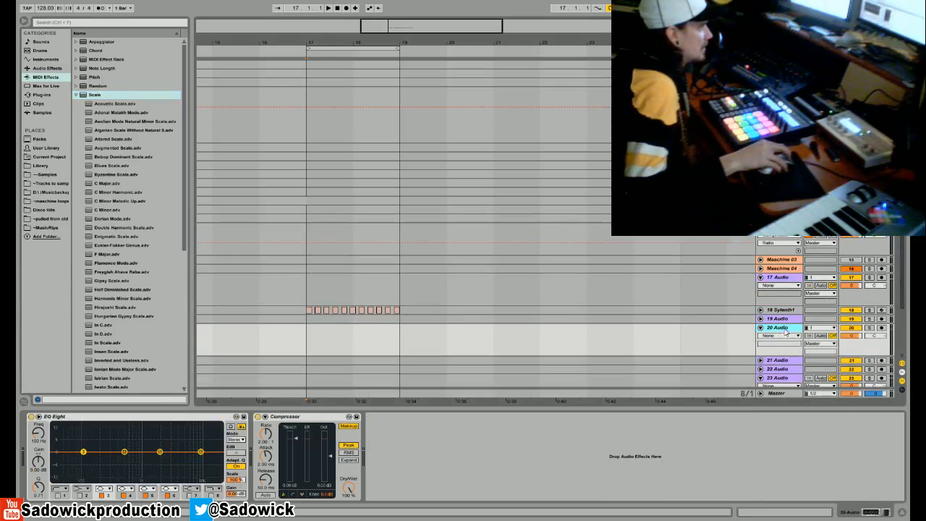
- Switch the arrangement to an adaptive grid and loop the first beat of bar 20, selecting its start on 20 Audio
click(455, 268)
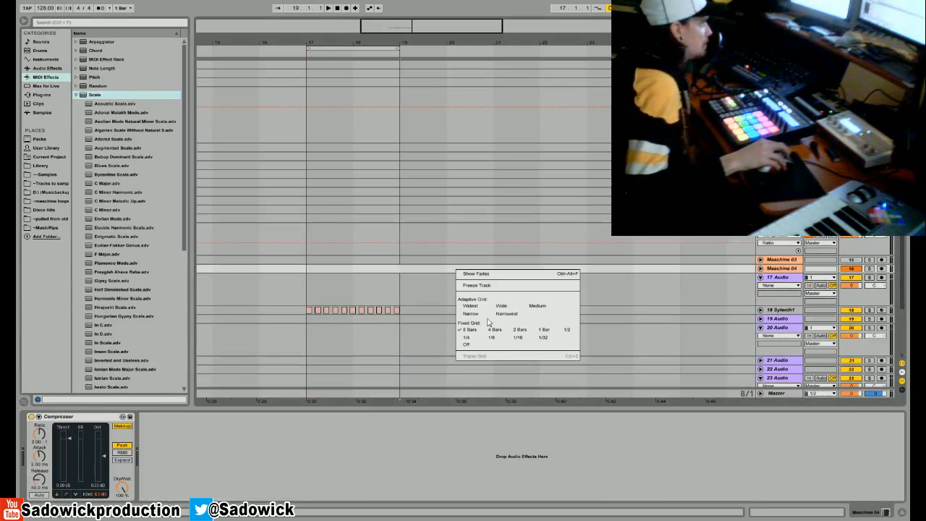
drag(469, 43, 413, 346)
right_click(402, 338)
click(435, 401)
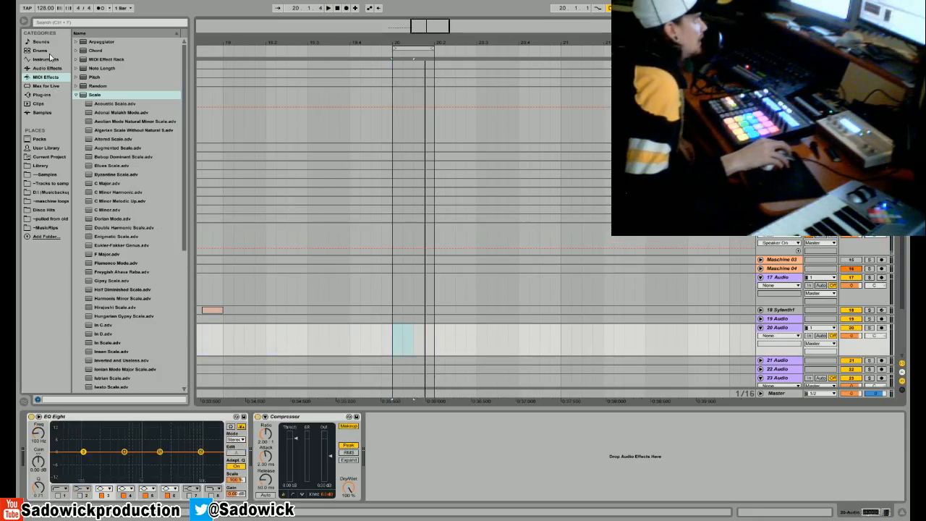
- Open the VEH3 Claps folder of AA Vengeance Essential House Vol.3 in the Library
click(49, 167)
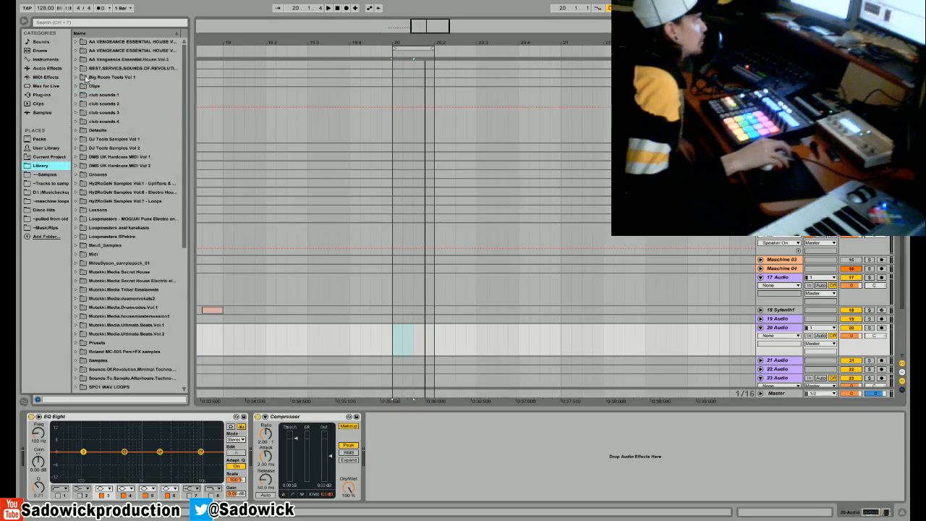
click(82, 60)
click(83, 86)
- Audition several clap samples and place VEH3 Claps 031 at bar 20 on 20 Audio
click(101, 205)
click(105, 227)
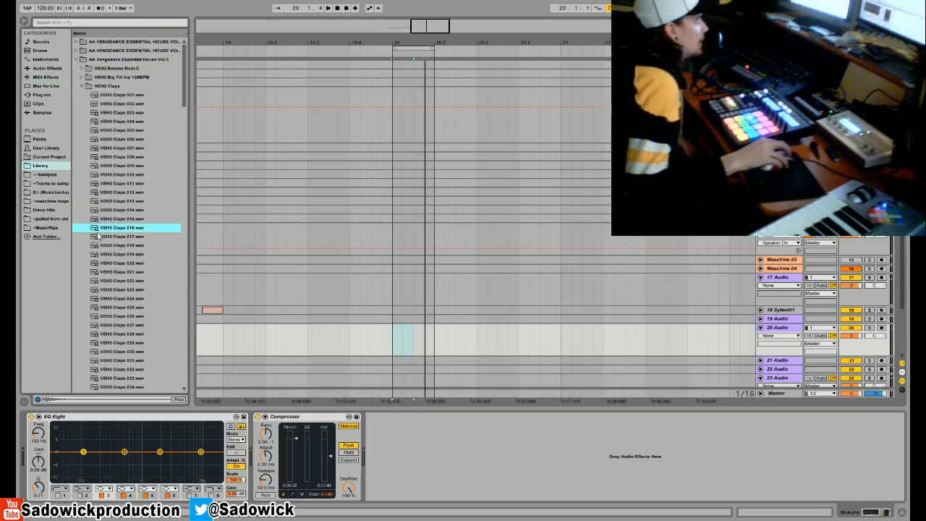
click(95, 244)
click(131, 360)
scroll(119, 333, down, 3)
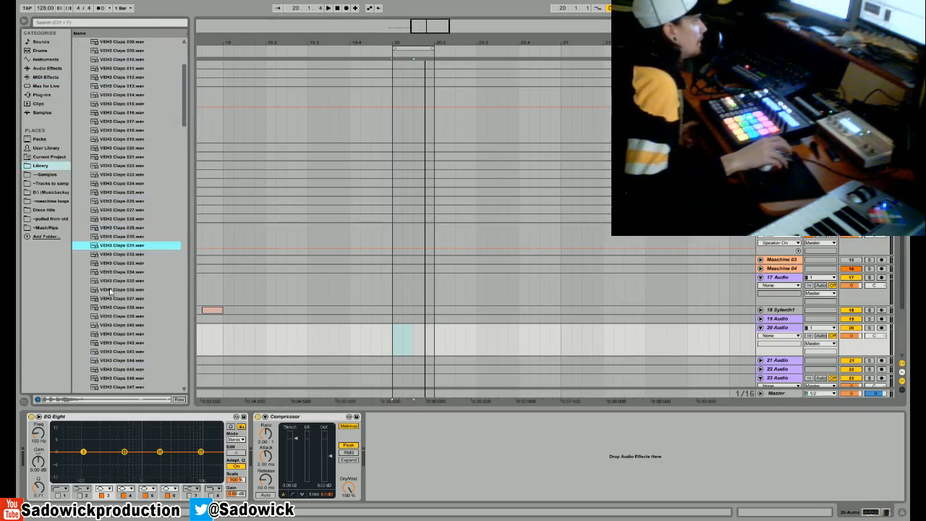
drag(114, 250, 398, 342)
- Close the VEH3 Claps folder and open the VEH3 Pre-Shifted Claps folder
scroll(123, 188, up, 3)
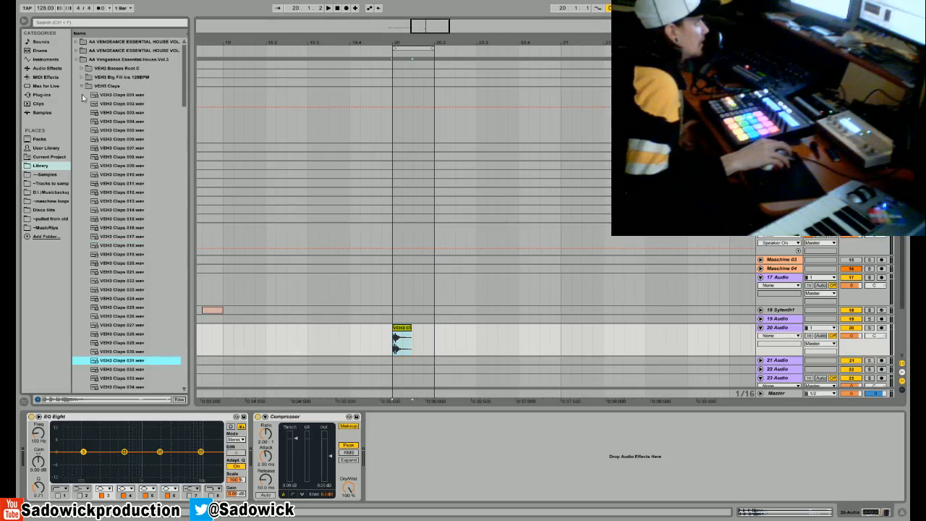
click(82, 86)
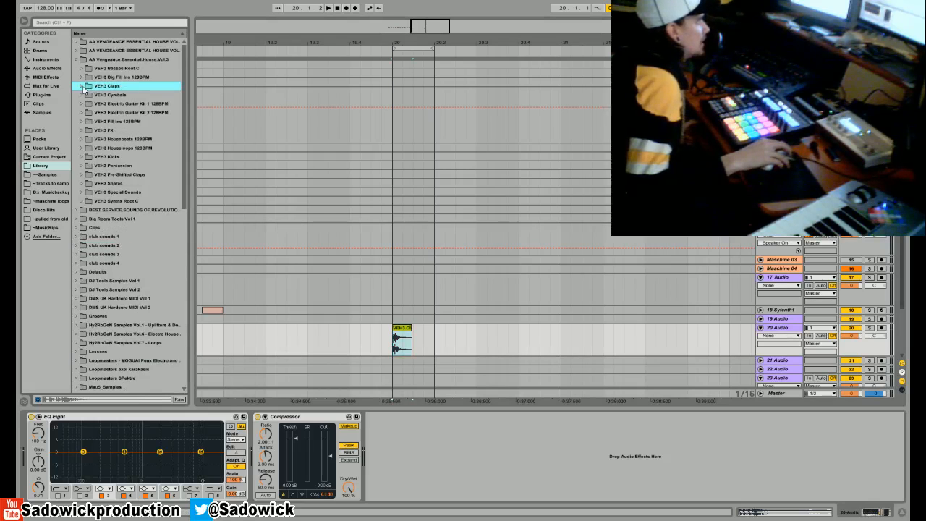
click(81, 175)
scroll(94, 185, down, 6)
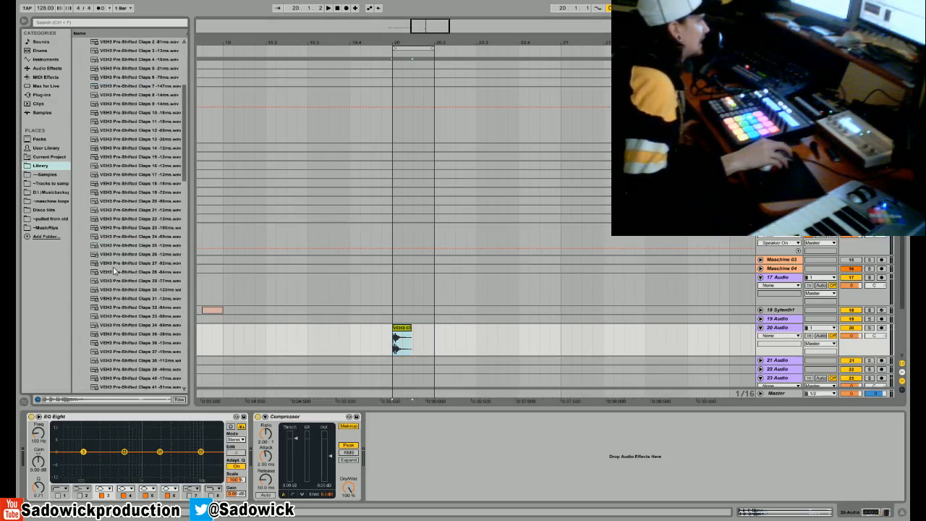
- Audition pre-shifted claps, then place 39 -49ms on 21 Audio and 40 -17ms on 20 Audio, both at bar 20
click(141, 325)
click(130, 334)
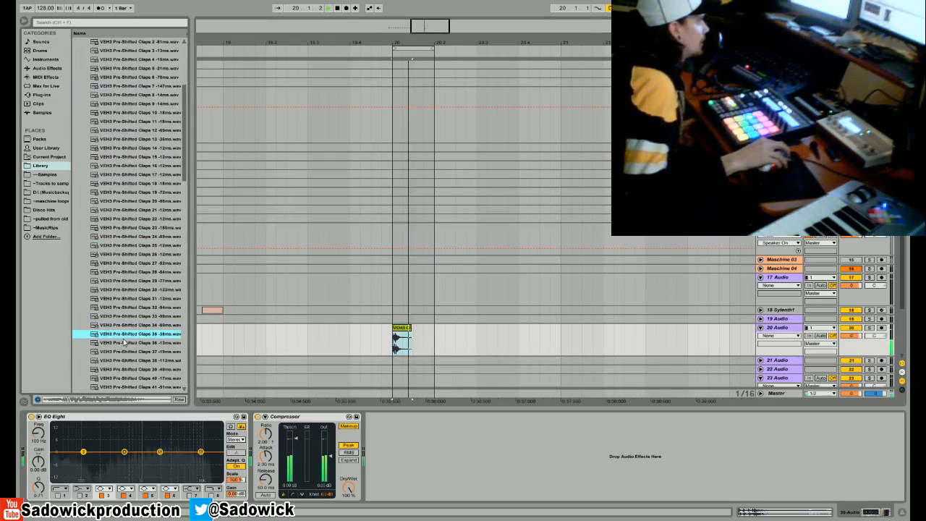
click(117, 343)
click(104, 369)
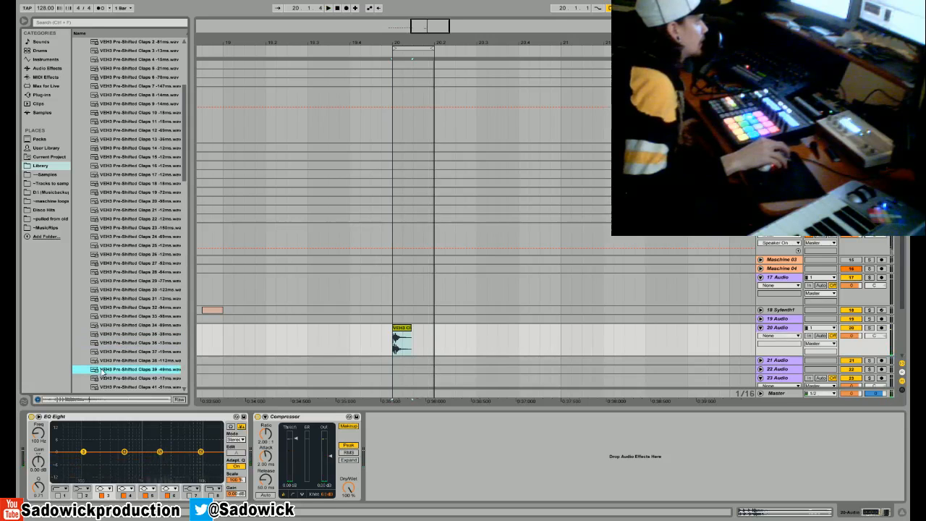
click(109, 377)
click(113, 371)
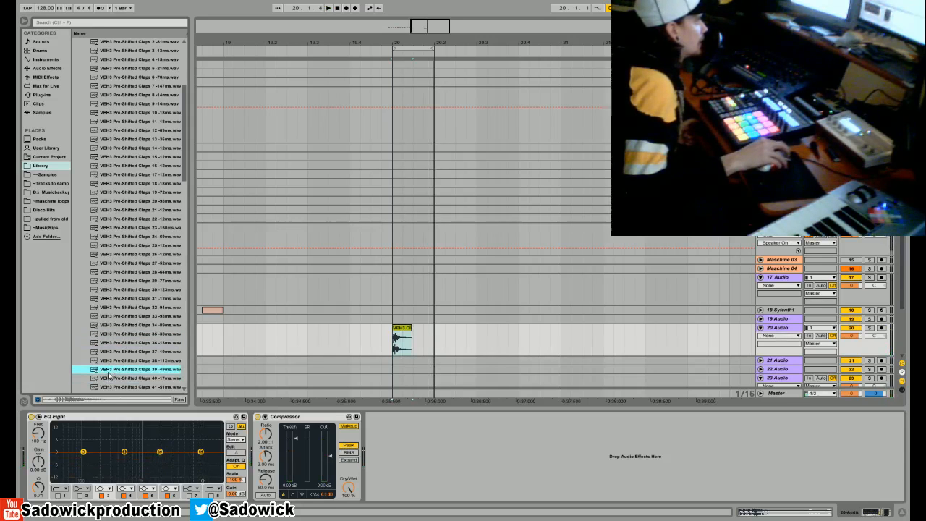
drag(105, 373, 403, 338)
click(104, 380)
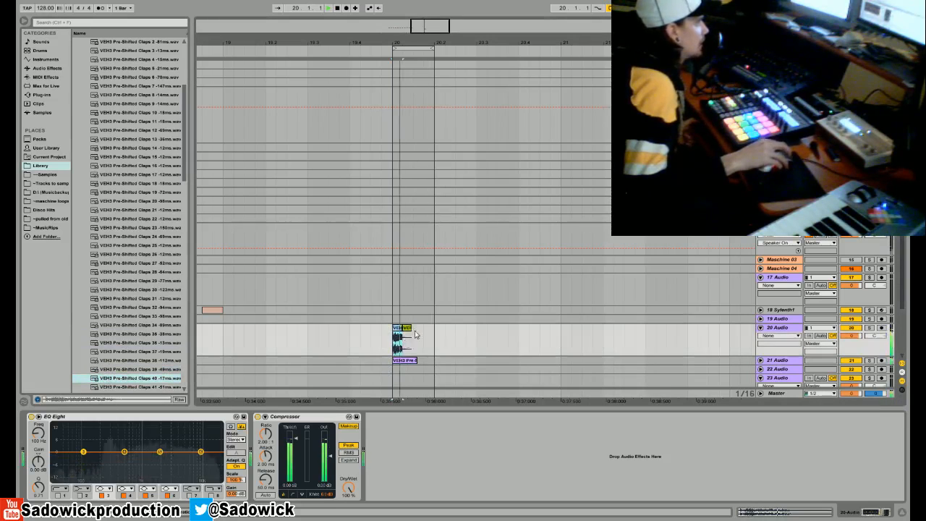
- Unfold the 21 Audio and 22 Audio tracks in the arrangement
drag(904, 208, 906, 252)
click(760, 304)
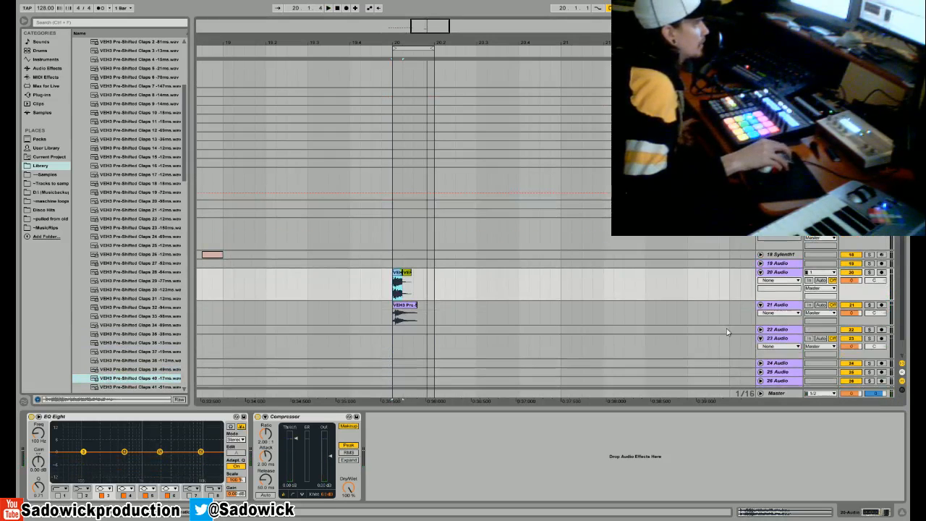
drag(779, 334, 777, 355)
click(775, 330)
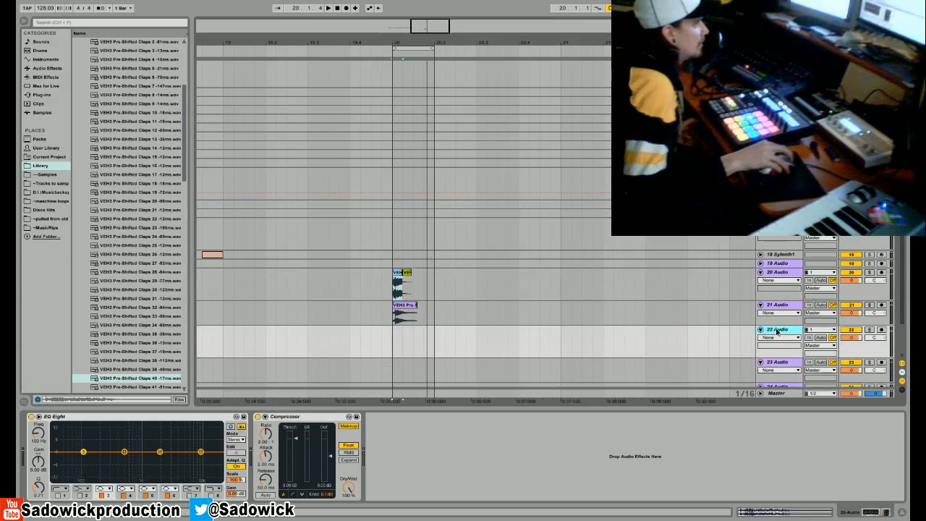
- Close the VEH3 Pre-Shifted Claps folder and open the VEH3 Snares folder
drag(187, 165, 190, 123)
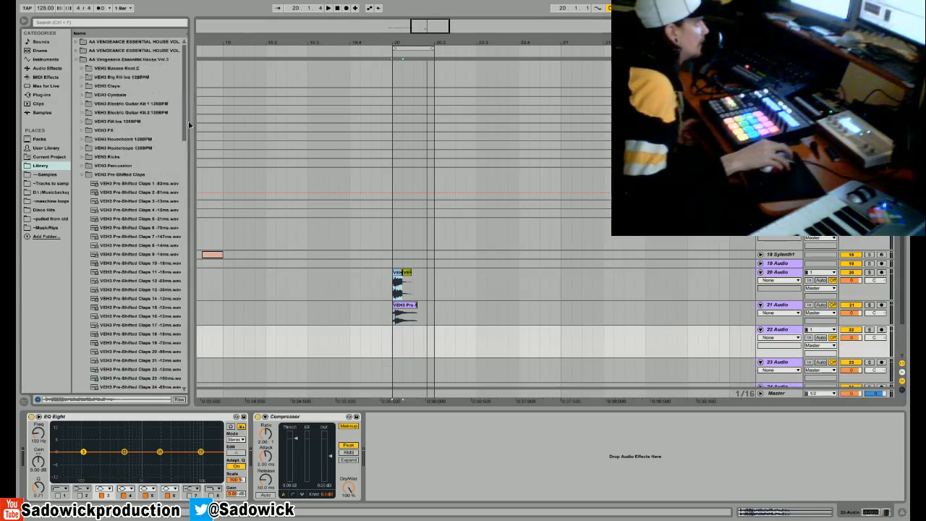
click(82, 175)
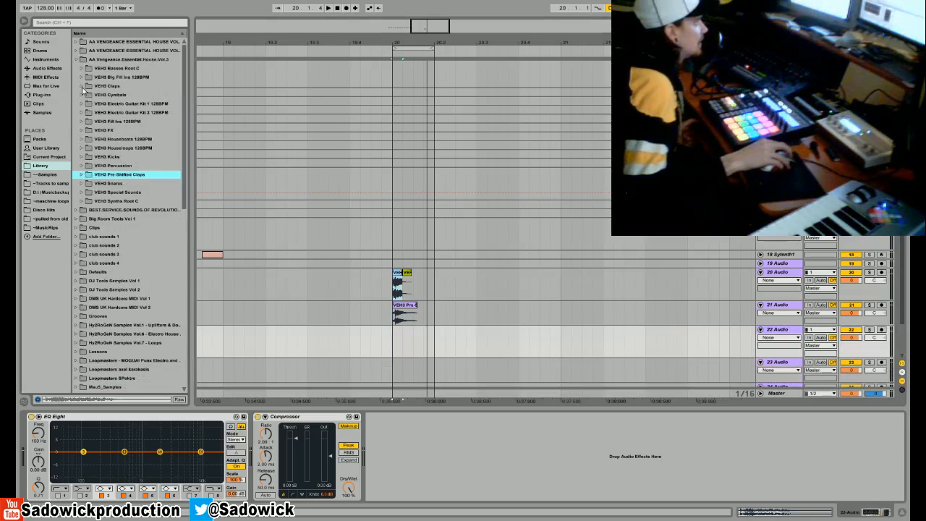
click(81, 183)
- Audition several snare samples and place VEH3 Snares 062 at bar 20 on 22 Audio
click(117, 263)
scroll(116, 262, down, 2)
click(117, 263)
scroll(118, 263, down, 1)
click(128, 113)
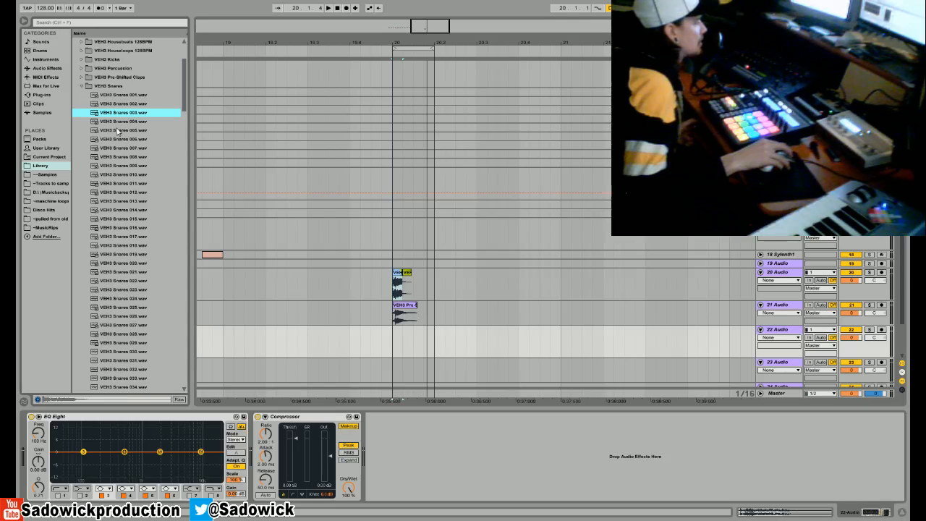
scroll(134, 307, down, 10)
click(132, 298)
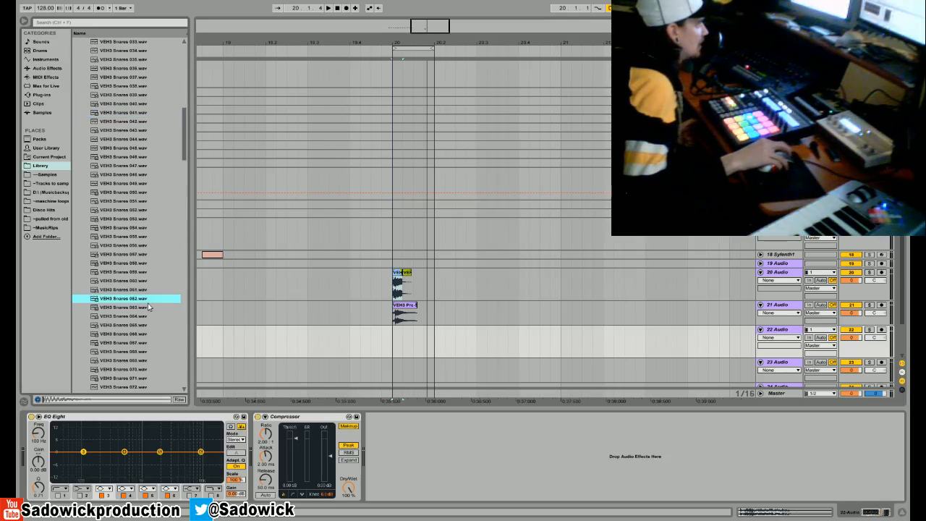
drag(120, 301, 396, 339)
- Play the layered claps and snare, and move all the clips on 20, 21 and 22 Audio to start at 20.1.3
key(space)
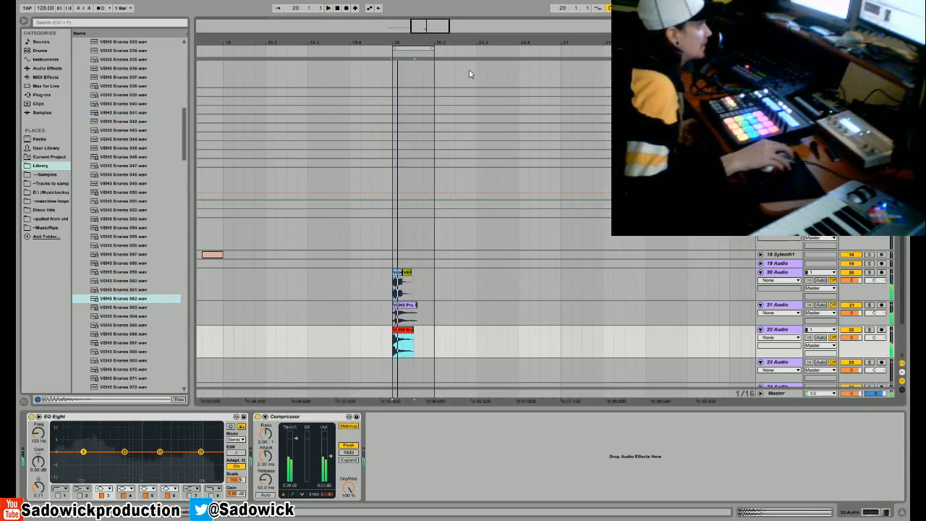
key(space)
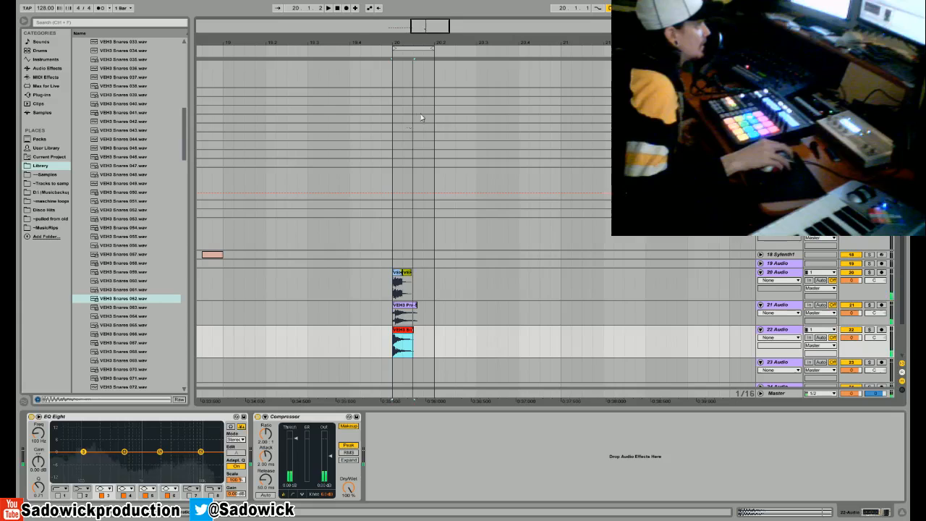
drag(397, 41, 397, 91)
drag(517, 346, 491, 285)
click(486, 227)
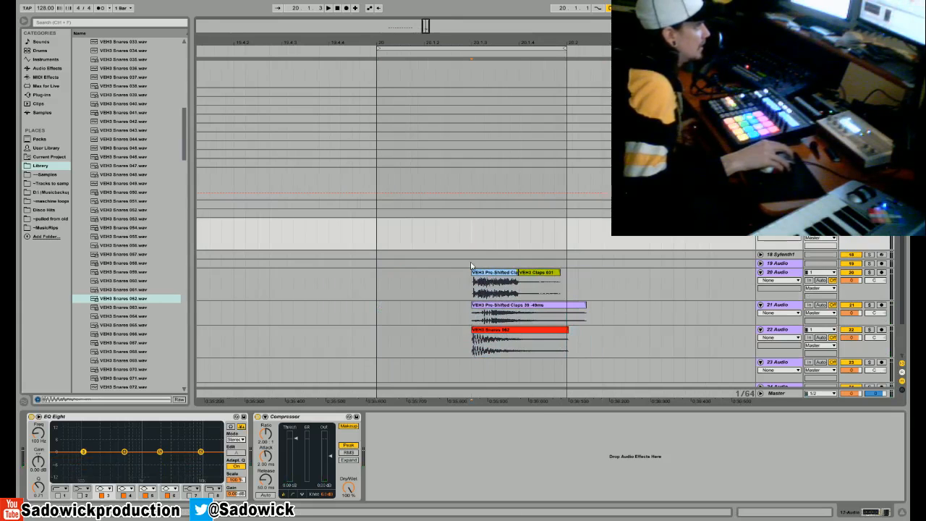
drag(494, 43, 477, 80)
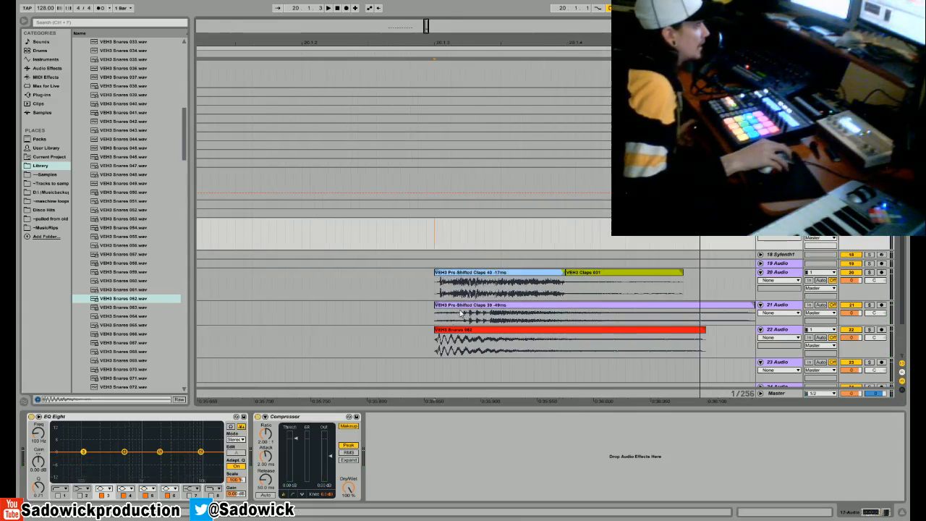
- Shorten the VEH3 Snares 062 clip from its end and slide Pre-Shifted Claps 39 -49ms earlier so its main hit lands on 20.1.3
click(446, 331)
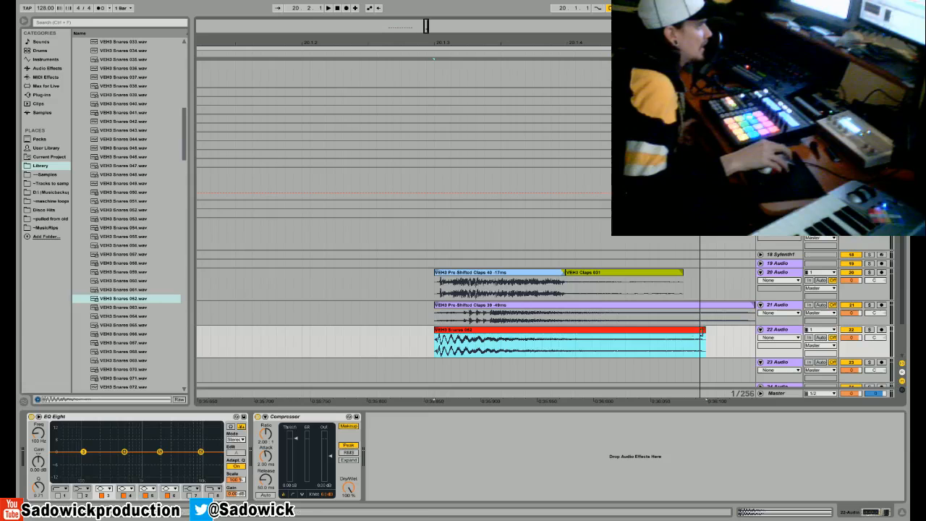
drag(705, 331, 489, 333)
click(516, 306)
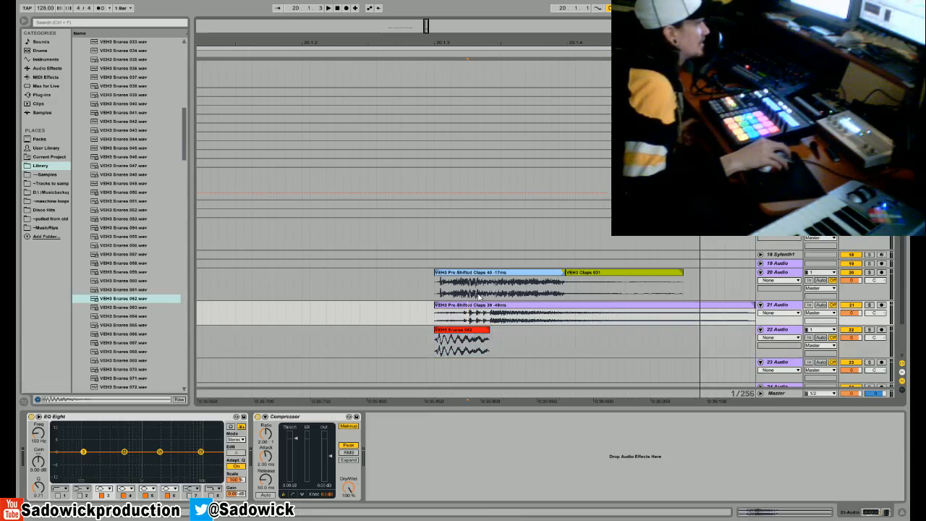
drag(516, 308, 452, 312)
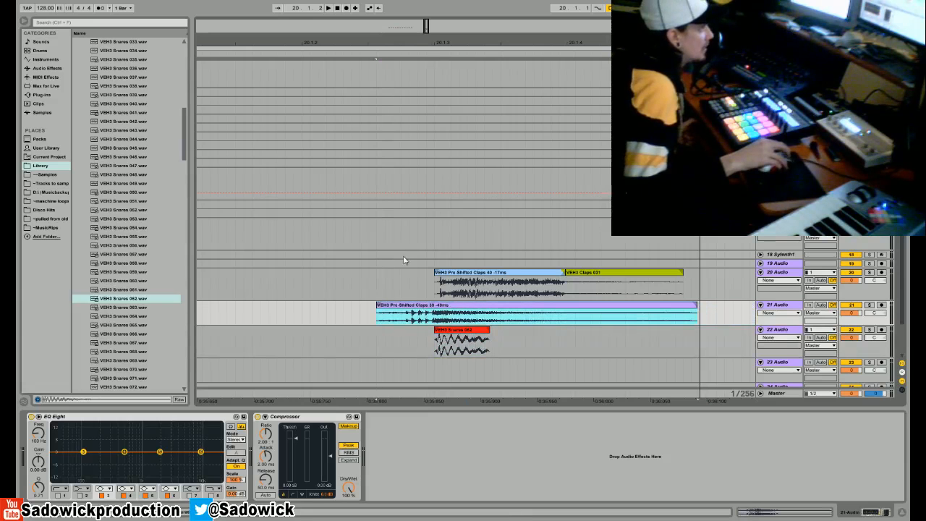
- Play the loop with 20 Audio and 22 Audio muted to hear the pre-shifted clap on 21 Audio alone
key(space)
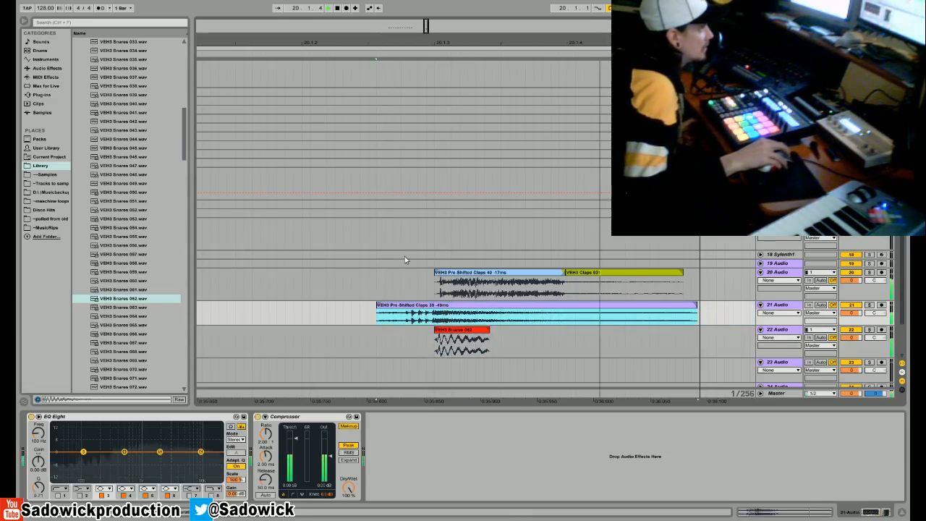
click(854, 273)
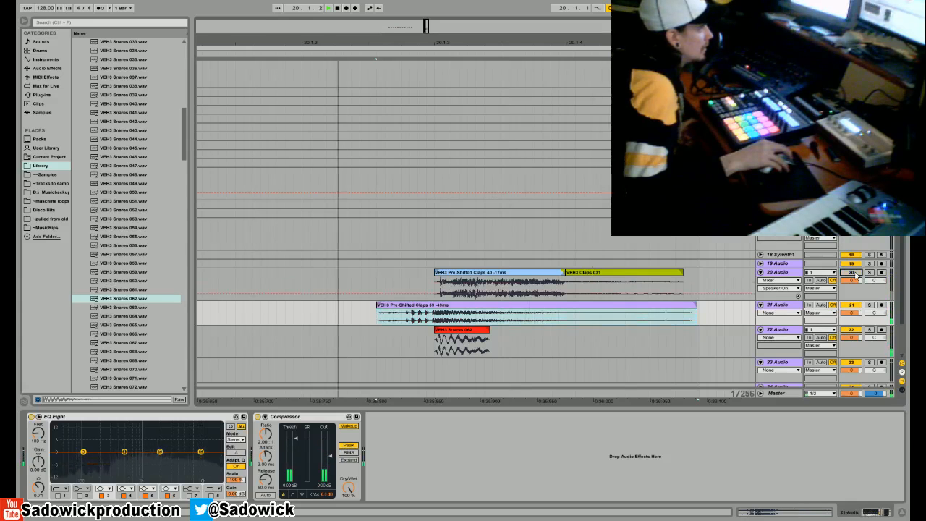
click(844, 337)
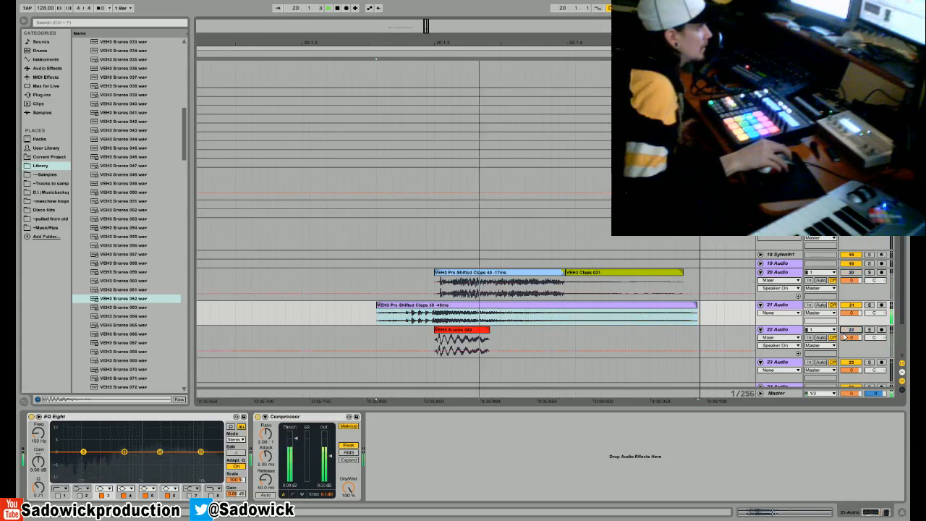
key(space)
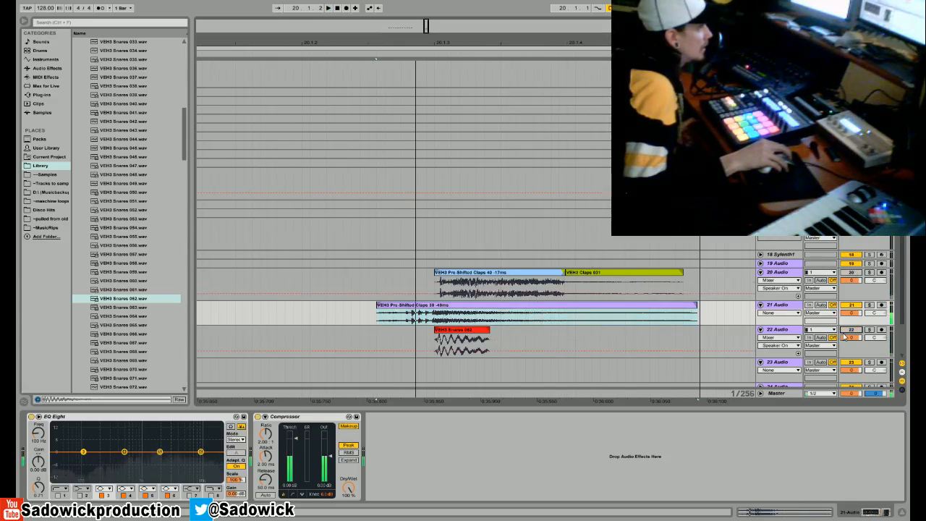
- Extend the end of the VEH3 Snares 062 clip to nearly the end of the clap clip on 21 Audio
click(478, 333)
drag(488, 331, 690, 331)
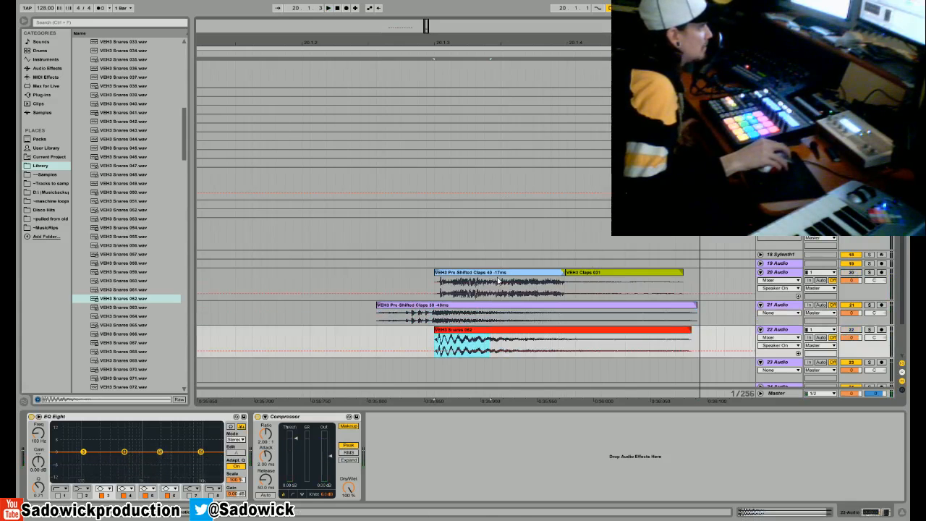
- Shift the Pre-Shifted Claps 40 -17ms clip slightly before 20.1.3, shorten its end to just past the beat and play the loop
click(522, 272)
drag(467, 281, 450, 281)
drag(547, 273, 449, 285)
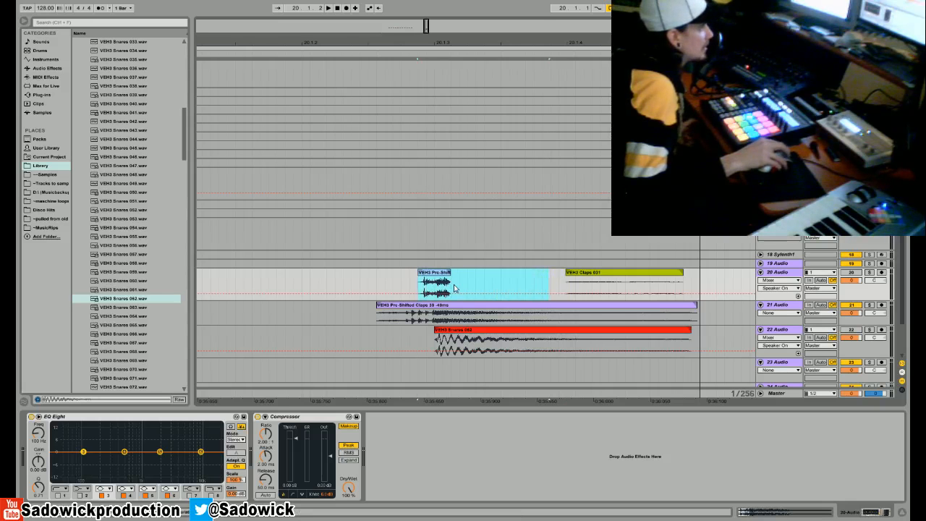
key(space)
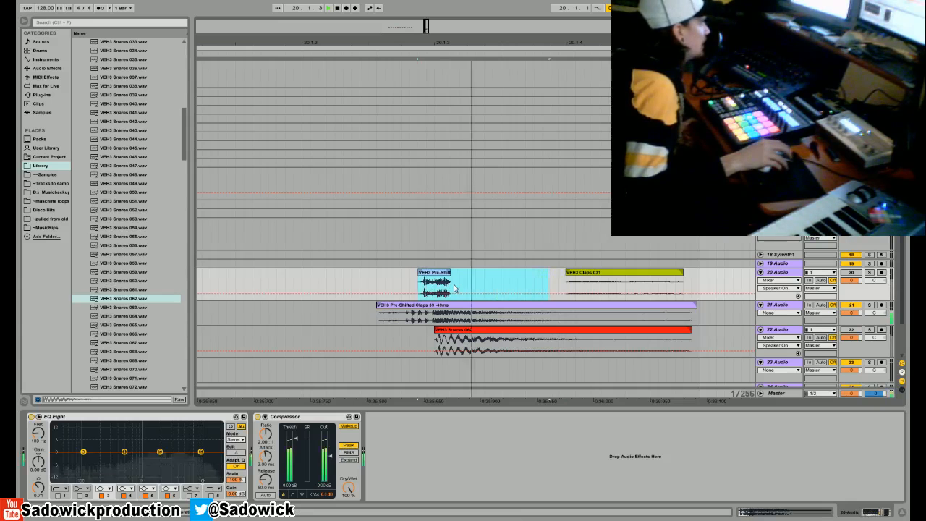
- Solo 20 Audio to hear it alone and delete the VEH3 Claps 031 clip from that track
click(869, 272)
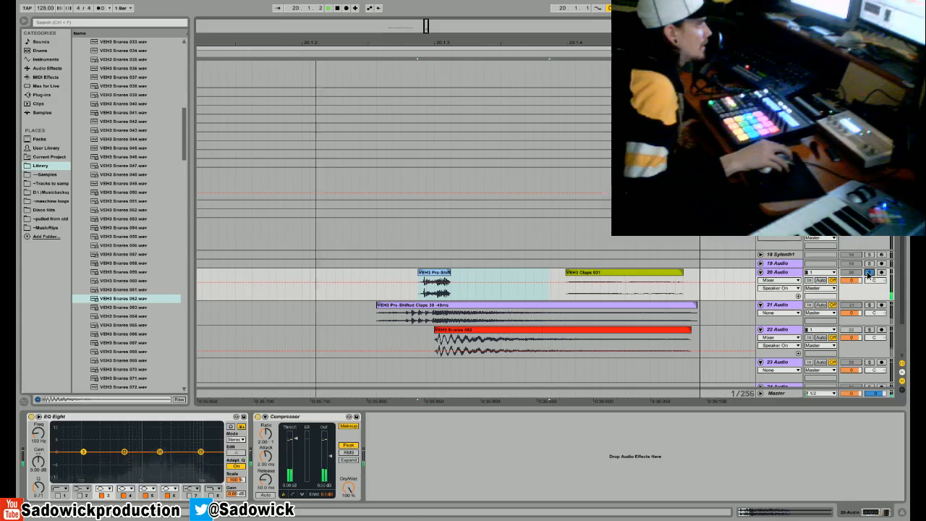
click(641, 276)
key(Delete)
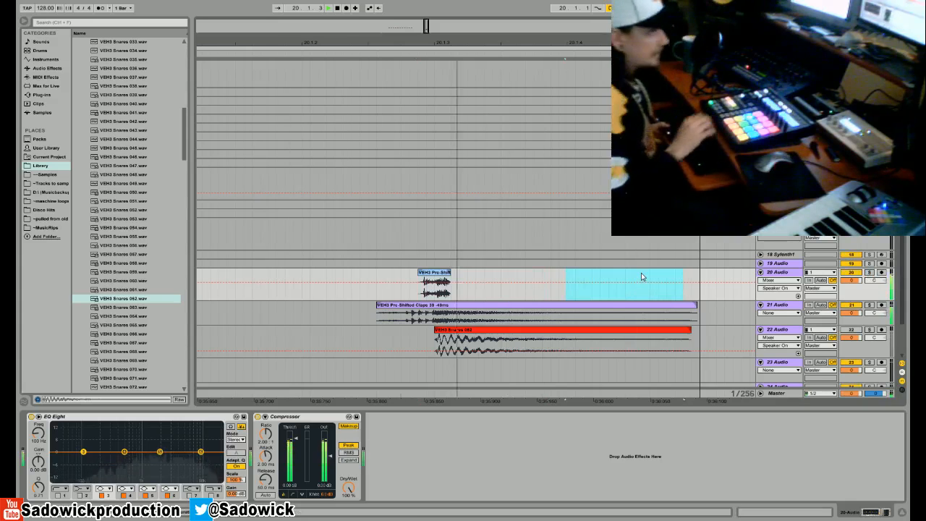
- Pan 20 Audio to 7R and 21 Audio to 9L, comparing the playing loop with 20 Audio muted and unmuted
key(space)
drag(870, 280, 873, 321)
key(space)
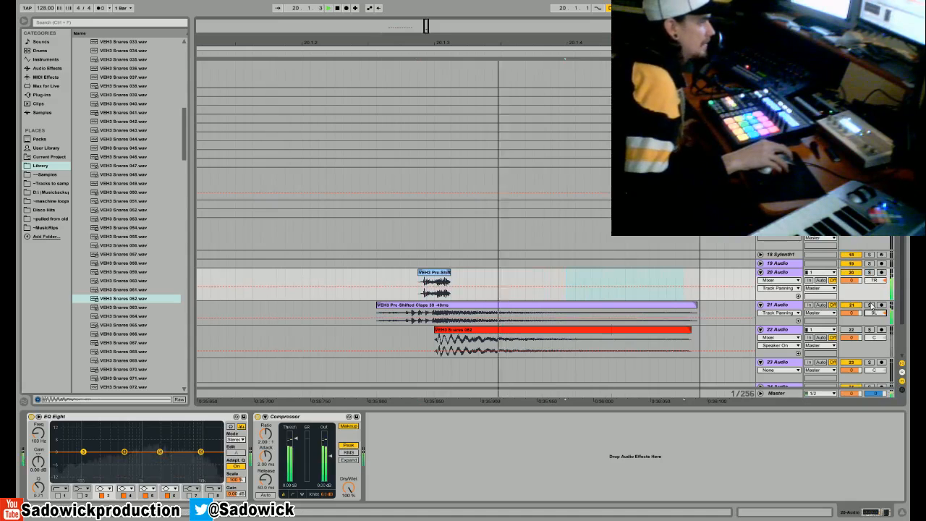
click(853, 273)
click(853, 273)
- Unmute 22 Audio and lower its volume to -3.6 dB, checking the layered balance in the playing loop
key(space)
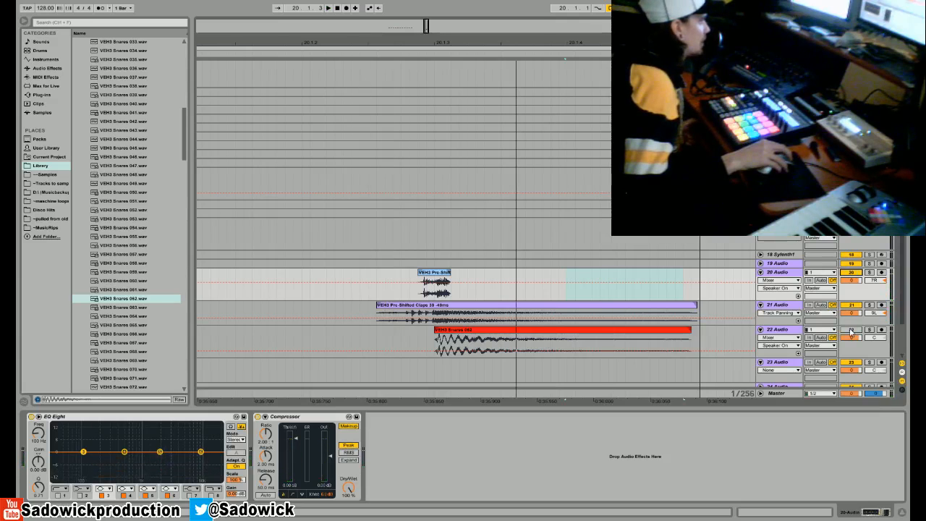
key(space)
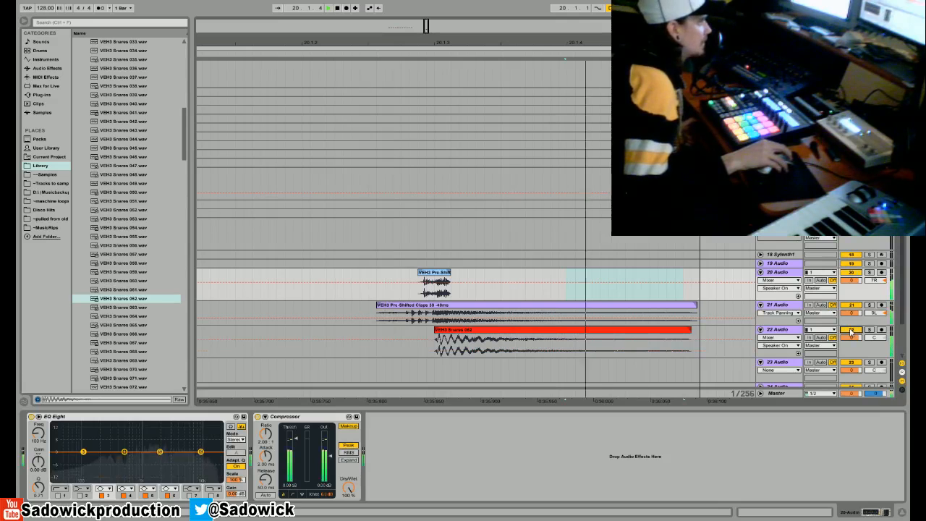
drag(852, 338, 852, 341)
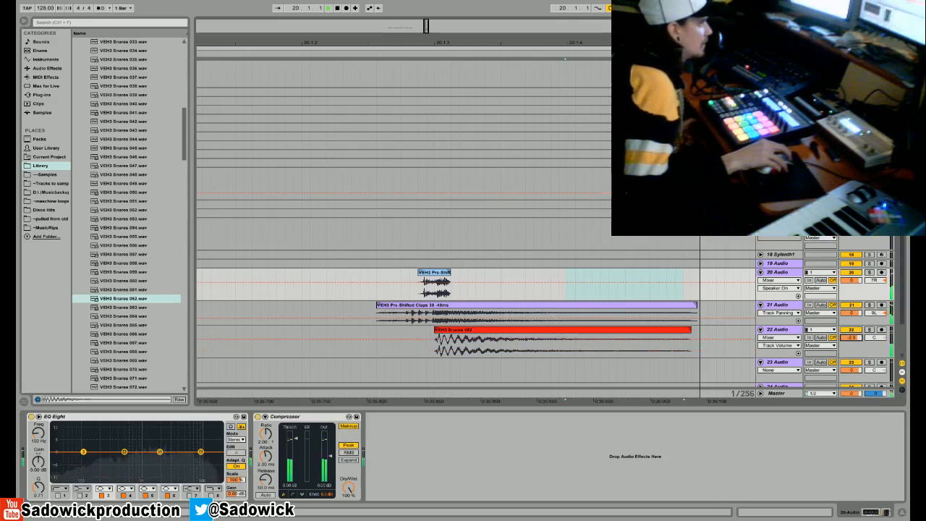
key(space)
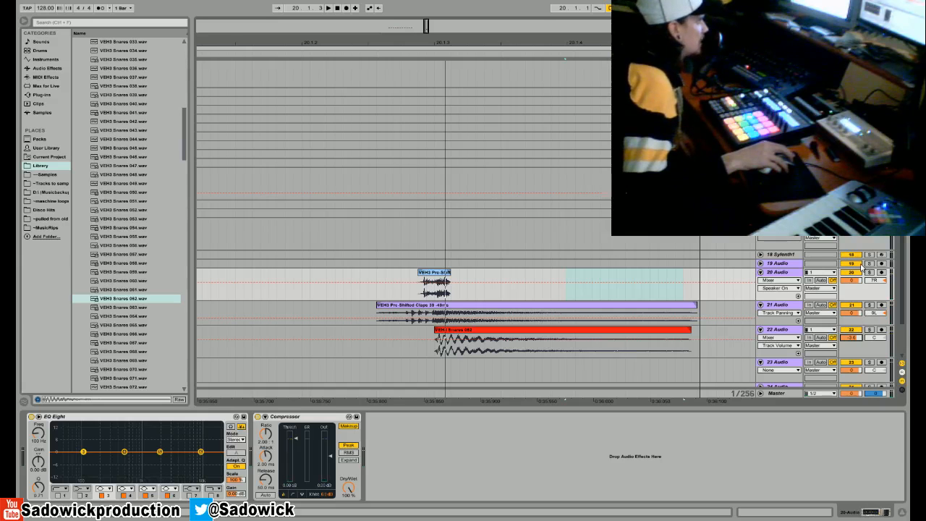
key(space)
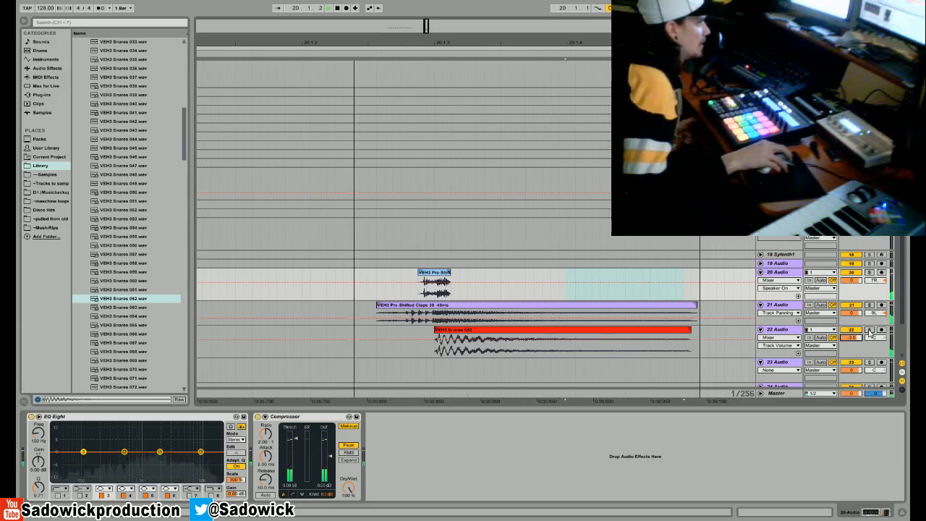
- Try the metronome against the layered hit and widen the playback loop to run from 20 to 20.3
click(101, 9)
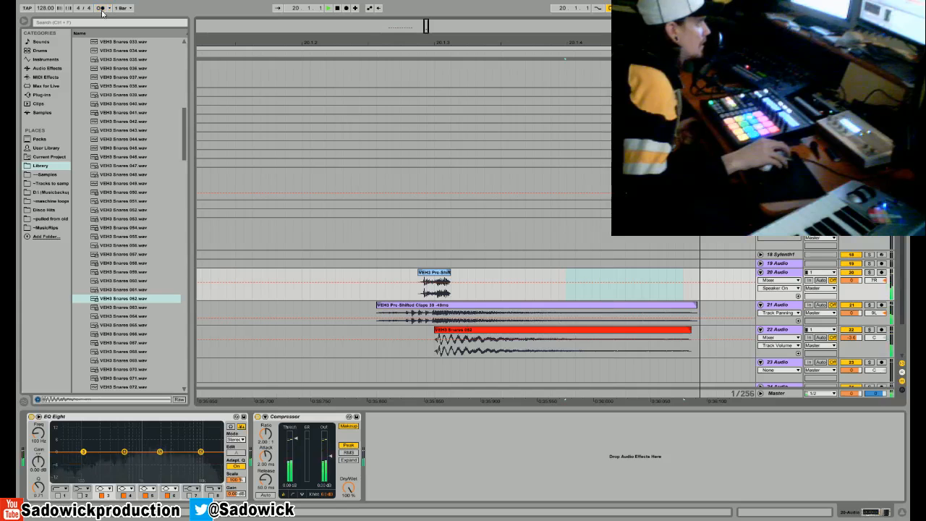
drag(541, 42, 448, 20)
drag(470, 48, 541, 59)
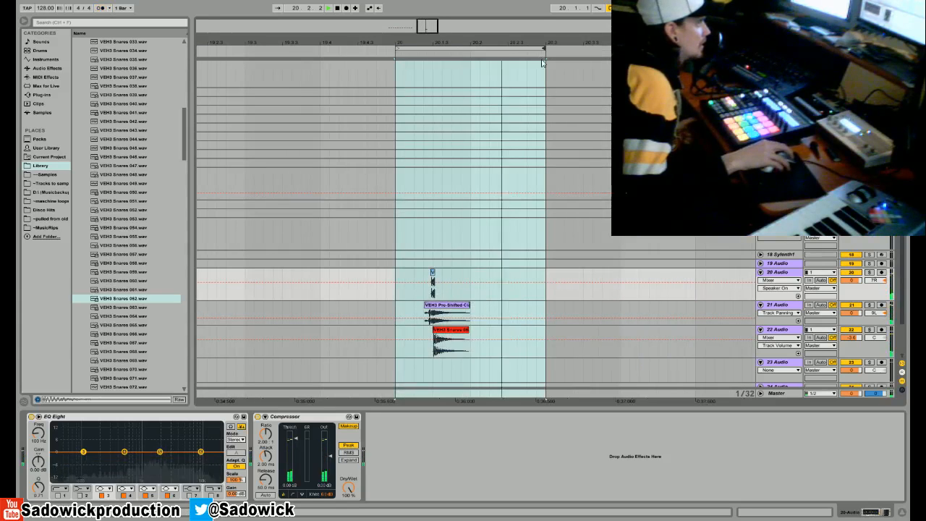
key(space)
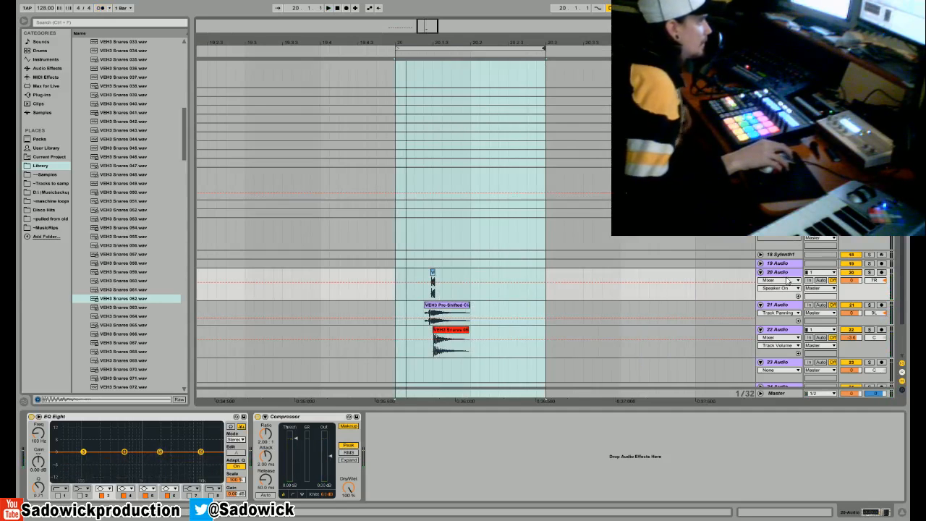
- Group the 20, 21 and 22 Audio tracks and colour the new group orange
right_click(784, 329)
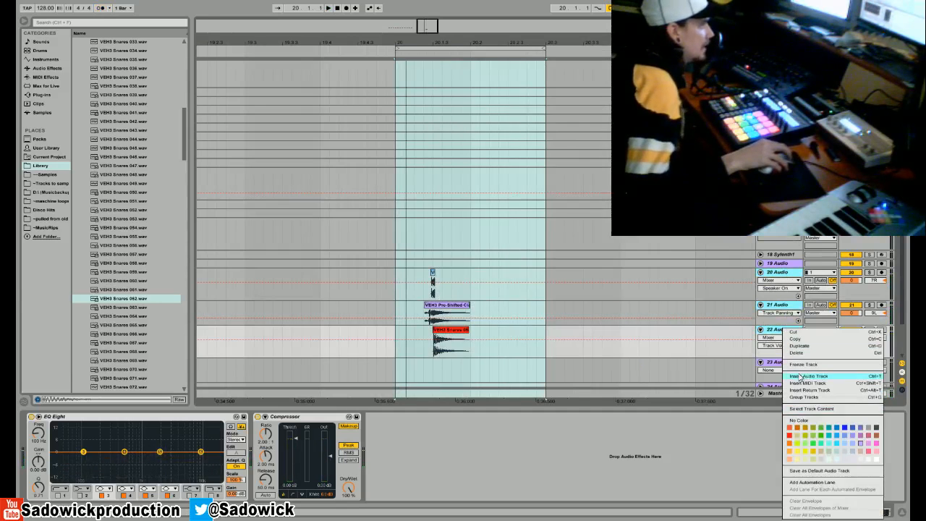
click(804, 396)
right_click(786, 275)
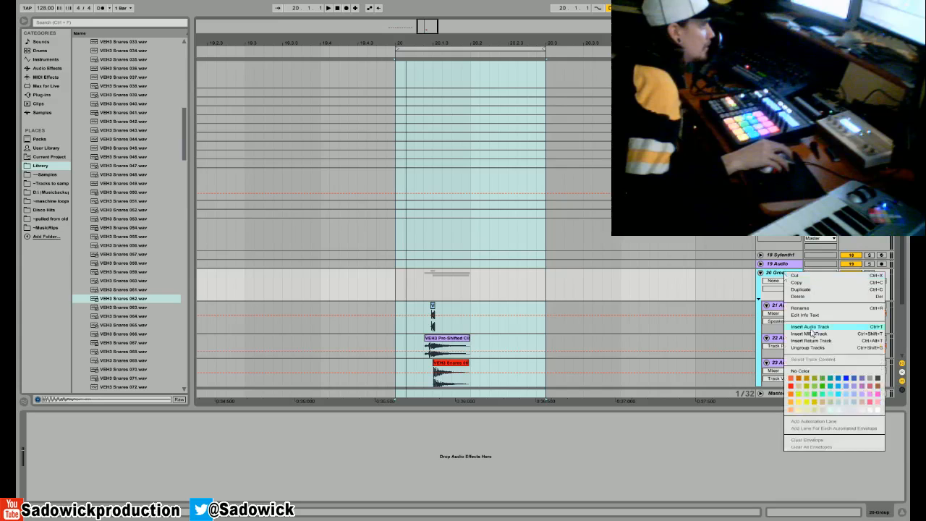
click(791, 394)
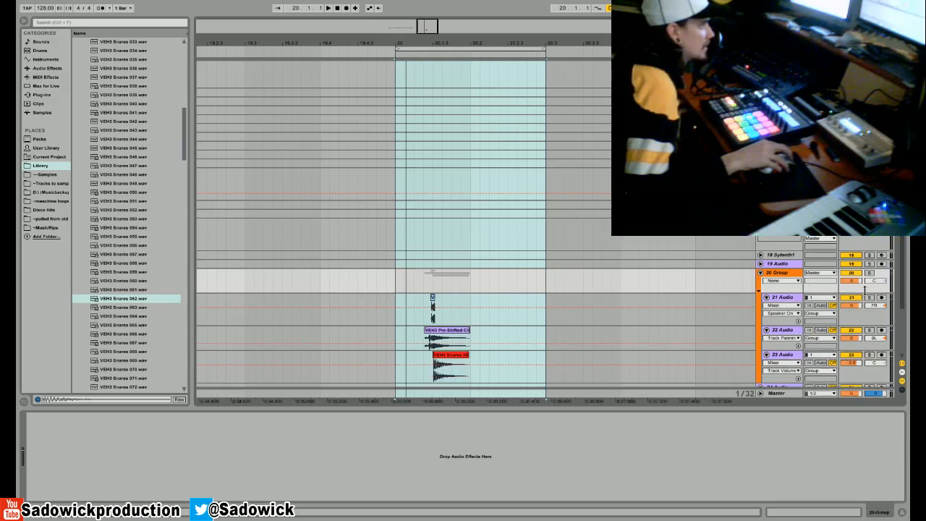
- Add a Compressor to the clap and snare group and turn off its Makeup gain
click(44, 68)
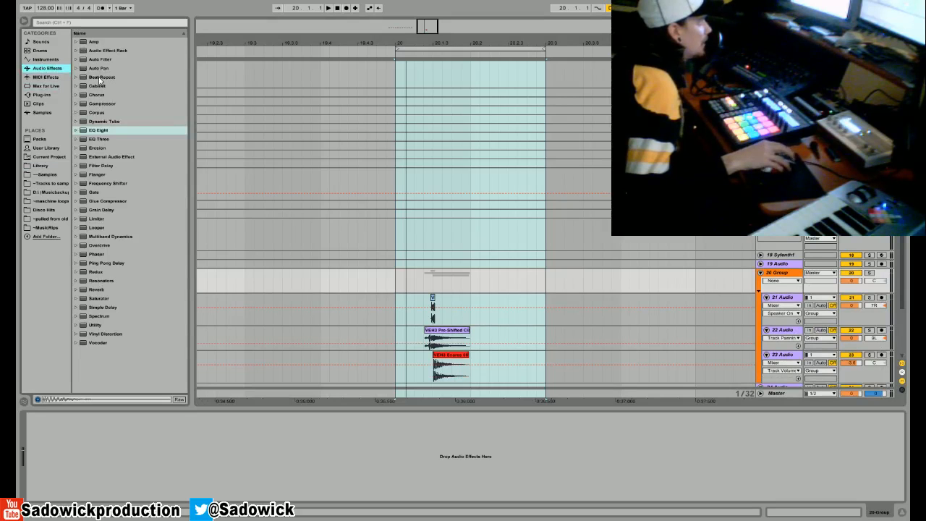
drag(102, 106, 70, 481)
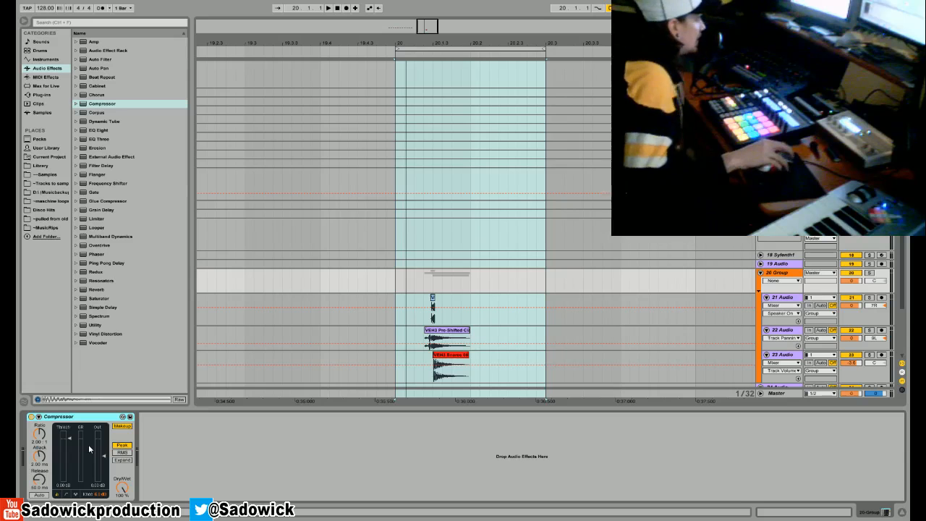
click(122, 427)
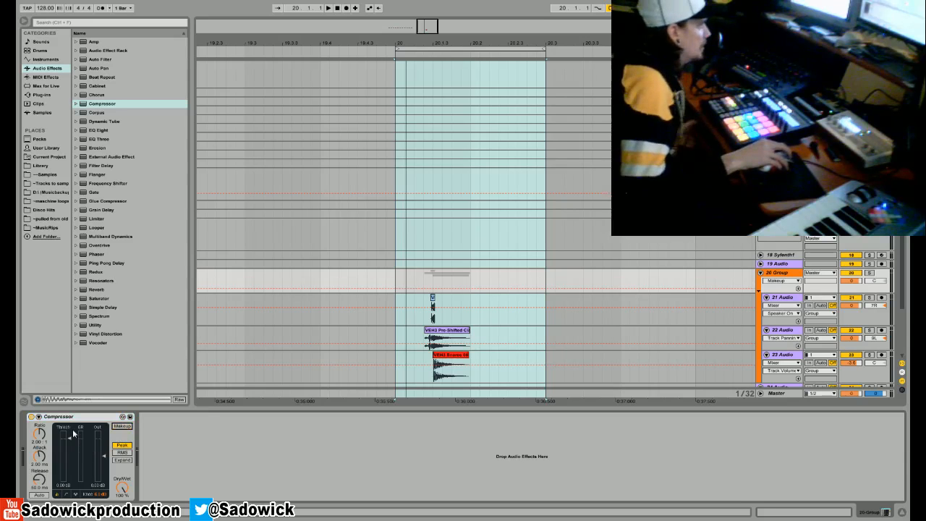
- Lower the group Compressor's threshold while the loop plays, bypassing and re-enabling the device to compare
key(space)
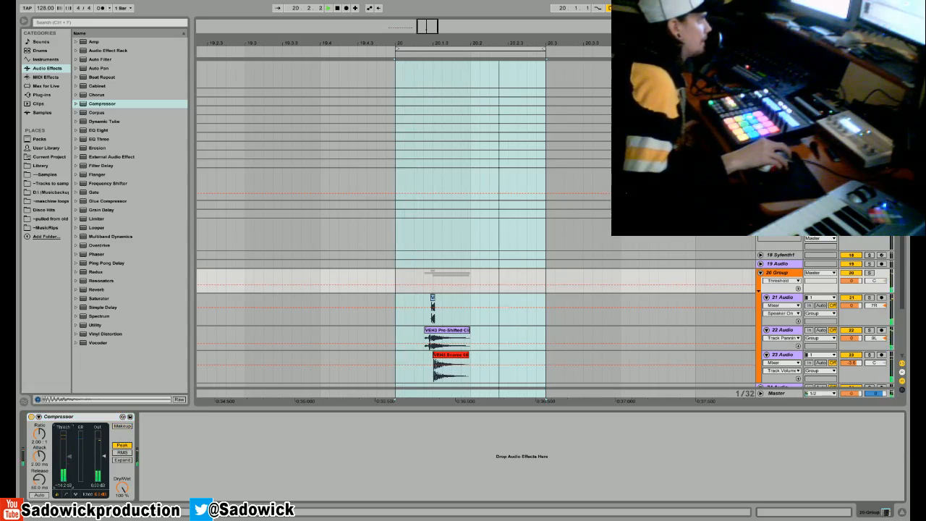
drag(61, 456, 59, 434)
click(31, 417)
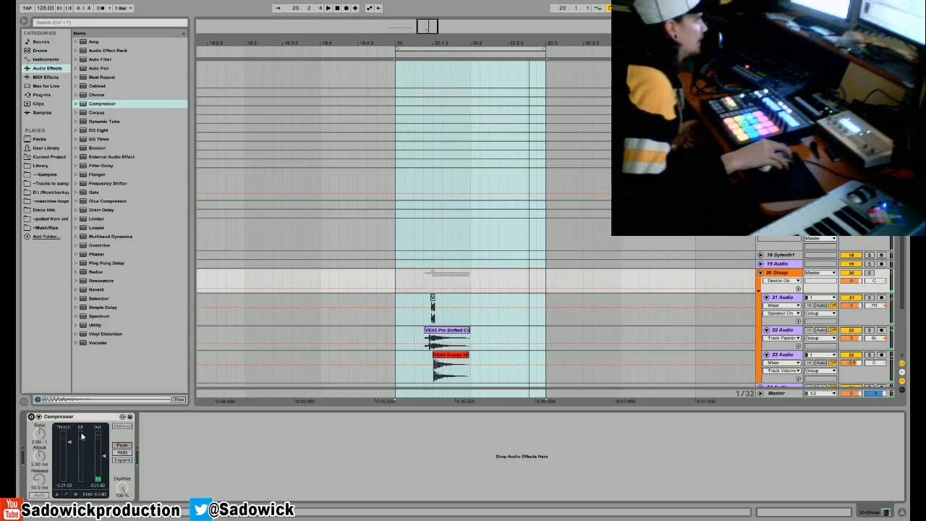
drag(68, 443, 61, 451)
click(31, 416)
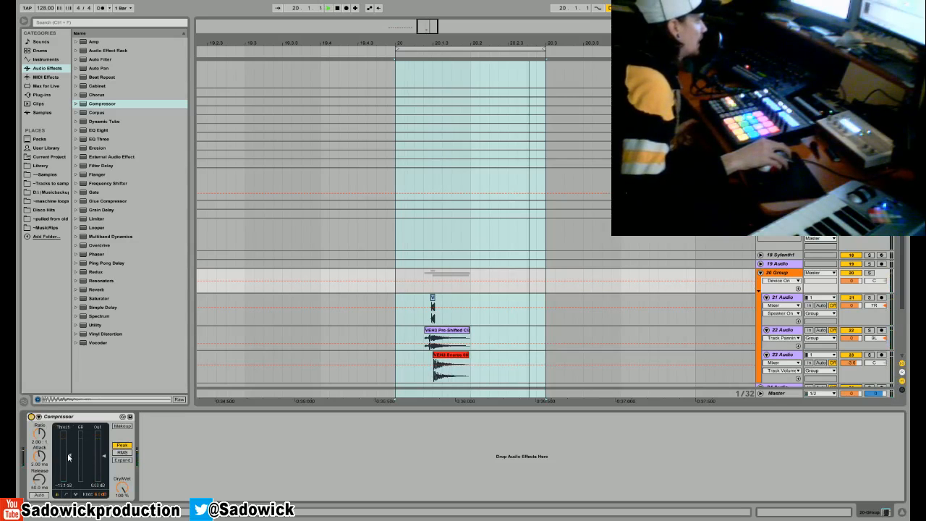
- Examine the Compressor's gain reduction in its activity view with the device on and off, and restore the collapsed view
click(76, 494)
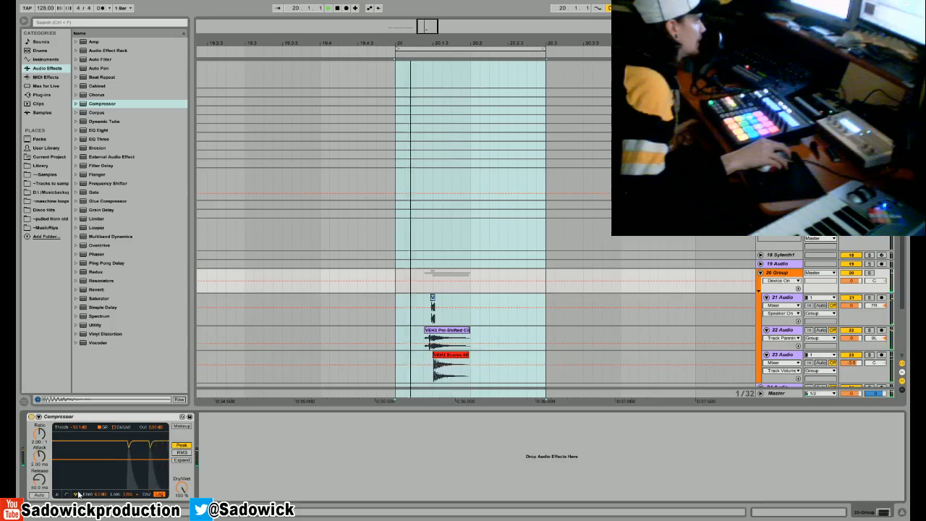
click(31, 417)
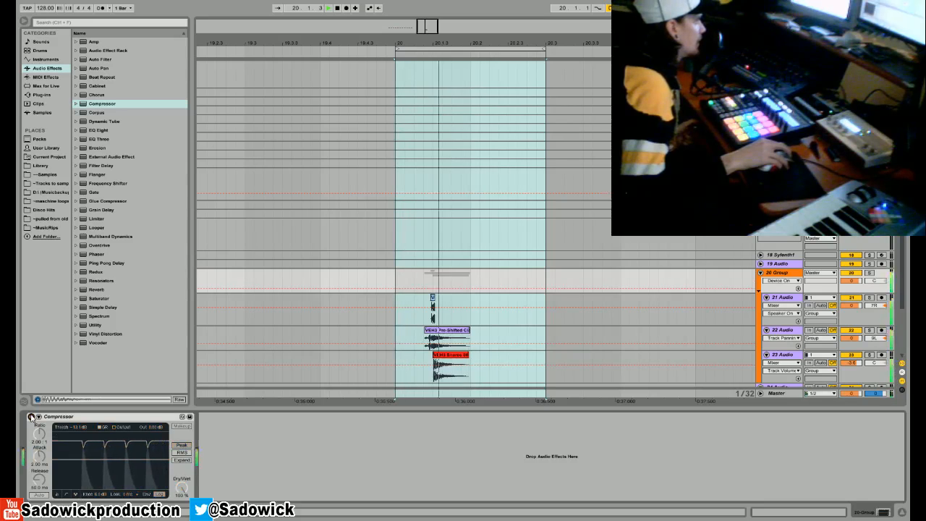
click(32, 417)
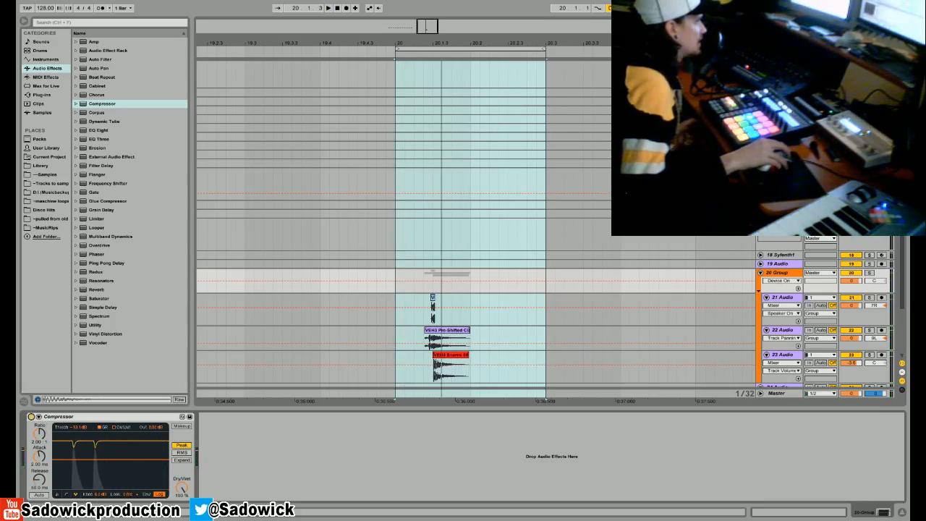
click(57, 494)
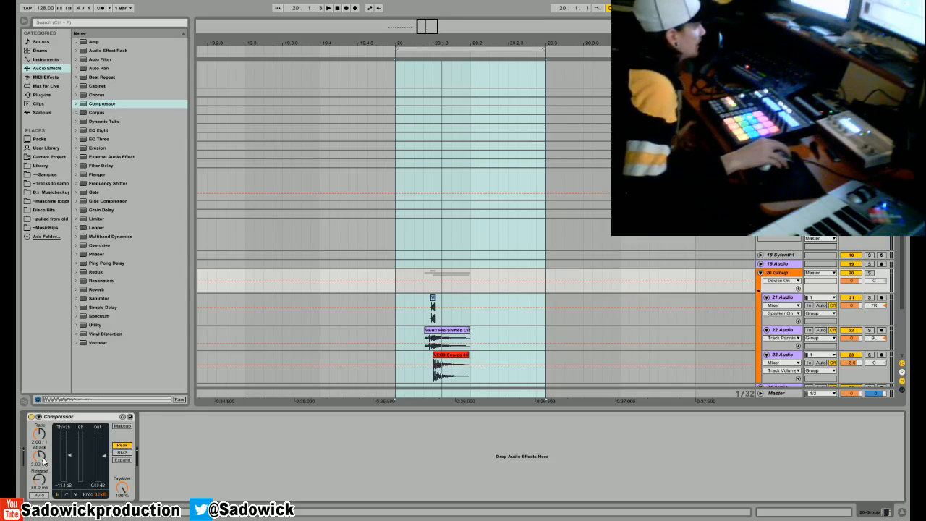
- Set the group Compressor's attack to about 13.6 ms and lower its threshold further while the loop plays
drag(43, 461, 43, 450)
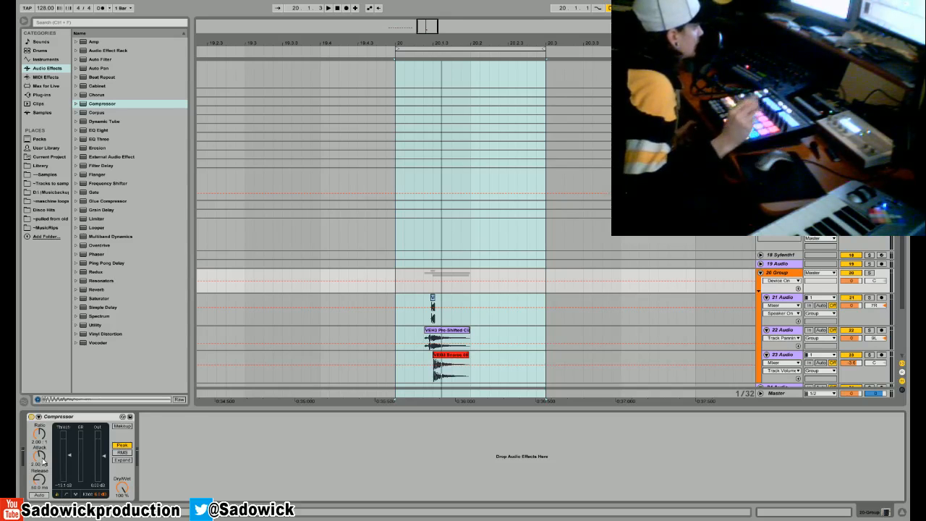
key(space)
drag(69, 455, 69, 471)
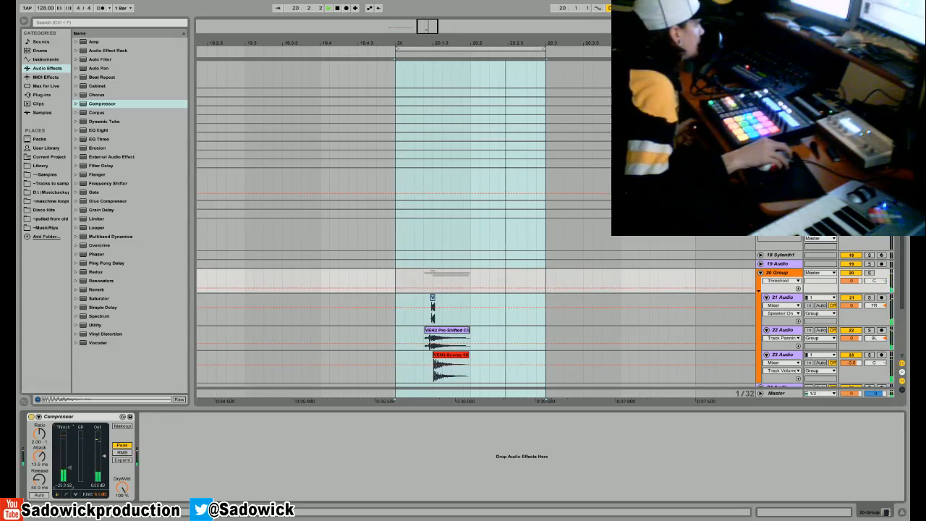
- Check the loop briefly against the metronome and move the three layered clips later so their hit lands on 20.2
click(100, 8)
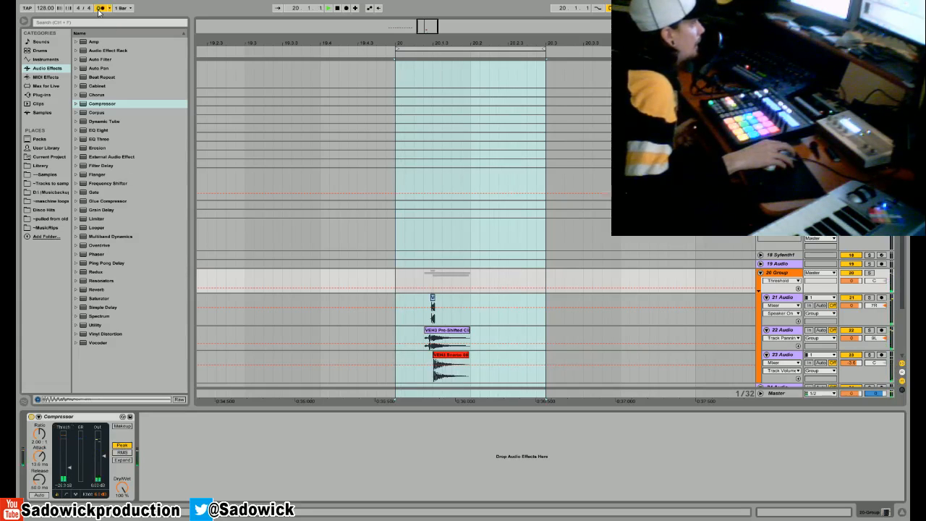
click(100, 9)
drag(509, 362, 415, 301)
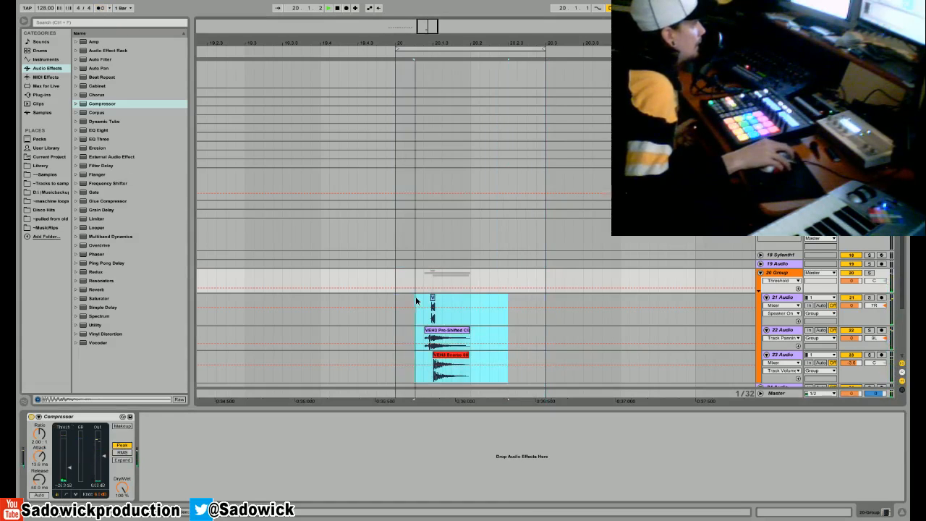
drag(450, 330, 479, 329)
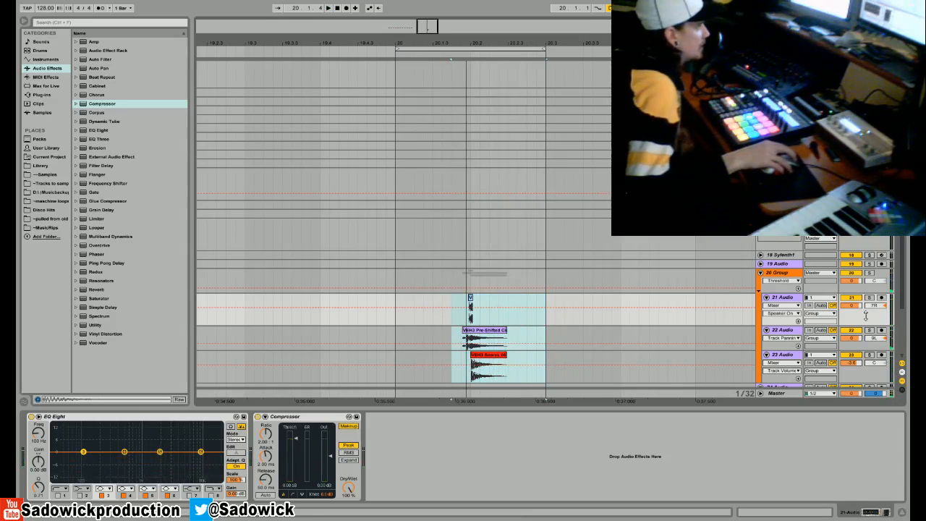
- Disable the Compressor on the group and add a Glue Compressor after it
click(855, 289)
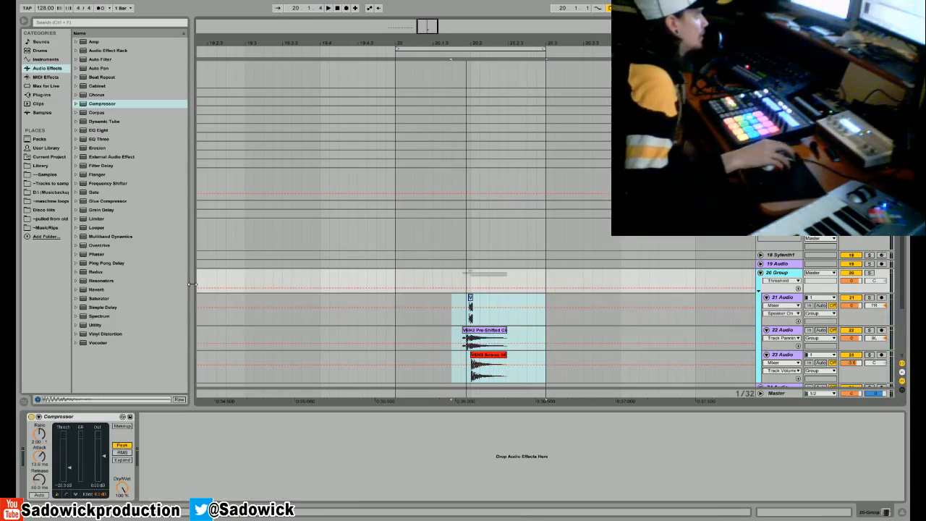
click(52, 417)
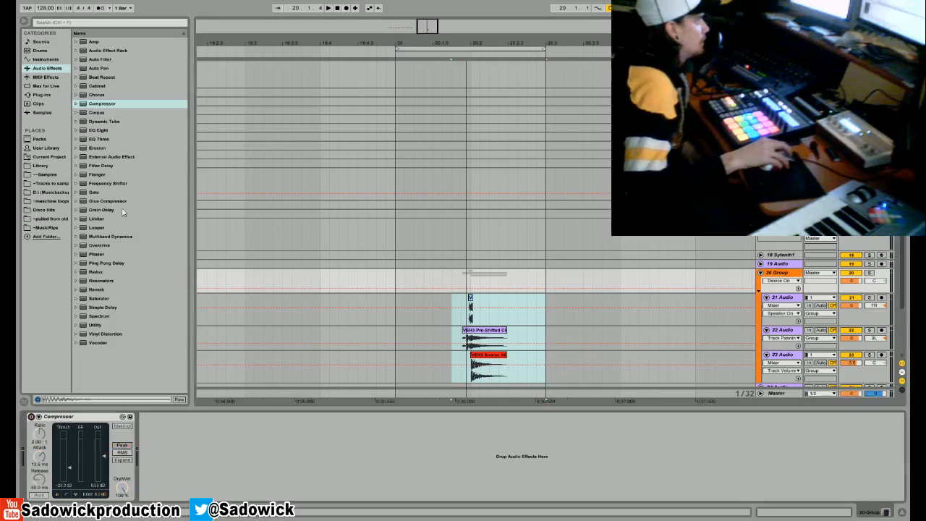
drag(109, 200, 78, 395)
drag(162, 439, 199, 441)
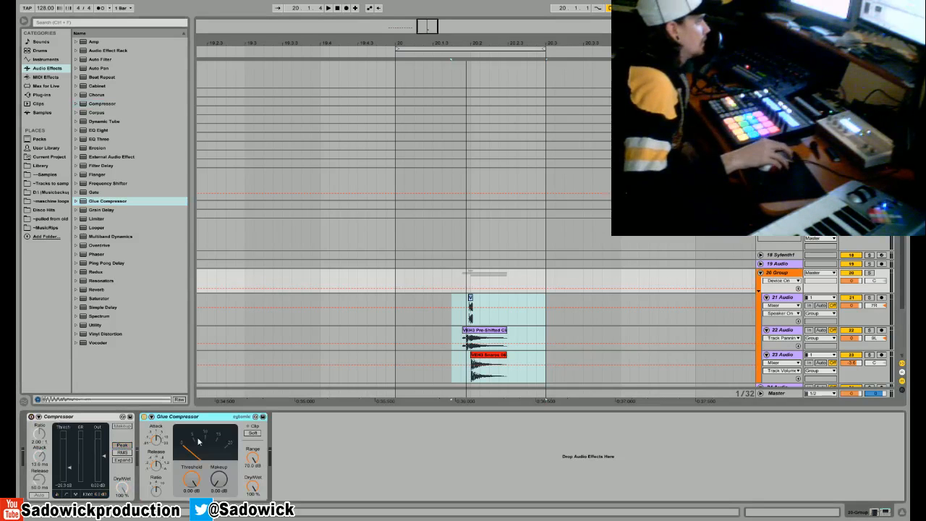
- Raise the Glue Compressor's ratio and lower its threshold to about -20 dB, checking the result in playback
click(156, 488)
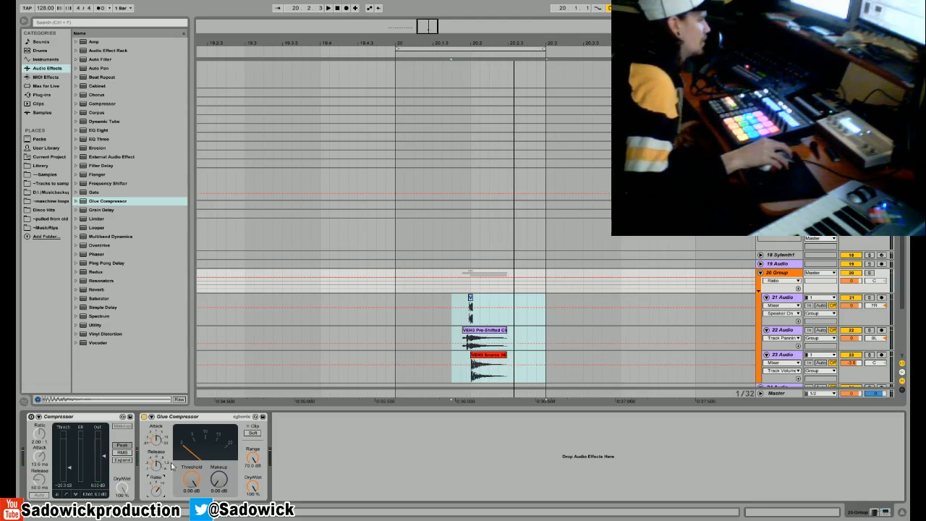
drag(196, 491, 196, 514)
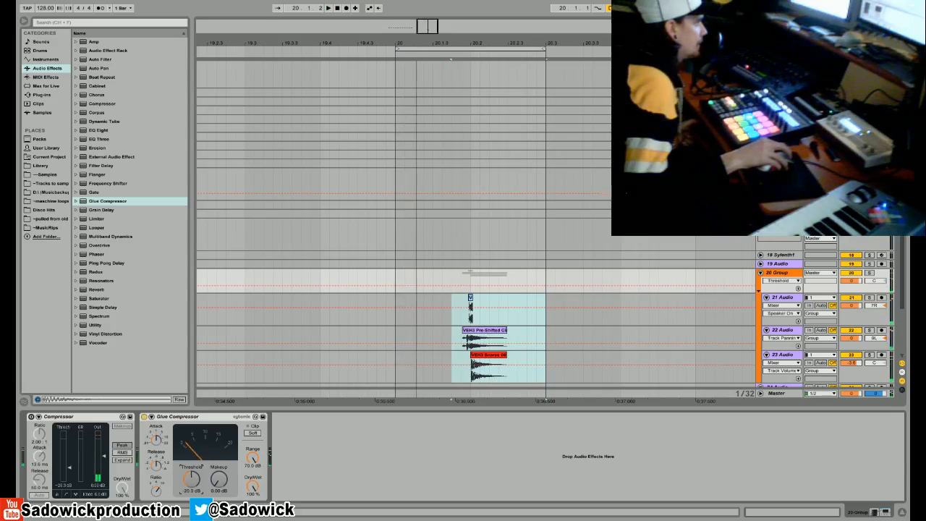
drag(192, 479, 192, 481)
key(space)
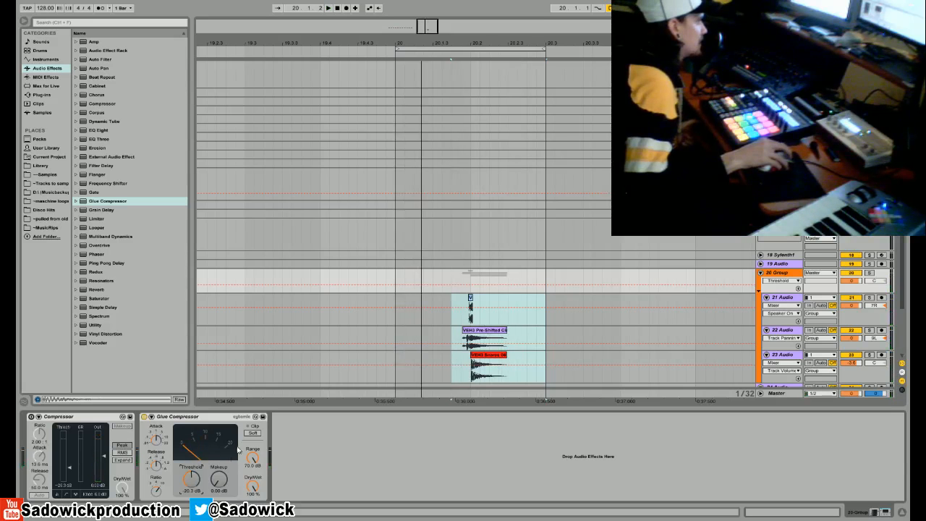
- Adjust the Glue Compressor's release and lengthen its attack while checking the clap and snare layers in playback
click(156, 465)
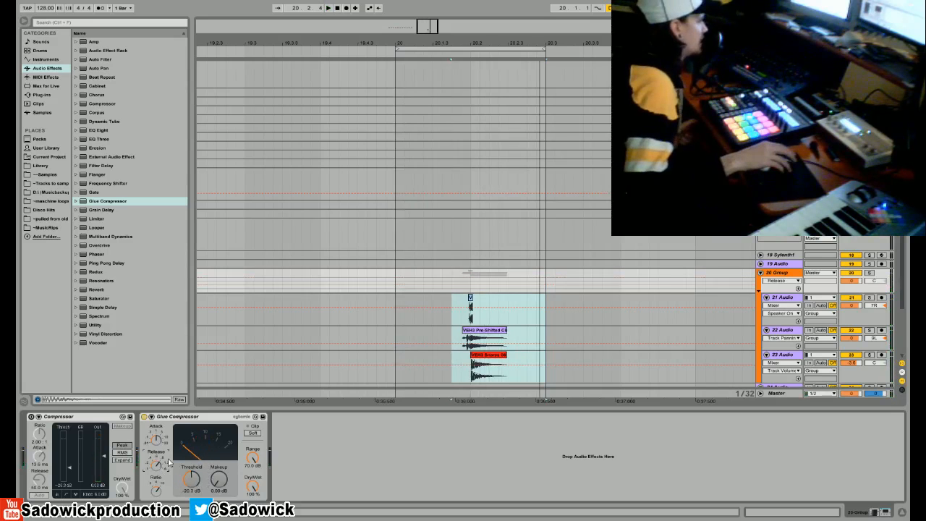
key(space)
drag(156, 439, 157, 428)
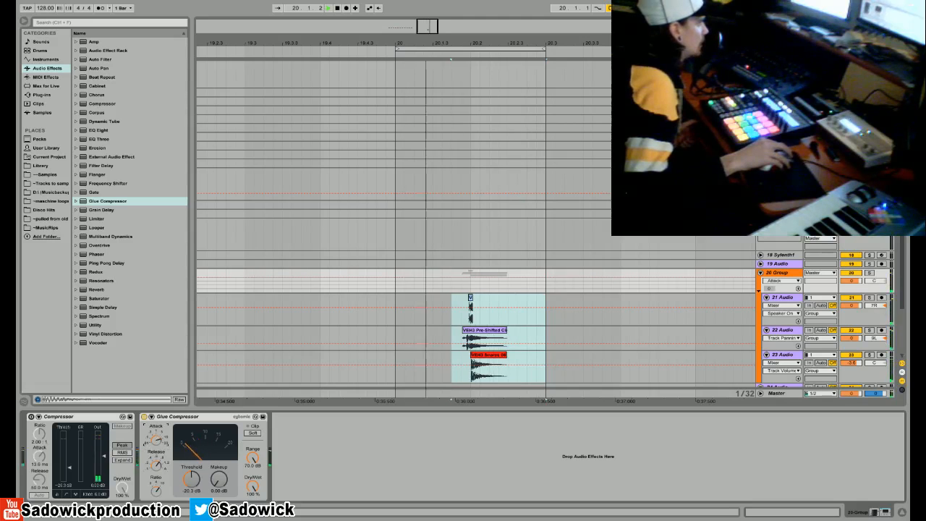
key(space)
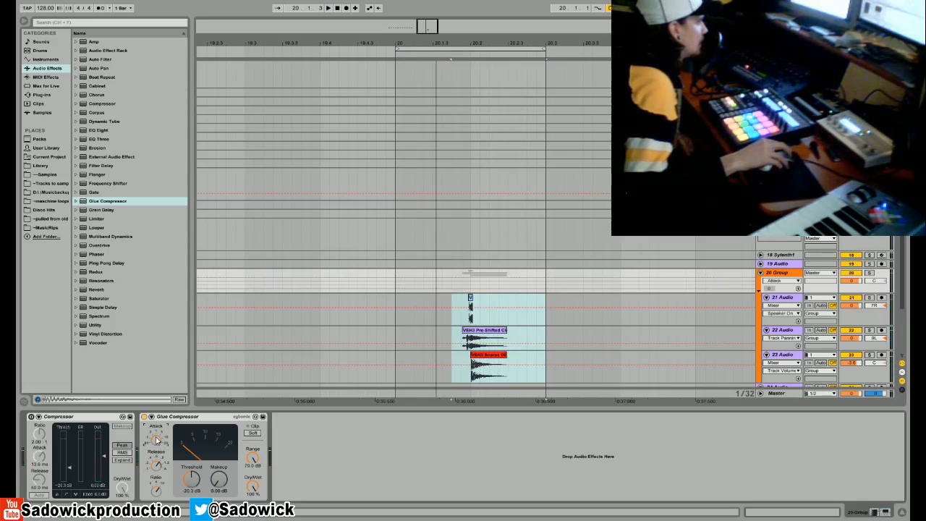
key(space)
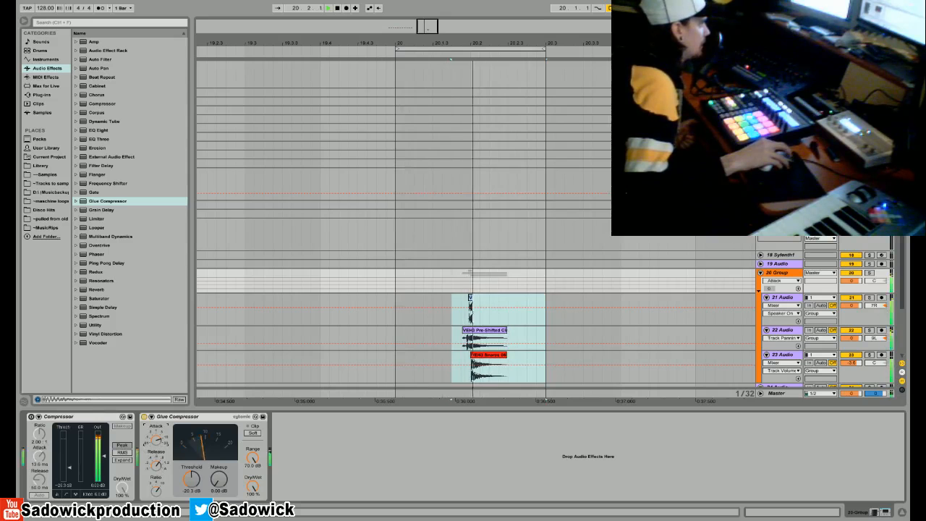
key(space)
- Set the Glue Compressor's threshold to about -28.3 dB and readjust its attack, checking the result in playback
drag(191, 479, 191, 495)
key(space)
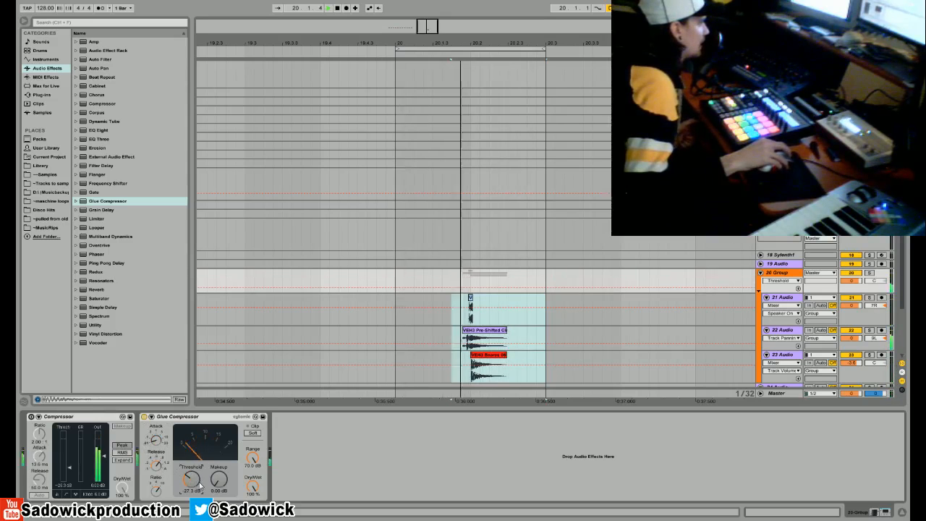
key(space)
drag(157, 442, 158, 420)
key(space)
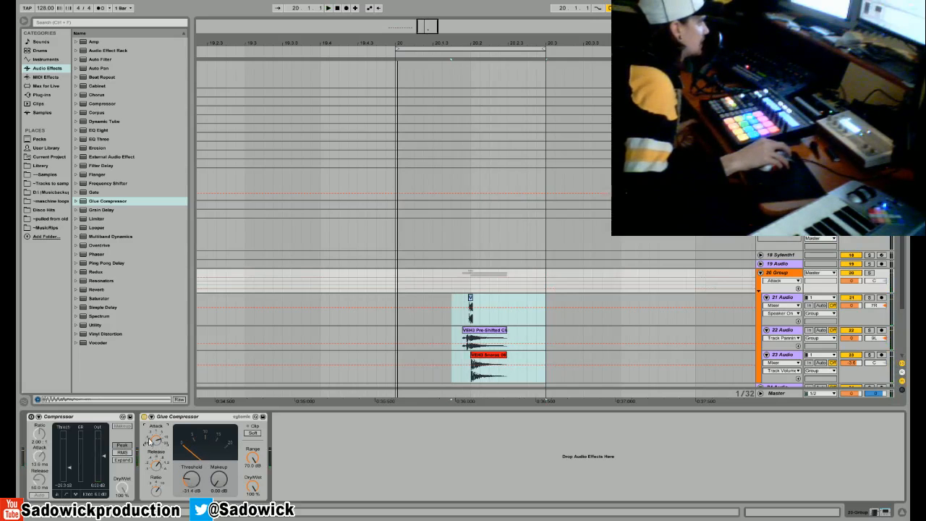
drag(191, 478, 191, 466)
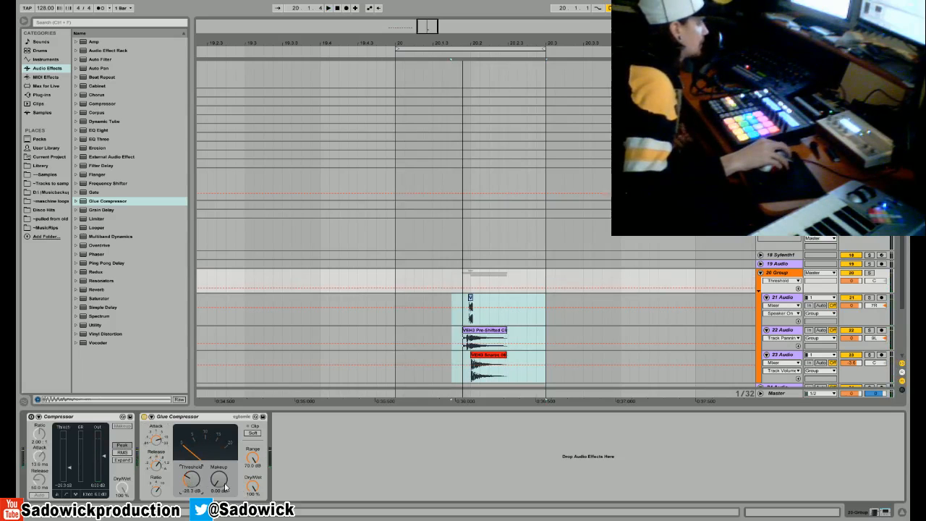
- Raise the Glue Compressor's makeup gain to about 10.8 dB, compare it bypassed, and place it before the Compressor
drag(219, 483, 218, 437)
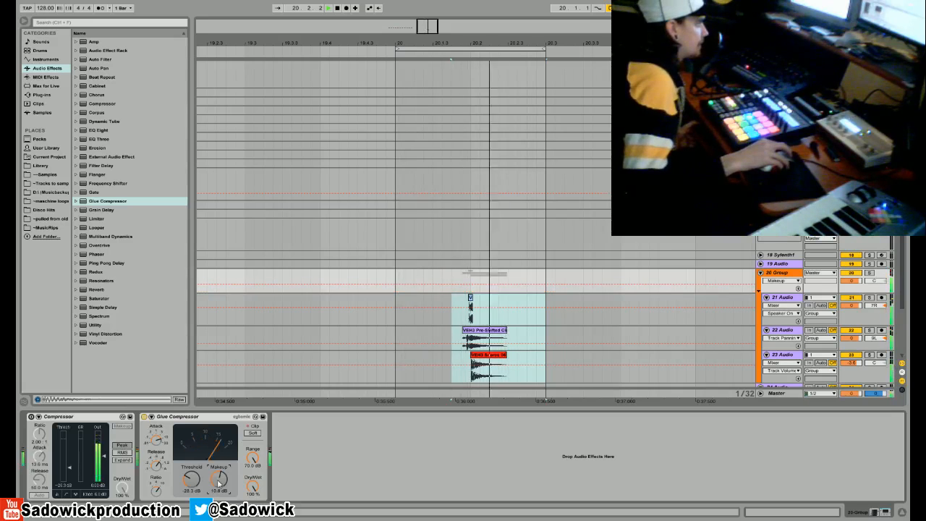
click(143, 418)
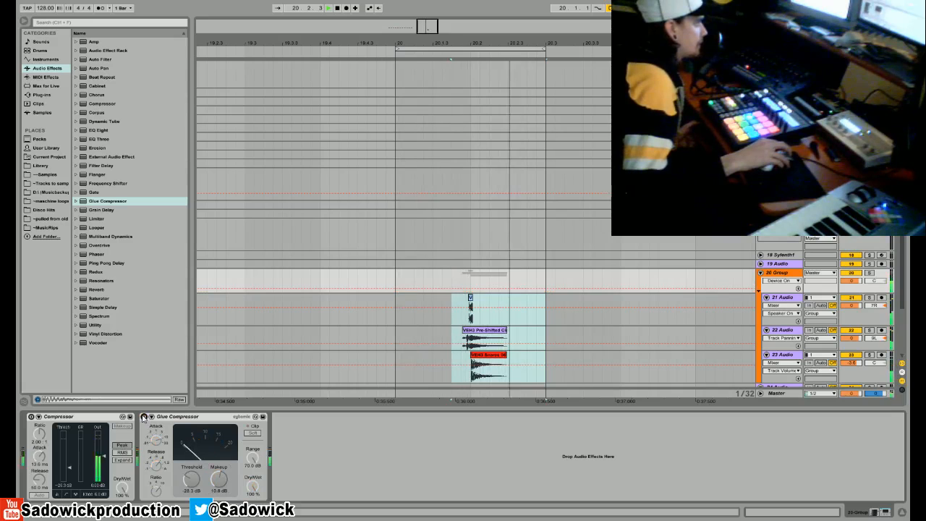
click(143, 417)
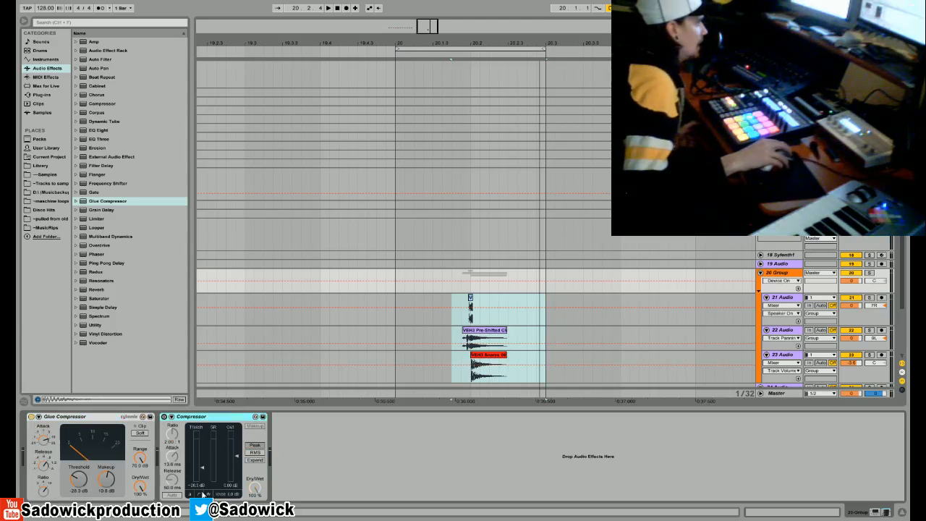
- Try the Glue Compressor at 50% Dry/Wet, compare it bypassed, and return the mix to 100%
drag(141, 487, 141, 502)
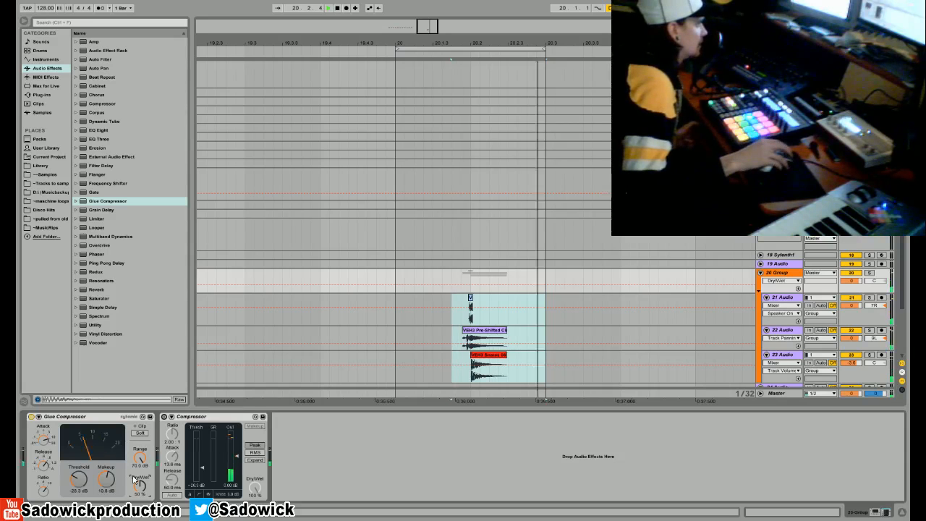
click(31, 417)
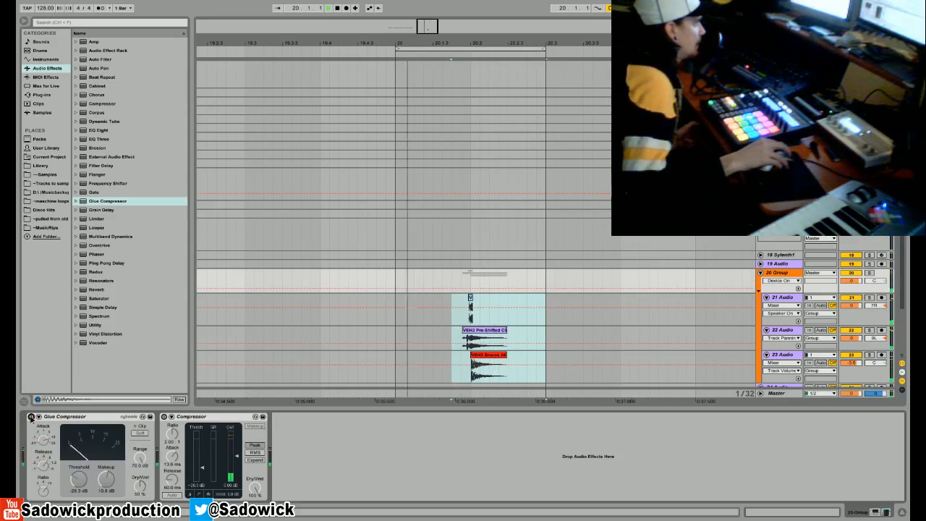
click(141, 487)
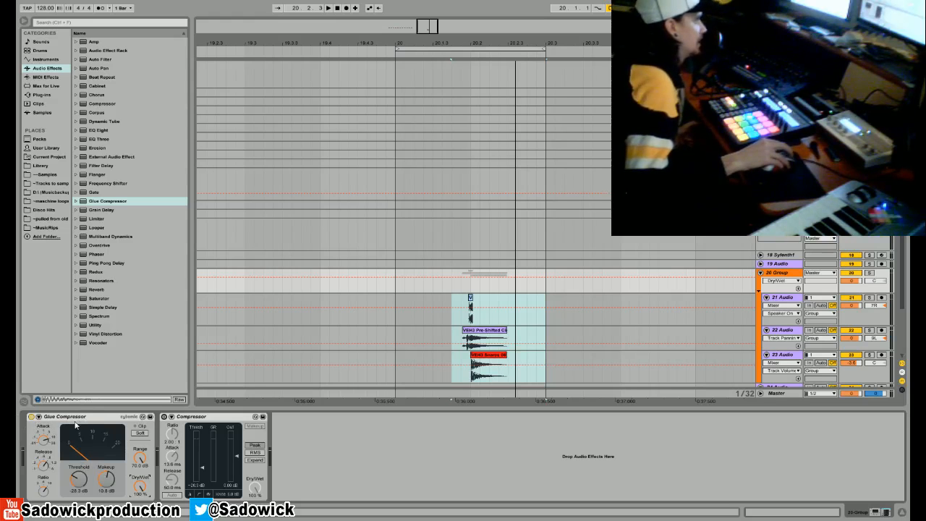
- Enable the Compressor after the Glue Compressor and raise its threshold while checking the loop in playback
key(space)
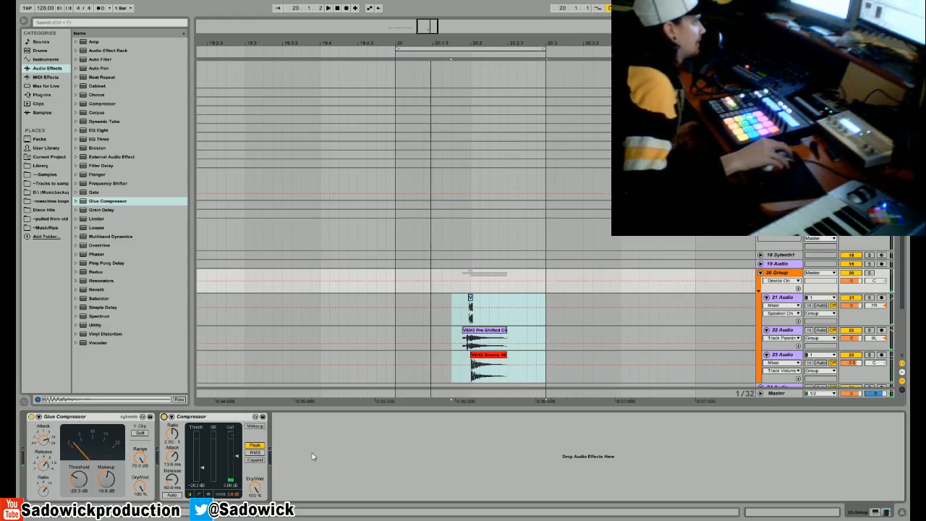
drag(203, 467, 203, 453)
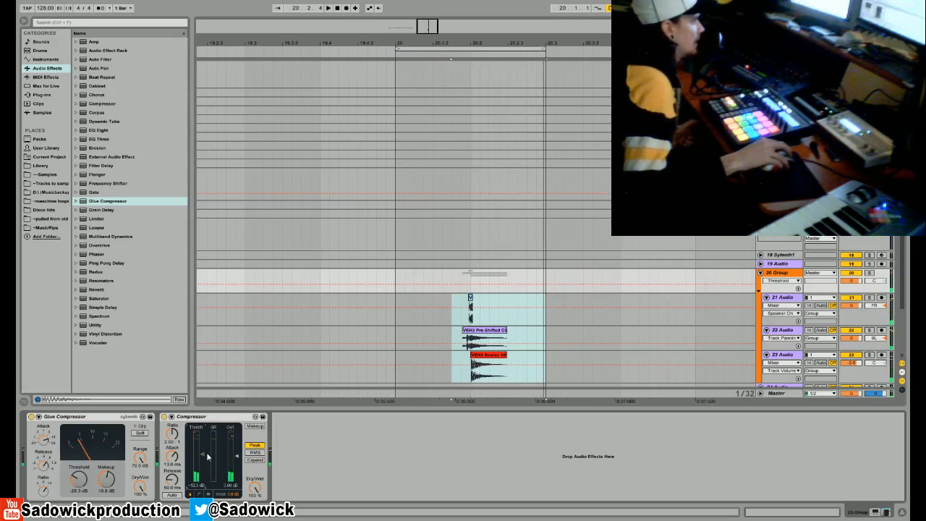
key(space)
drag(203, 452, 202, 464)
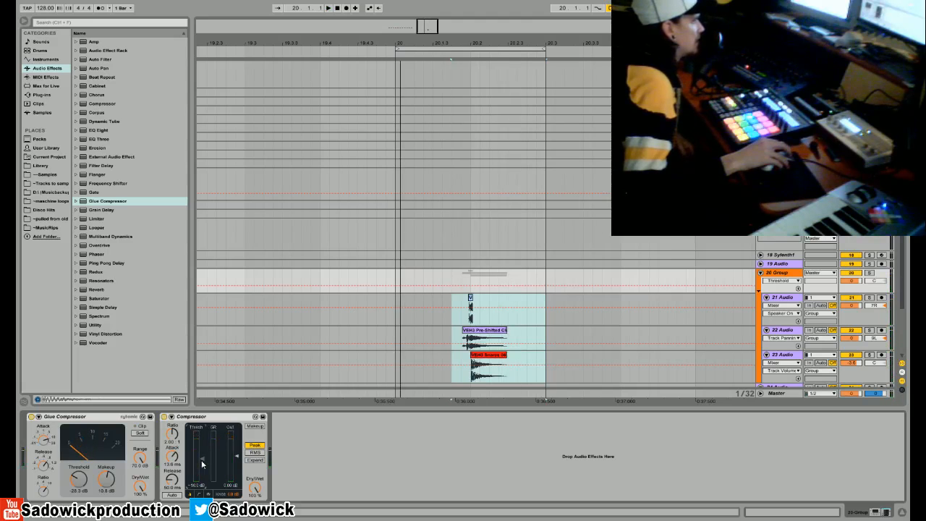
- Solo the pre-shifted clap on track 22 and audition it from its start, from the snare's start and further in
drag(485, 39, 410, 431)
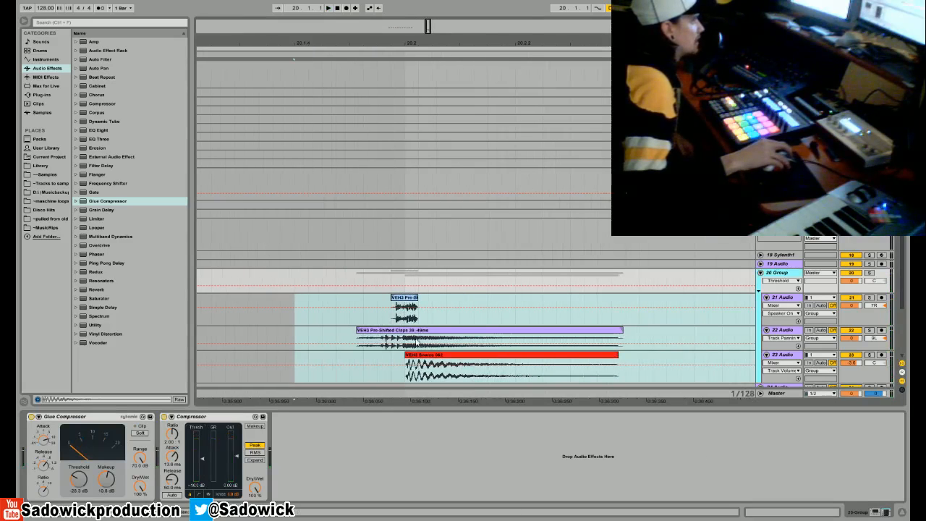
click(414, 339)
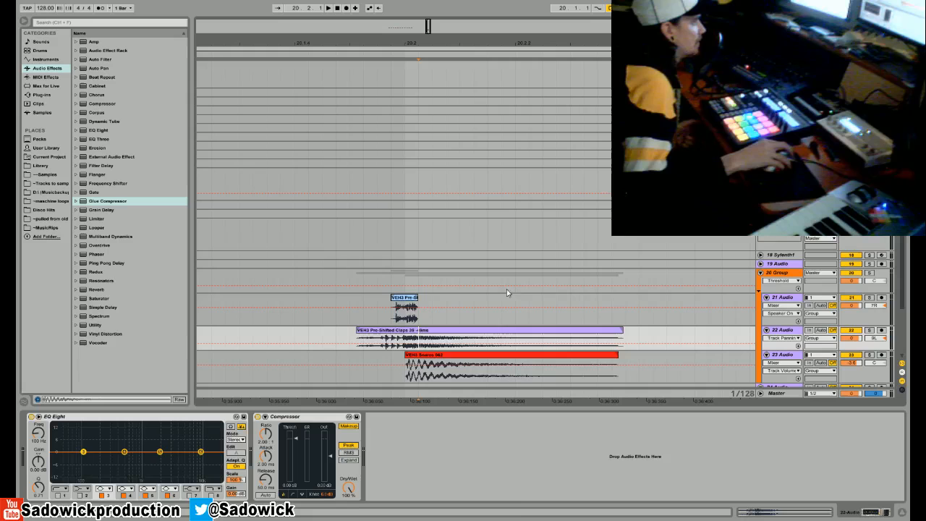
click(402, 322)
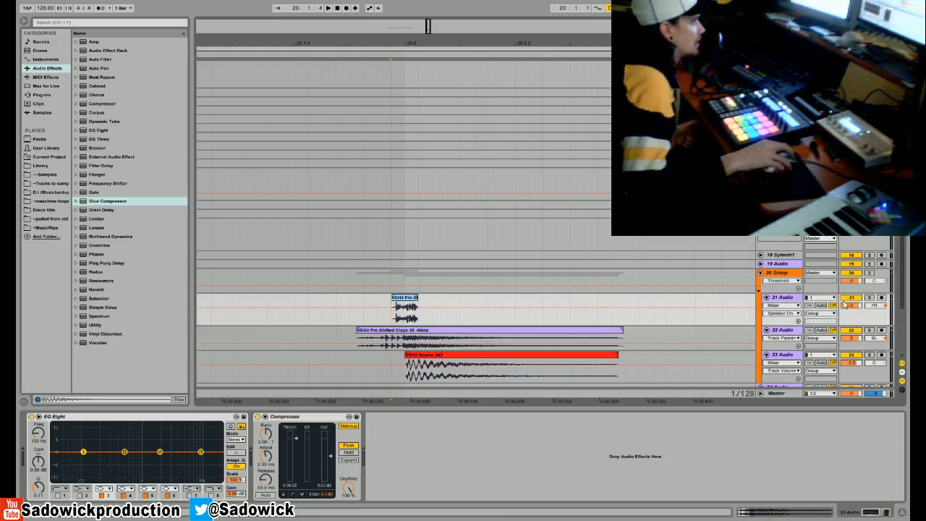
click(869, 298)
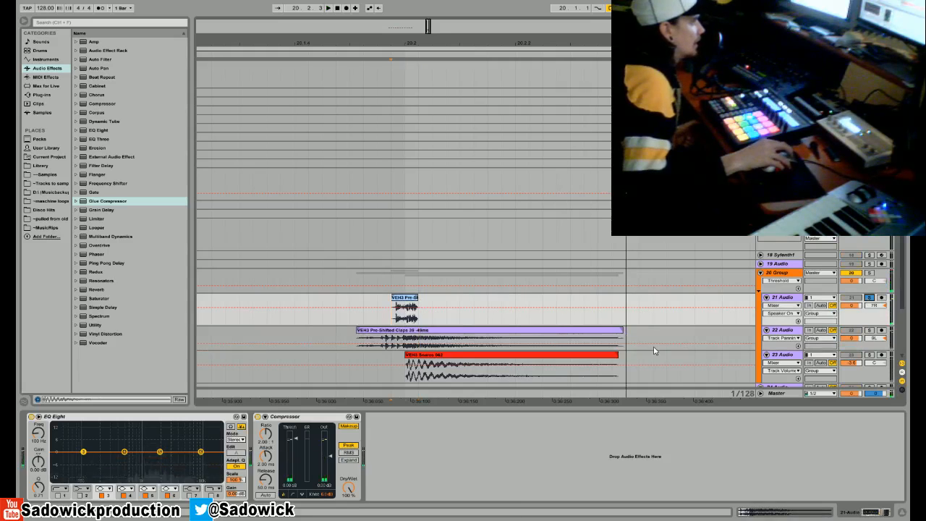
click(357, 344)
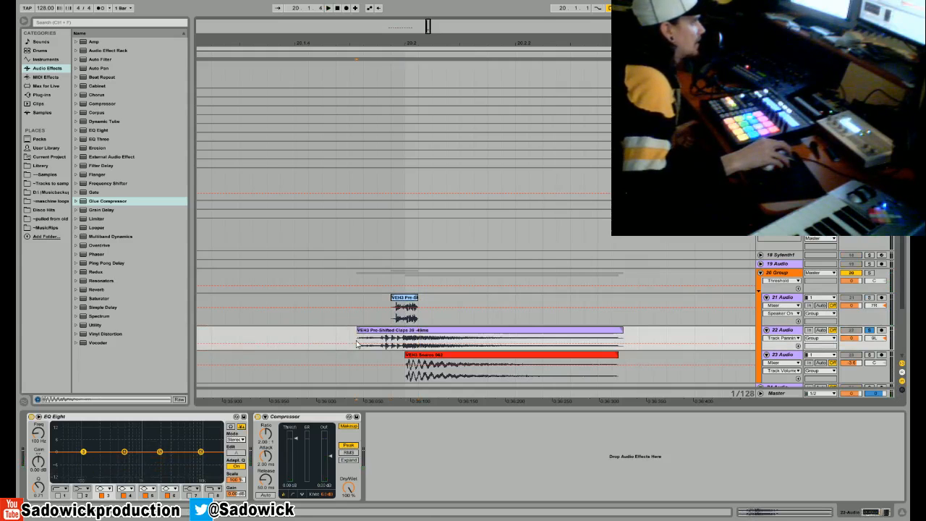
key(space)
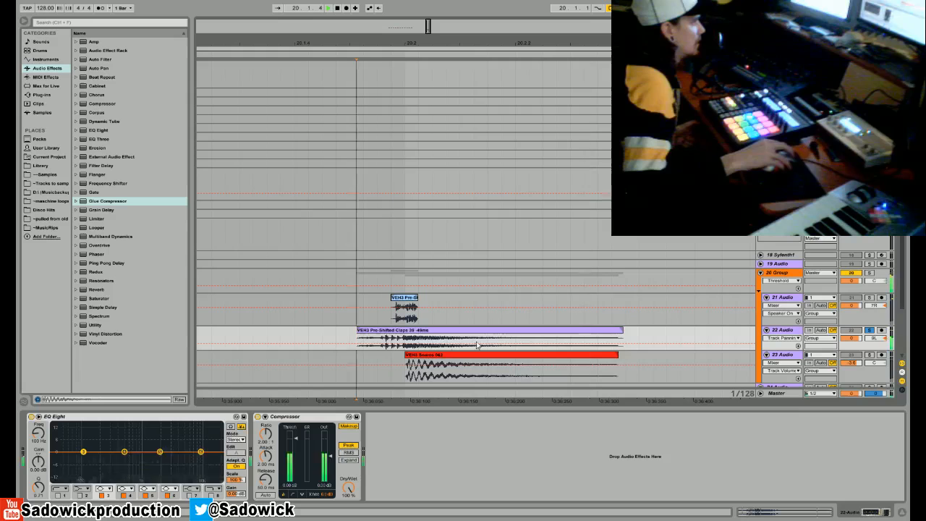
key(space)
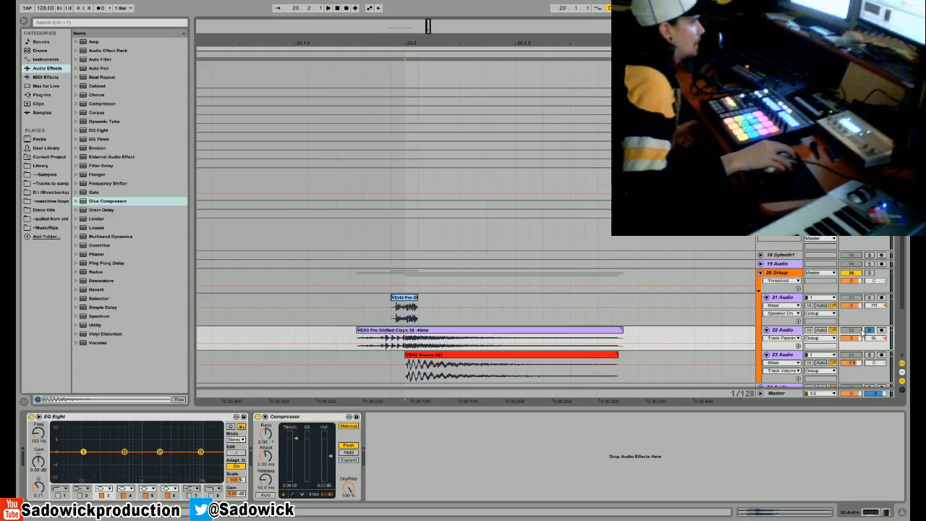
key(space)
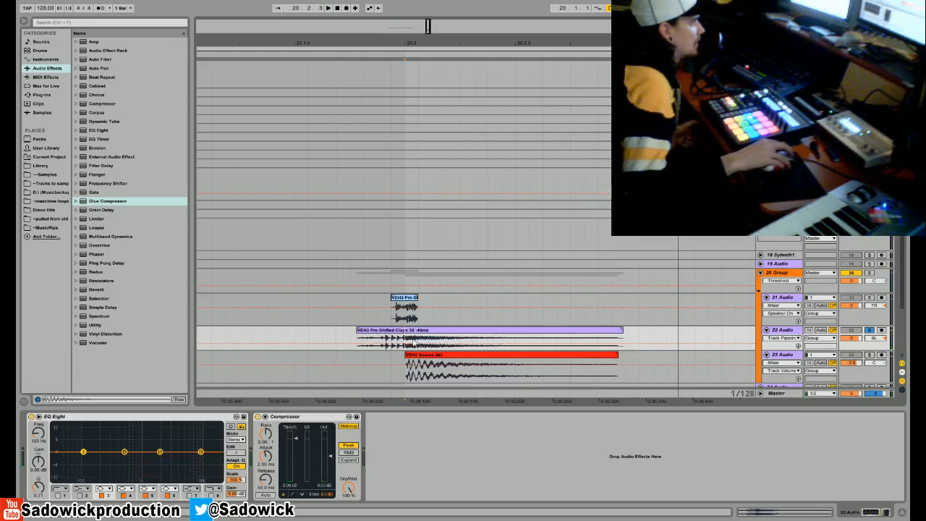
key(space)
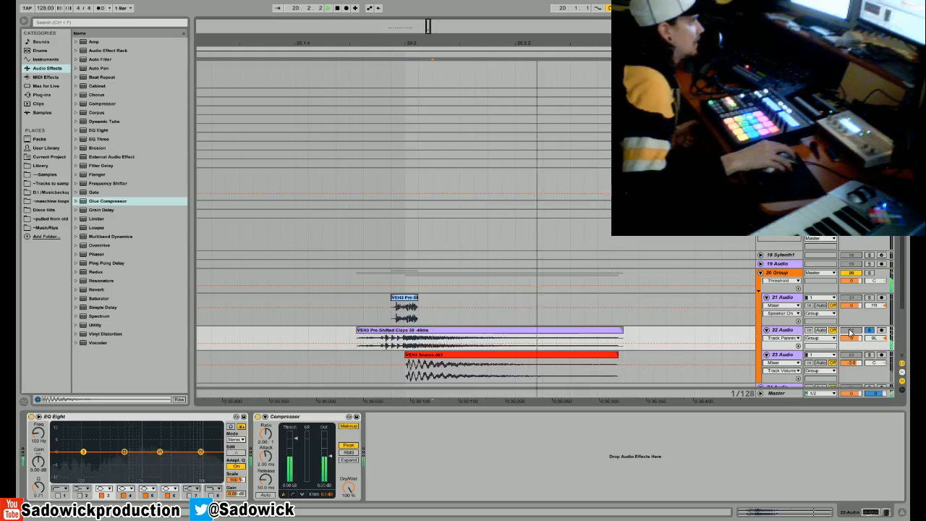
key(space)
- Solo the snare on track 23 instead and audition it from the start of its clip
click(869, 354)
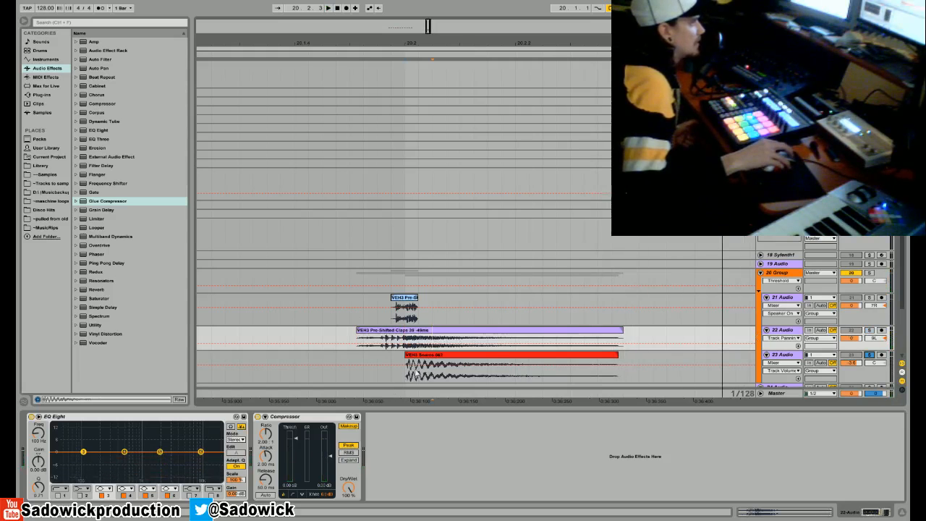
key(space)
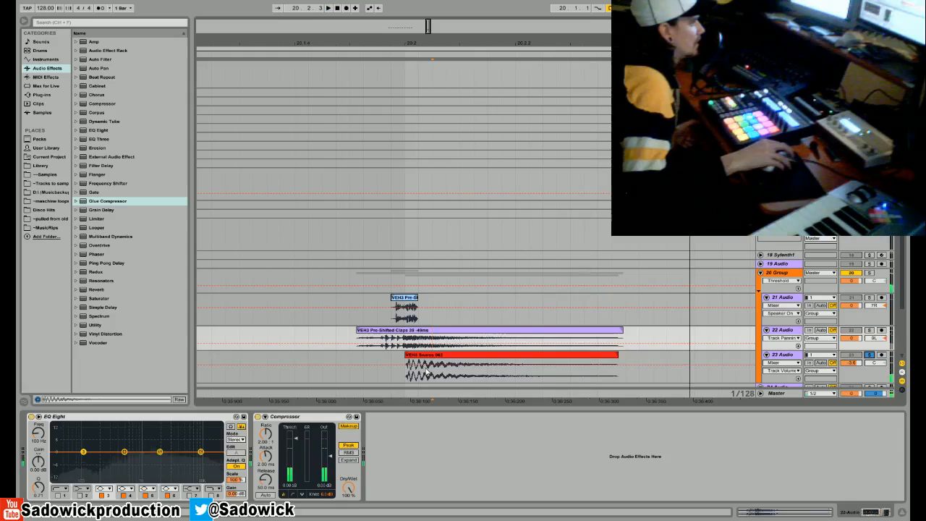
key(space)
click(406, 378)
key(space)
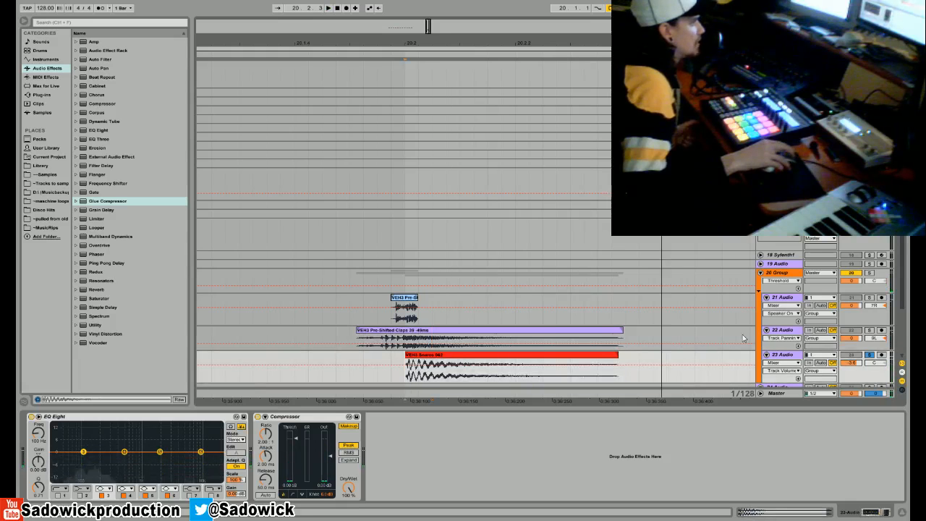
- Solo the clap on track 22 again, audition it, and clear the solo to hear all layers together
click(868, 331)
key(space)
key(space)
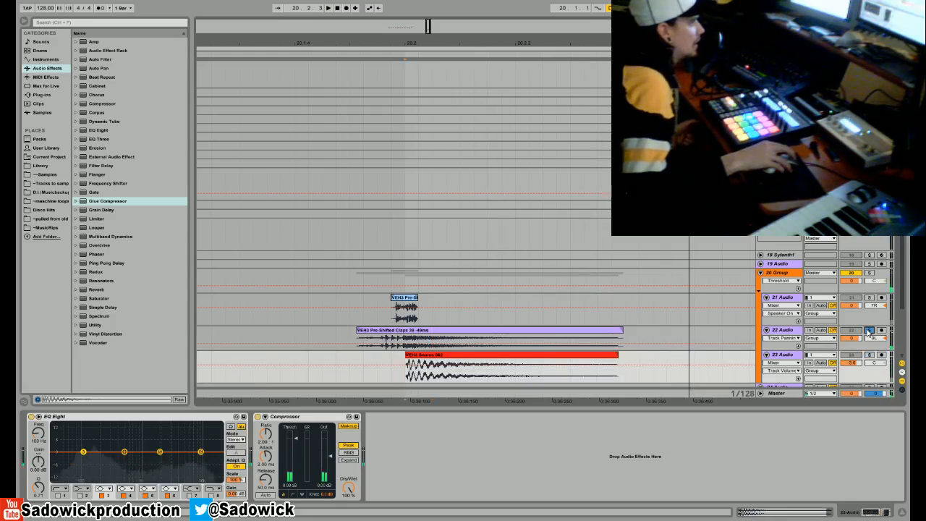
key(space)
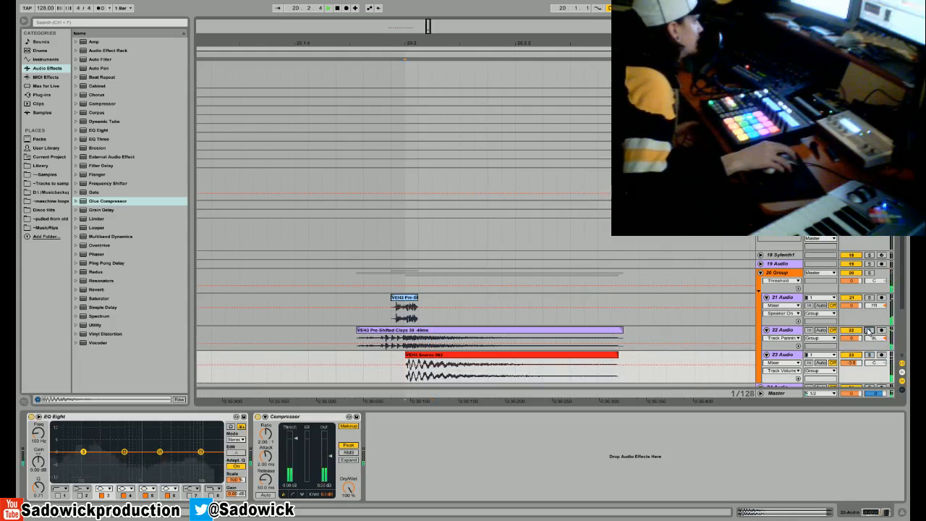
key(space)
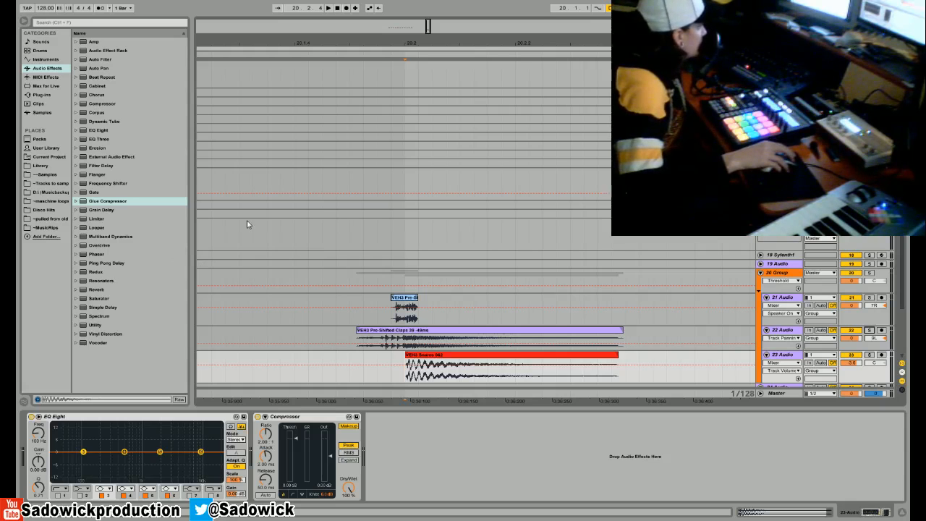
- Return to the Library samples, collapse the VEH3 Snares folder and open the VEH3 Kicks folder
drag(440, 43, 441, 13)
scroll(452, 344, down, 3)
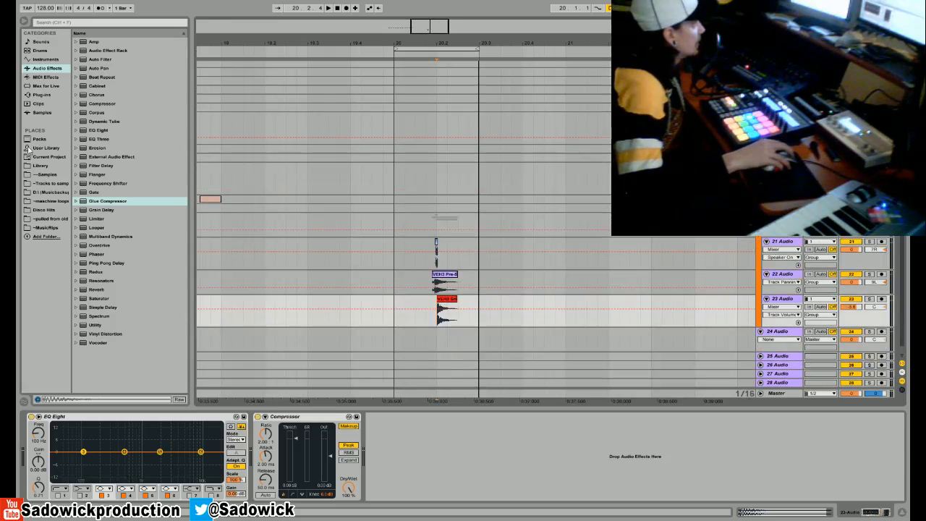
click(40, 165)
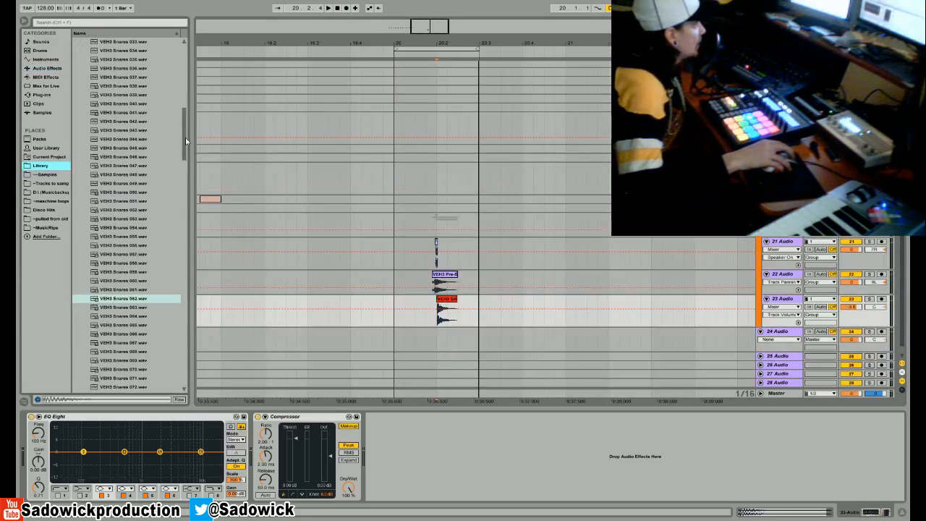
drag(185, 139, 185, 81)
click(84, 149)
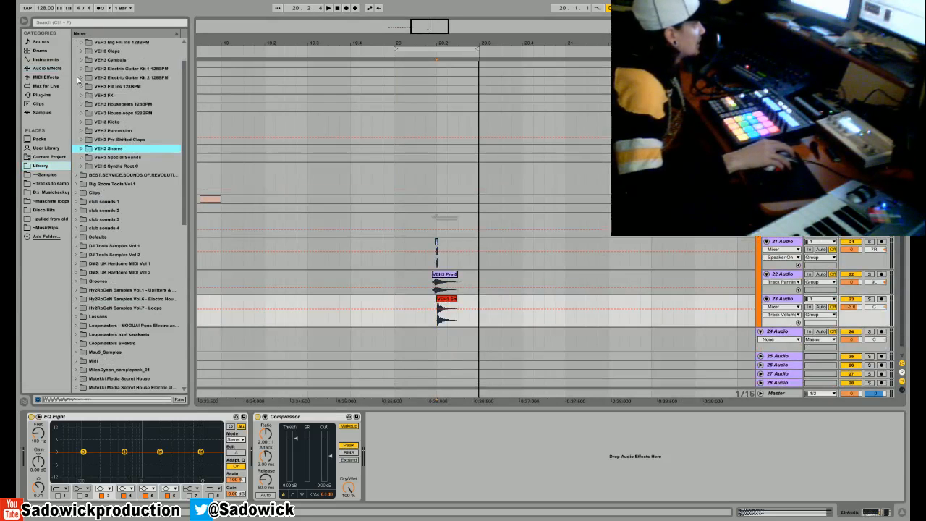
scroll(84, 52, up, 1)
click(84, 131)
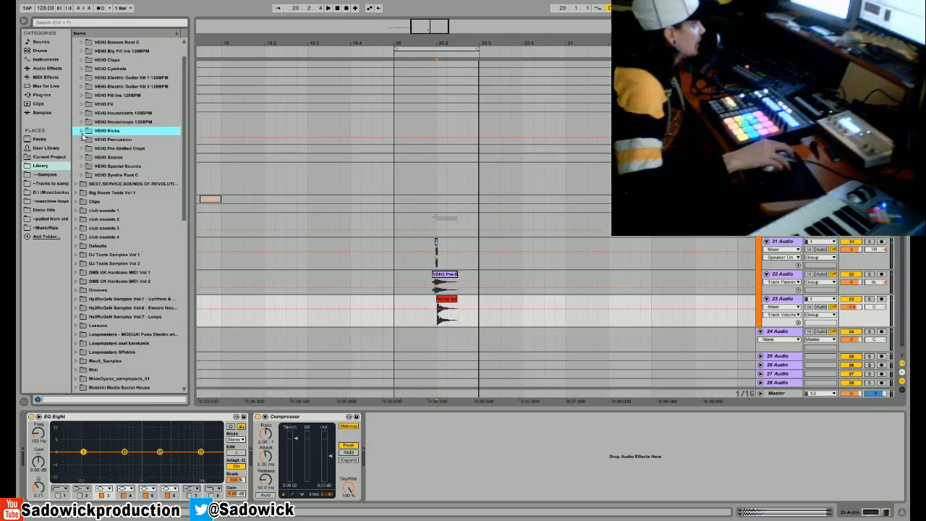
- Audition VEH3 kicks, place VEH3 Kicks 022 at bar 20 on track 24, duplicate it onto beat 20.2, and play the loop
scroll(83, 132, down, 3)
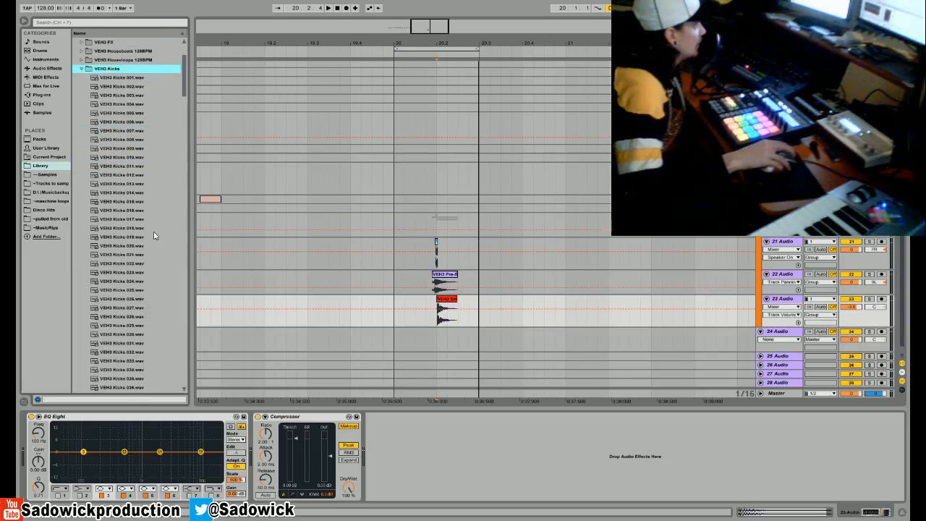
click(132, 245)
click(110, 255)
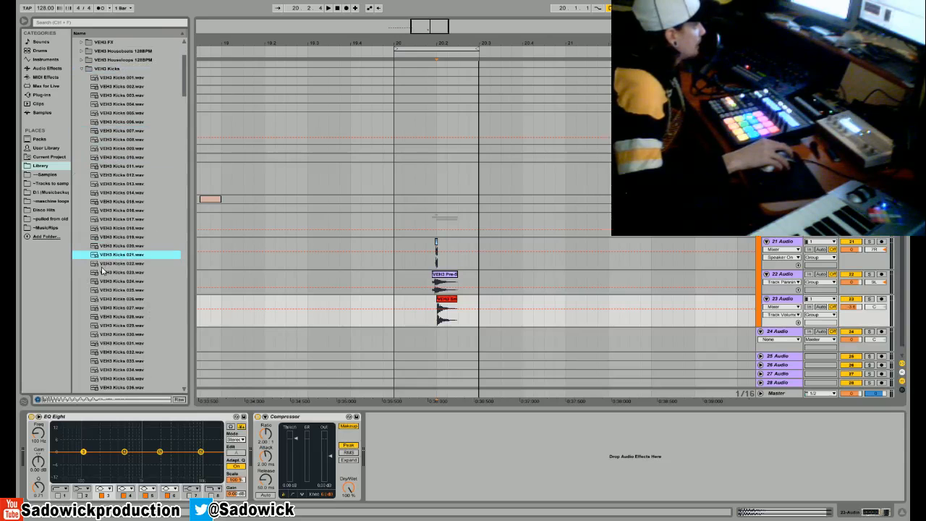
click(103, 264)
drag(102, 265, 392, 344)
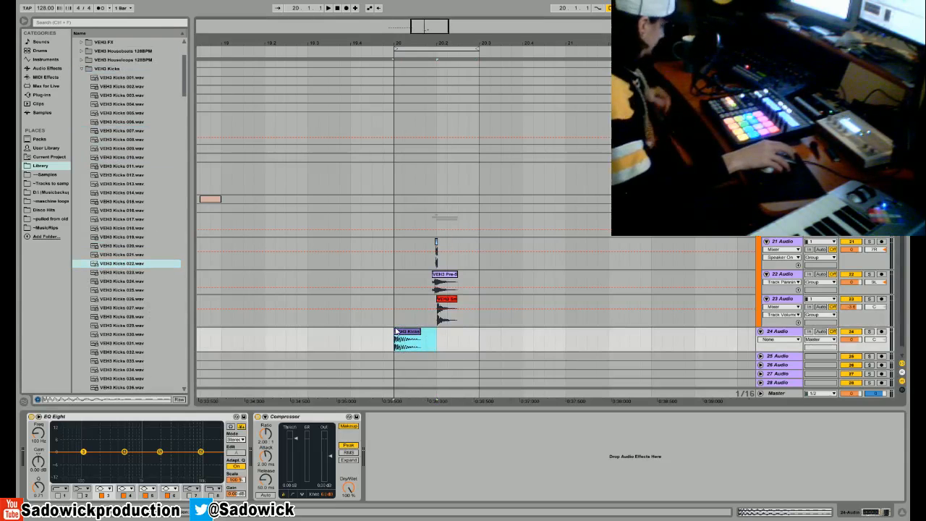
key(ctrl+d)
key(space)
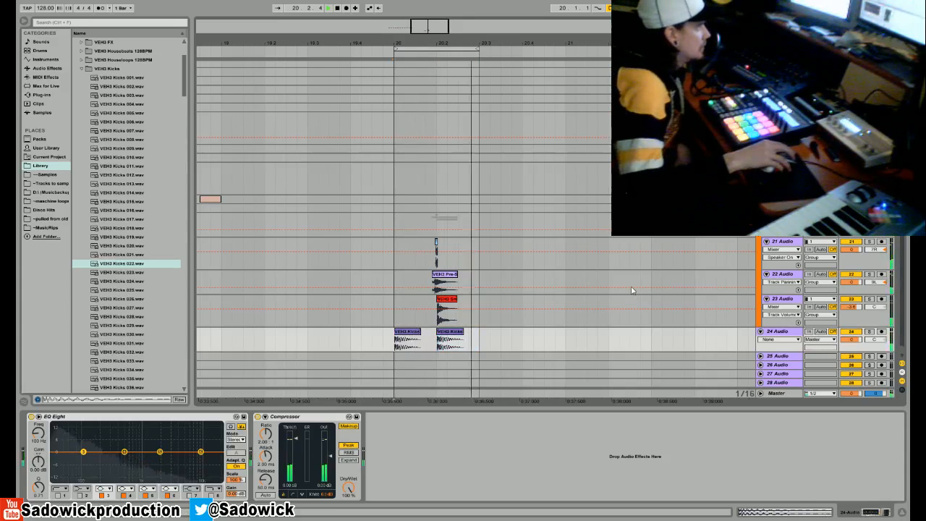
- Show the clip fades on kick track 24 and mute the pre-shifted clap on track 22 while the loop plays
drag(446, 44, 446, 138)
right_click(394, 361)
click(405, 367)
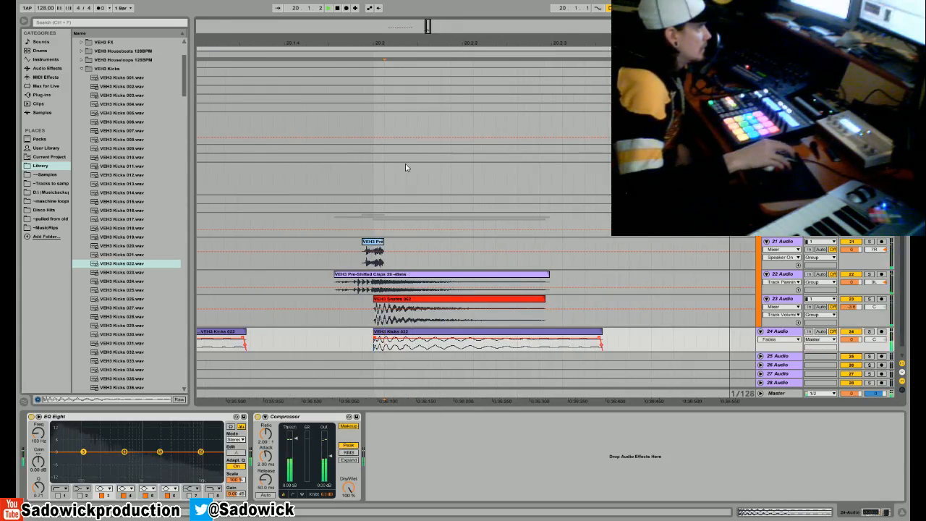
drag(365, 42, 581, 34)
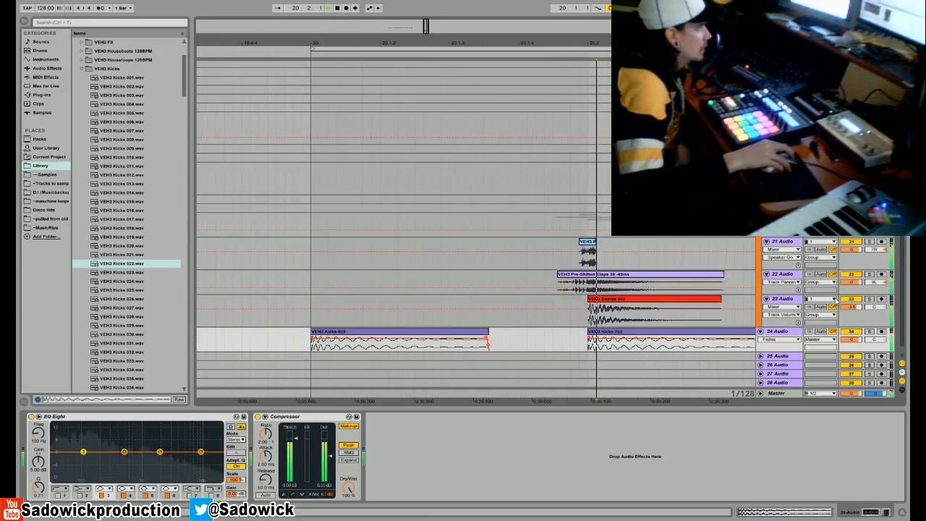
click(853, 275)
click(852, 300)
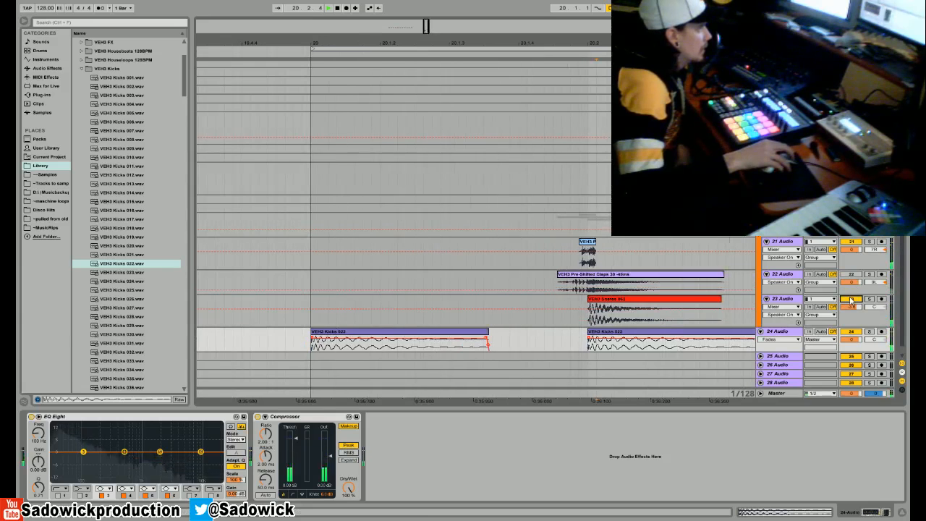
- Extend the pre-shifted clap clip on track 21, show its fades, and give it a long fade-out
drag(595, 241, 647, 250)
right_click(643, 261)
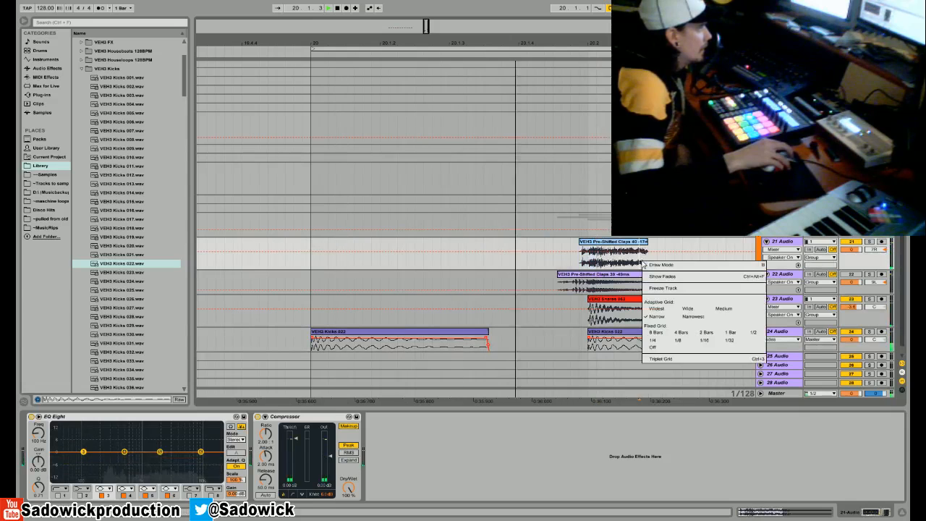
drag(646, 250, 621, 250)
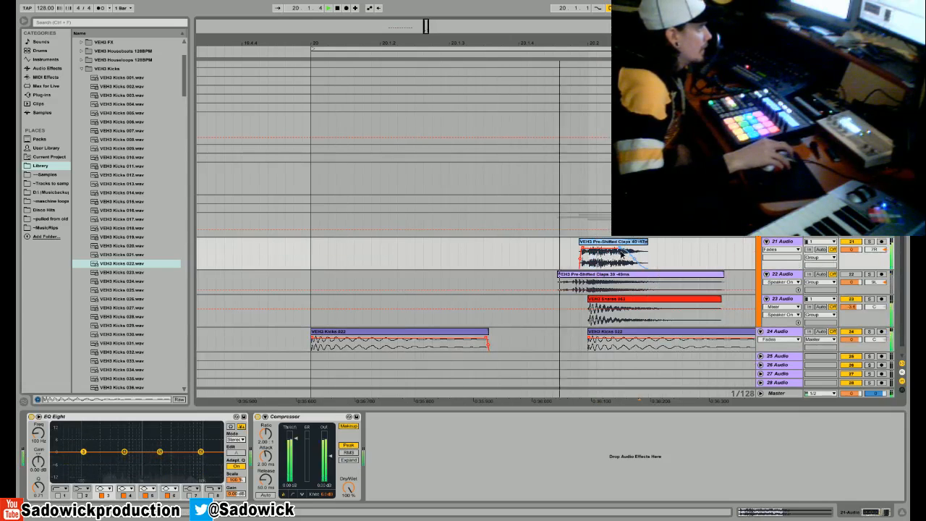
- Add a Reverb after the Compressor on the clap and snare group, with decay 1.68 s and dry/wet 21%, and audition it
click(781, 217)
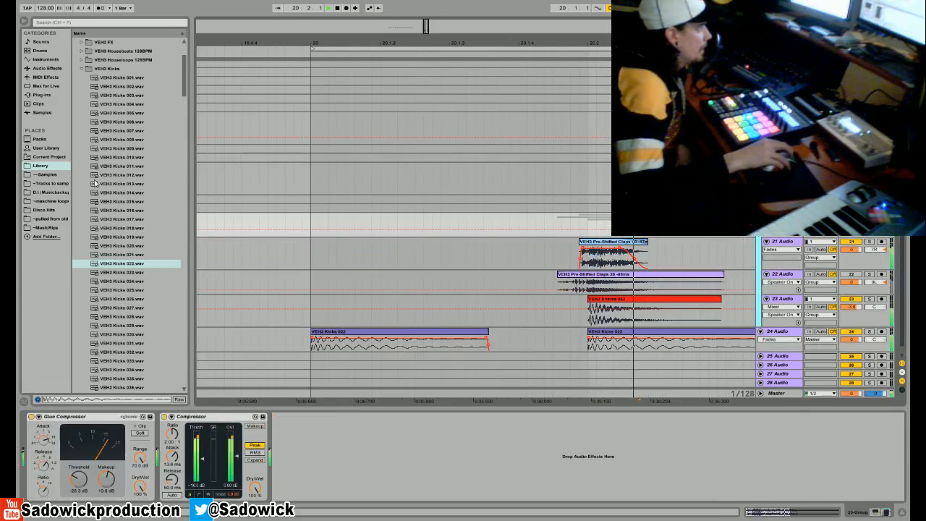
click(41, 68)
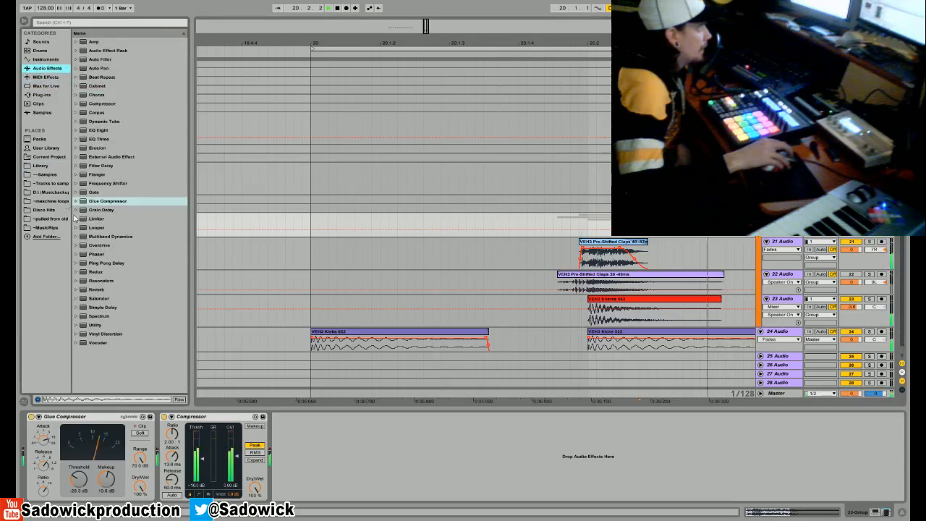
click(97, 289)
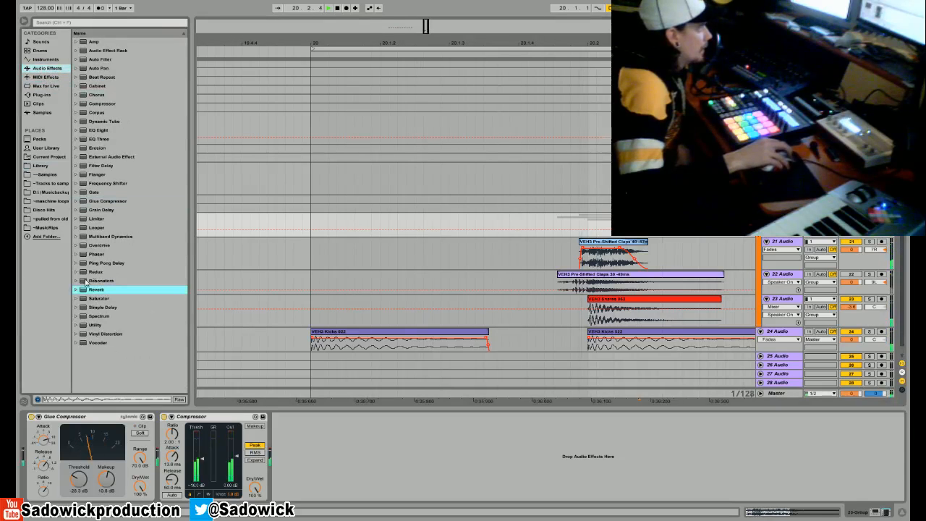
key(Return)
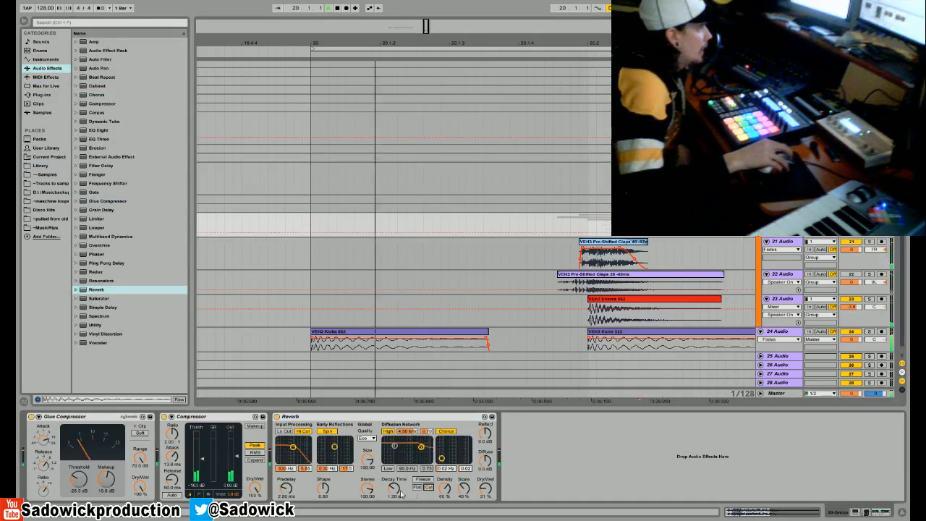
drag(615, 43, 504, 41)
key(space)
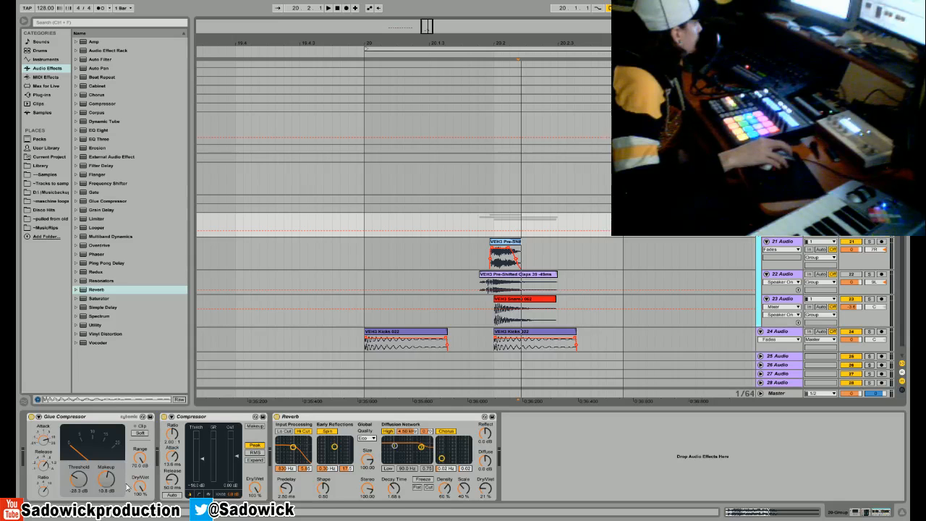
- Solo the snare on track 23, audition it, and paste a copy of its opening section ahead of the snare clip
click(861, 313)
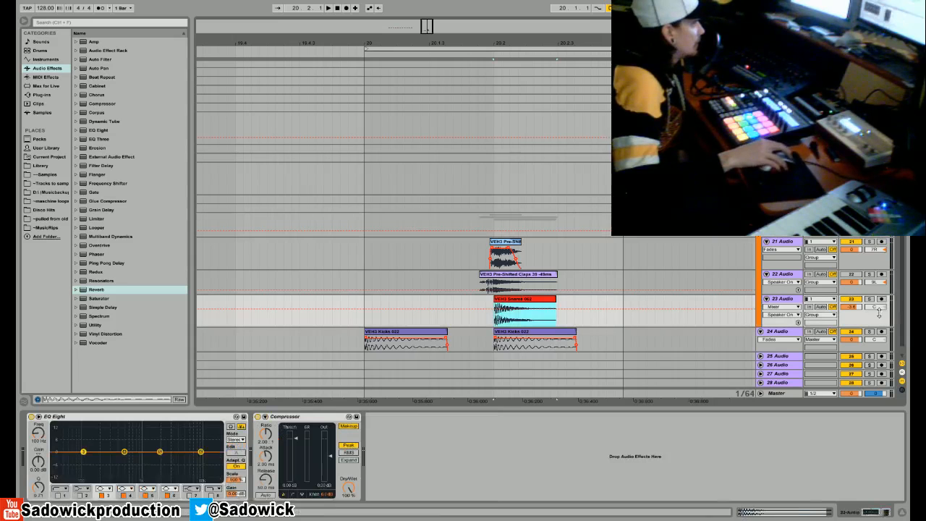
click(868, 298)
key(space)
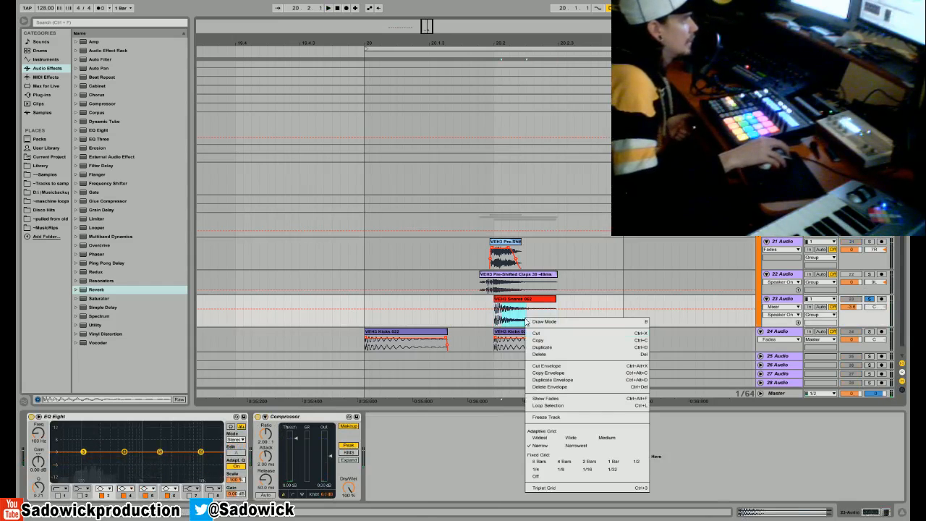
right_click(526, 317)
click(545, 340)
right_click(444, 308)
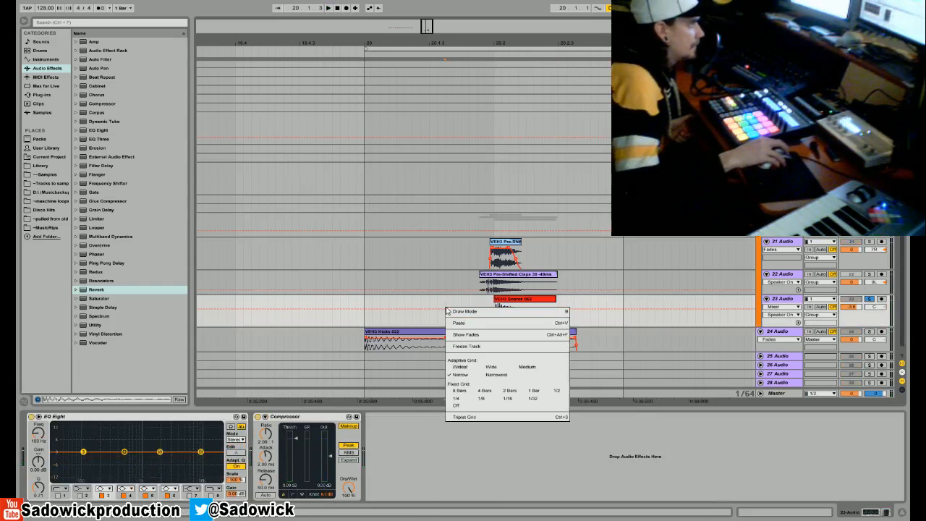
click(462, 320)
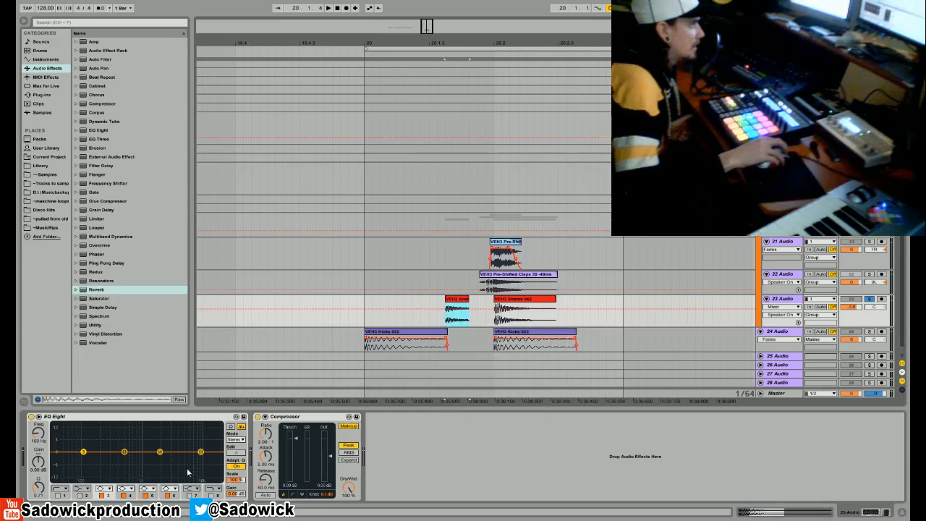
- Reverse the copied snare section, move it directly against the start of the snare clip, and audition the lead-in
key(shift+Tab)
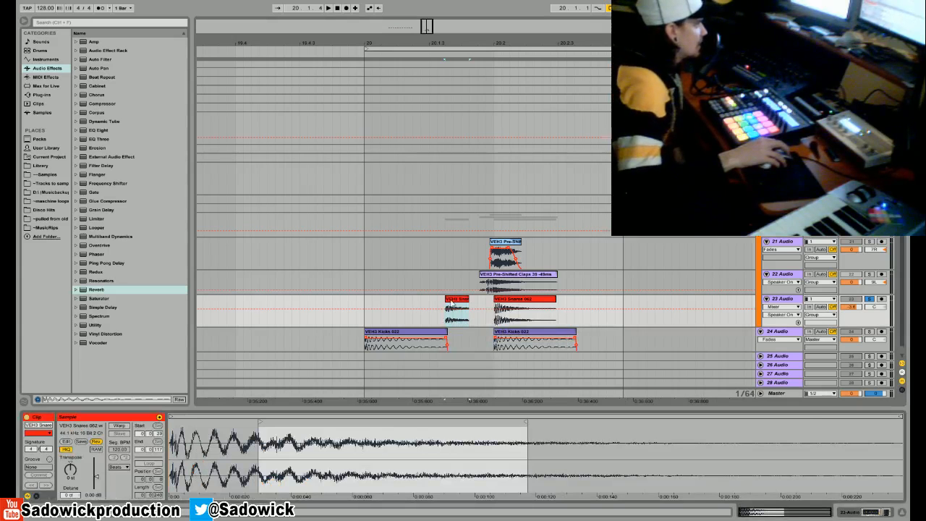
drag(458, 304, 483, 311)
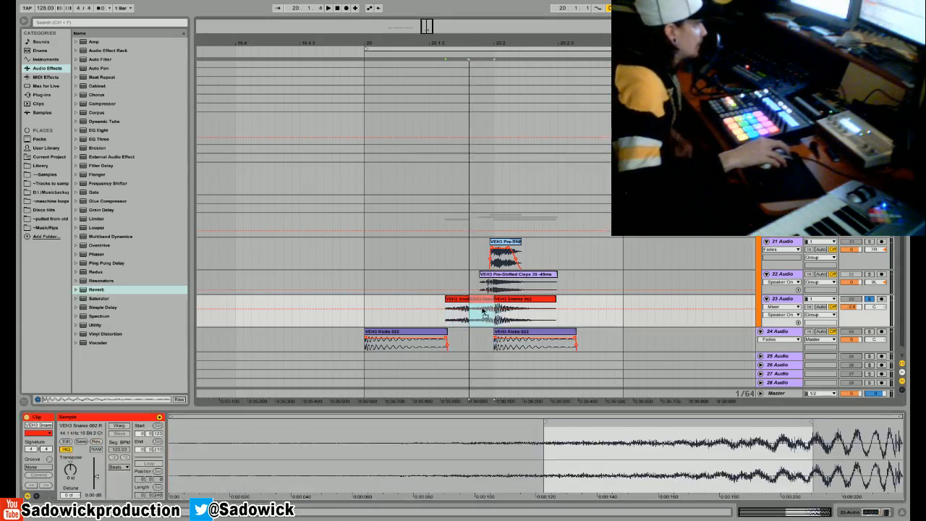
key(space)
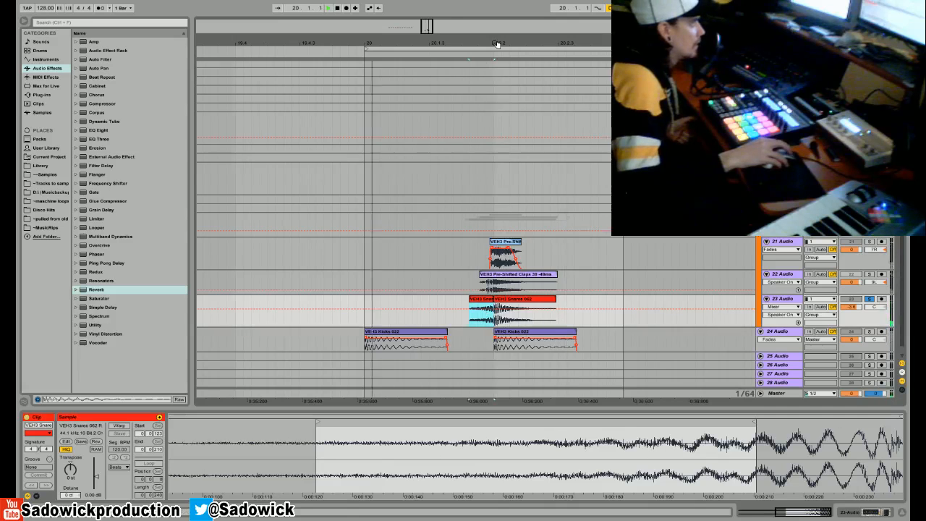
drag(496, 41, 529, 253)
mouse_move(486, 298)
mouse_down()
mouse_move(473, 299)
mouse_move(486, 298)
mouse_up()
key(space)
- Move the reversed snare's end and start markers further along the sample so its swell meets the snare hit, and audition it
drag(750, 421, 853, 422)
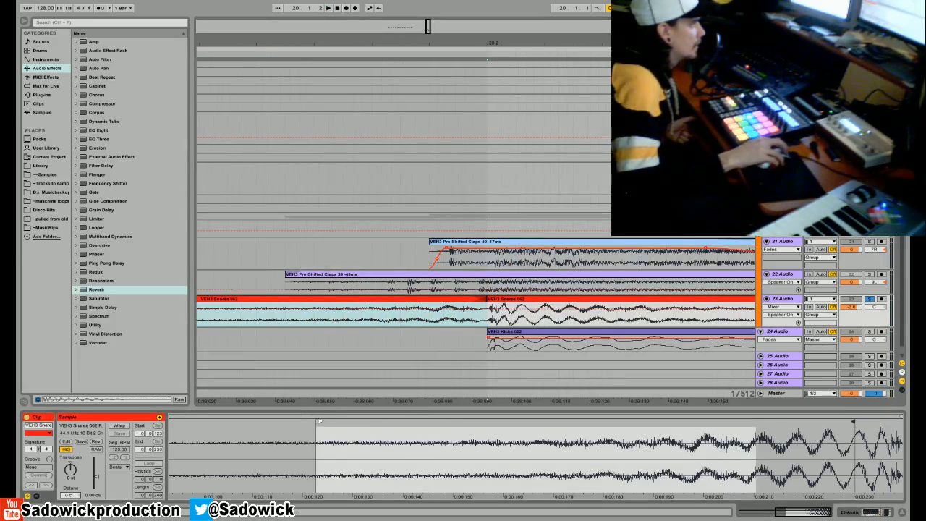
drag(319, 421, 412, 421)
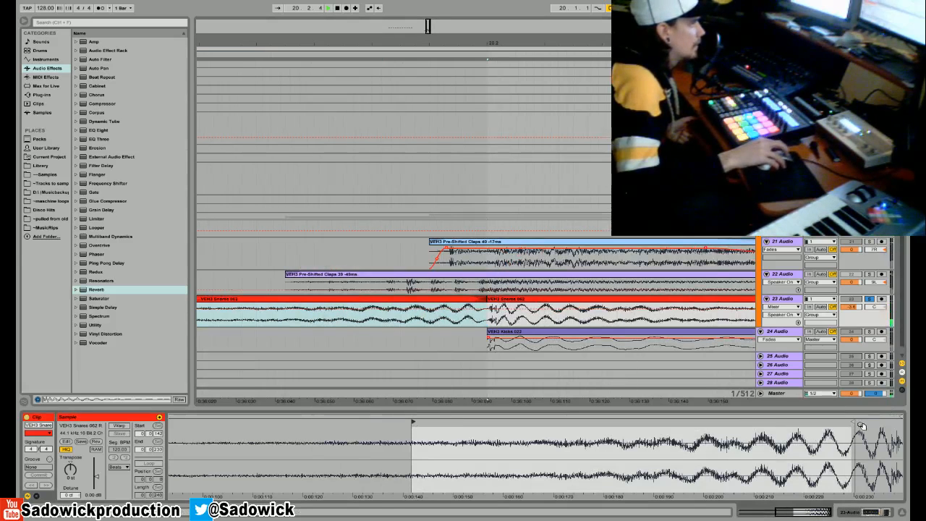
mouse_move(412, 422)
mouse_down()
mouse_move(548, 422)
mouse_move(424, 422)
mouse_up()
key(space)
drag(432, 44, 562, 15)
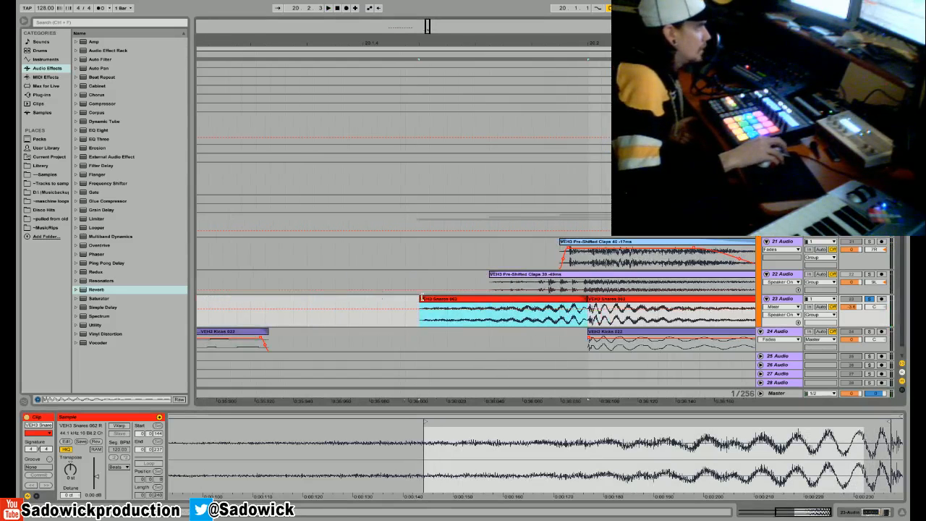
- Extend the reversed snare clip to begin earlier and move its sample start marker back
drag(422, 298, 349, 298)
click(324, 437)
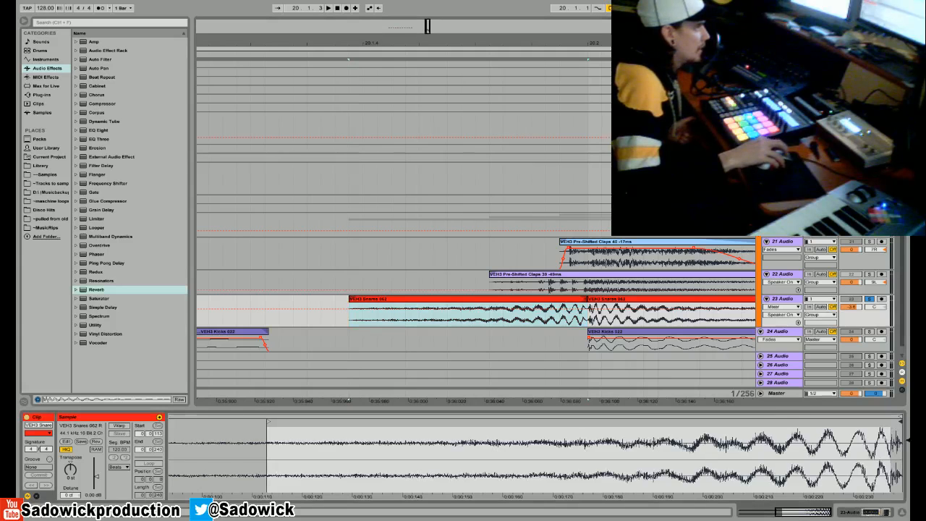
mouse_move(266, 425)
mouse_down()
mouse_move(552, 422)
mouse_move(215, 422)
mouse_move(174, 409)
mouse_up()
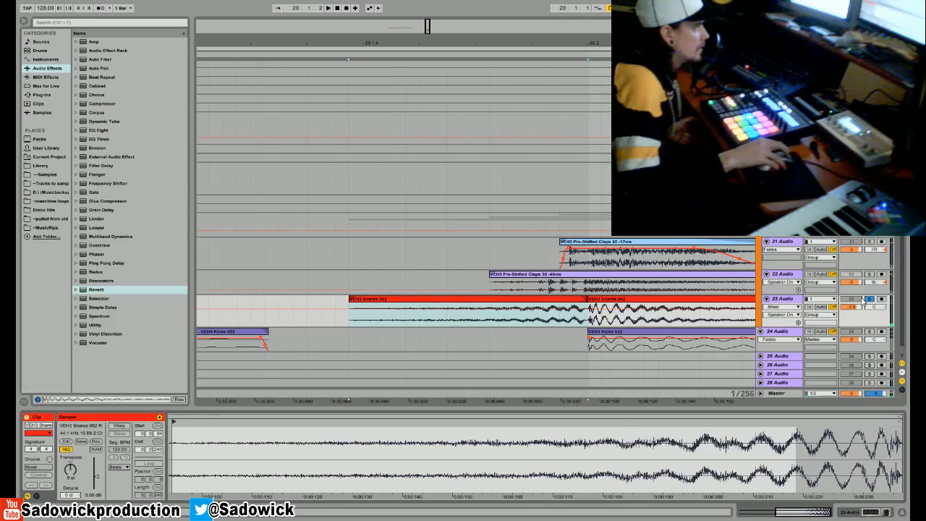
- Clear the snare solo, play all layers together, and lower track 22's volume to -7.5 dB
key(space)
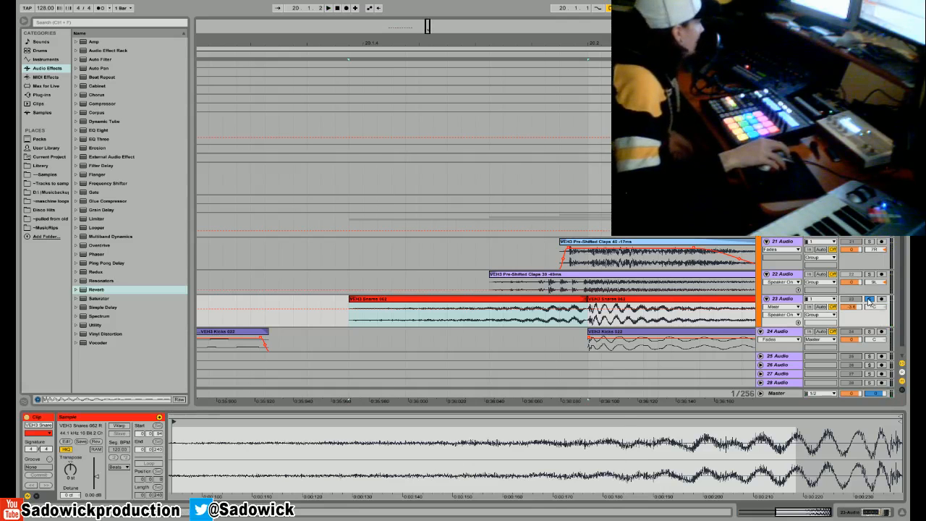
click(869, 299)
key(space)
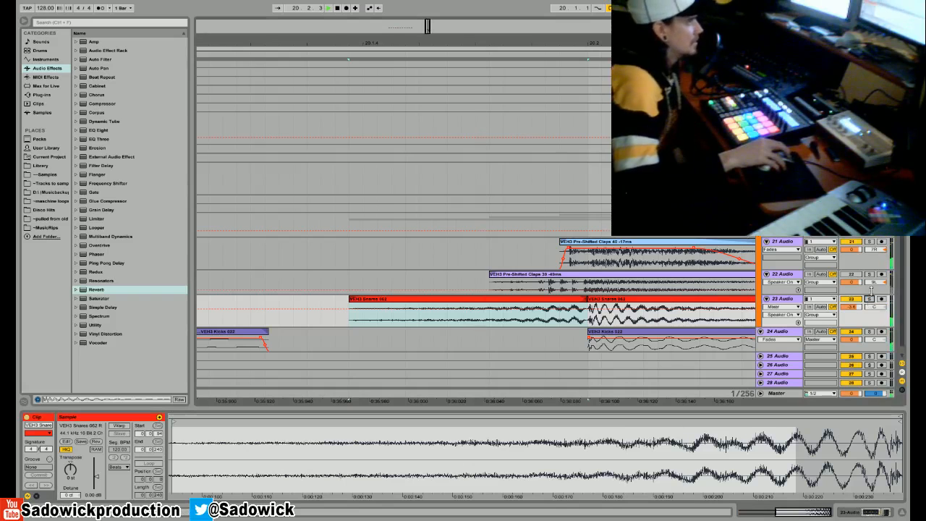
click(852, 282)
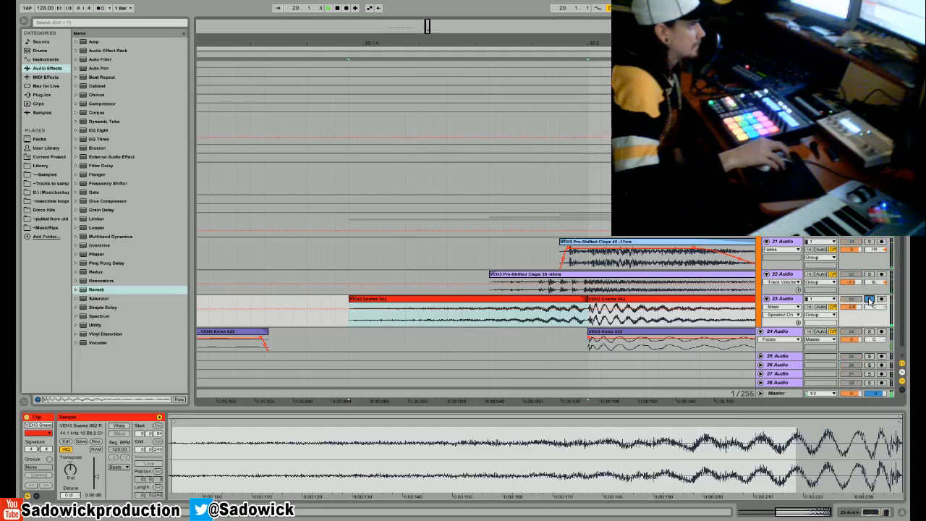
- Solo the snare track, lower the reversed snare clip's gain to about -8 dB, and show the fades on track 23
click(869, 301)
drag(97, 476, 97, 482)
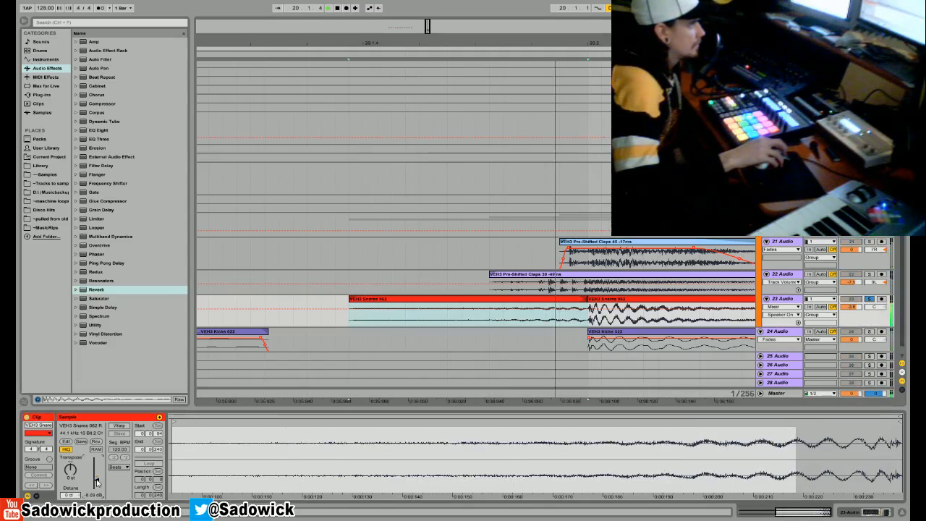
double_click(598, 321)
right_click(598, 321)
click(626, 347)
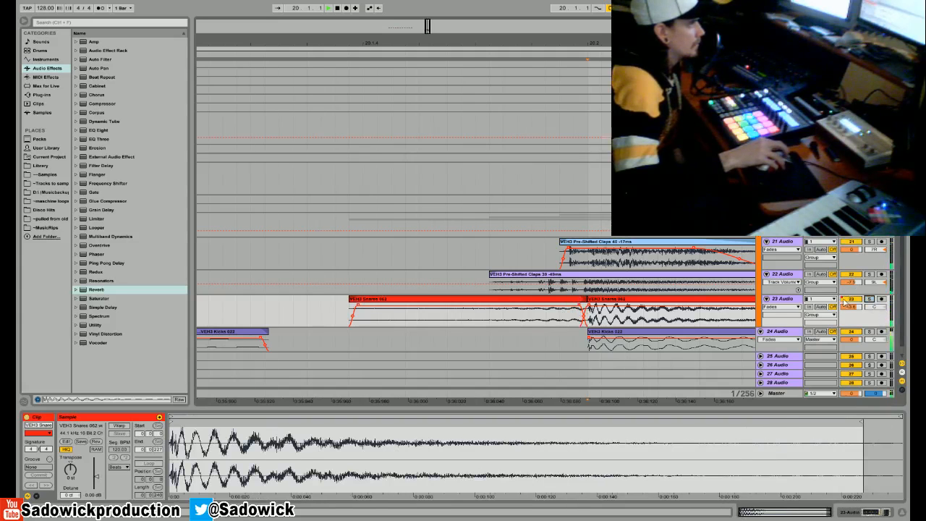
- Switch track 23 from fades to its Speaker On automation, listen to the full loop, and stop playback
right_click(845, 304)
click(826, 319)
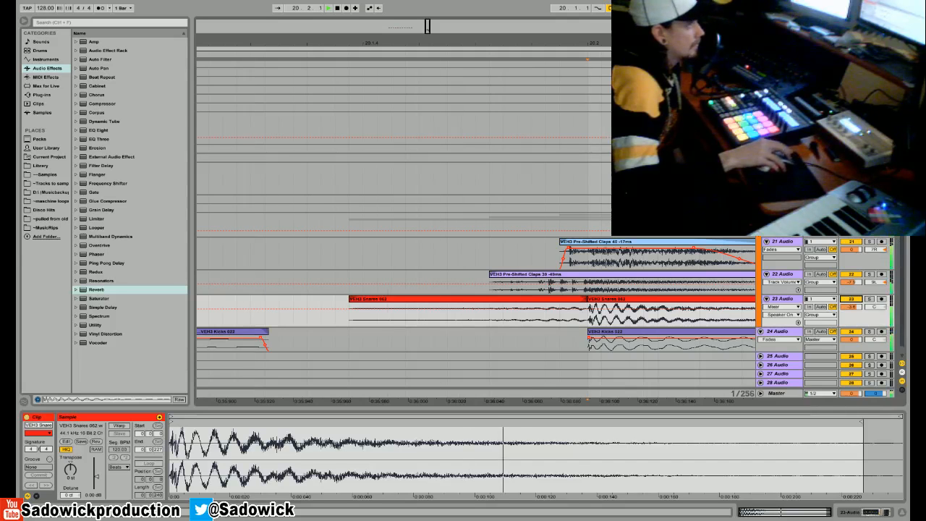
scroll(475, 229, up, 1)
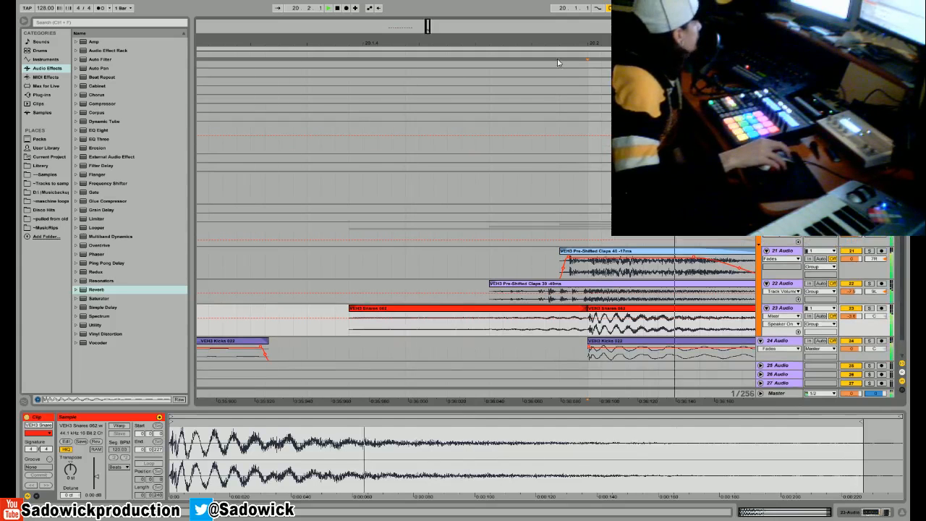
click(338, 9)
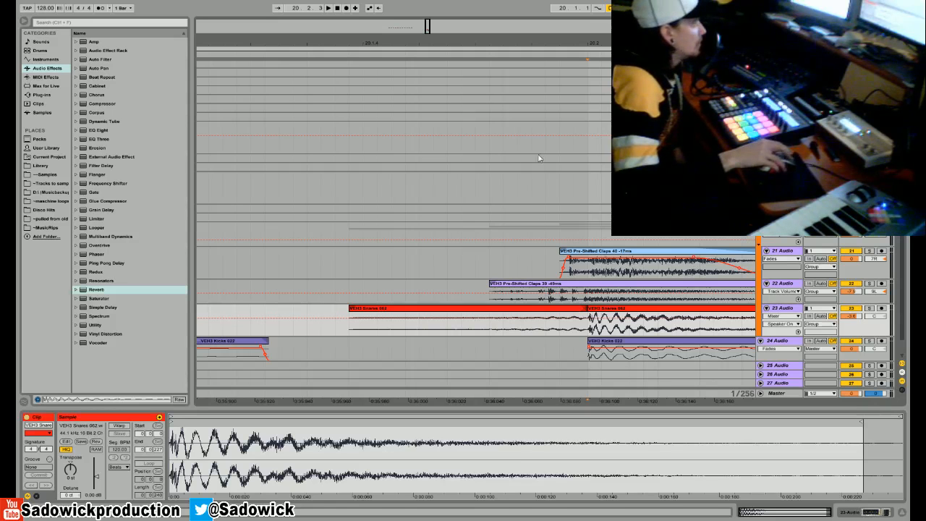
drag(560, 43, 560, 14)
drag(392, 45, 391, 32)
drag(447, 73, 355, 79)
click(491, 75)
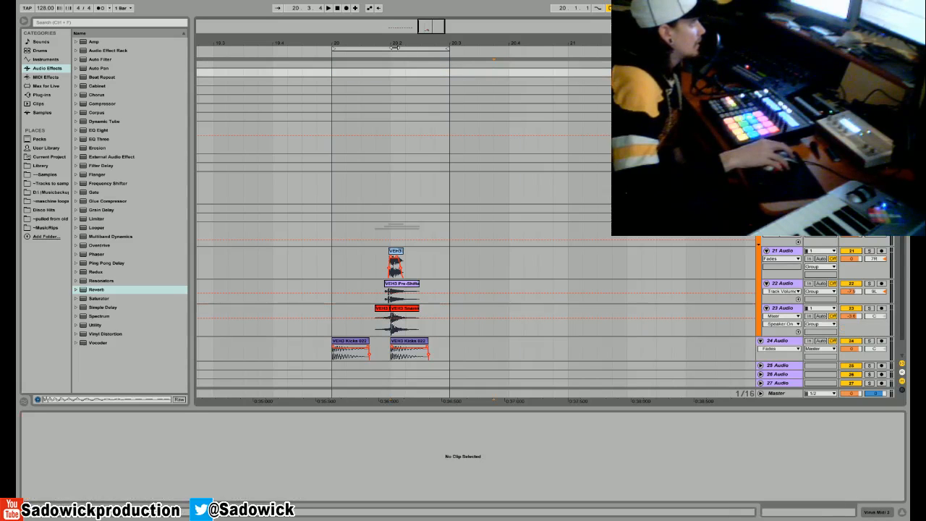
- Select the two VEH3 Kicks 022 clips on track 24, loop that range, and briefly play it
drag(450, 353, 329, 352)
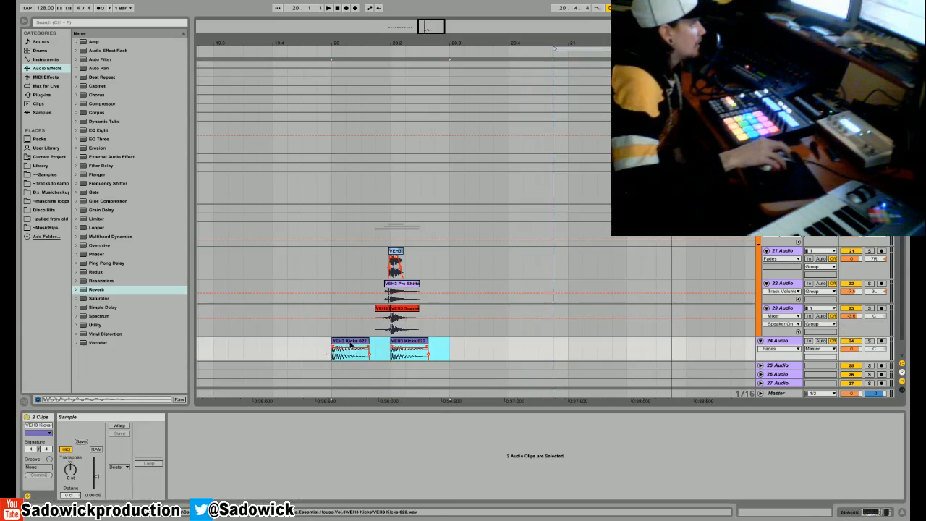
right_click(352, 345)
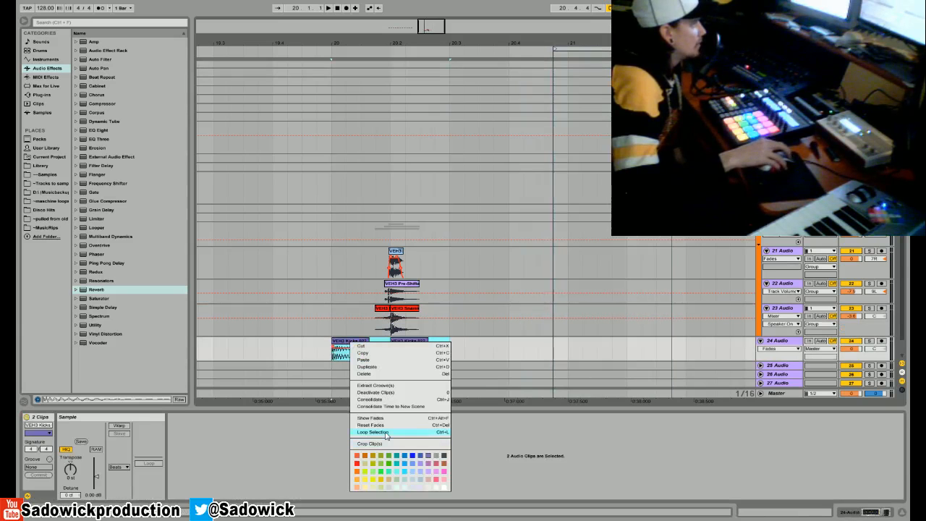
click(385, 433)
click(327, 8)
click(338, 8)
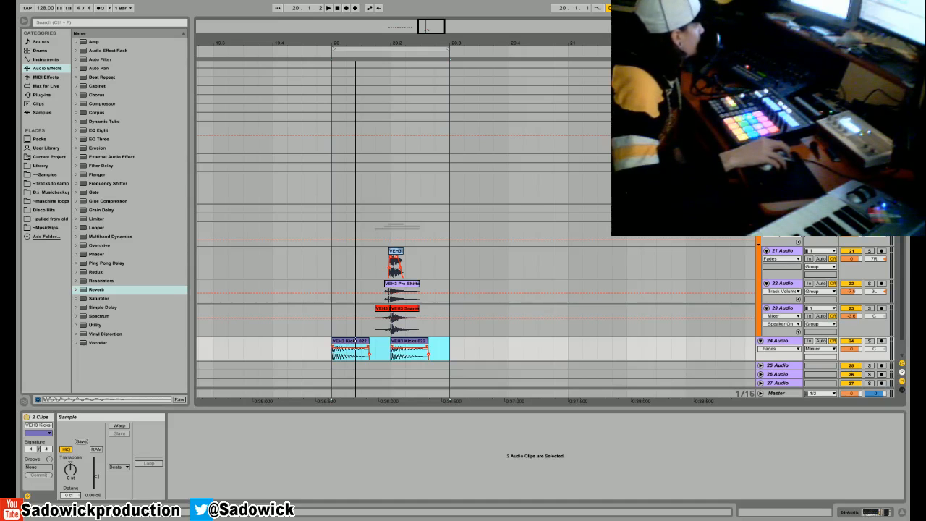
- Fold track 23 and its drum group, and insert a new MIDI track below track 25
click(849, 330)
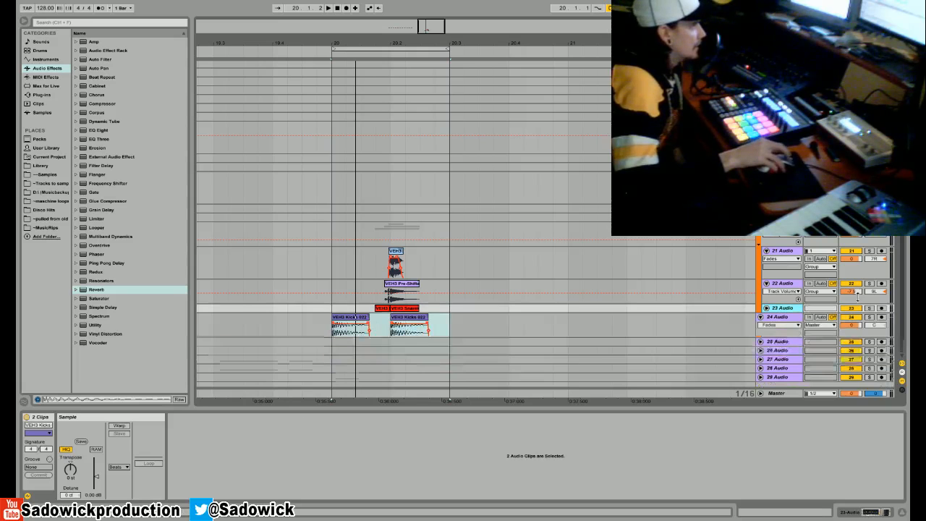
scroll(849, 330, down, 5)
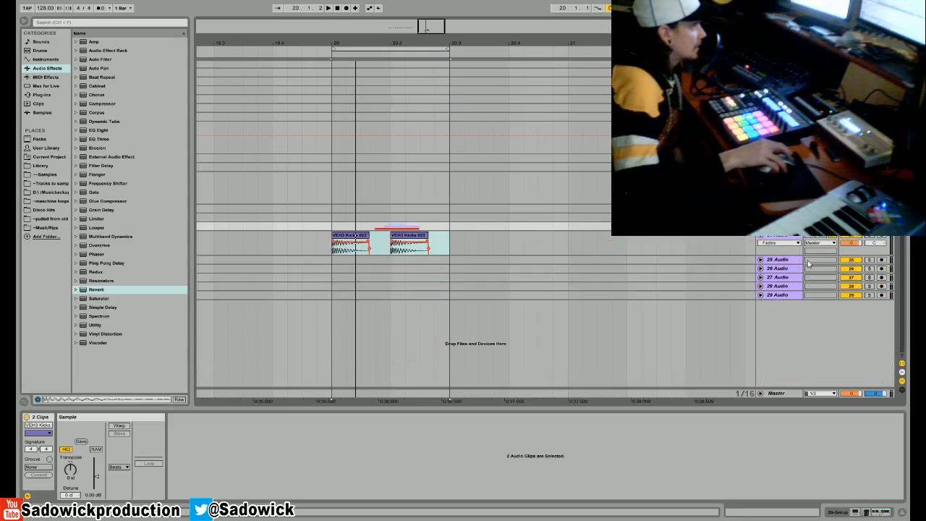
right_click(781, 258)
click(804, 331)
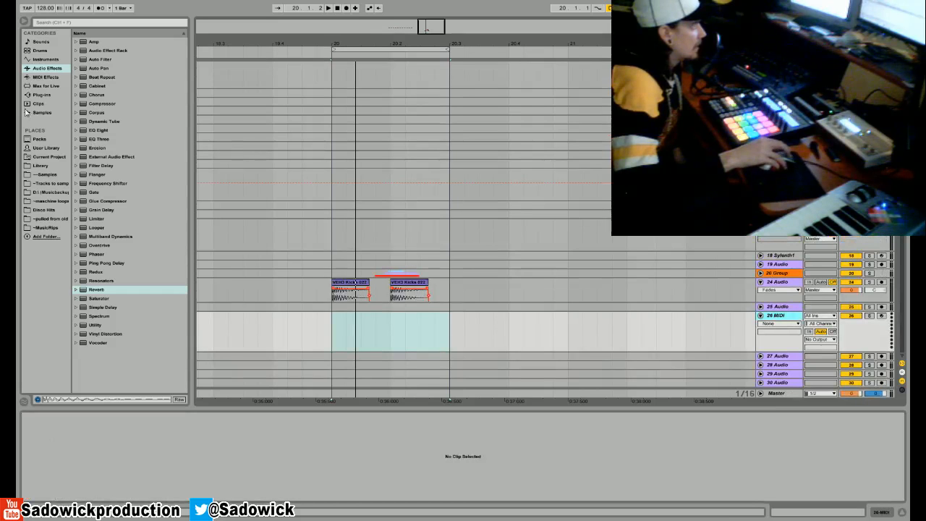
- Load Sylenth1 on the new MIDI track, initialize its preset, and close the plug-in window
click(41, 94)
double_click(102, 141)
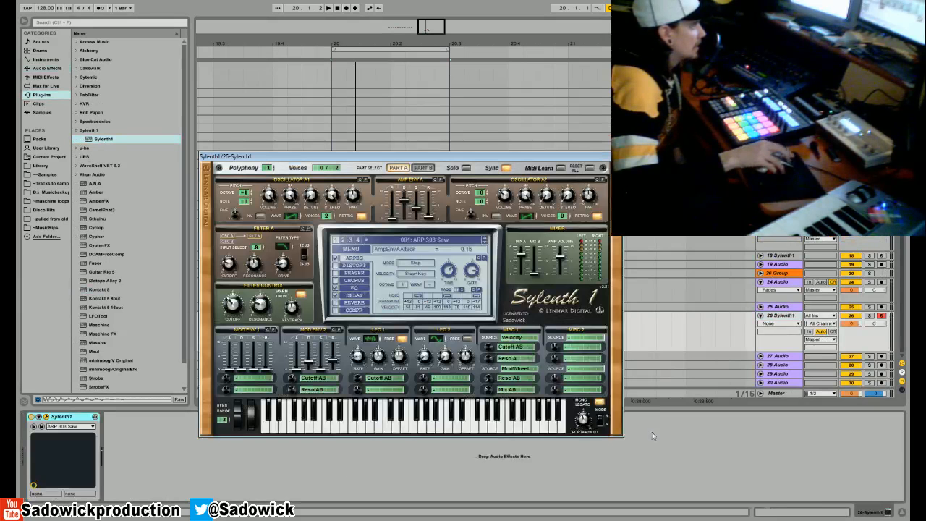
click(350, 249)
click(366, 364)
key(d)
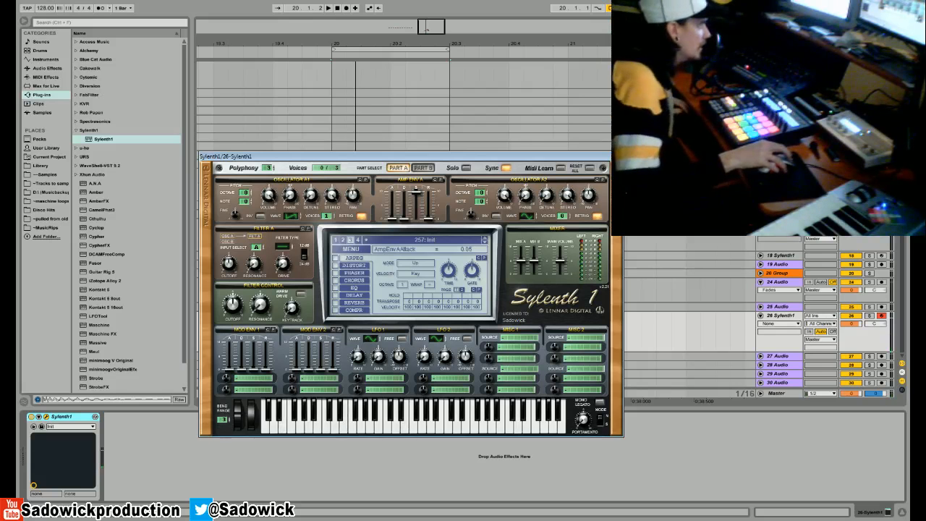
click(618, 155)
- Add a Saturator after Sylenth1 and raise its Drive to 27.0 dB
click(47, 68)
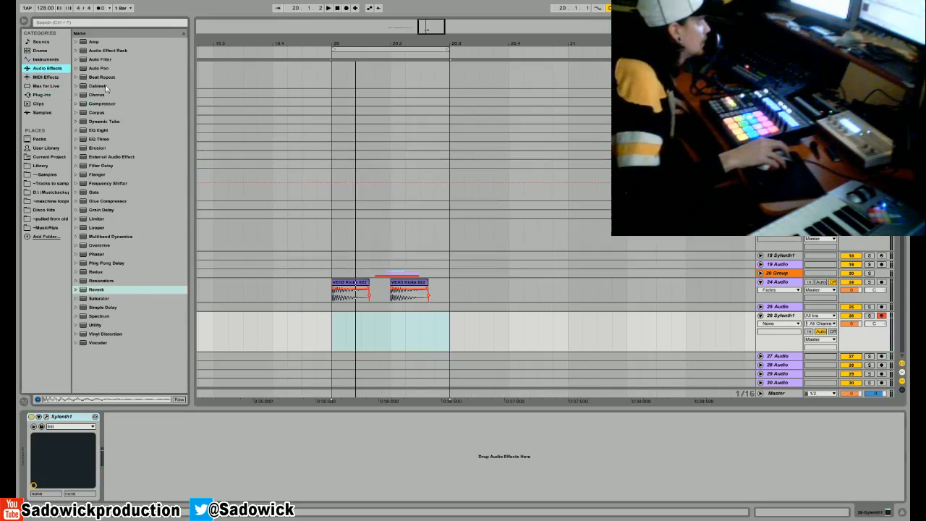
drag(98, 299, 152, 479)
click(115, 437)
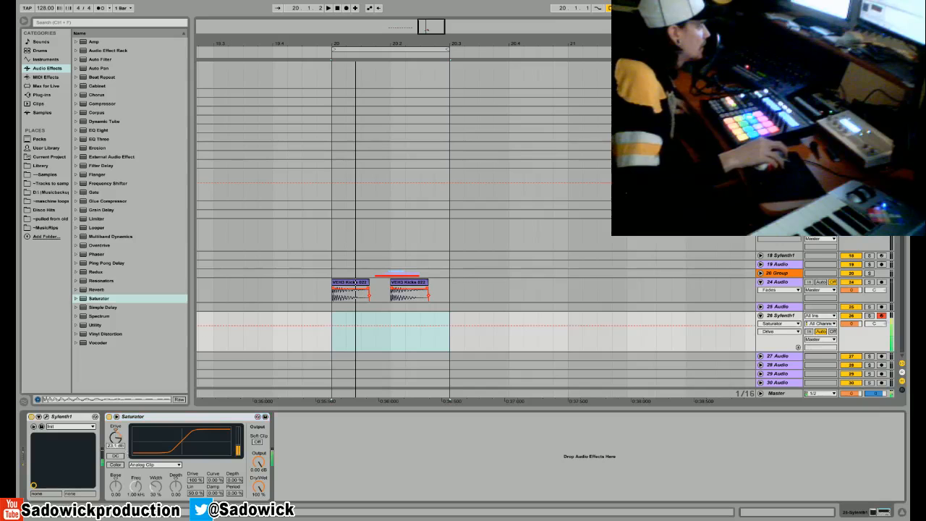
drag(117, 439, 117, 432)
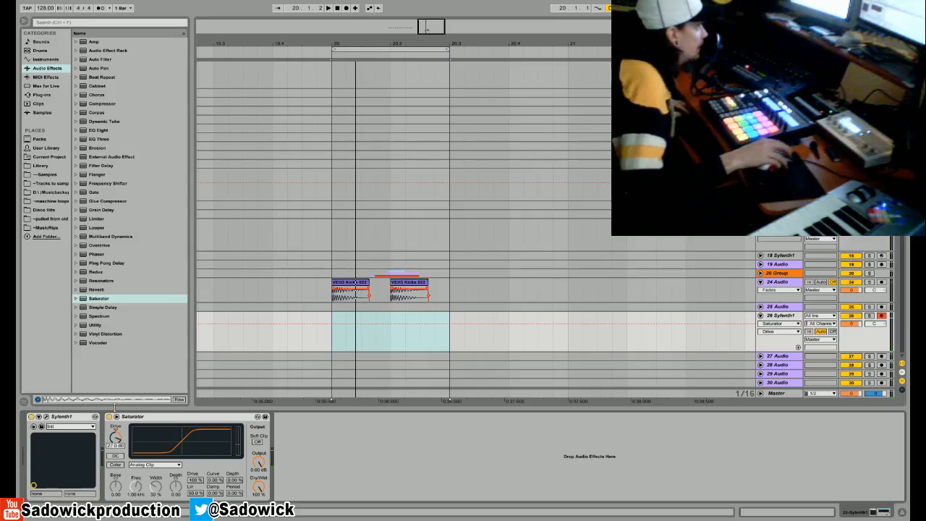
- Add an EQ Eight after the Saturator, with a deep narrow cut and a 2.11 dB boost at about 10 kHz
drag(99, 131, 352, 473)
drag(407, 452, 448, 447)
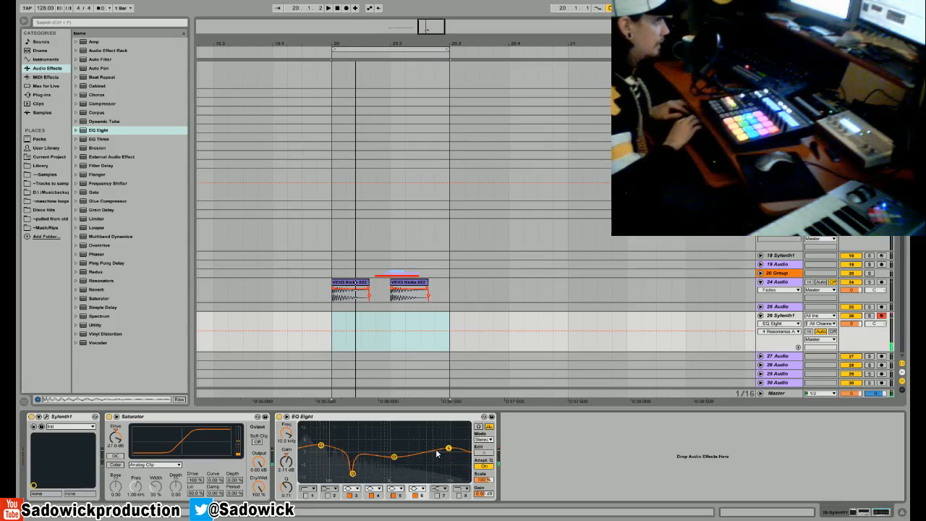
- Turn on the Saturator's Soft Clip and add a Limiter at the end of the device chain
click(257, 441)
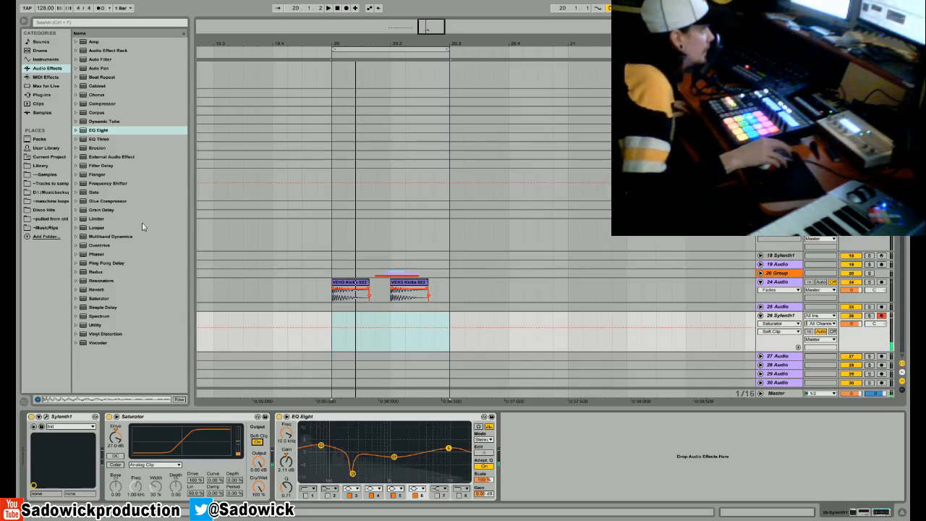
drag(102, 218, 600, 432)
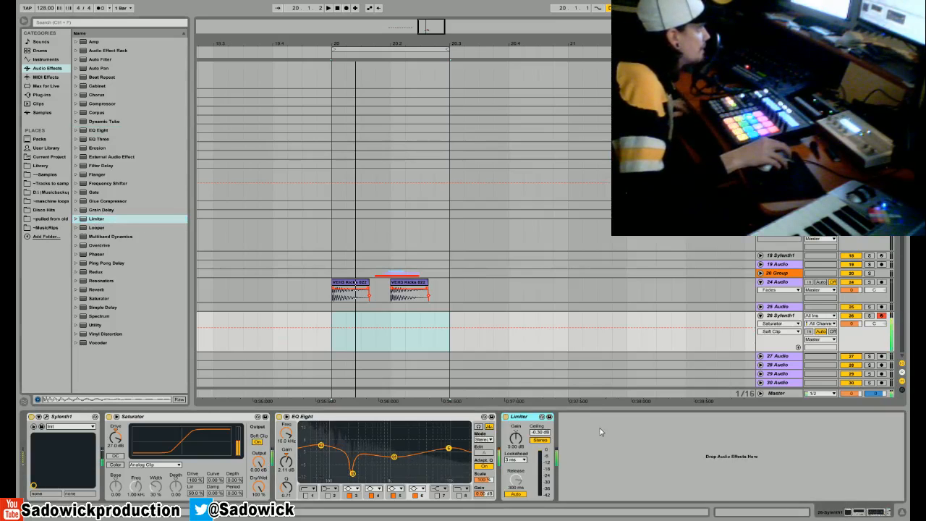
- In Sylenth1, set oscillator A2 to one Noise voice, octave 1, volume 0.05, and turn off Retrig on both oscillators
click(46, 417)
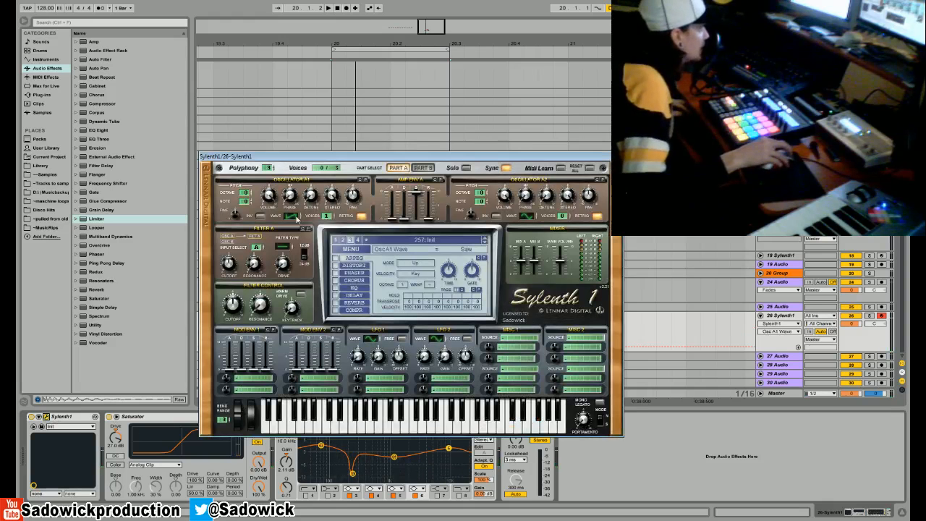
mouse_move(296, 215)
mouse_down()
mouse_move(291, 236)
mouse_move(298, 230)
mouse_up()
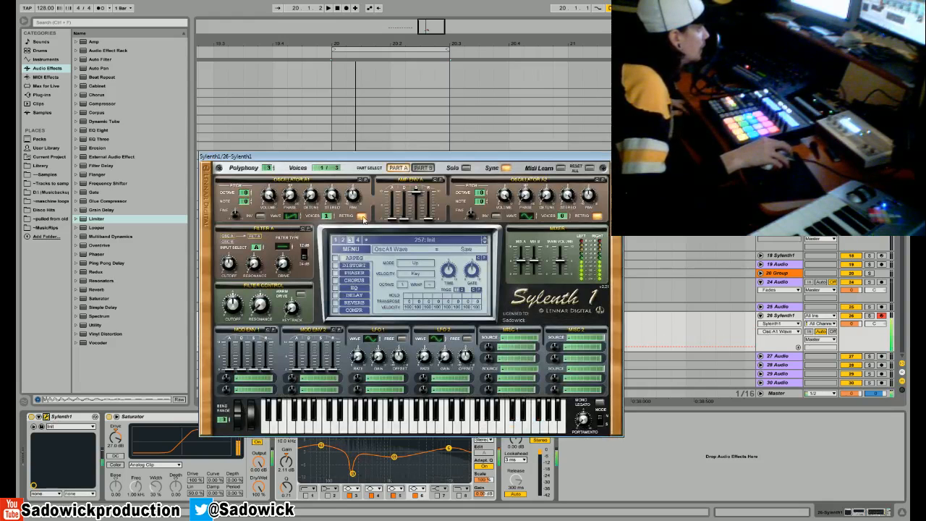
drag(529, 219, 565, 211)
drag(479, 194, 479, 189)
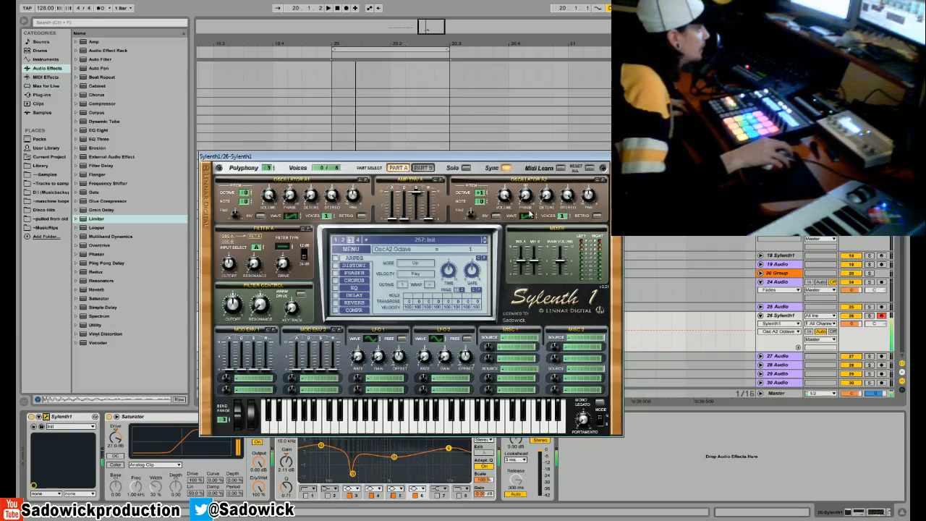
drag(526, 217, 547, 170)
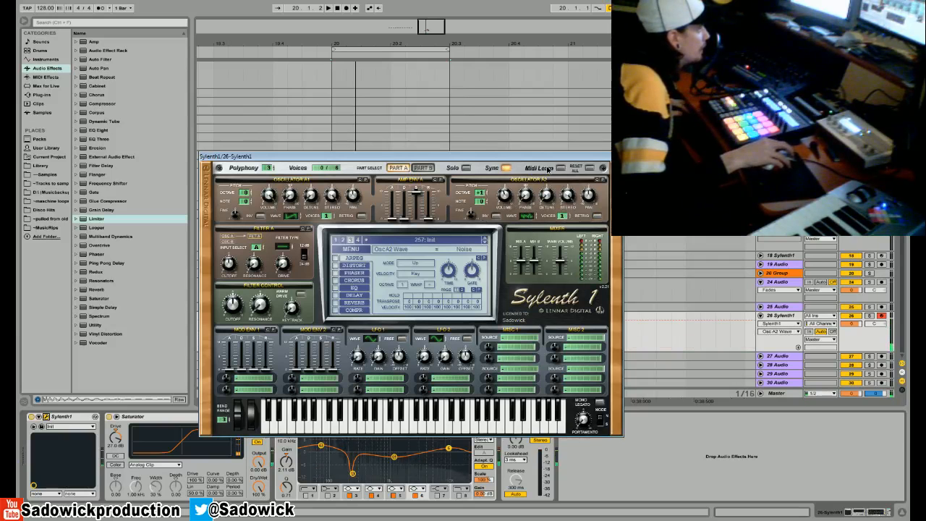
drag(504, 195, 509, 249)
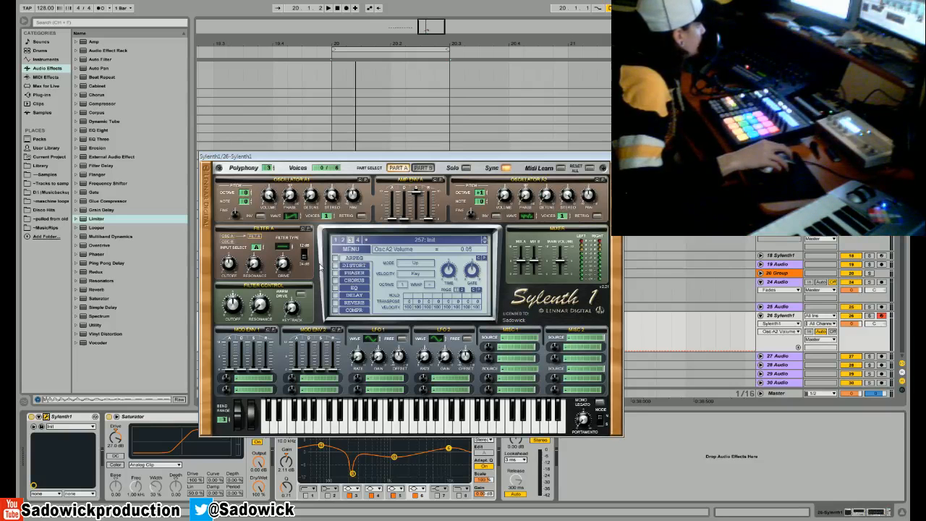
- Bypass the Saturator and EQ Eight, moving the Sylenth1 window clear of the device chain
click(109, 417)
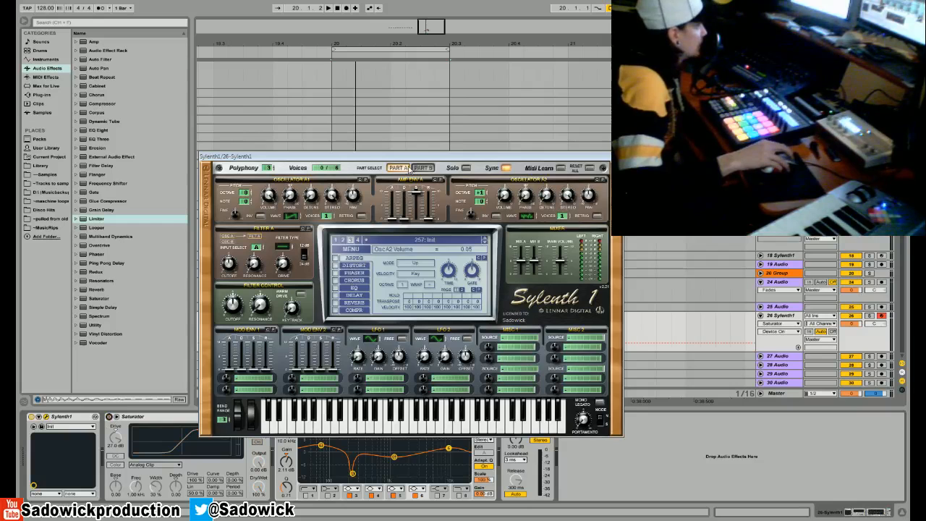
drag(407, 161, 416, 107)
click(279, 417)
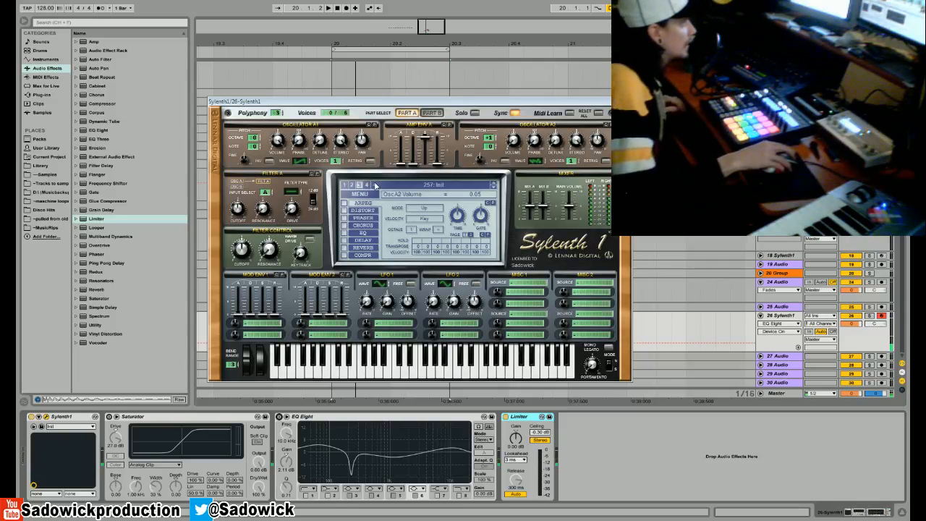
- Change oscillator A1's waveform and enable Sylenth1's distortion as BitCrush with an amount of 8.81
click(302, 162)
click(343, 209)
click(446, 216)
click(442, 266)
drag(423, 206, 426, 204)
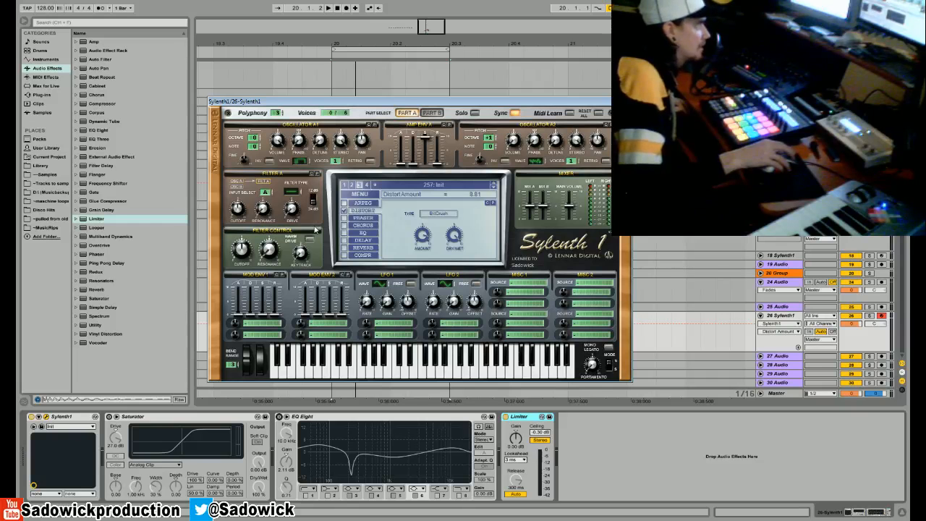
- Try the Pulse waveform on oscillator A1, lower the BitCrush amount to 7.43, and audition notes
click(299, 161)
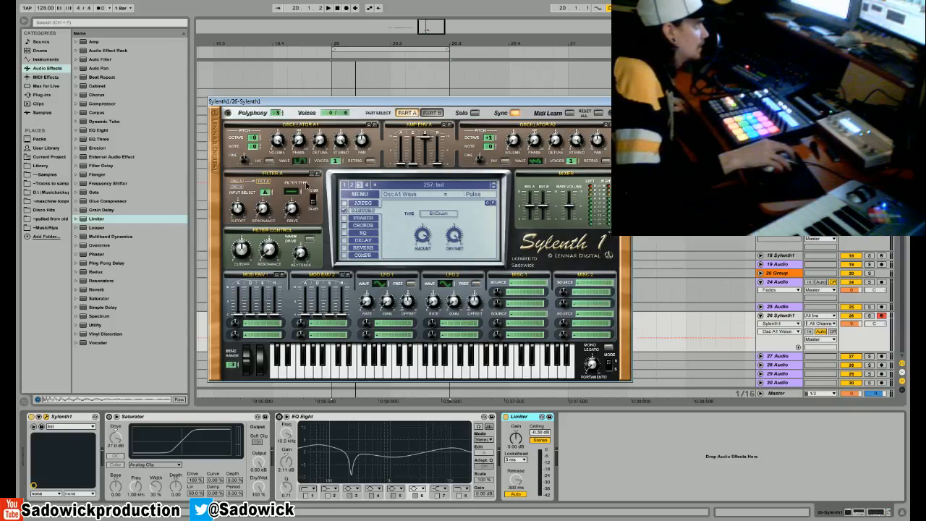
click(425, 385)
drag(423, 236, 430, 257)
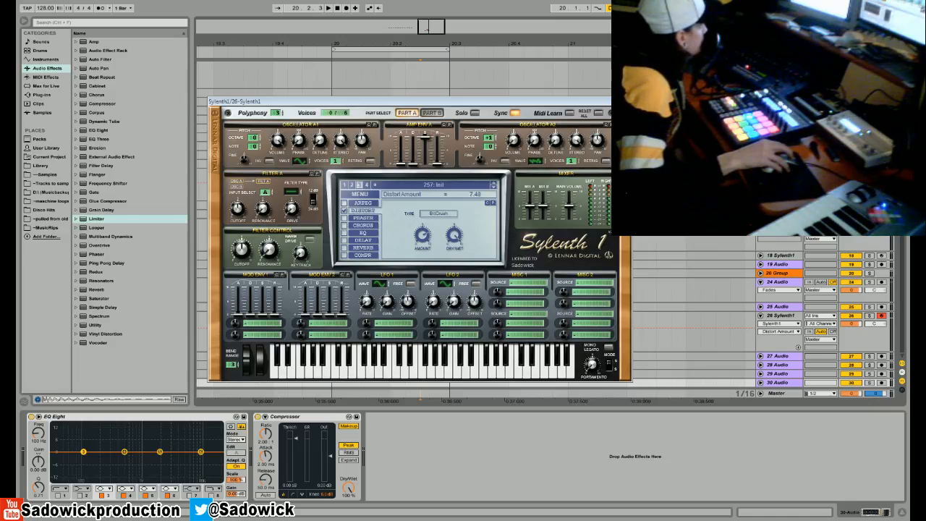
click(413, 374)
click(503, 372)
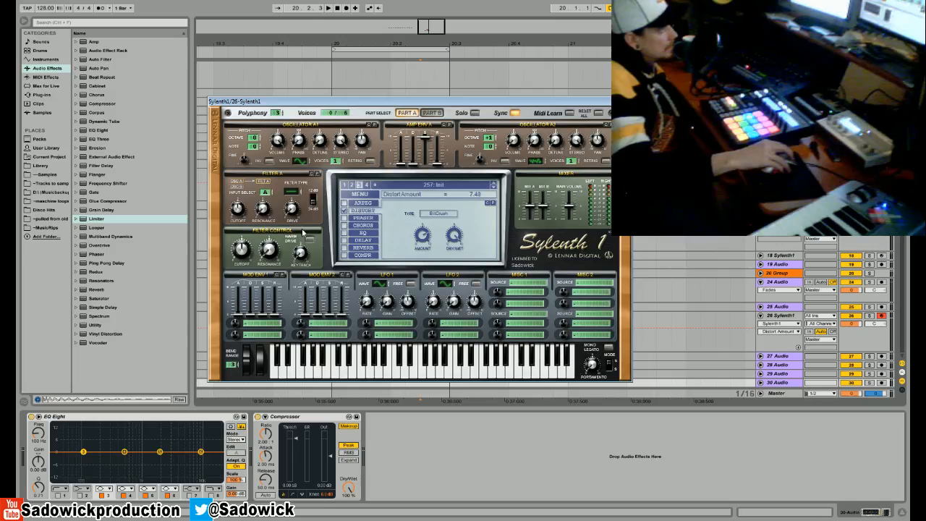
- Turn on Sylenth1's delay and reverb effects and set its polyphony to 1
click(345, 232)
click(344, 225)
click(344, 240)
click(345, 248)
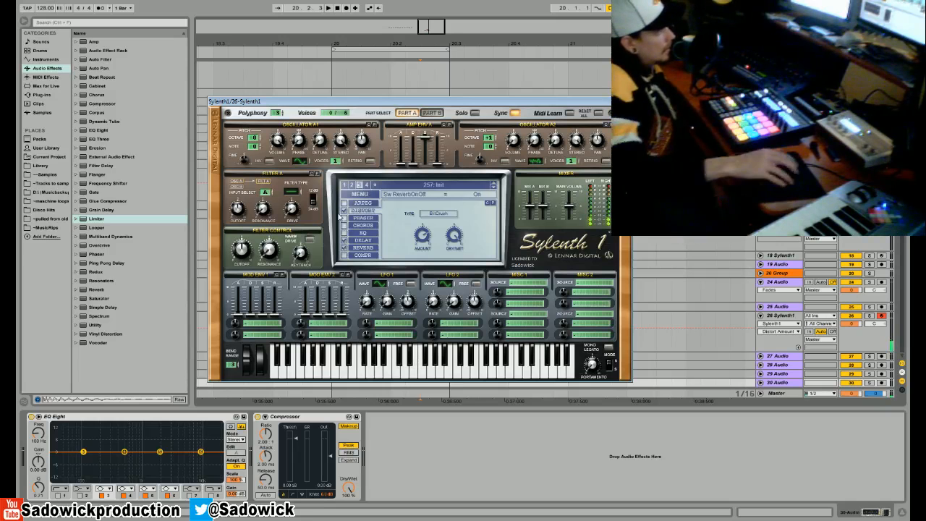
drag(272, 117, 274, 121)
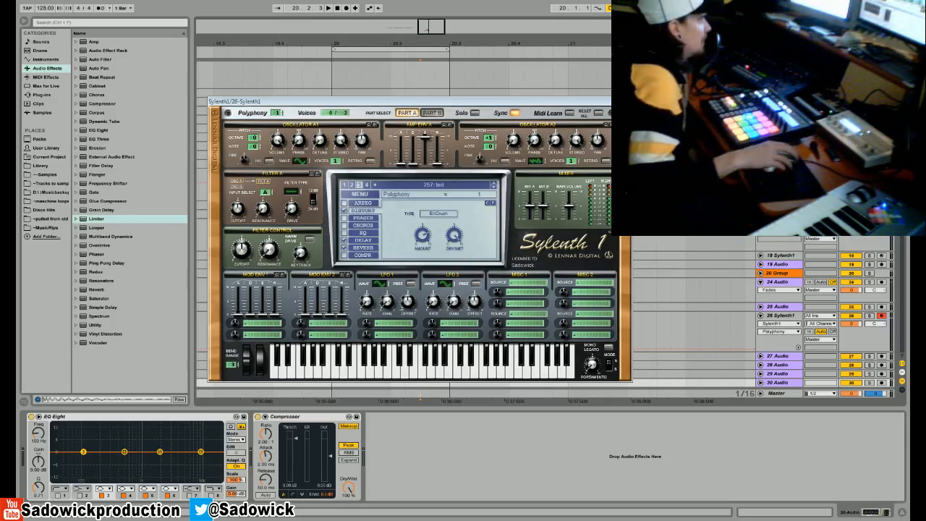
- Close the Sylenth1 window and unfold audio track 27
click(625, 101)
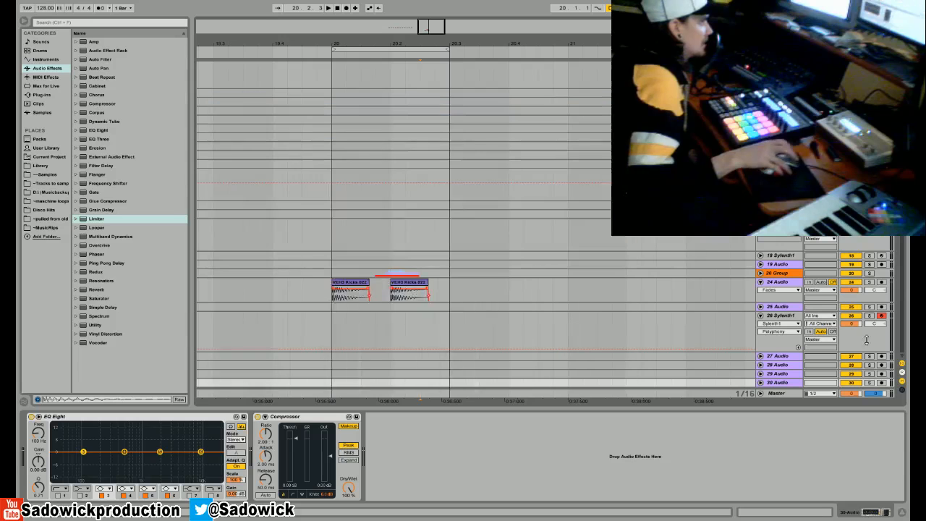
right_click(785, 357)
click(751, 346)
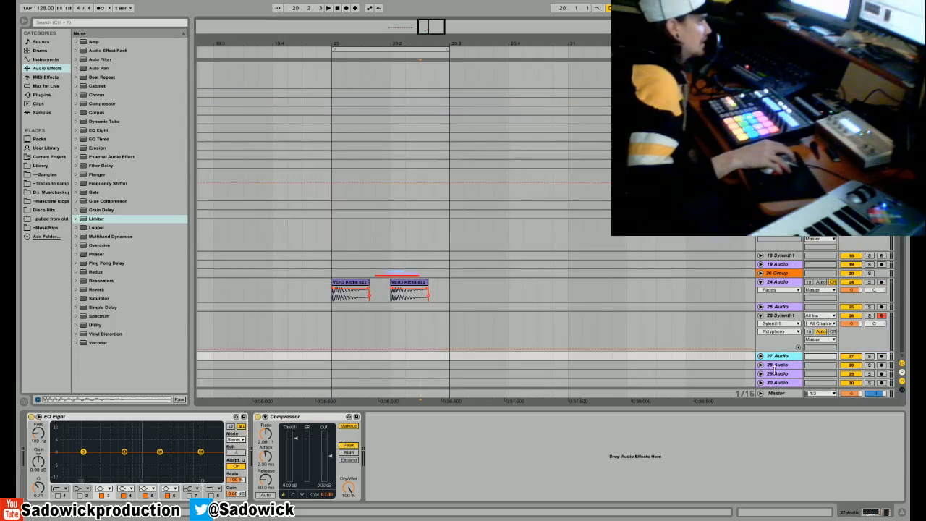
click(760, 356)
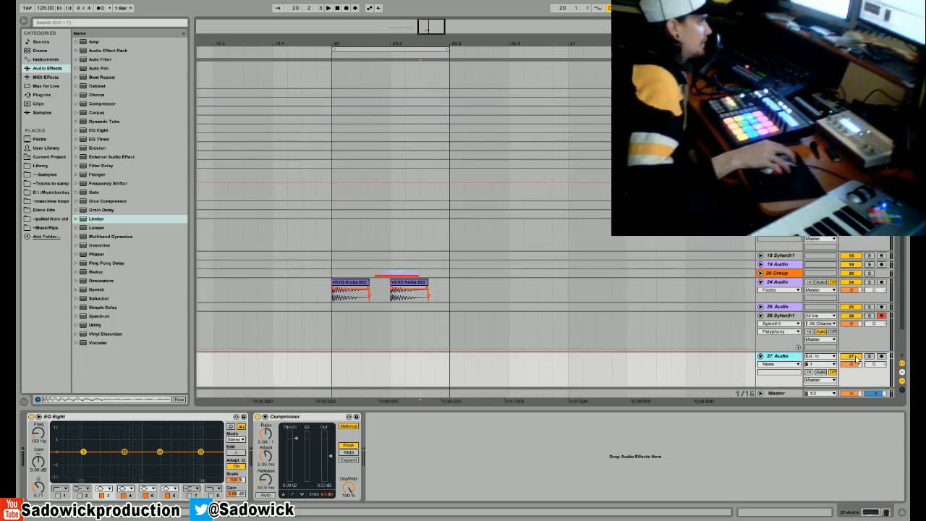
- Listen to the loop with all layers and with kick track 24 soloed, and enlarge the kick track's lane
key(space)
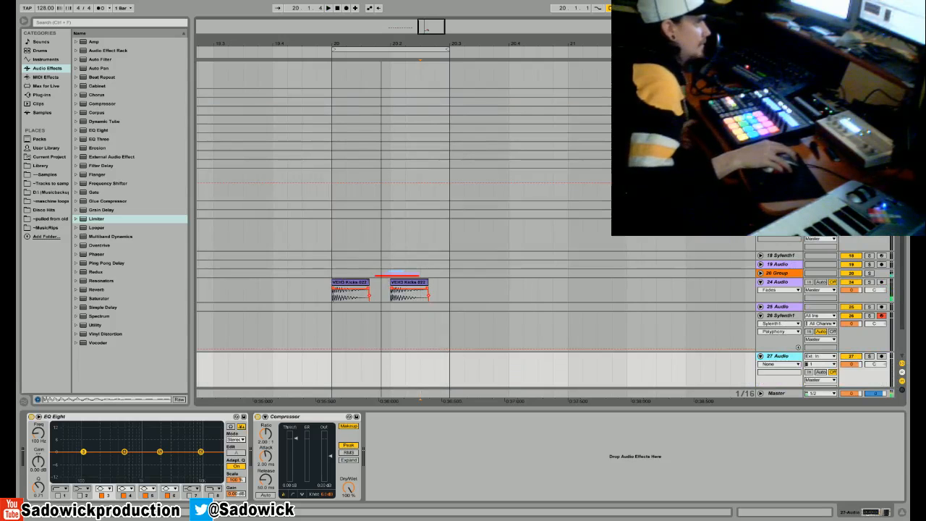
key(space)
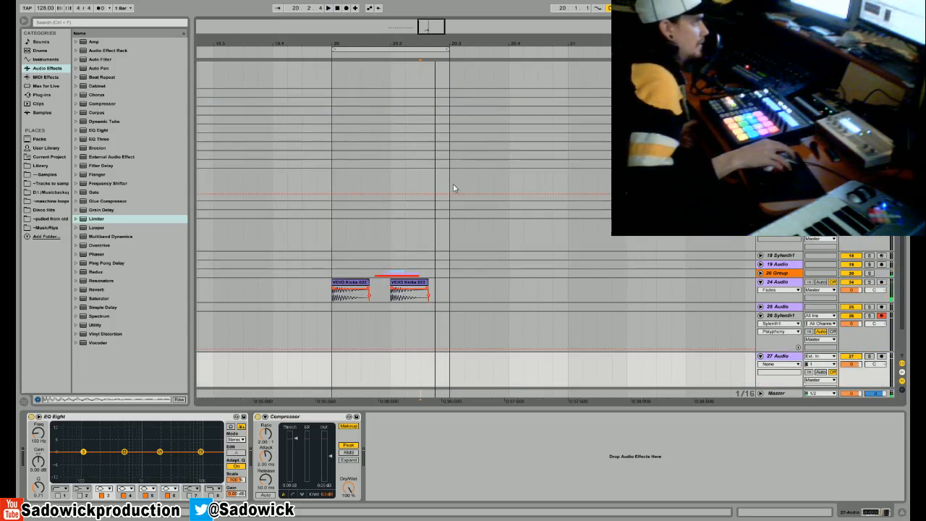
click(870, 283)
key(space)
drag(870, 302, 870, 341)
key(space)
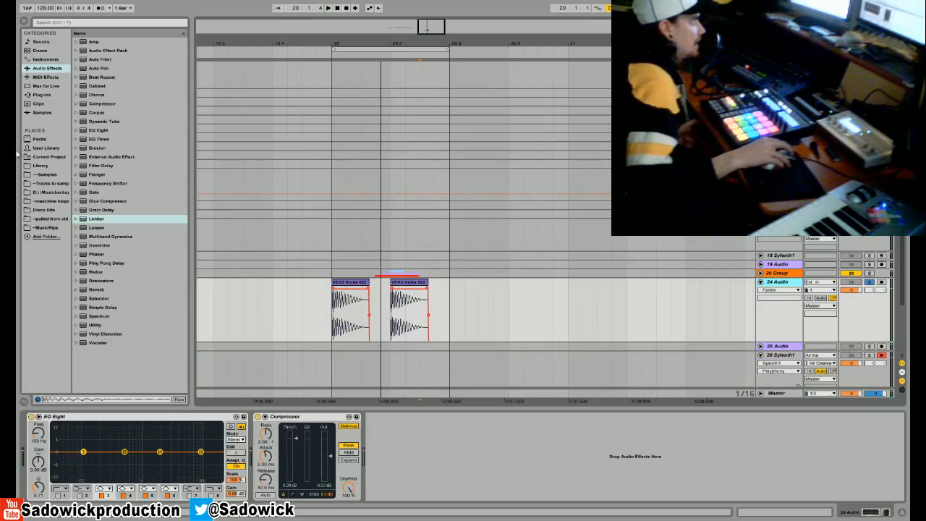
- Replace the first kick on track 24 with the VEH3 Kicks 069 sample from the library and listen to it
click(40, 165)
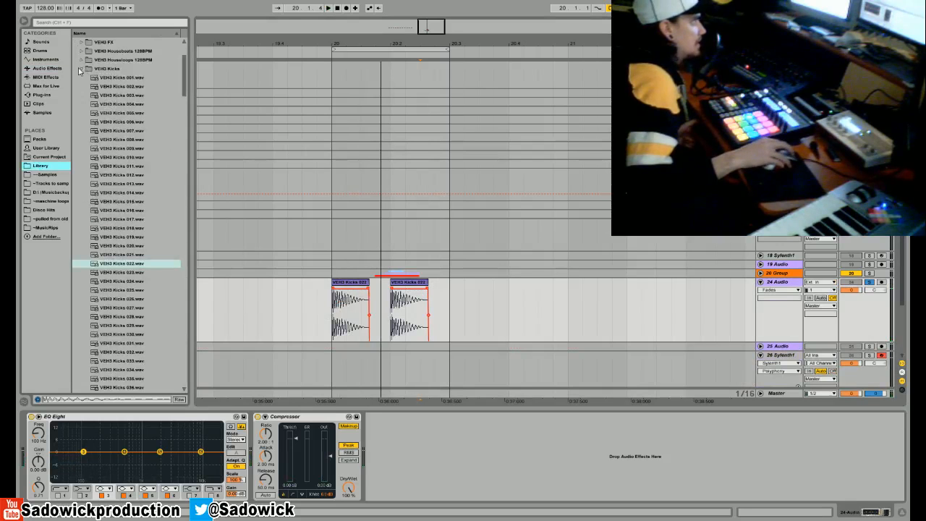
scroll(134, 336, down, 10)
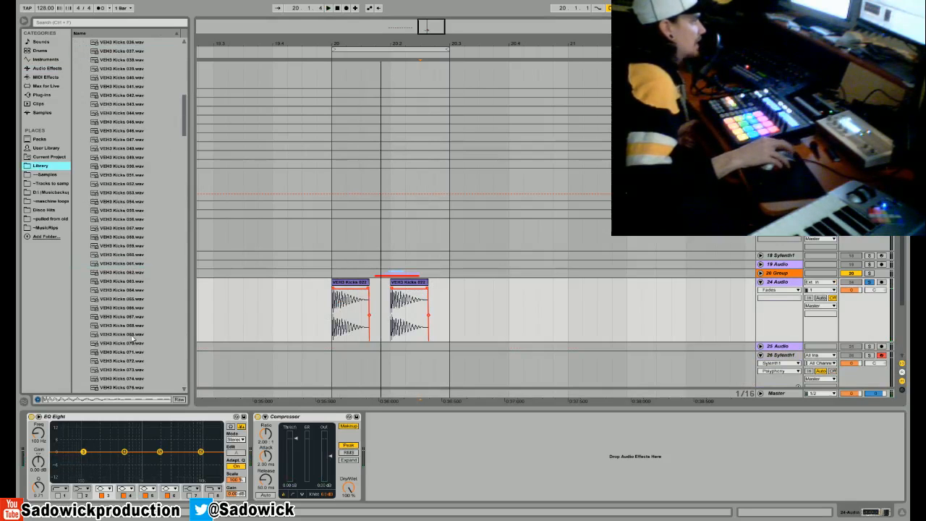
click(133, 337)
drag(119, 337, 351, 312)
key(space)
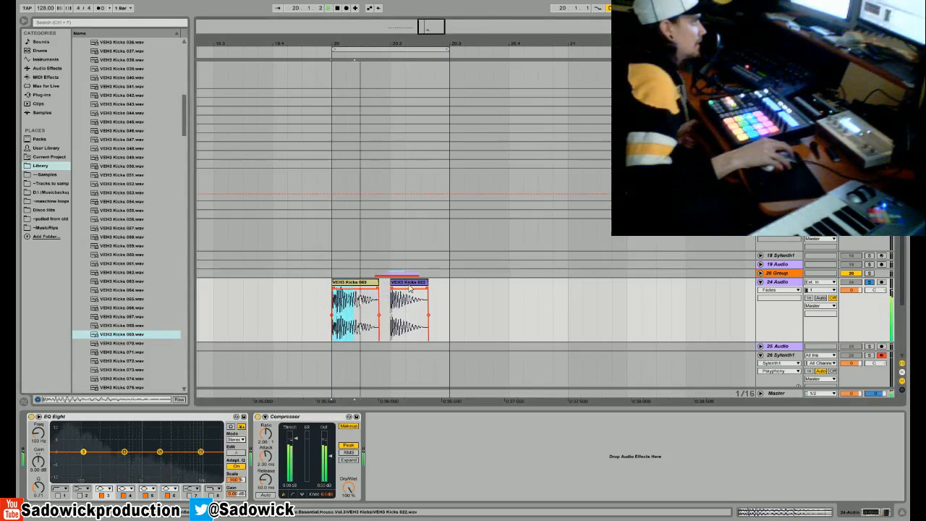
key(space)
- Place the attack of VEH3 Kicks 022 over the start of VEH3 Kicks 069, crossfade the two clips, and listen to the result
mouse_move(334, 289)
mouse_down()
mouse_move(406, 297)
mouse_move(342, 287)
mouse_up()
drag(337, 44, 337, 130)
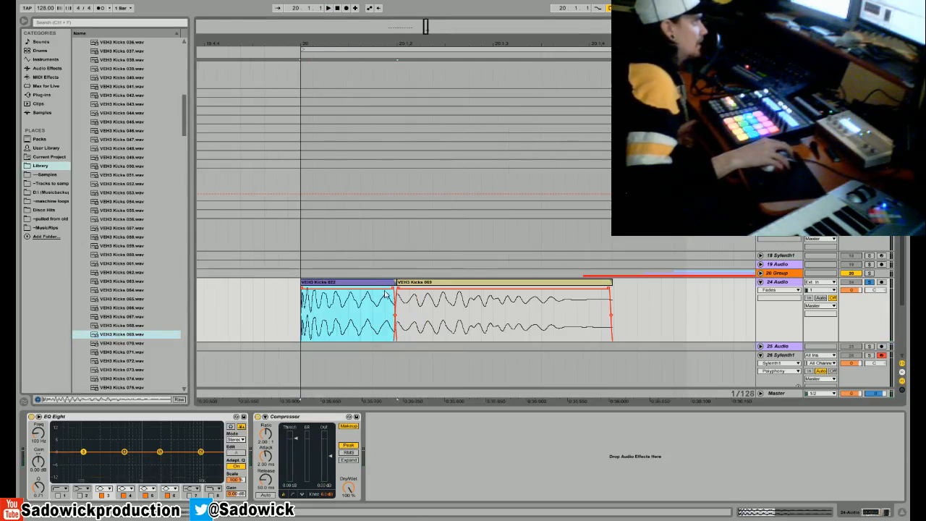
drag(397, 289, 393, 289)
drag(393, 289, 320, 300)
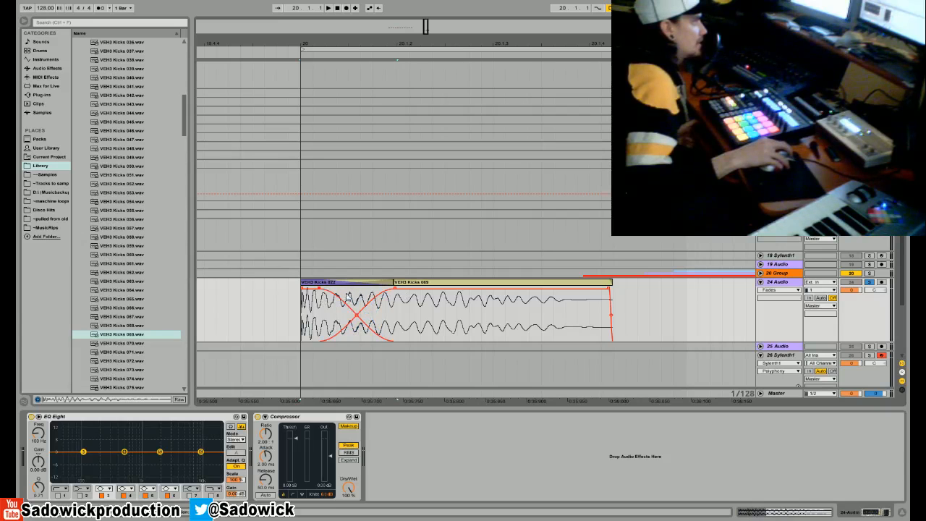
click(318, 282)
key(space)
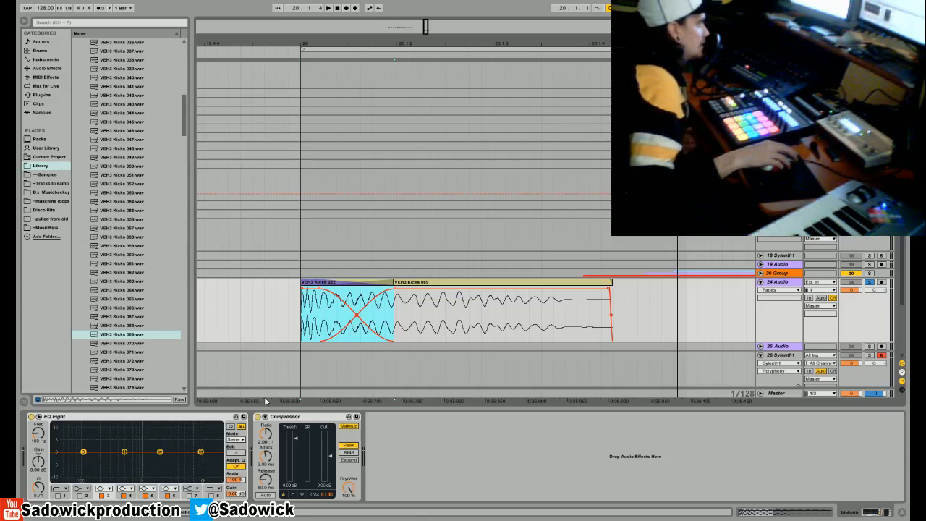
key(space)
- Boost EQ Eight band 3 by 7.61 dB at 47.4 Hz, cut band 4 at about 212 Hz, and listen to the kick
drag(83, 454, 65, 435)
key(space)
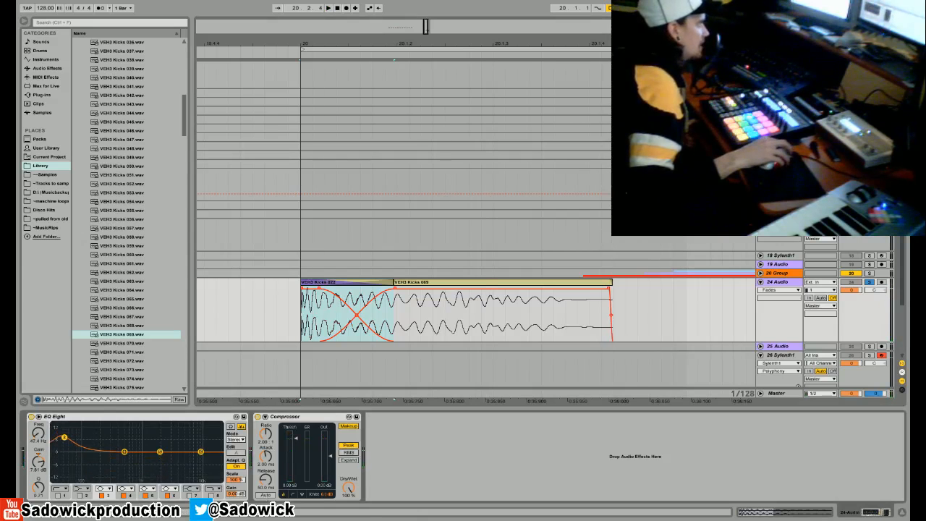
drag(123, 452, 103, 478)
key(space)
key(space)
key(space)
key(space)
key(space)
- Set EQ Eight band 3 to 0.37 dB at 45.7 Hz with Q 1.05, widen band 4's cut to Q 1.94, and listen
drag(62, 446, 63, 451)
drag(39, 487, 39, 480)
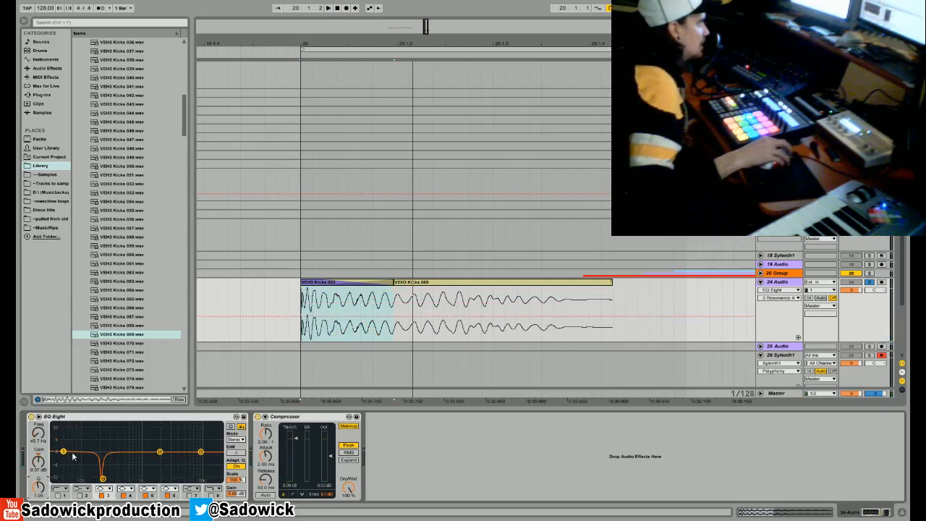
click(102, 481)
mouse_move(96, 479)
mouse_down()
mouse_move(88, 480)
mouse_move(174, 479)
mouse_move(64, 480)
mouse_move(130, 480)
mouse_move(77, 478)
mouse_move(120, 480)
mouse_move(78, 479)
mouse_move(101, 467)
mouse_up()
key(space)
key(space)
key(space)
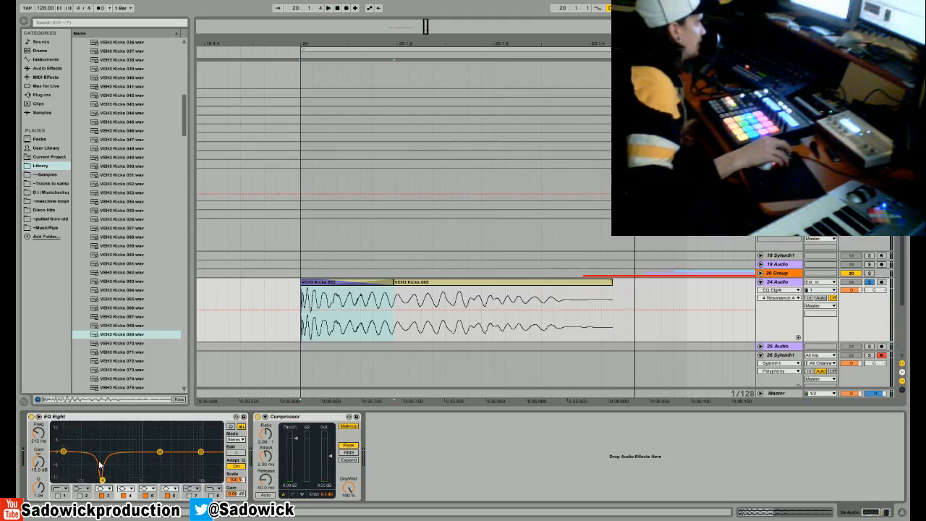